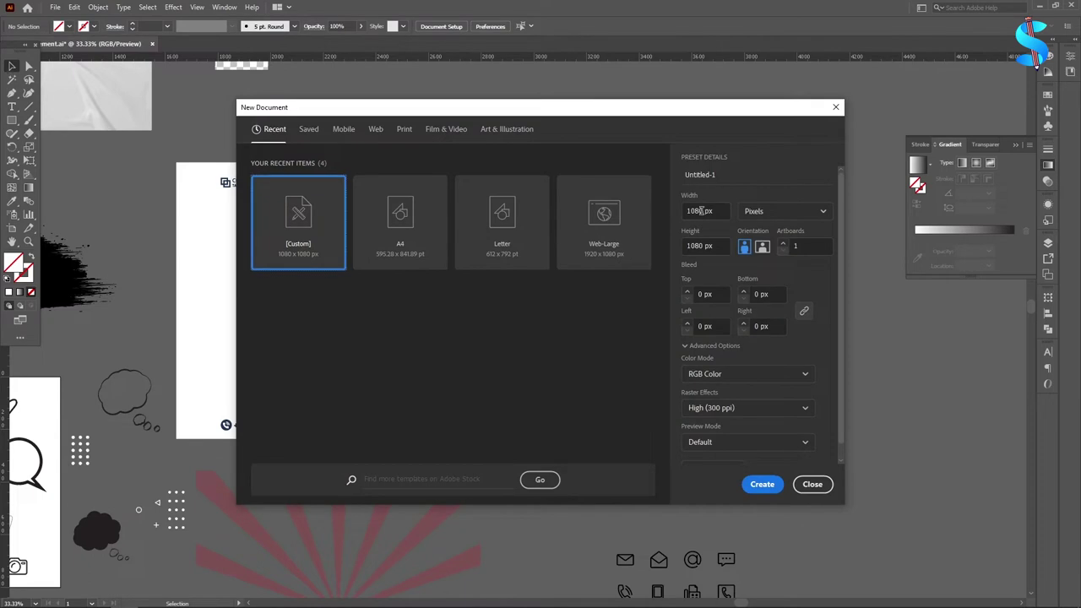
# Step: Create a 1080 × 1080 px RGB document and add a 50 × 50 px square near the artboard's upper-left area
pyautogui.click(762, 485)
pyautogui.scroll(2, 302, 122)
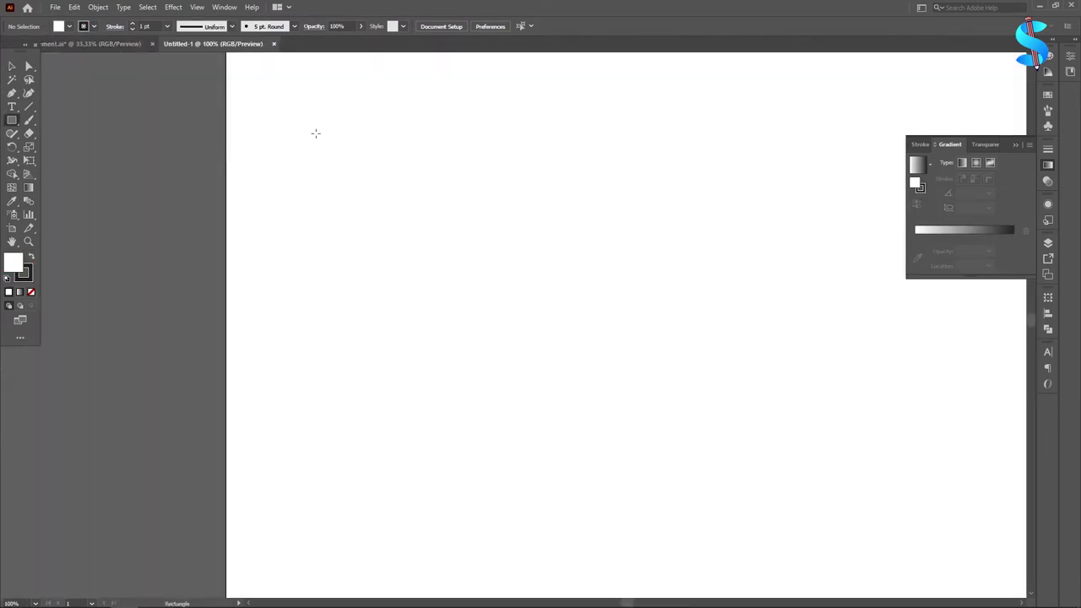
pyautogui.click(315, 132)
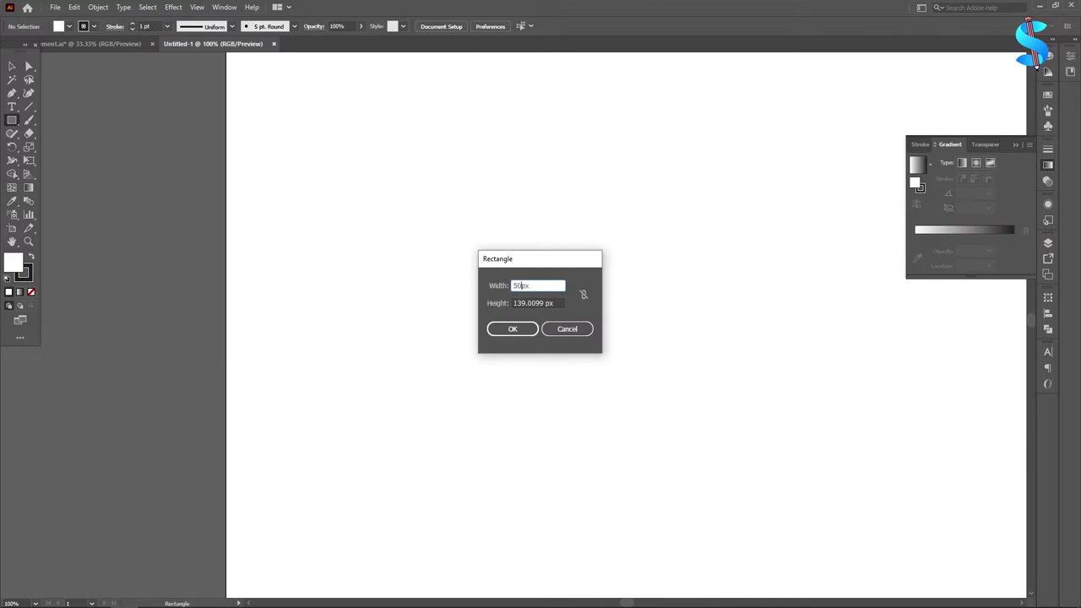
pyautogui.write('50')
pyautogui.press('Tab')
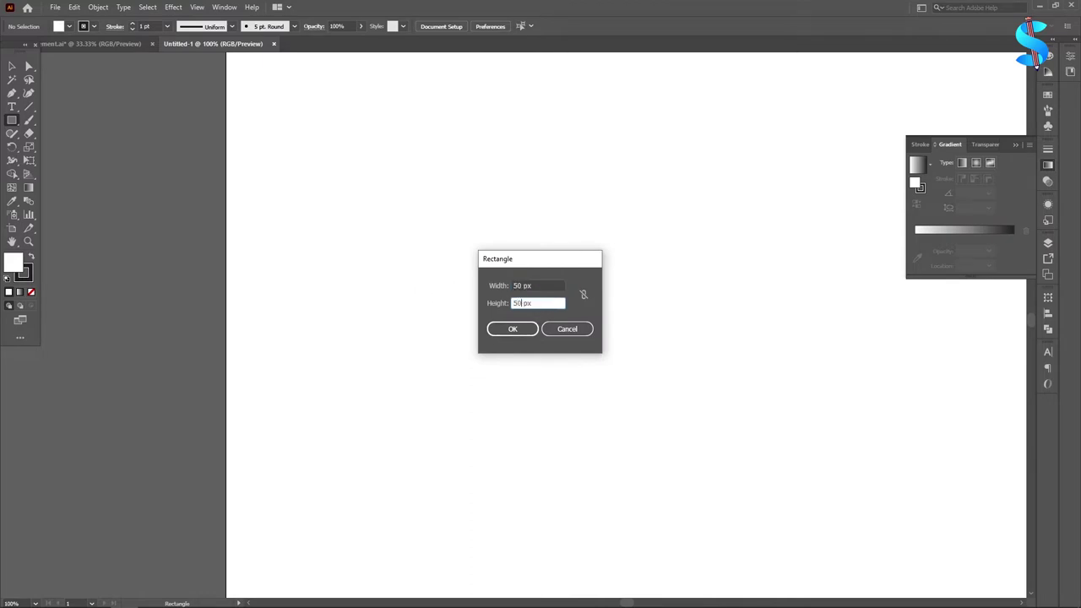
pyautogui.press('Return')
pyautogui.click(12, 66)
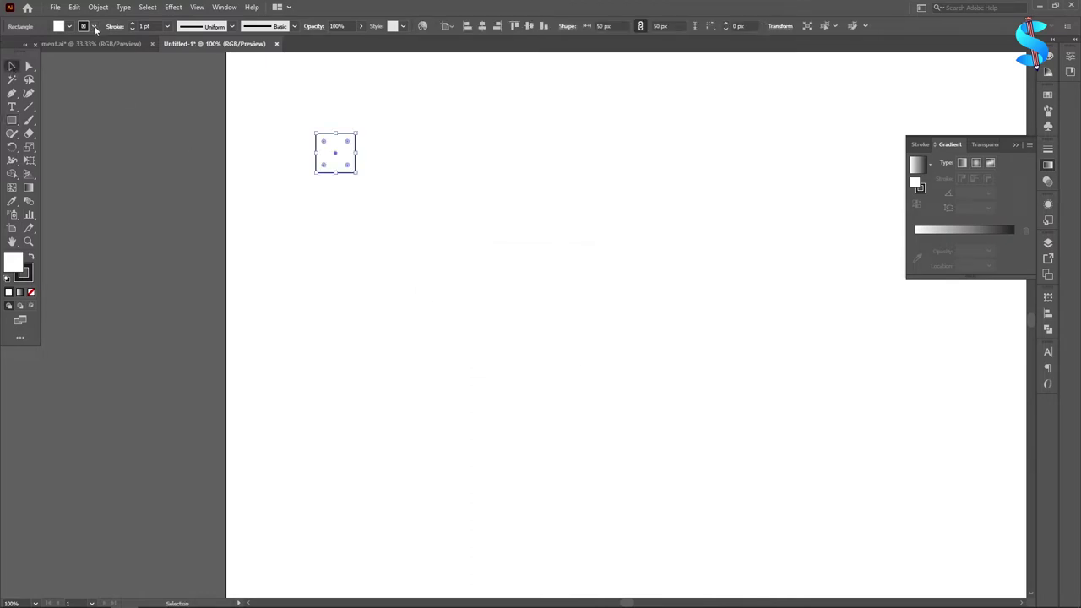
# Step: Remove the small square's stroke and fill it with red
pyautogui.click(95, 29)
pyautogui.click(7, 46)
pyautogui.click(69, 27)
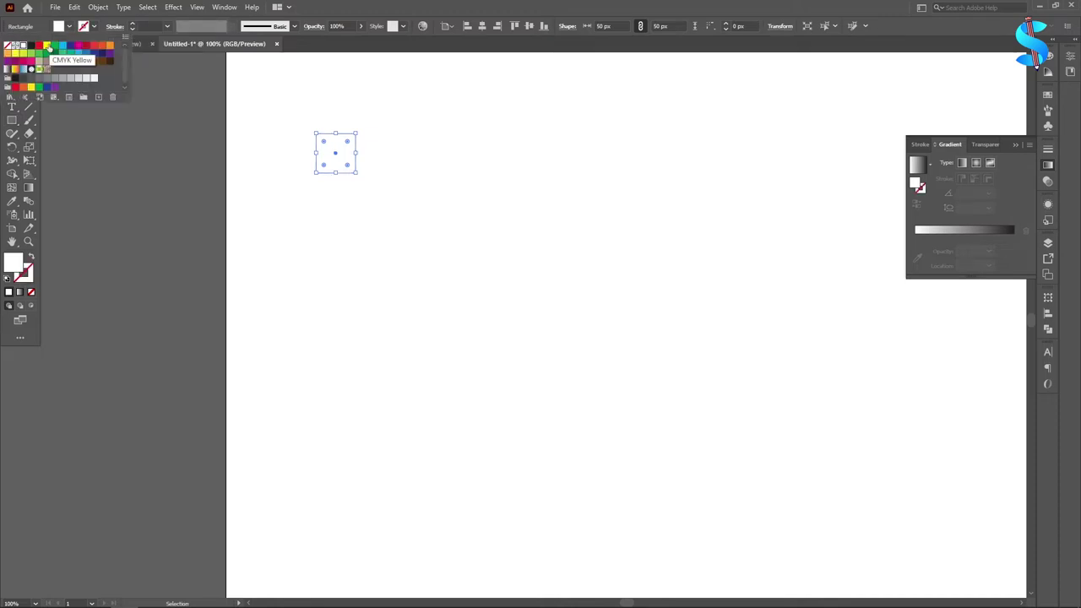
pyautogui.click(39, 47)
pyautogui.click(68, 110)
# Step: Align the red square to the left and top edges of the artboard
pyautogui.scroll(-2, 589, 100)
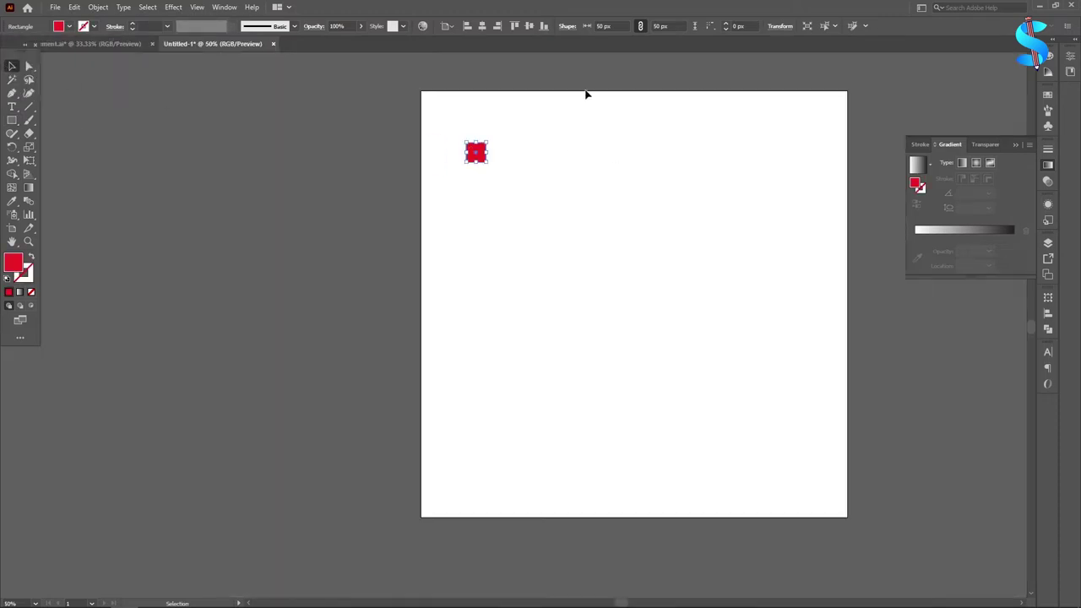
pyautogui.click(469, 29)
pyautogui.click(515, 27)
pyautogui.click(304, 143)
# Step: Duplicate the red square and align the copy to the artboard's bottom-right corner
pyautogui.scroll(-2, 305, 145)
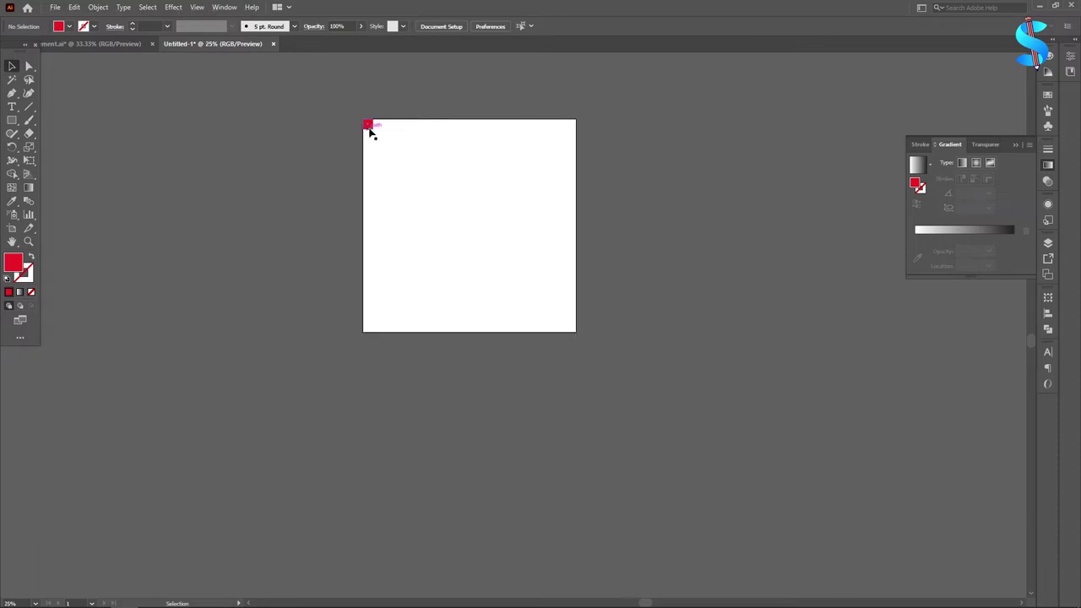
pyautogui.moveTo(369, 127); pyautogui.dragTo(555, 310)
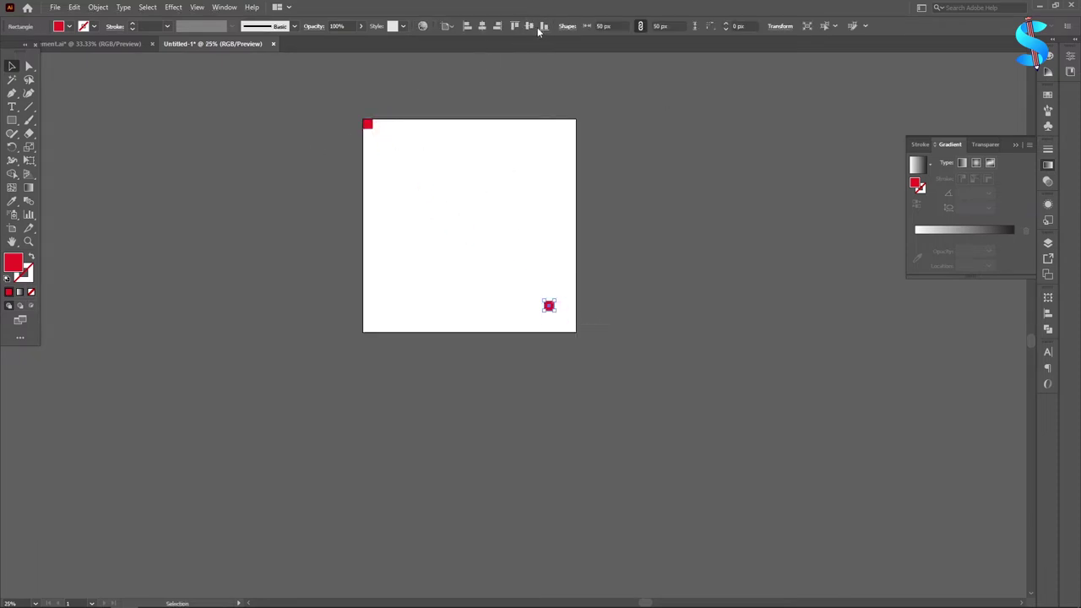
pyautogui.click(543, 27)
pyautogui.click(385, 157)
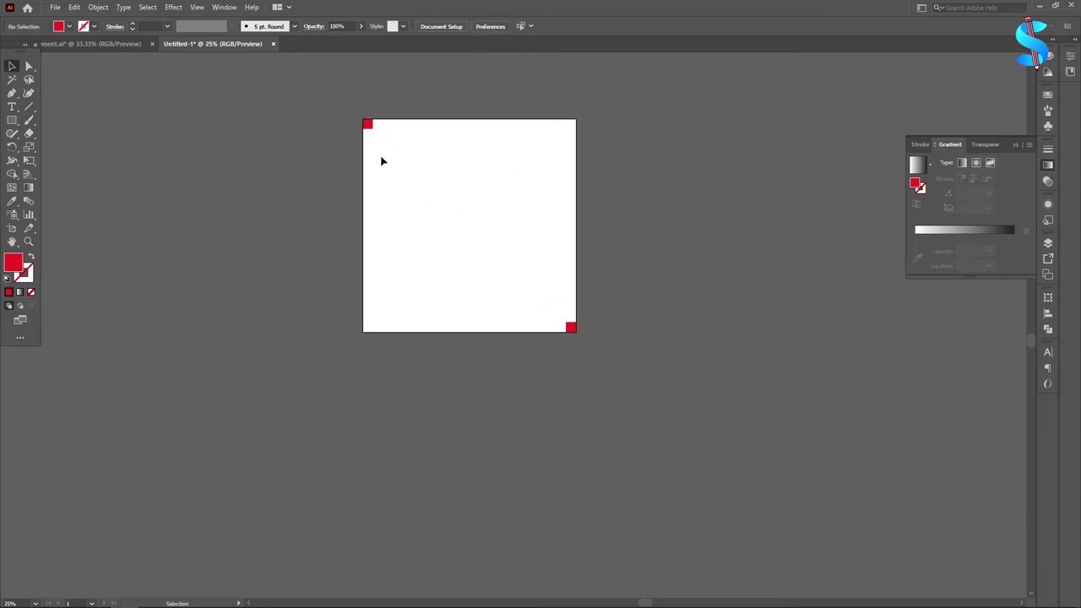
# Step: Show the rulers and place a vertical and a horizontal guide along the inner edges of the top-left square
pyautogui.scroll(9, 368, 135)
pyautogui.hotkey('ctrl', 'r')
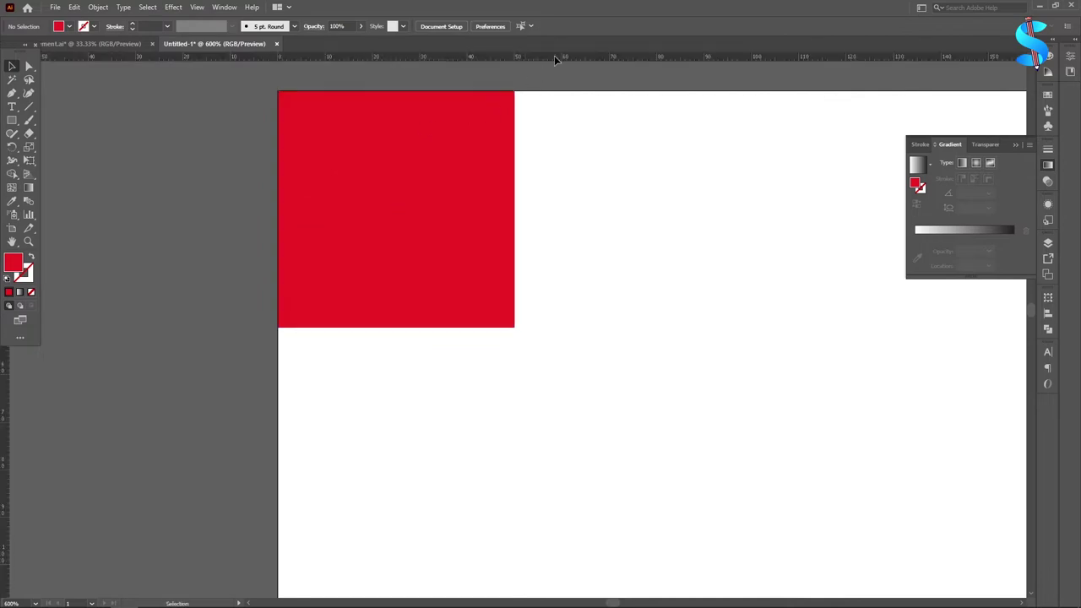
pyautogui.moveTo(555, 55); pyautogui.dragTo(514, 197)
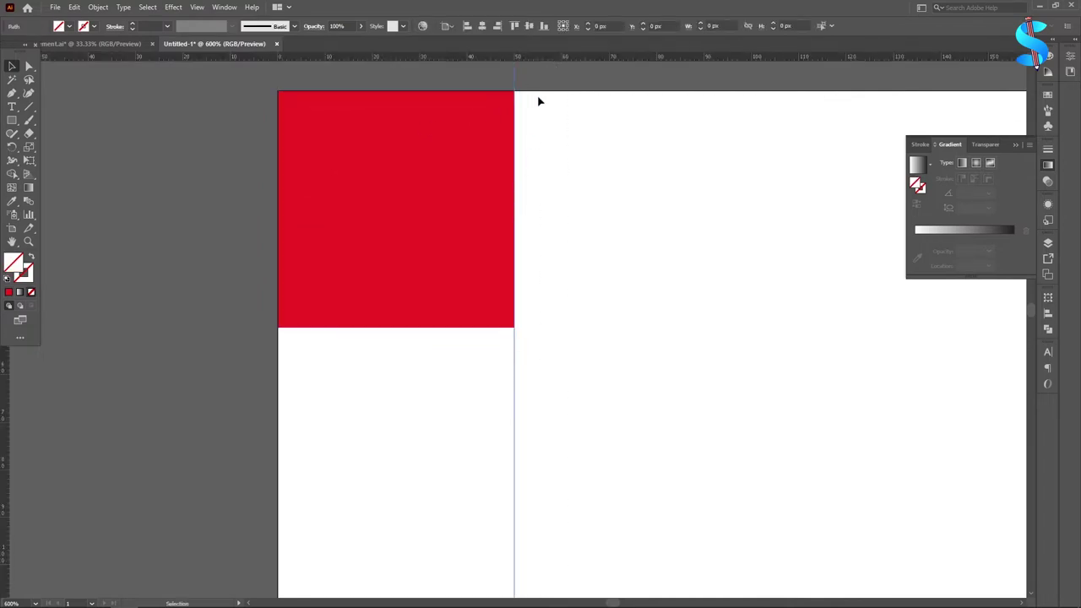
pyautogui.moveTo(544, 58); pyautogui.dragTo(530, 326)
pyautogui.scroll(-10, 461, 323)
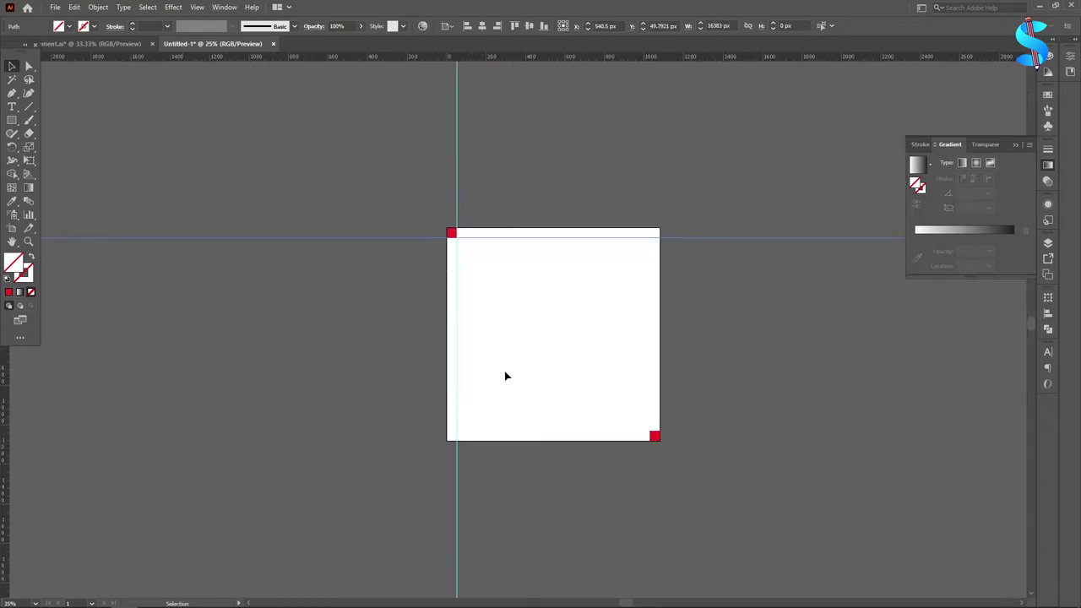
# Step: Place a horizontal and a vertical guide along the inner edges of the bottom-right square
pyautogui.scroll(4, 663, 460)
pyautogui.scroll(5, 570, 384)
pyautogui.moveTo(595, 59); pyautogui.dragTo(600, 102)
pyautogui.scroll(-2, 742, 144)
pyautogui.scroll(4, 479, 116)
pyautogui.moveTo(509, 58); pyautogui.dragTo(562, 177)
pyautogui.scroll(-6, 675, 194)
pyautogui.scroll(-7, 646, 211)
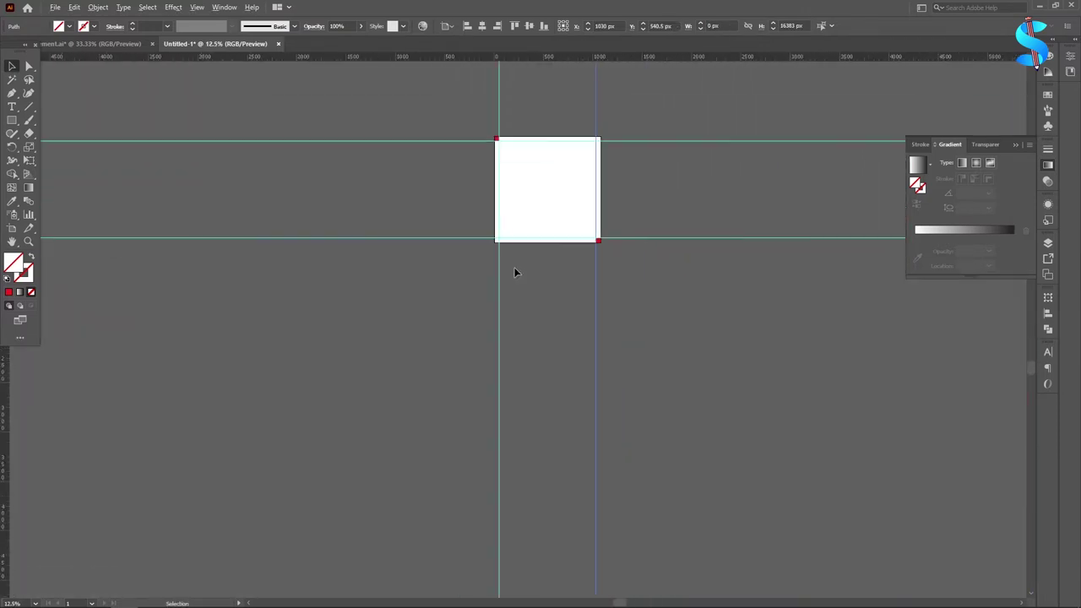
# Step: Lock the four margin guides and delete both red corner squares
pyautogui.keyDown('shift'); pyautogui.click(500, 272); pyautogui.keyUp('shift')
pyautogui.hotkey('ctrl', '2')
pyautogui.scroll(1, 702, 285)
pyautogui.scroll(1, 702, 284)
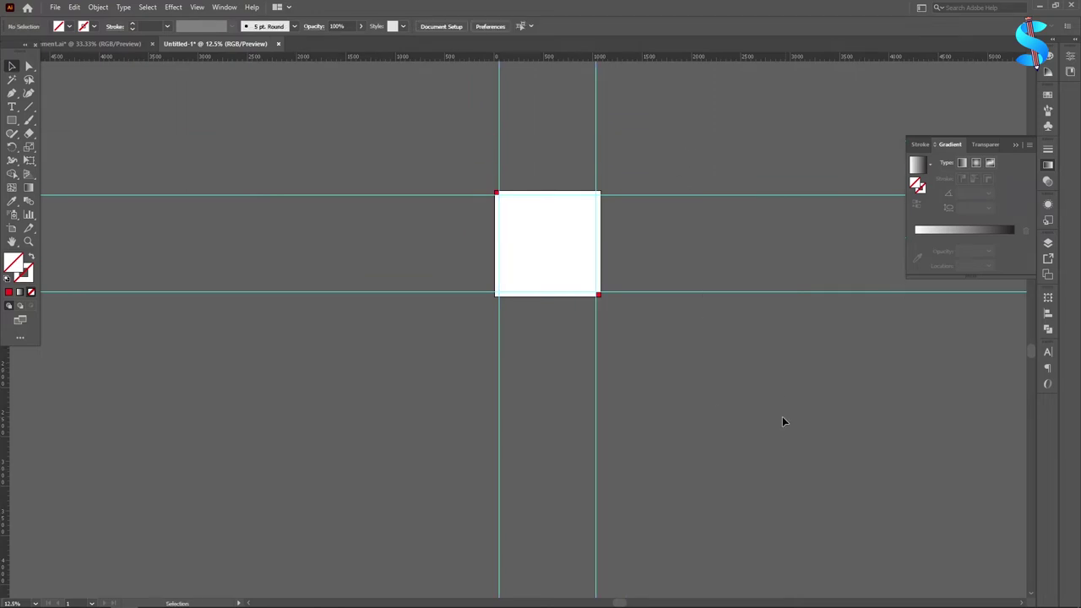
pyautogui.moveTo(421, 138); pyautogui.dragTo(755, 468)
pyautogui.press('Delete')
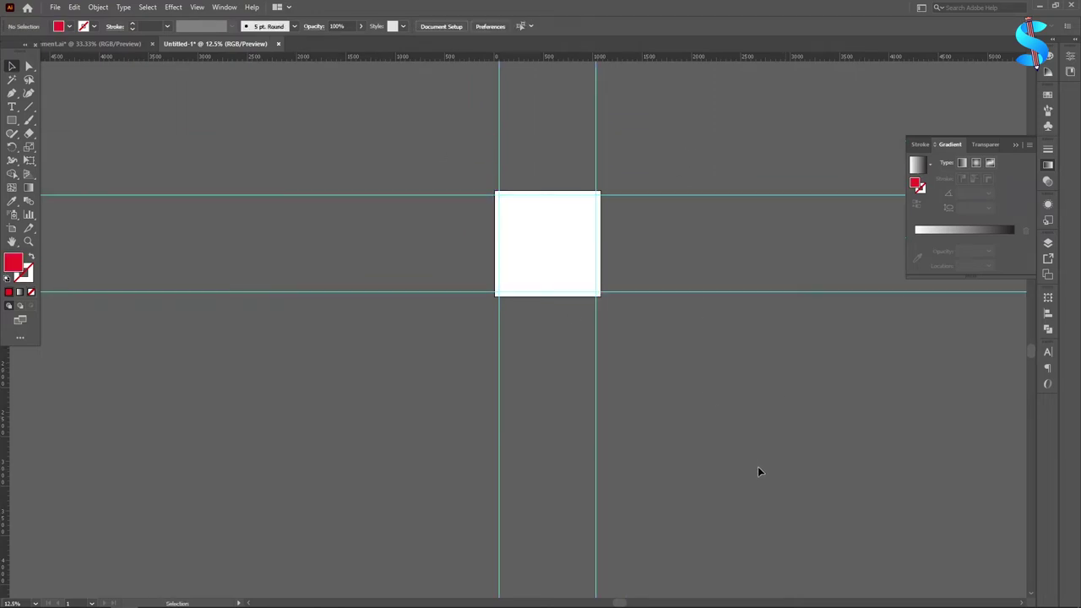
# Step: Lock Layer 1 and add a new layer above it
pyautogui.click(1048, 244)
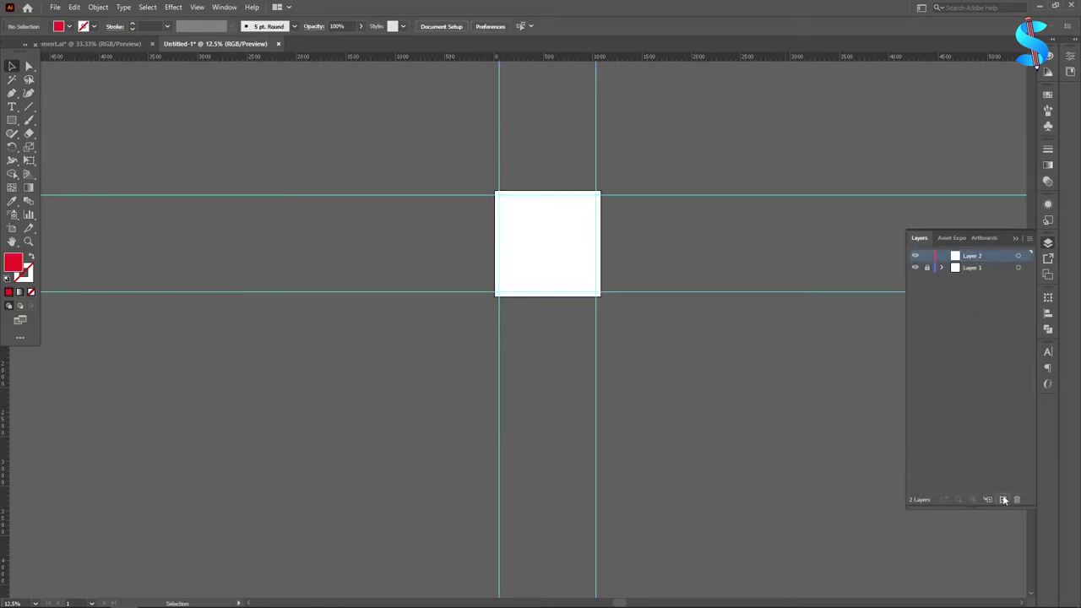
pyautogui.scroll(6, 391, 247)
pyautogui.scroll(-2, 377, 245)
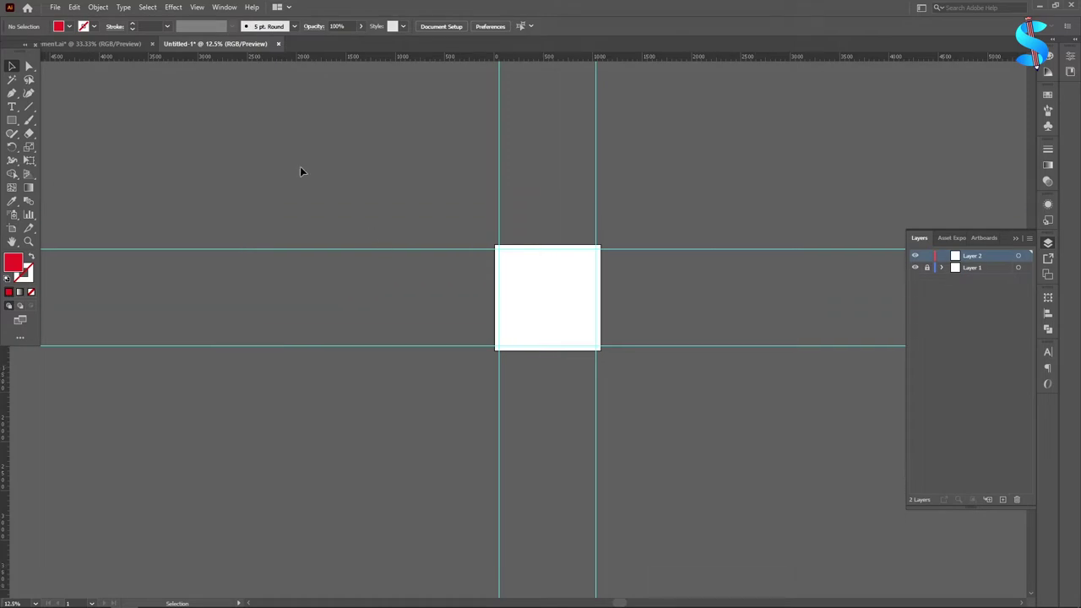
# Step: Copy the three colour swatches and the farmer photo from the other open document and place them on either side of the artboard
pyautogui.click(109, 43)
pyautogui.moveTo(675, 378); pyautogui.dragTo(690, 300)
pyautogui.click(685, 324)
pyautogui.scroll(3, 715, 299)
pyautogui.moveTo(744, 377); pyautogui.dragTo(706, 268)
pyautogui.moveTo(713, 313); pyautogui.dragTo(99, 285)
pyautogui.moveTo(134, 369); pyautogui.dragTo(309, 404)
pyautogui.click(228, 219)
pyautogui.scroll(1, 144, 221)
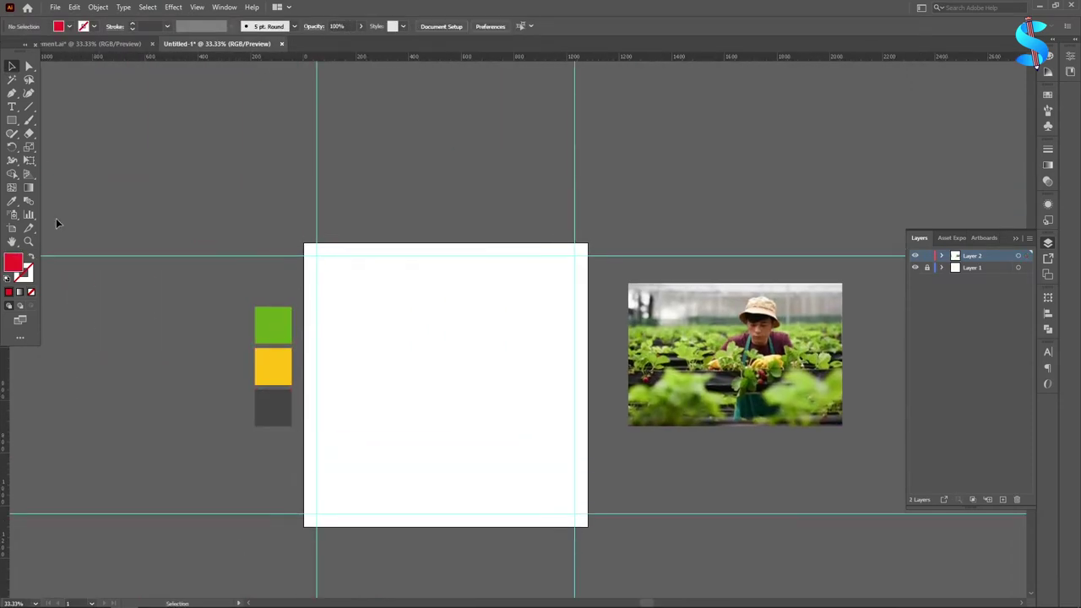
# Step: Draw a rectangle about 1133 × 558 px across the artboard and fill it with the green sampled from the swatch
pyautogui.moveTo(301, 277); pyautogui.dragTo(595, 421)
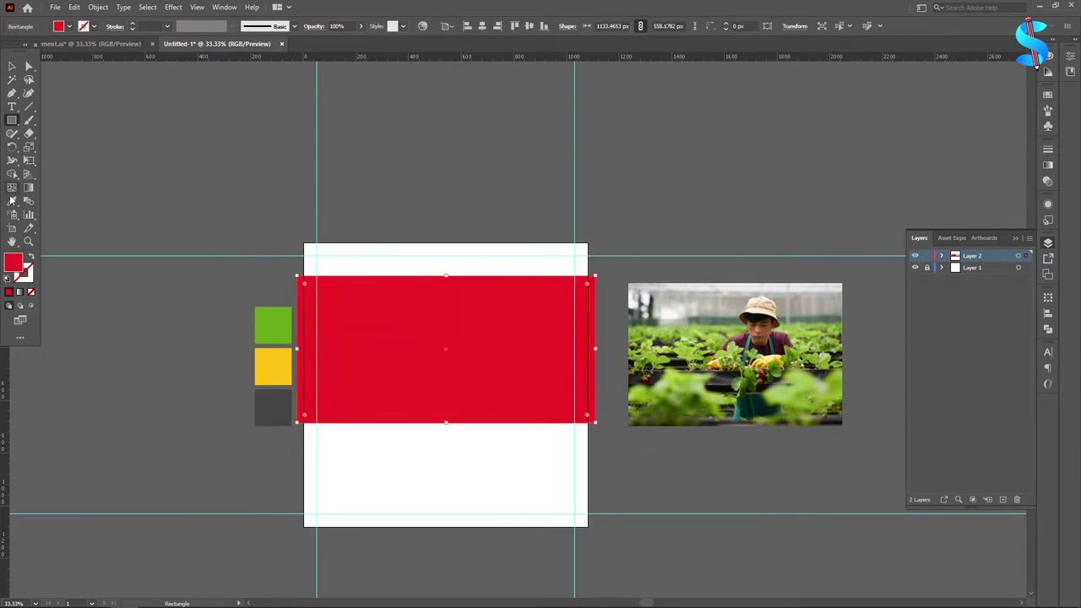
pyautogui.click(11, 201)
pyautogui.click(265, 326)
pyautogui.click(11, 66)
# Step: Nudge the green rectangle down about 21 px
pyautogui.scroll(-1, 490, 282)
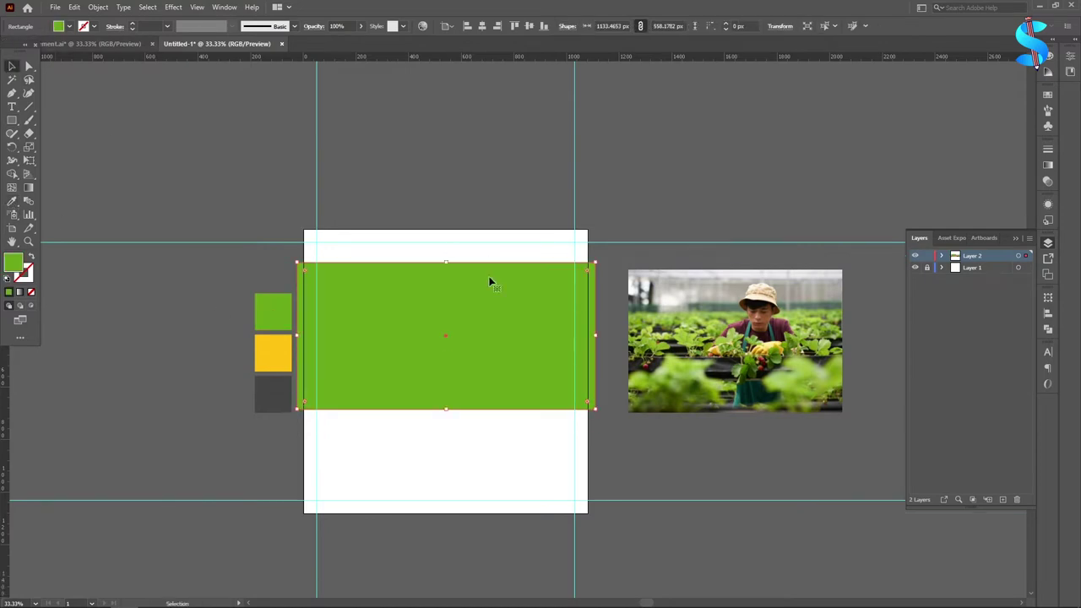
pyautogui.scroll(-3, 490, 282)
pyautogui.scroll(1, 440, 277)
pyautogui.scroll(-3, 456, 355)
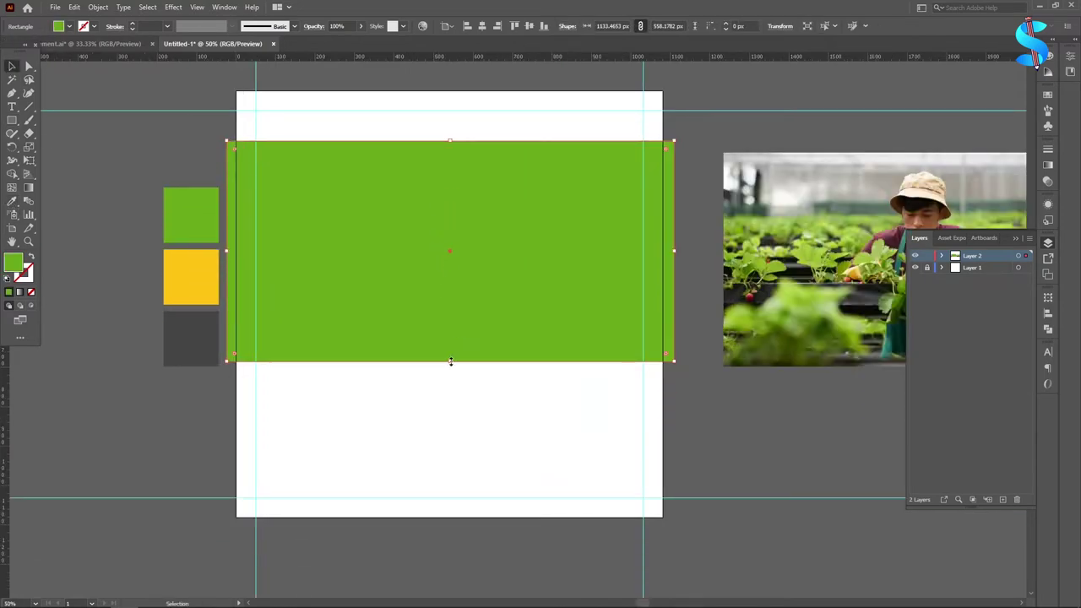
pyautogui.moveTo(450, 361); pyautogui.dragTo(450, 362)
pyautogui.press('Down')
pyautogui.hotkey('shift', 'Down')
pyautogui.hotkey('shift', 'Down')
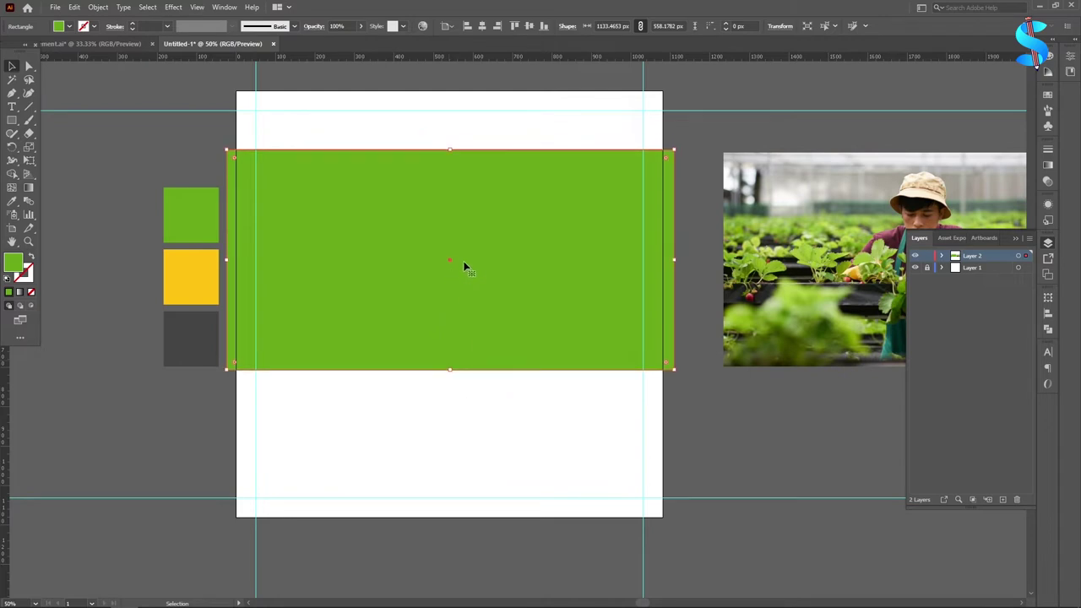
pyautogui.scroll(-1, 563, 301)
pyautogui.scroll(-3, 561, 299)
pyautogui.click(178, 362)
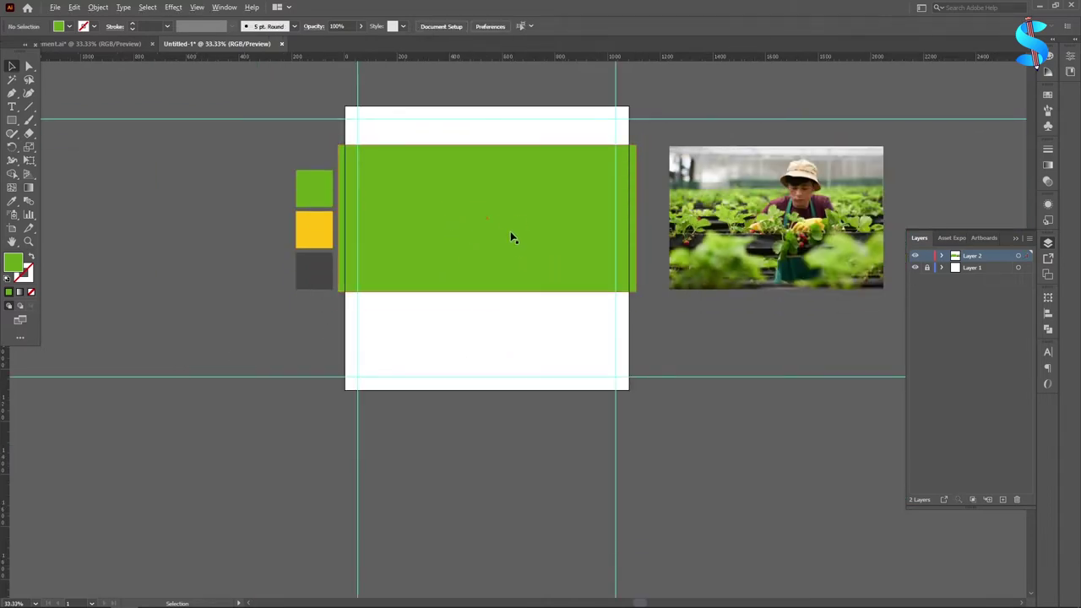
# Step: Trim the green rectangle's right and left sides to the artboard edges, making it 1080 px wide
pyautogui.scroll(1, 511, 233)
pyautogui.click(493, 233)
pyautogui.scroll(4, 701, 214)
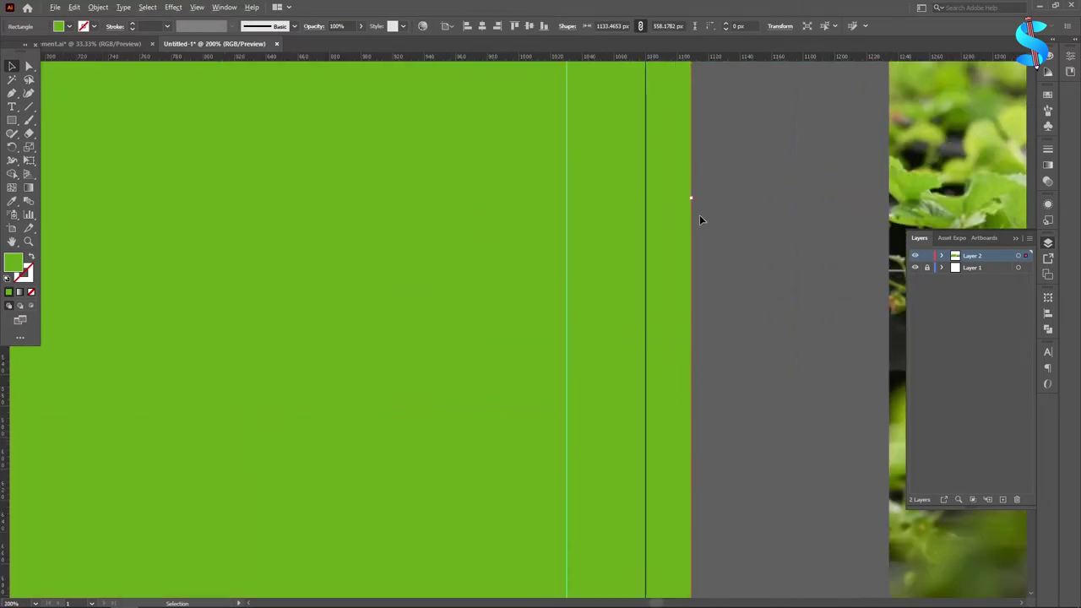
pyautogui.moveTo(693, 199); pyautogui.dragTo(646, 205)
pyautogui.scroll(-4, 725, 236)
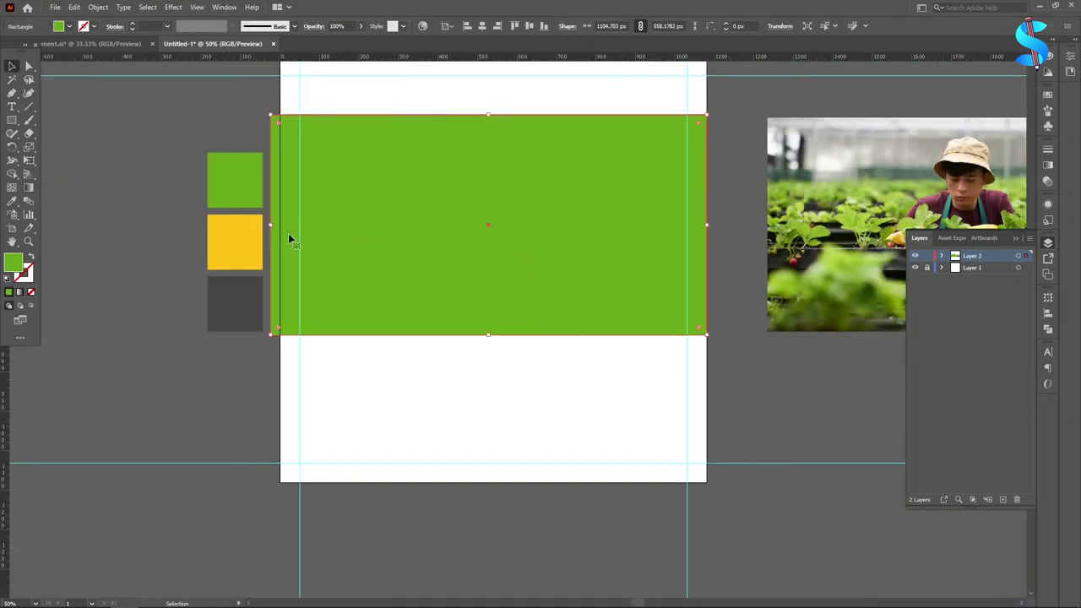
pyautogui.scroll(4, 269, 226)
pyautogui.moveTo(273, 224); pyautogui.dragTo(314, 233)
pyautogui.scroll(-4, 428, 240)
# Step: Add a 1080 × 1080 px square and centre it horizontally and vertically on the artboard
pyautogui.click(12, 120)
pyautogui.click(200, 174)
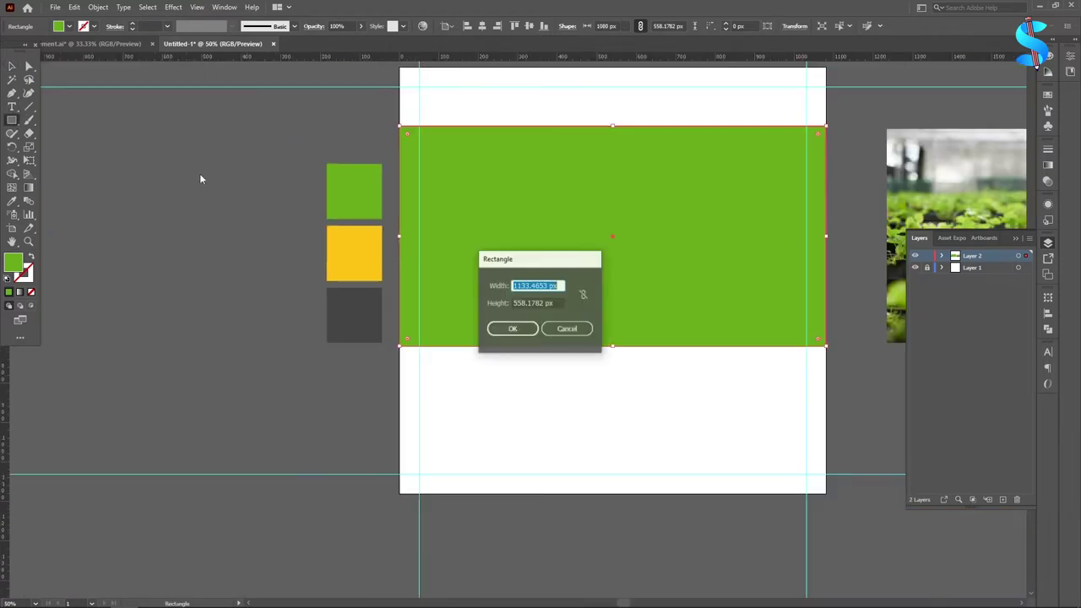
pyautogui.moveTo(550, 287); pyautogui.dragTo(385, 277)
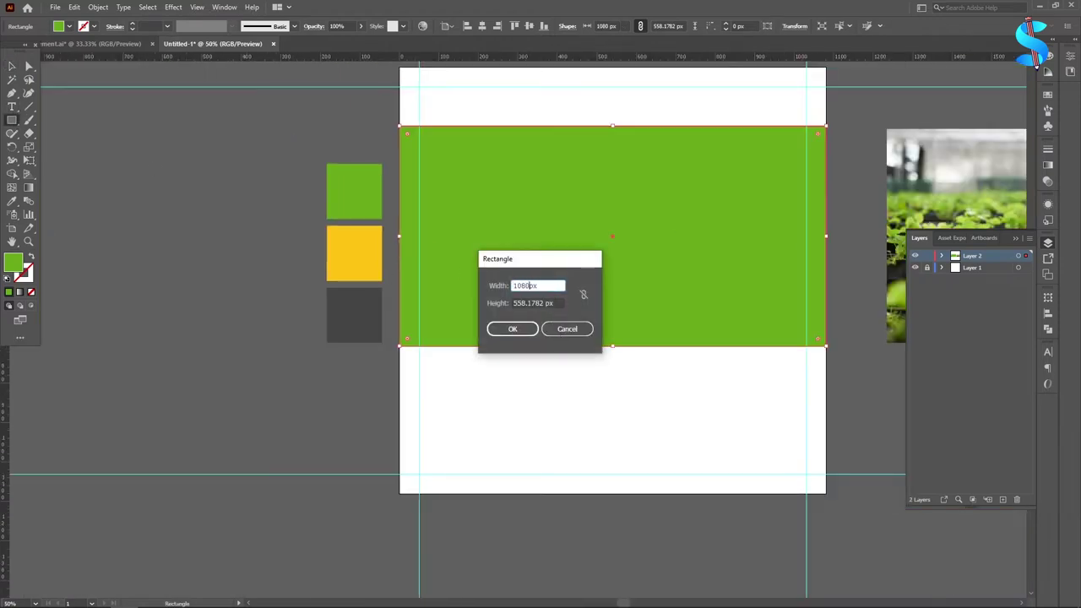
pyautogui.press('Tab')
pyautogui.write('1080')
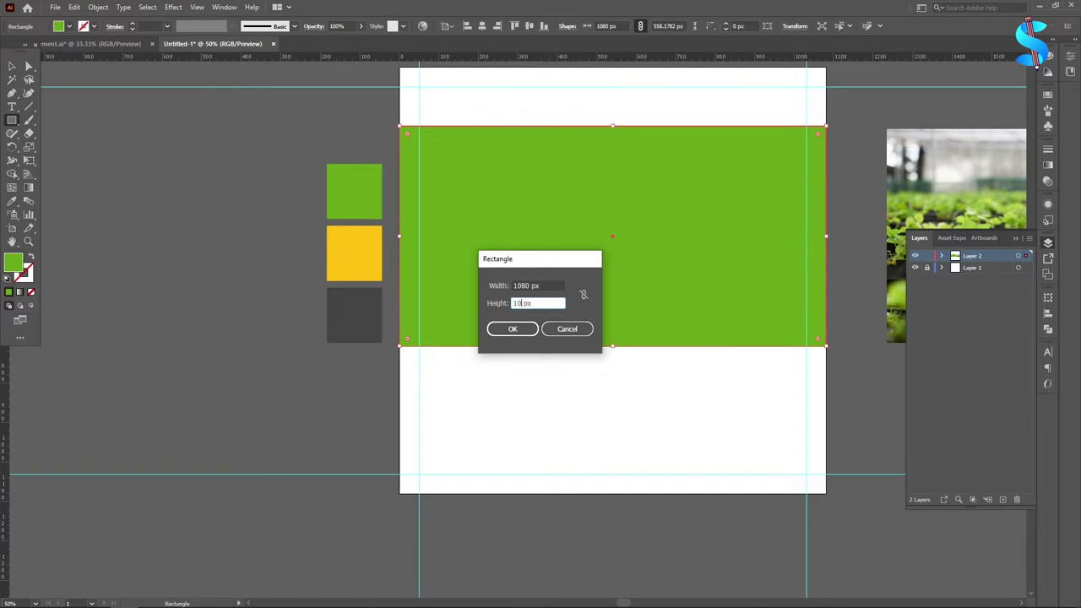
pyautogui.press('Return')
pyautogui.click(12, 66)
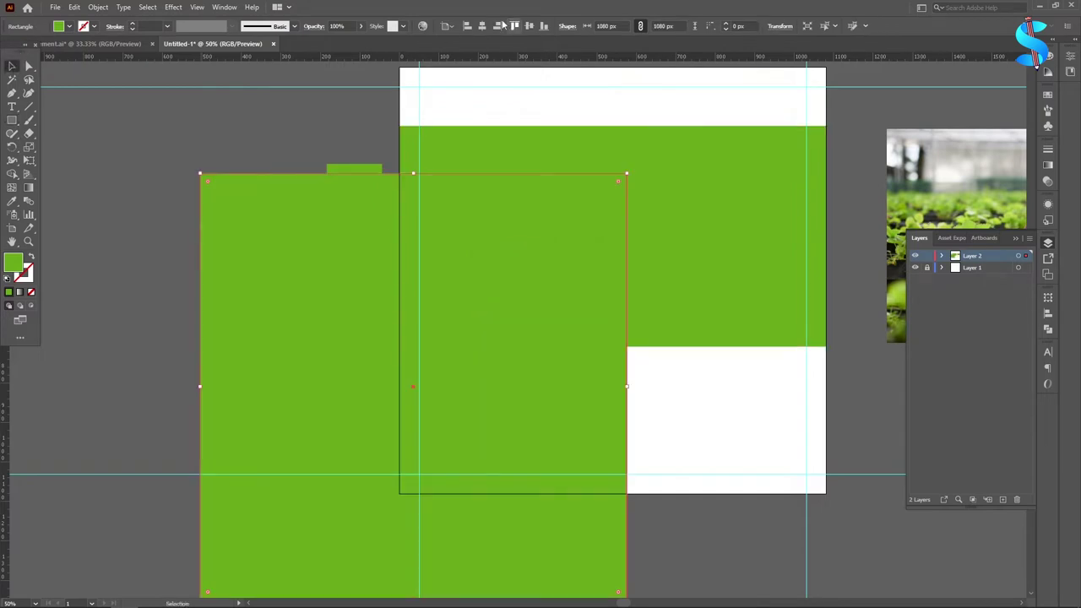
pyautogui.click(482, 26)
pyautogui.click(530, 26)
pyautogui.scroll(-1, 578, 200)
# Step: Send the 1080 px square behind the green rectangle and fill it with white, #FFFFFF
pyautogui.rightClick(582, 205)
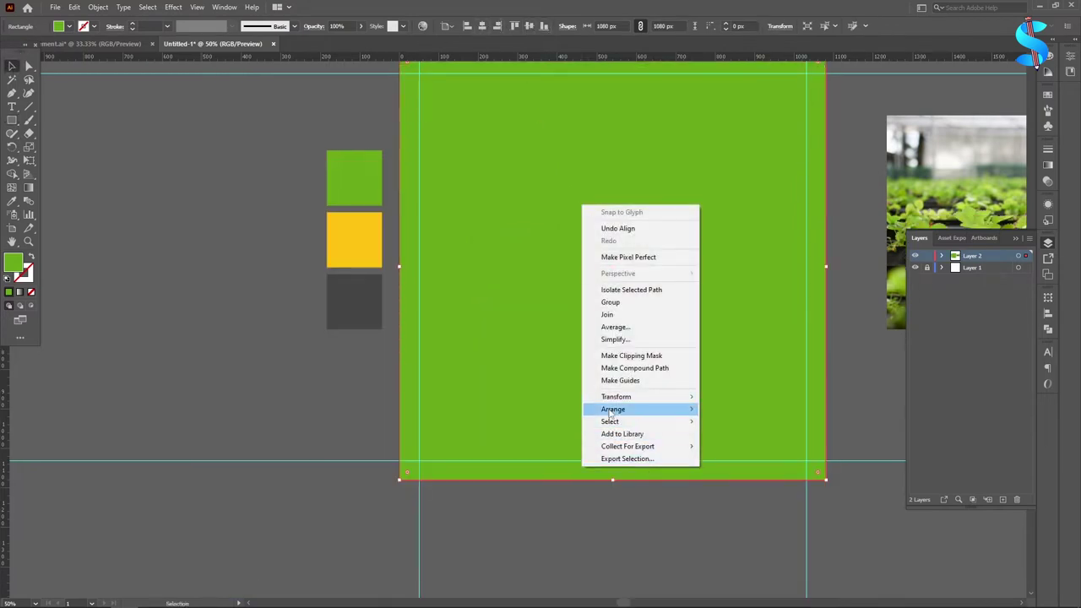
pyautogui.moveTo(625, 408)
pyautogui.click(733, 446)
pyautogui.doubleClick(16, 267)
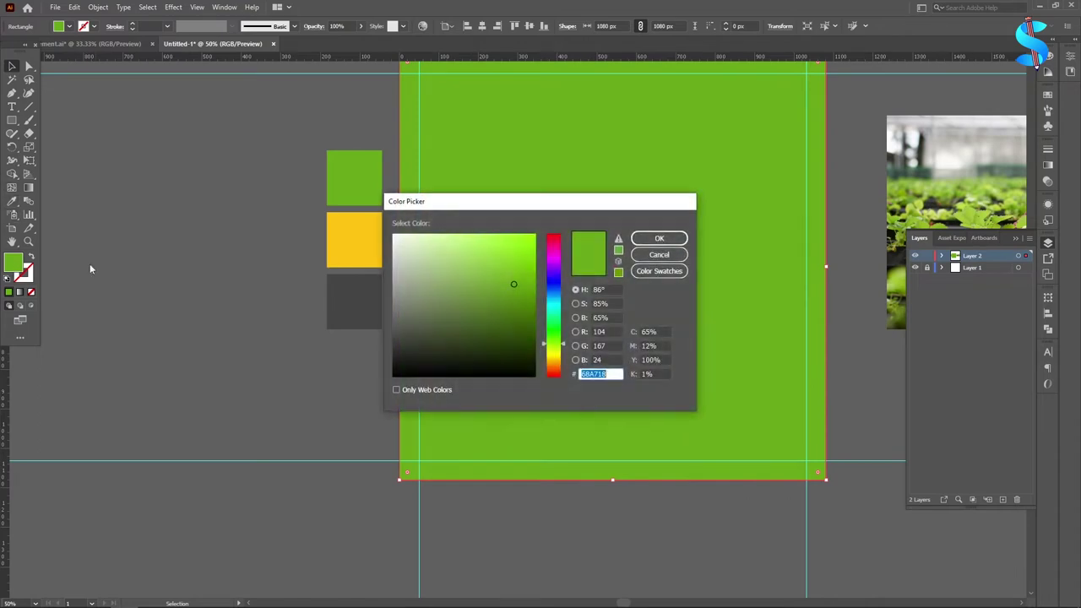
pyautogui.moveTo(439, 258); pyautogui.dragTo(378, 226)
pyautogui.click(589, 264)
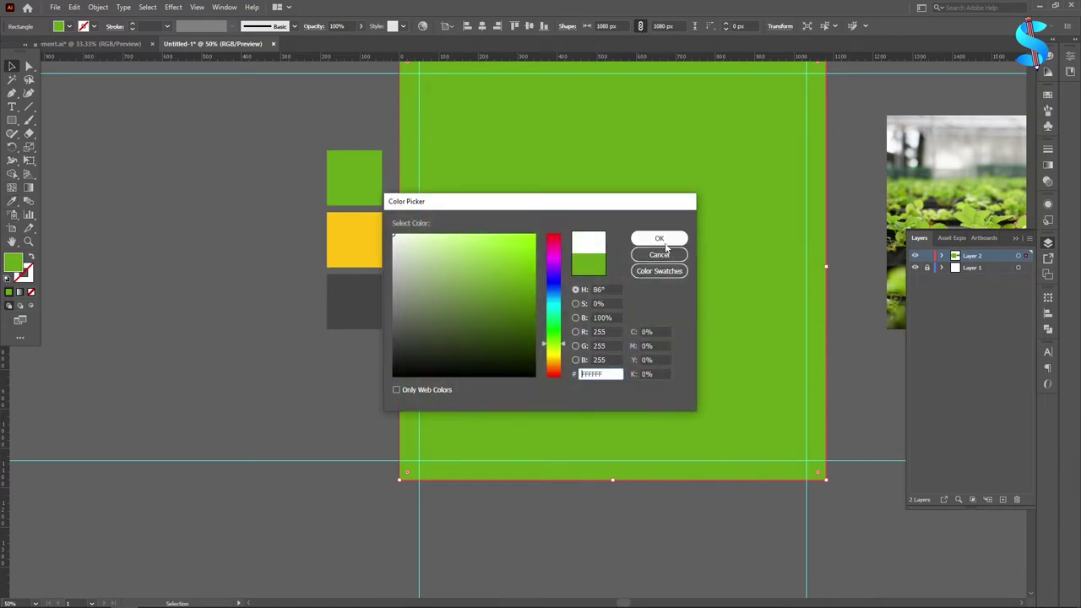
pyautogui.click(665, 242)
# Step: Lock the white background square in place
pyautogui.scroll(5, 290, 224)
pyautogui.click(32, 120)
pyautogui.scroll(-2, 467, 261)
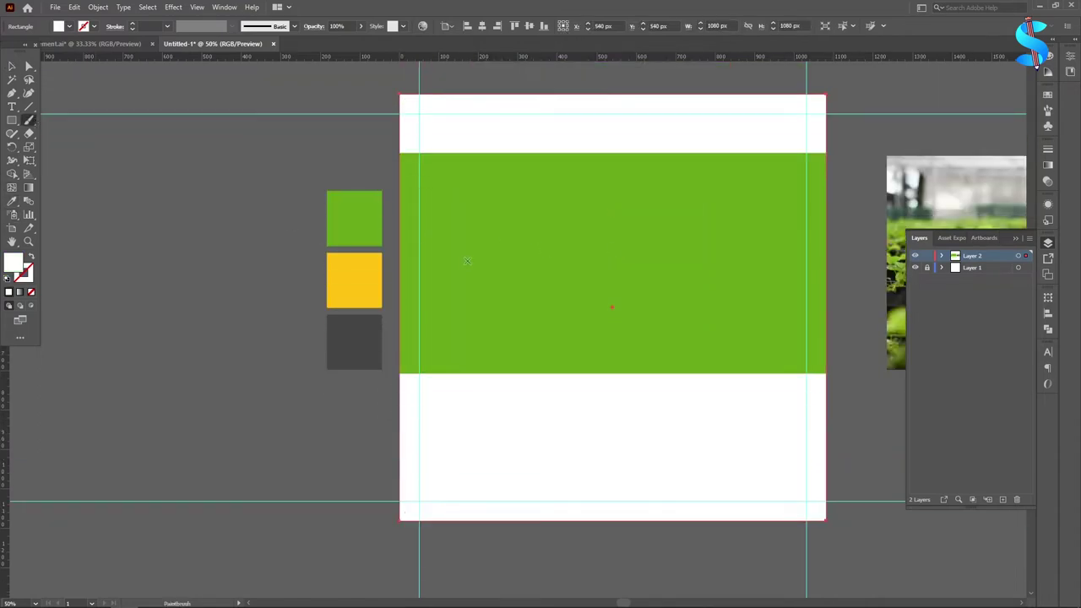
pyautogui.scroll(-1, 469, 262)
pyautogui.scroll(1, 588, 286)
pyautogui.click(12, 65)
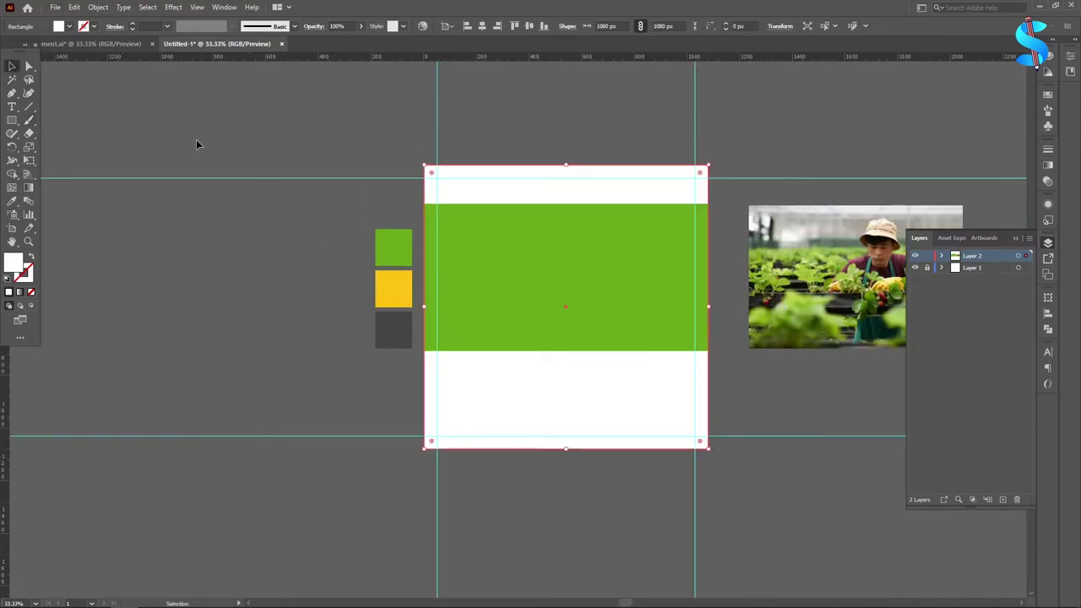
pyautogui.hotkey('ctrl', '2')
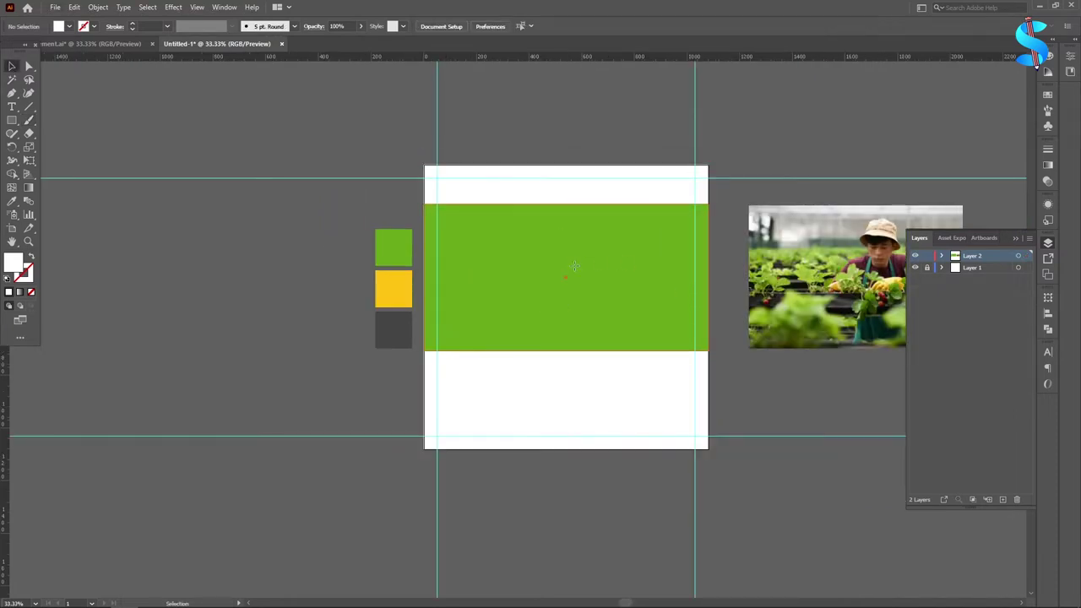
# Step: Duplicate the green band in place and scale the copy down about its centre to about 964 × 498 px
pyautogui.click(573, 267)
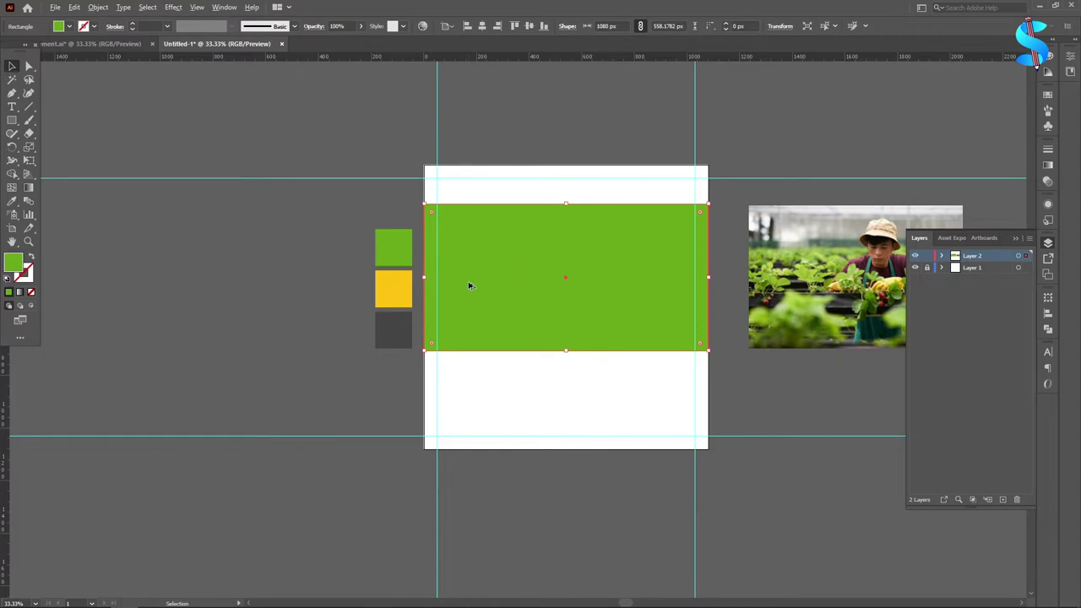
pyautogui.scroll(1, 470, 285)
pyautogui.keyDown('shift'); pyautogui.click(403, 277); pyautogui.keyUp('shift')
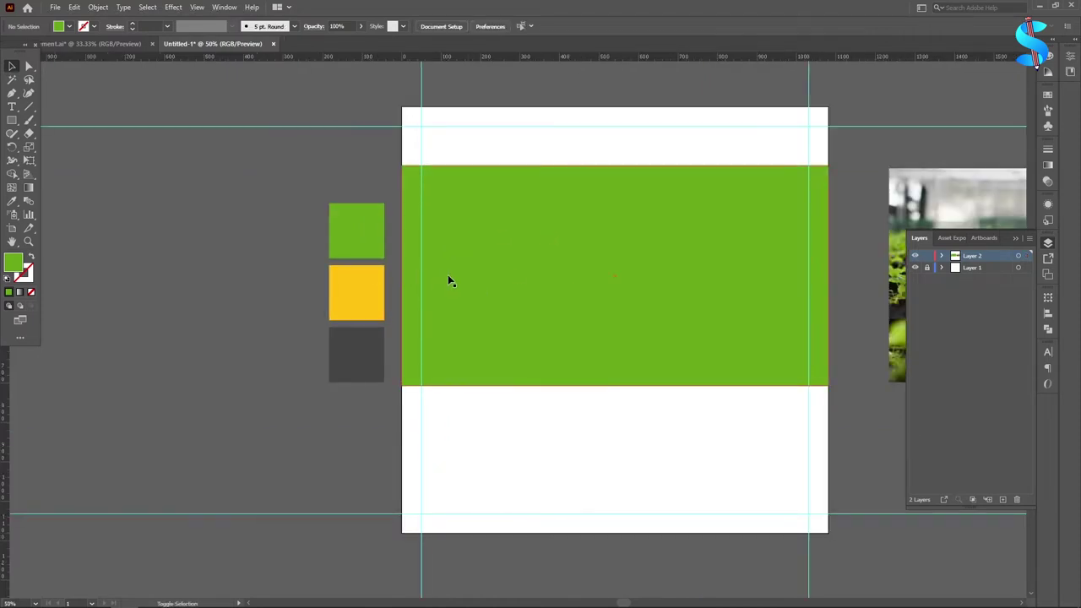
pyautogui.click(573, 268)
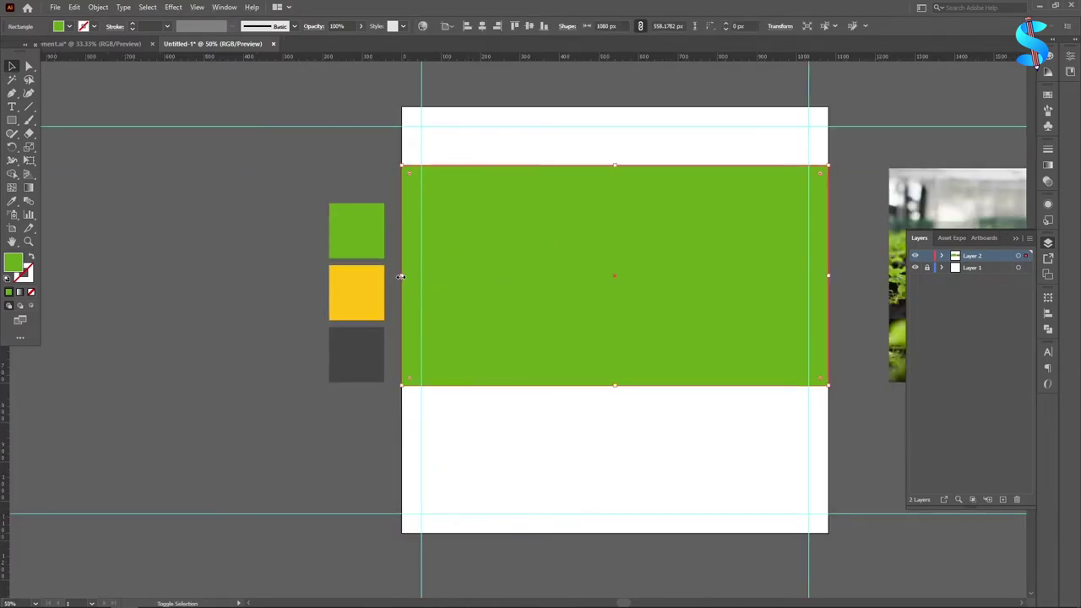
pyautogui.moveTo(400, 277); pyautogui.dragTo(425, 276)
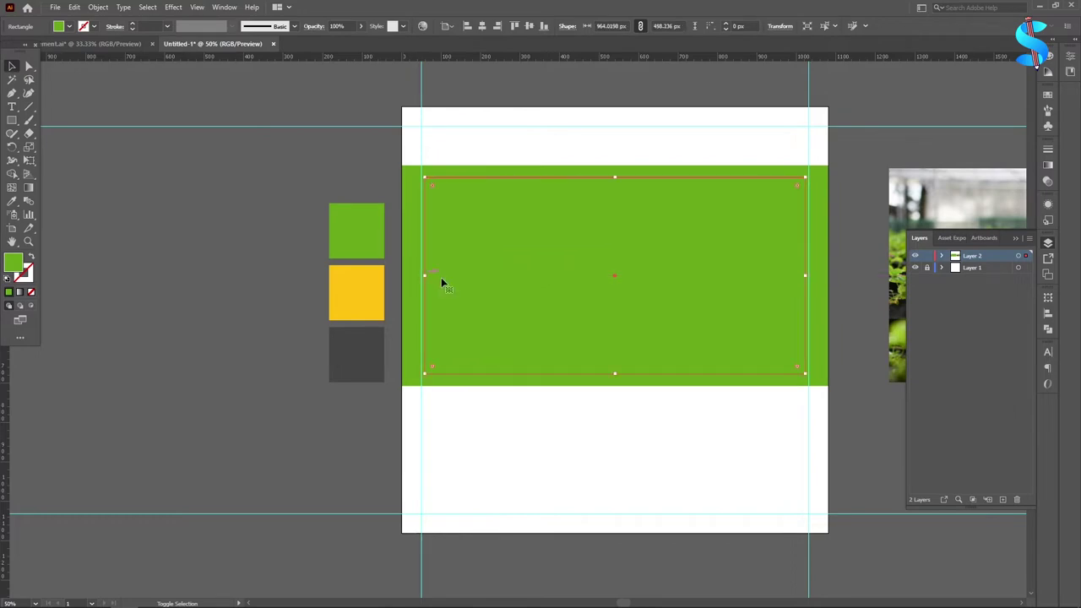
# Step: Fill the smaller rectangle with white and move it flush against the artboard's right edge
pyautogui.click(12, 201)
pyautogui.click(532, 127)
pyautogui.press('v')
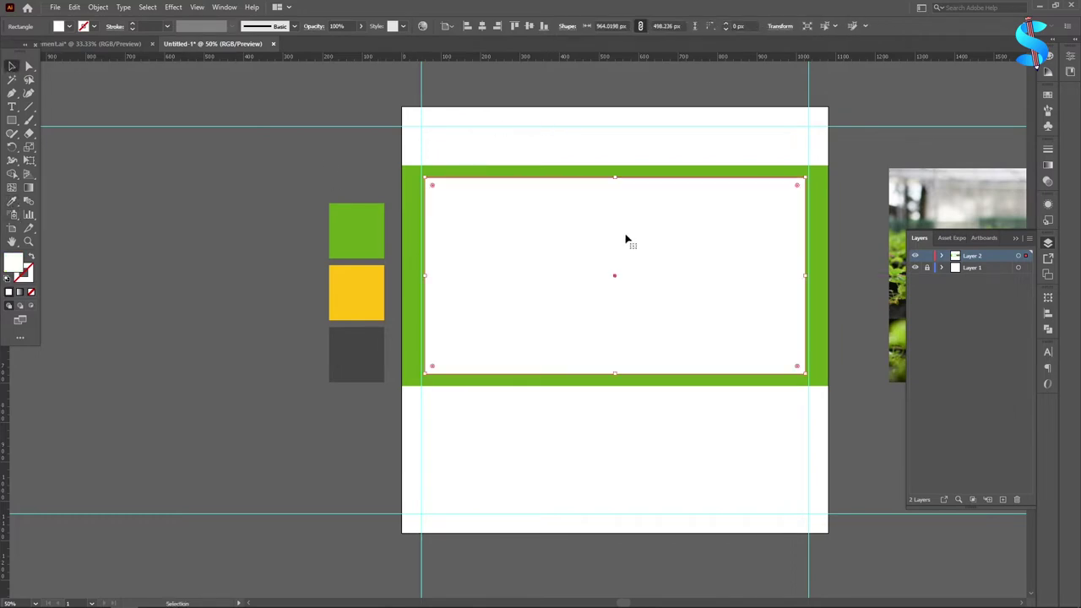
pyautogui.moveTo(627, 239); pyautogui.dragTo(649, 243)
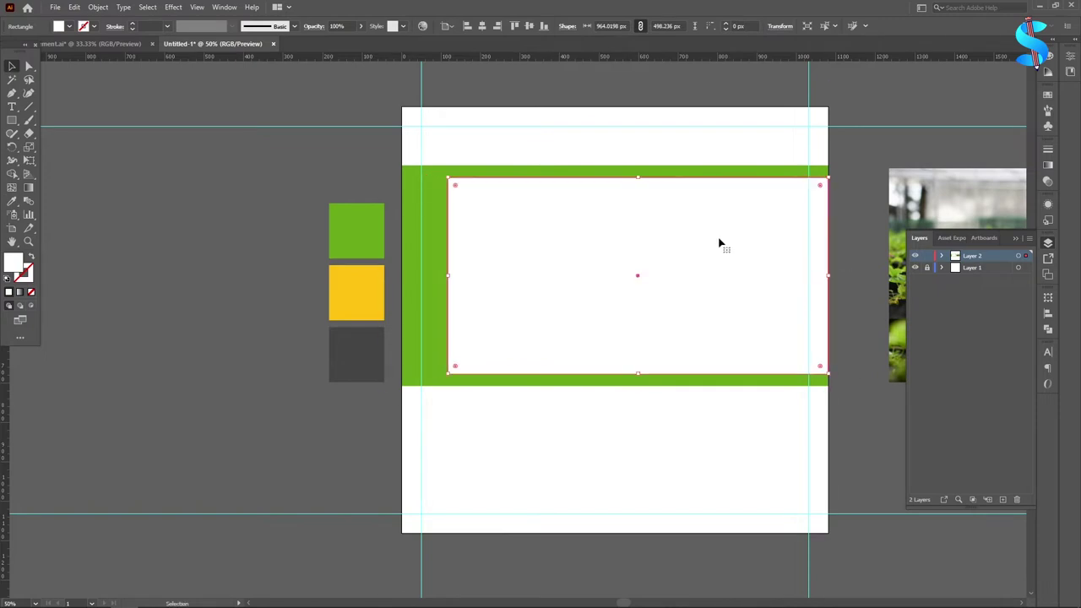
pyautogui.scroll(1, 765, 217)
pyautogui.scroll(-1, 591, 221)
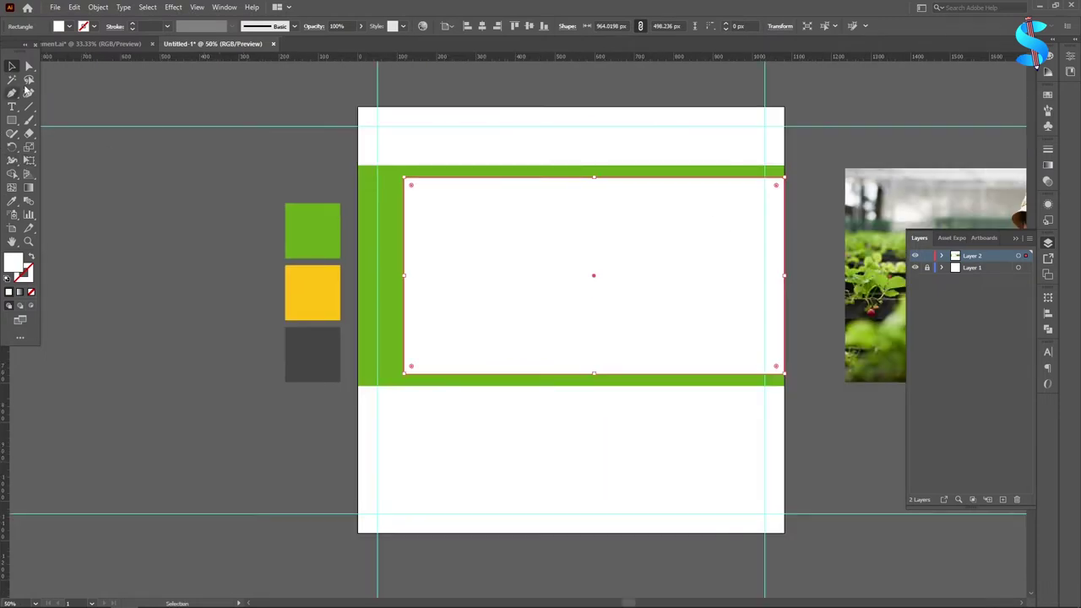
# Step: Slant the white rectangle's left side by moving its two left anchors inward, placing the lower one at about X 437 px
pyautogui.click(29, 67)
pyautogui.moveTo(406, 180); pyautogui.dragTo(579, 203)
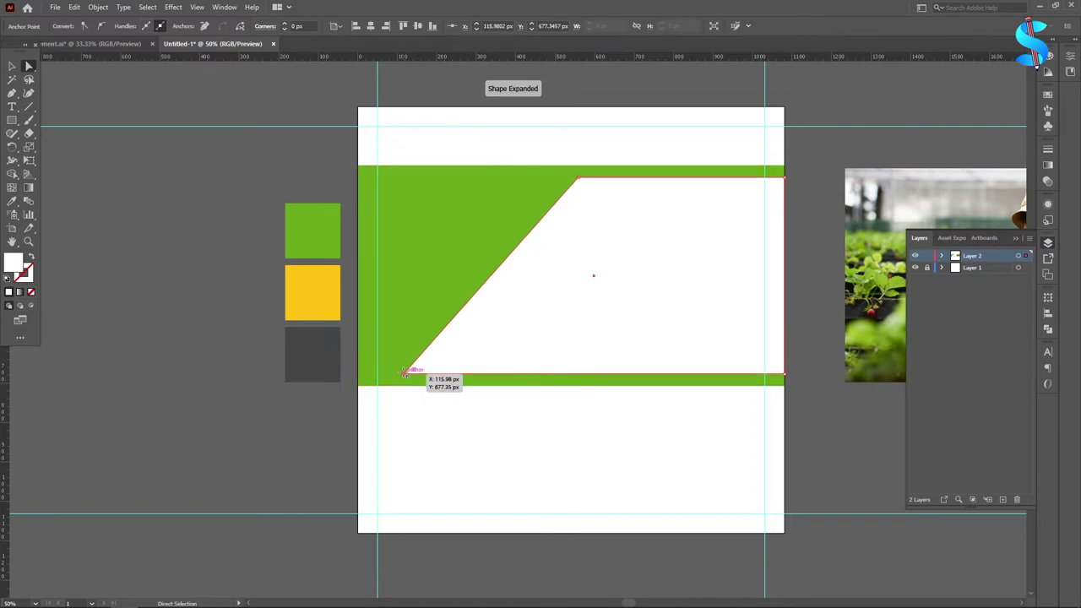
pyautogui.moveTo(404, 371); pyautogui.dragTo(519, 382)
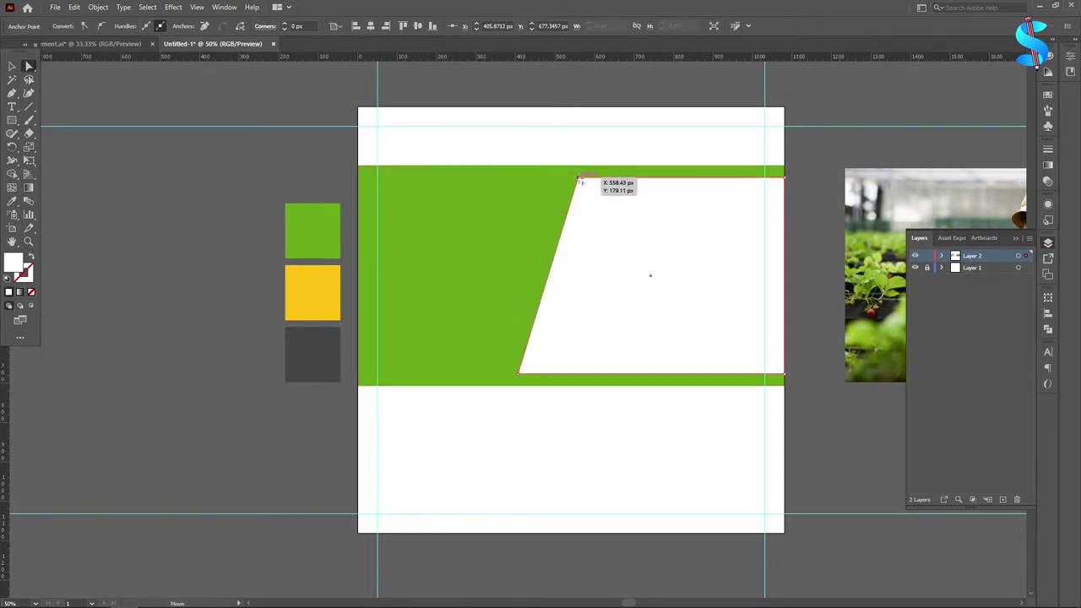
pyautogui.moveTo(579, 182); pyautogui.dragTo(598, 183)
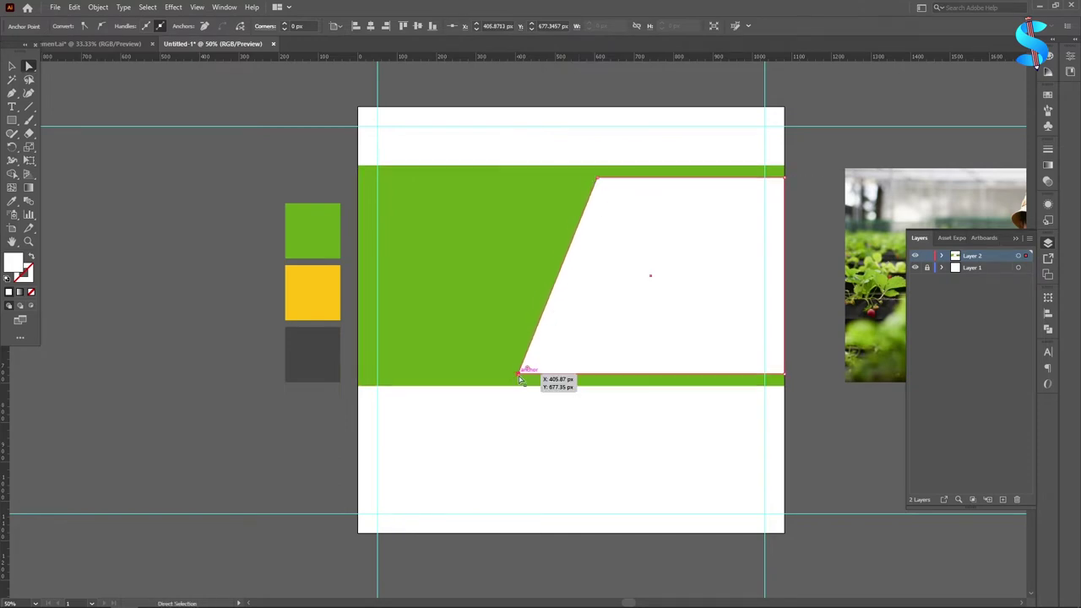
pyautogui.moveTo(520, 379); pyautogui.dragTo(531, 378)
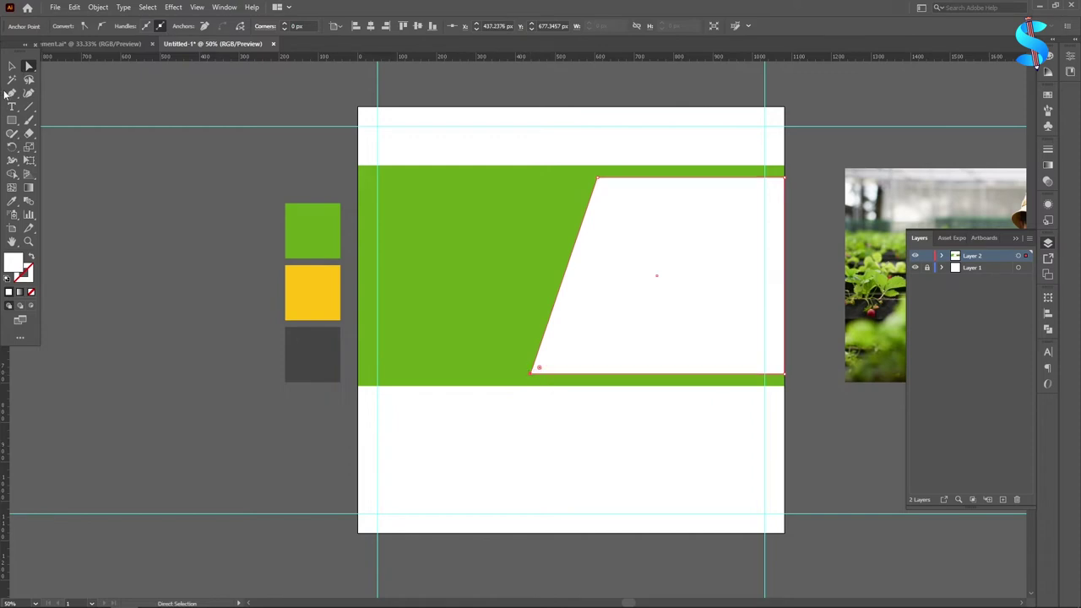
# Step: Enlarge the slanted white shape to about 663 × 514 px, keeping its right side flush with the artboard edge
pyautogui.click(12, 66)
pyautogui.click(80, 153)
pyautogui.scroll(-1, 594, 285)
pyautogui.click(659, 240)
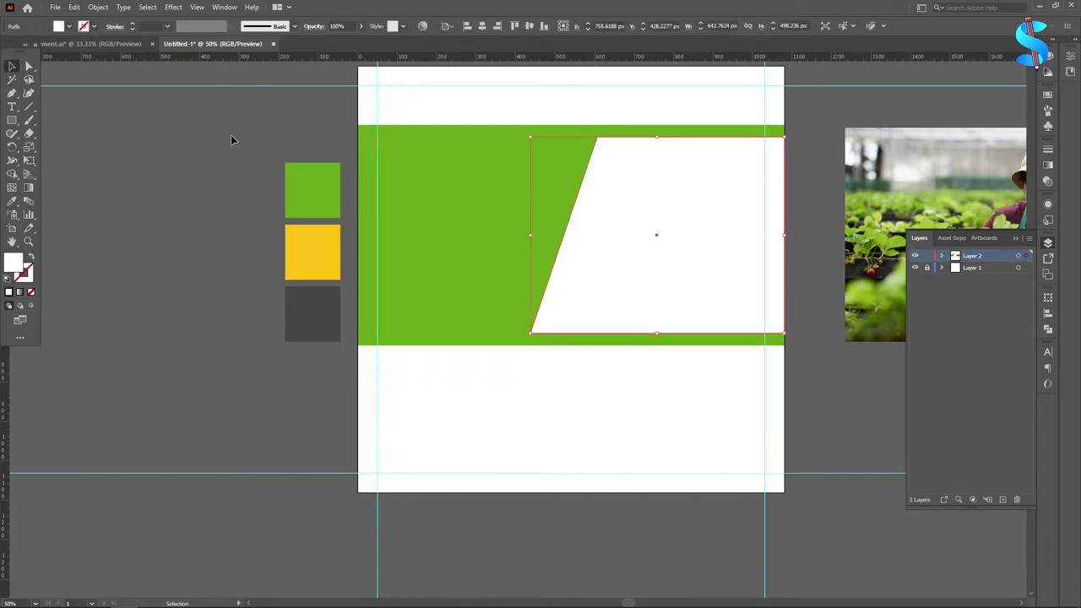
pyautogui.click(148, 147)
pyautogui.click(656, 226)
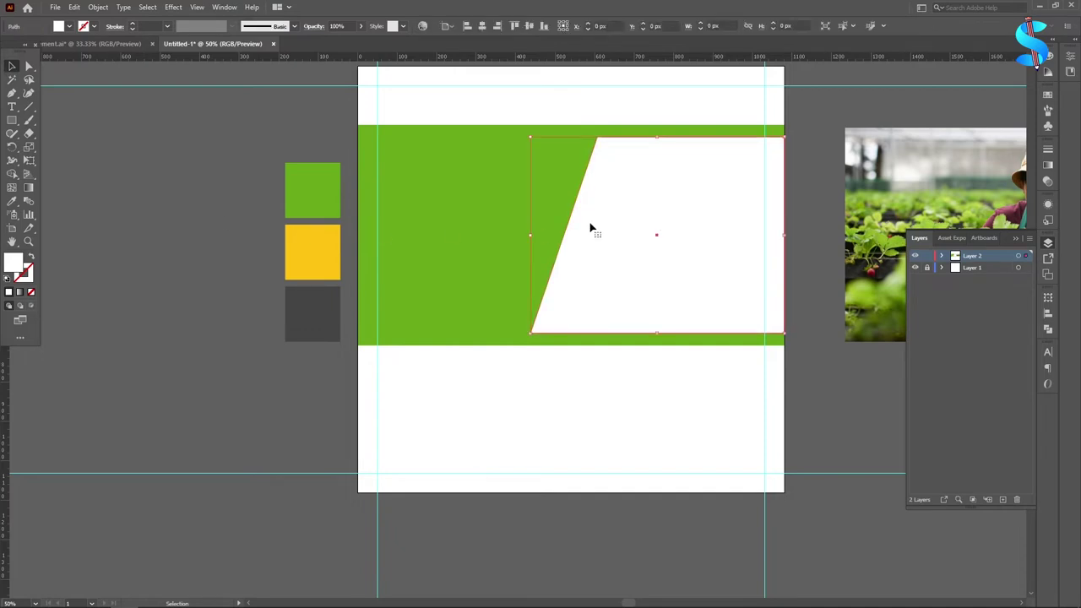
pyautogui.moveTo(532, 235); pyautogui.dragTo(554, 237)
pyautogui.moveTo(627, 248); pyautogui.dragTo(645, 248)
pyautogui.moveTo(573, 235); pyautogui.dragTo(522, 238)
pyautogui.keyDown('alt'); pyautogui.scroll(-1, 668, 244); pyautogui.keyUp('alt')
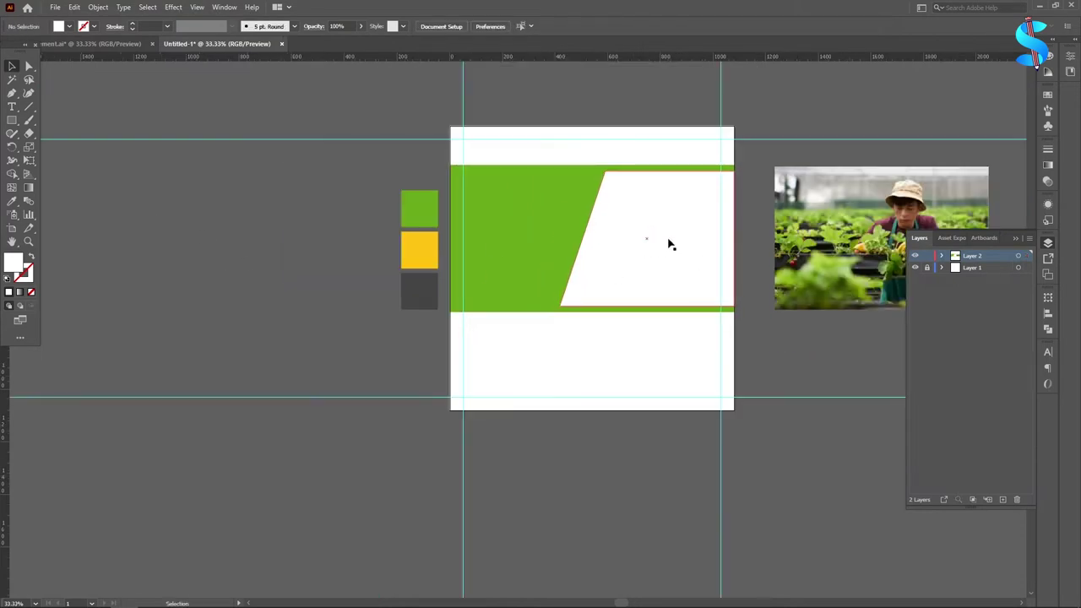
# Step: Offset the white slanted shape's path by -25 px and fill the inner copy with the band's green
pyautogui.keyDown('alt'); pyautogui.scroll(2, 718, 239); pyautogui.keyUp('alt')
pyautogui.click(98, 7)
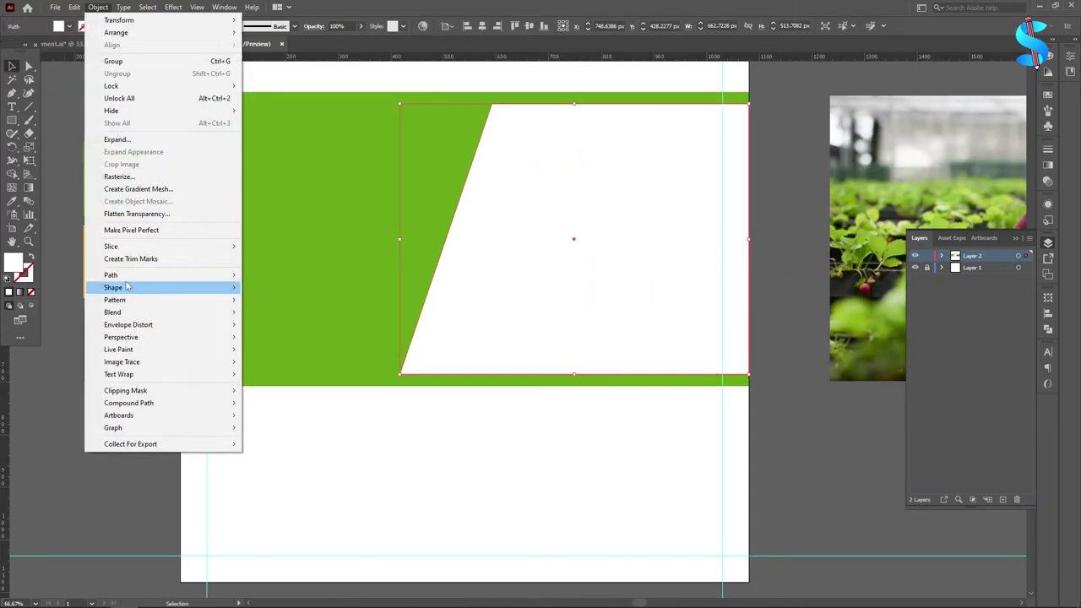
pyautogui.moveTo(160, 275)
pyautogui.click(277, 317)
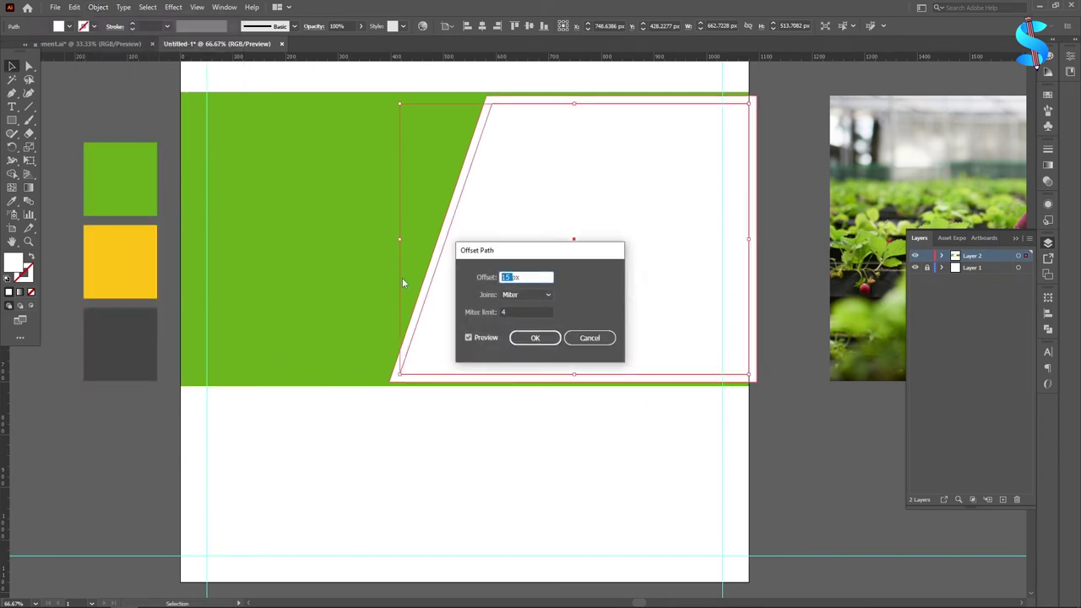
pyautogui.write('-2')
pyautogui.click(475, 338)
pyautogui.click(474, 339)
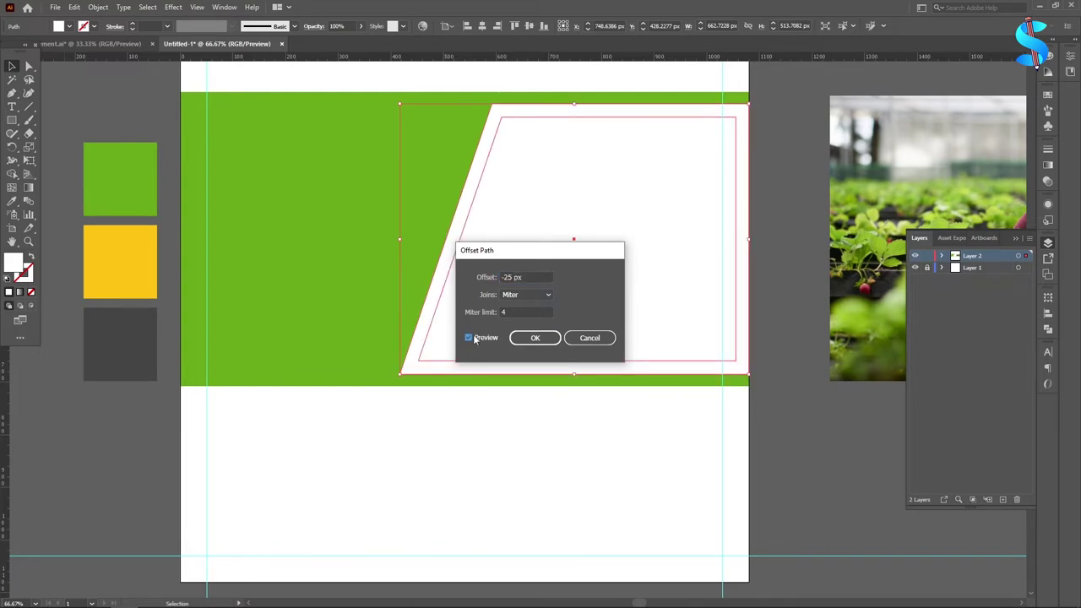
pyautogui.click(536, 338)
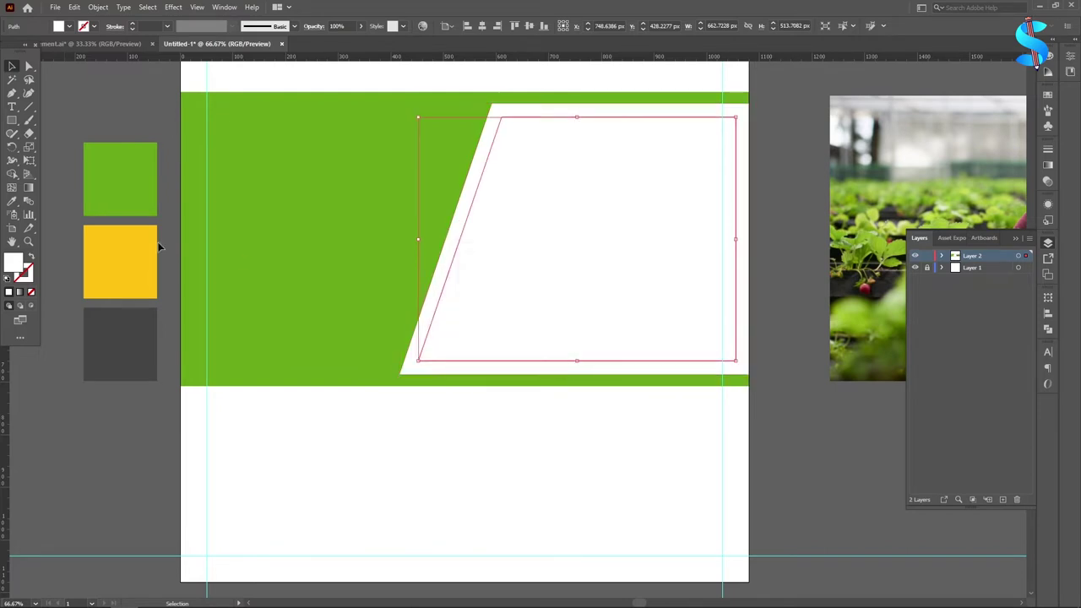
pyautogui.press('i')
pyautogui.scroll(2, 485, 229)
pyautogui.click(364, 180)
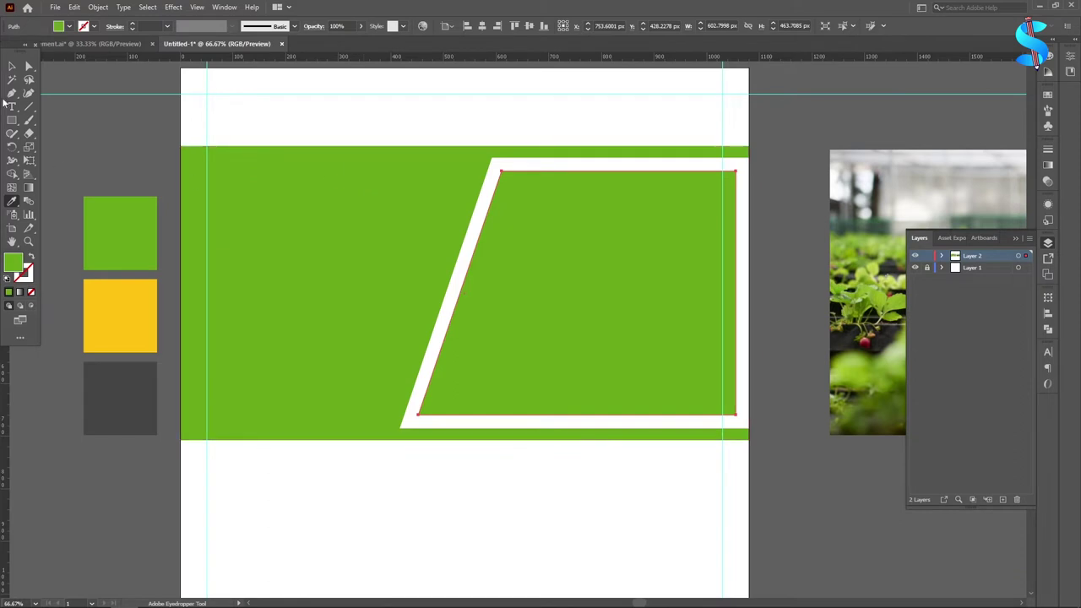
# Step: Offset the green inner shape's path by -20 px and fill the new innermost shape with white
pyautogui.press('v')
pyautogui.click(98, 7)
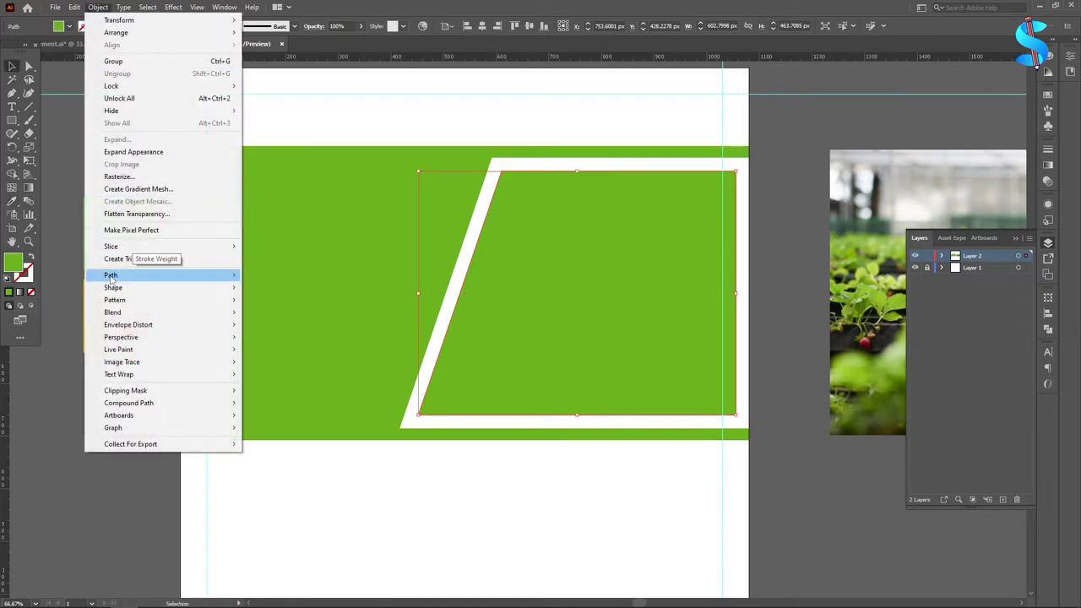
pyautogui.moveTo(211, 274)
pyautogui.click(346, 312)
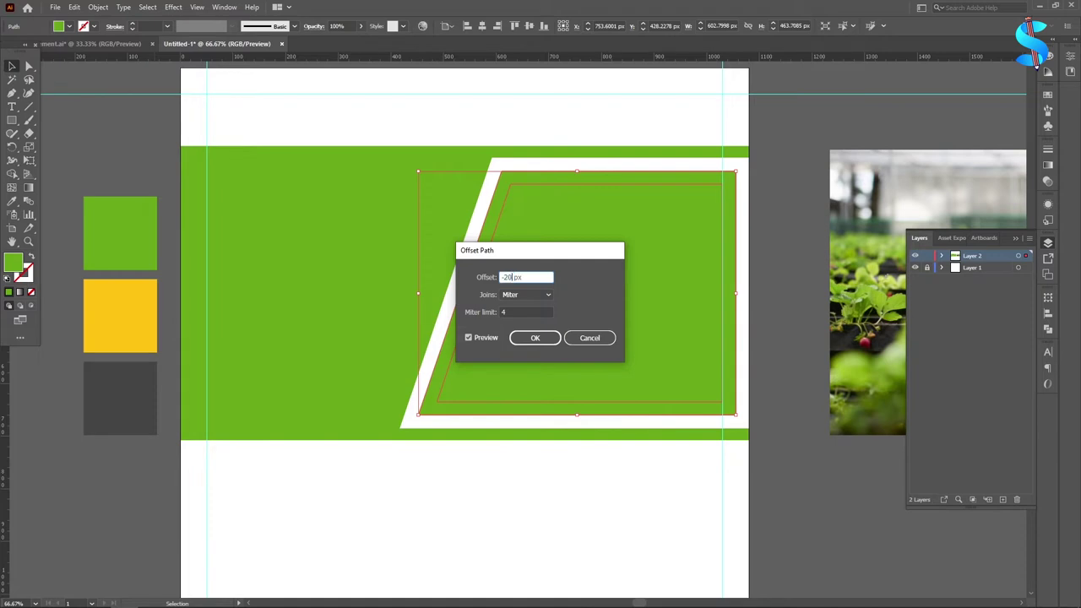
pyautogui.click(468, 338)
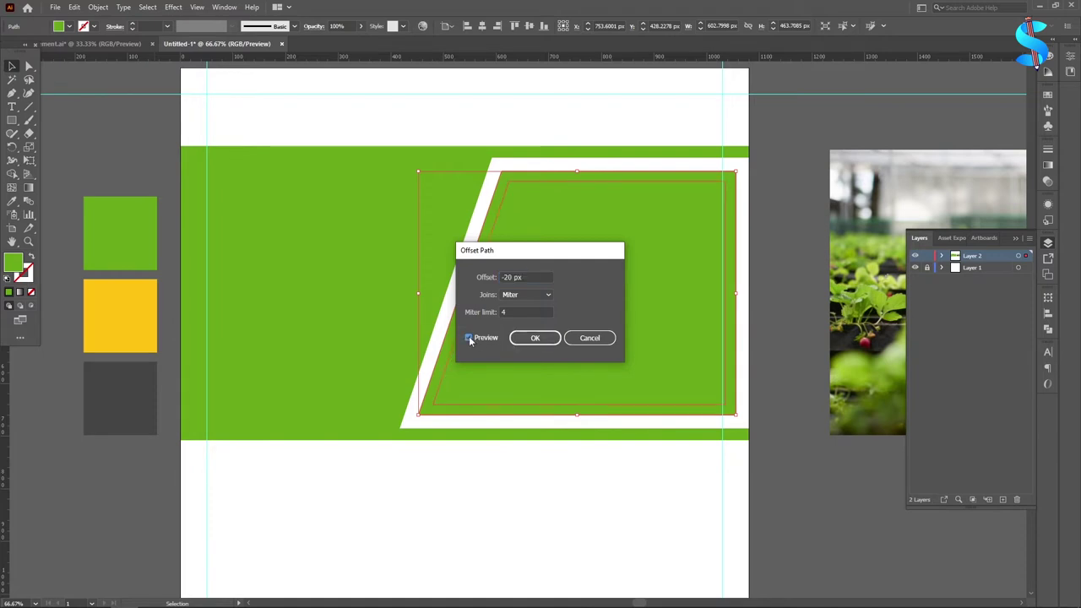
pyautogui.click(528, 338)
pyautogui.press('i')
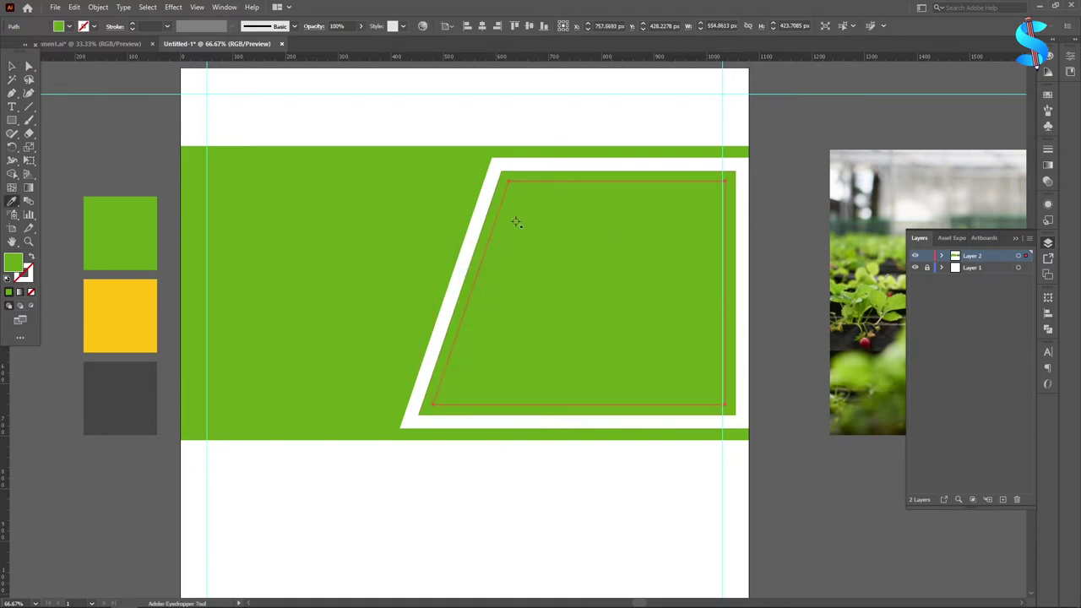
pyautogui.scroll(4, 516, 222)
pyautogui.click(446, 147)
pyautogui.click(12, 66)
pyautogui.scroll(-3, 301, 209)
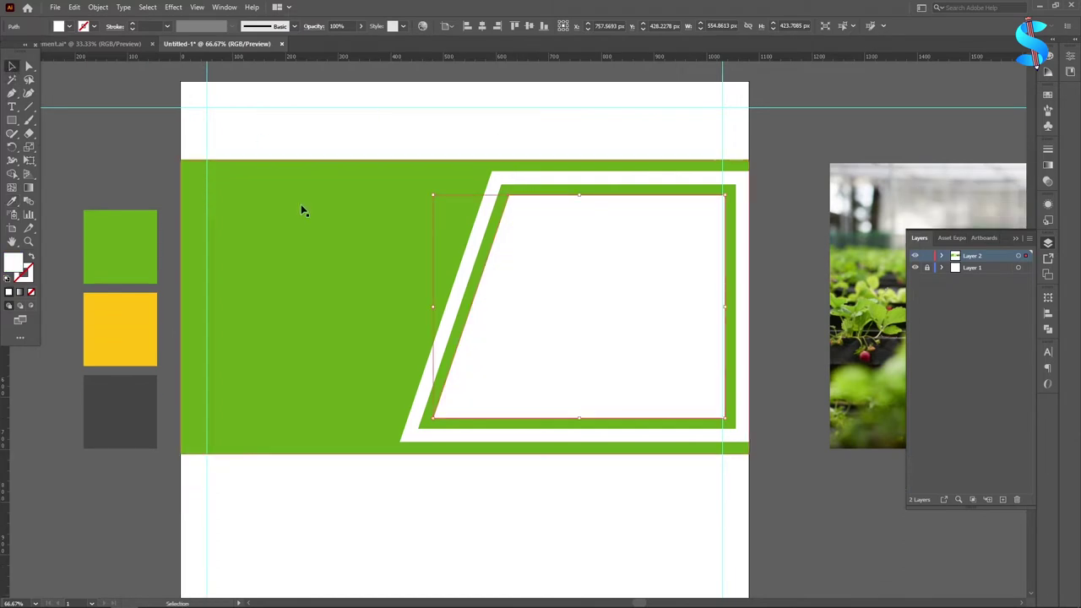
# Step: Move the green inner shape's two right anchors out to the artboard edge, making it about 628 px wide
pyautogui.click(805, 138)
pyautogui.scroll(-1, 635, 184)
pyautogui.scroll(3, 668, 191)
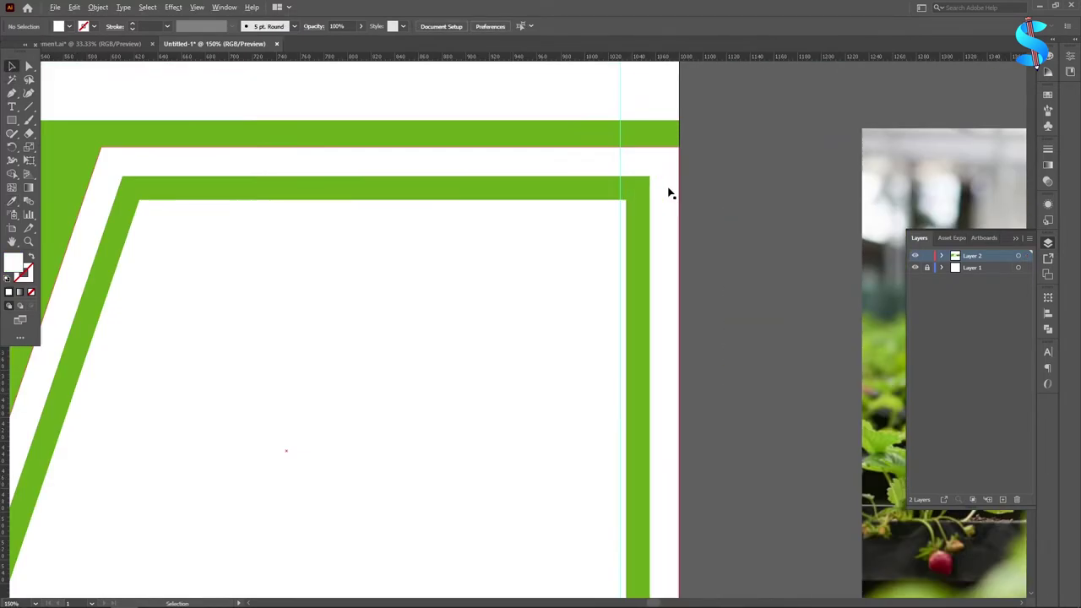
pyautogui.click(28, 69)
pyautogui.click(648, 185)
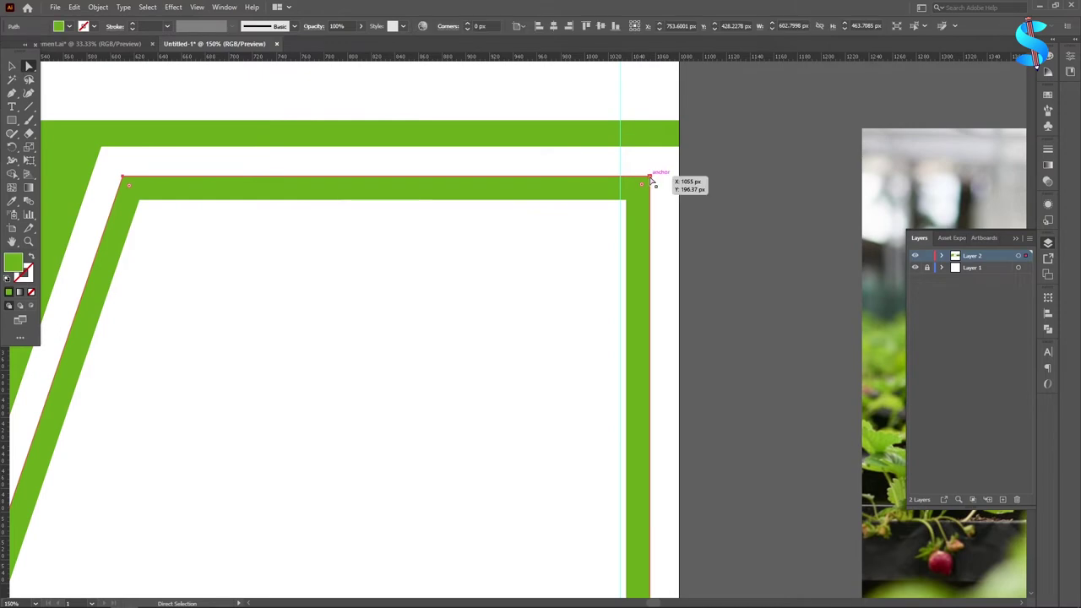
pyautogui.click(650, 177)
pyautogui.scroll(-3, 645, 236)
pyautogui.scroll(-2, 646, 243)
pyautogui.scroll(3, 651, 335)
pyautogui.keyDown('shift'); pyautogui.click(642, 340); pyautogui.keyUp('shift')
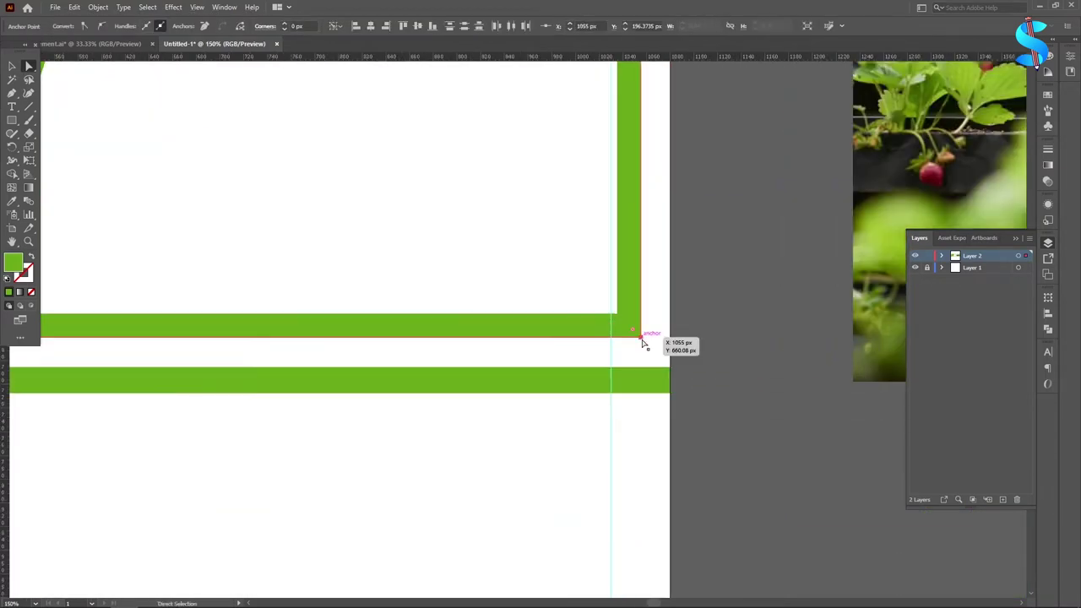
pyautogui.press('Right')
pyautogui.press('Right')
pyautogui.press('Right')
pyautogui.press('Right')
pyautogui.press('Right')
pyautogui.press('Right')
pyautogui.press('Right')
pyautogui.press('Right')
pyautogui.press('Right')
pyautogui.press('Right')
pyautogui.press('Right')
pyautogui.press('Right')
pyautogui.press('Right')
pyautogui.press('Right')
pyautogui.press('Right')
pyautogui.press('Right')
pyautogui.press('Right')
pyautogui.press('Right')
pyautogui.press('Right')
pyautogui.press('Right')
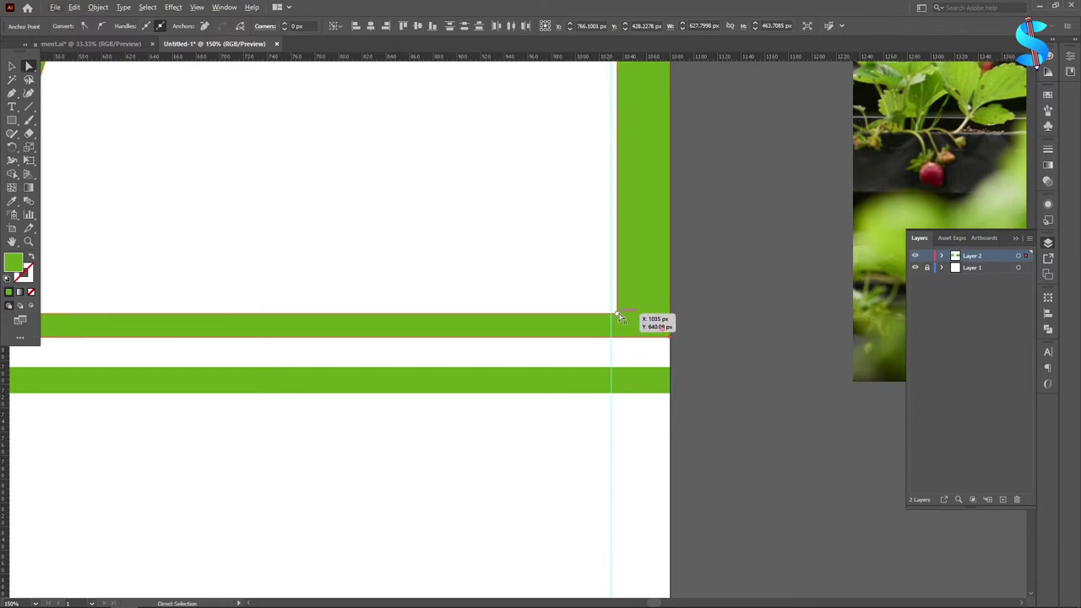
# Step: Move the innermost white shape's two right anchors out to the artboard edge, making it about 600 px wide
pyautogui.click(618, 314)
pyautogui.scroll(-2, 673, 333)
pyautogui.scroll(2, 667, 295)
pyautogui.scroll(3, 649, 175)
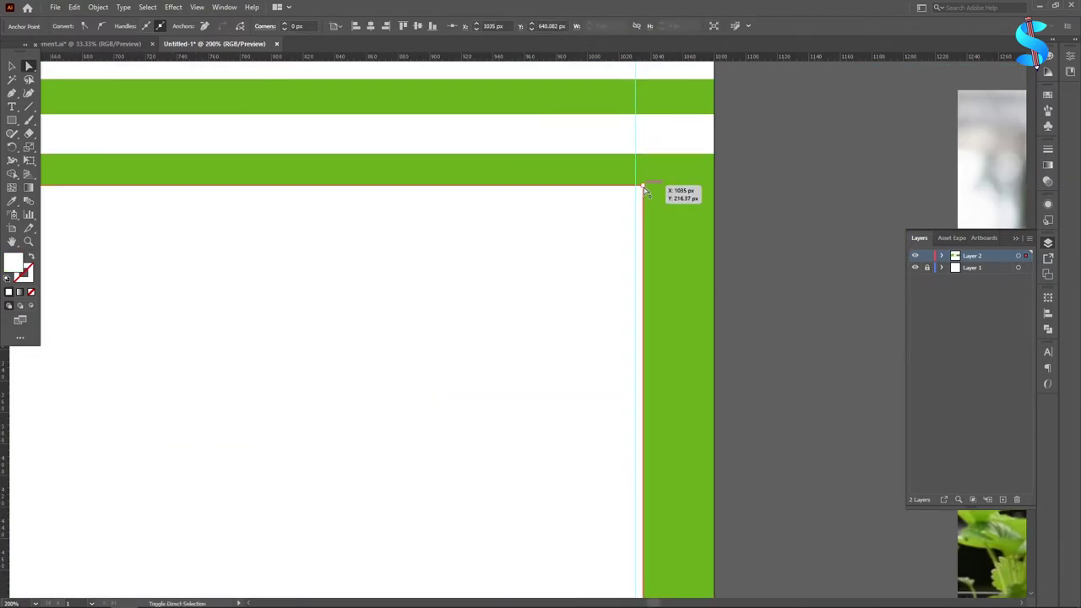
pyautogui.keyDown('shift'); pyautogui.click(644, 187); pyautogui.keyUp('shift')
pyautogui.scroll(-2, 629, 233)
pyautogui.scroll(-4, 676, 253)
pyautogui.press('Right')
pyautogui.press('Right')
pyautogui.press('Right')
pyautogui.press('Right')
pyautogui.press('Right')
pyautogui.press('Right')
pyautogui.press('Right')
pyautogui.press('Right')
pyautogui.press('Right')
pyautogui.press('Right')
pyautogui.press('Right')
pyautogui.press('Right')
pyautogui.press('Right')
pyautogui.press('Right')
pyautogui.press('Right')
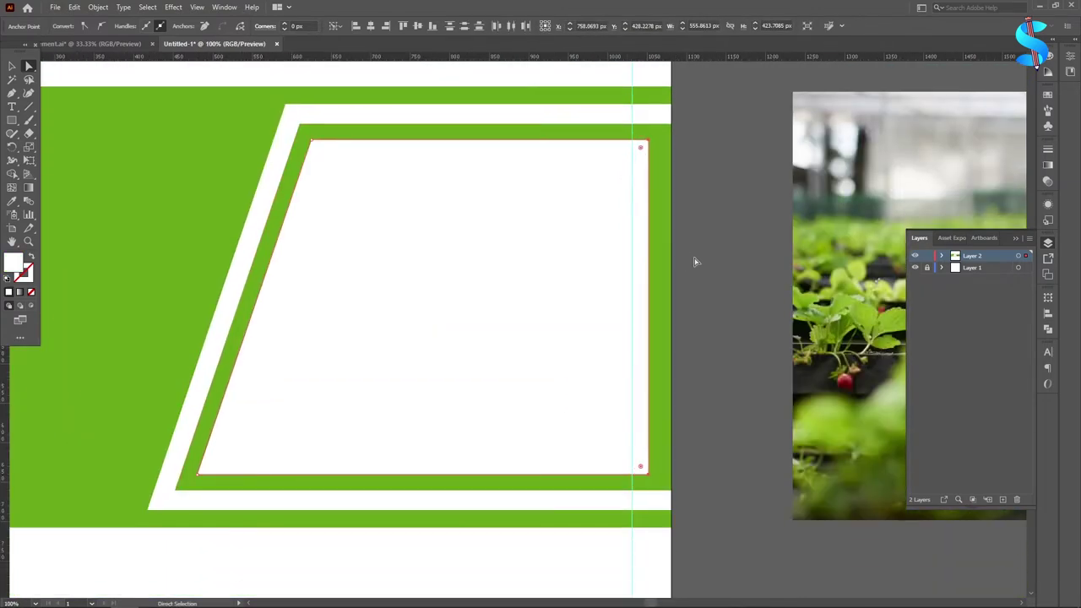
pyautogui.press('Right')
pyautogui.press('Right')
pyautogui.press('Right')
pyautogui.press('Right')
pyautogui.press('Right')
pyautogui.press('Right')
pyautogui.press('Right')
pyautogui.press('Right')
pyautogui.press('Right')
pyautogui.press('Right')
pyautogui.press('Right')
pyautogui.press('Right')
pyautogui.press('Right')
pyautogui.press('Right')
pyautogui.press('Right')
pyautogui.press('Right')
pyautogui.press('Right')
pyautogui.press('Right')
pyautogui.press('Right')
pyautogui.press('Right')
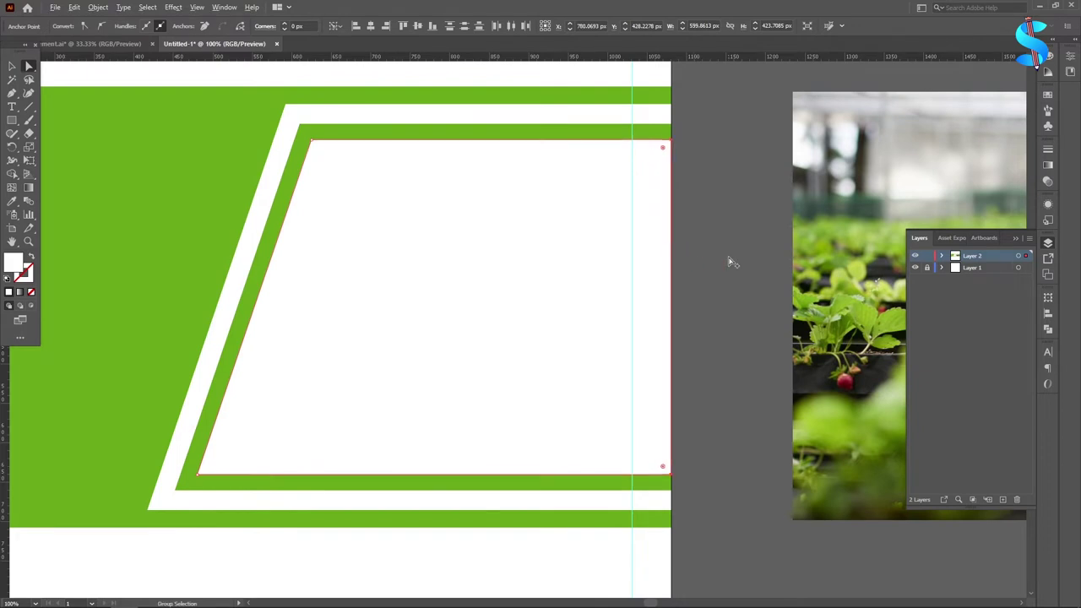
pyautogui.scroll(-2, 726, 261)
pyautogui.click(28, 133)
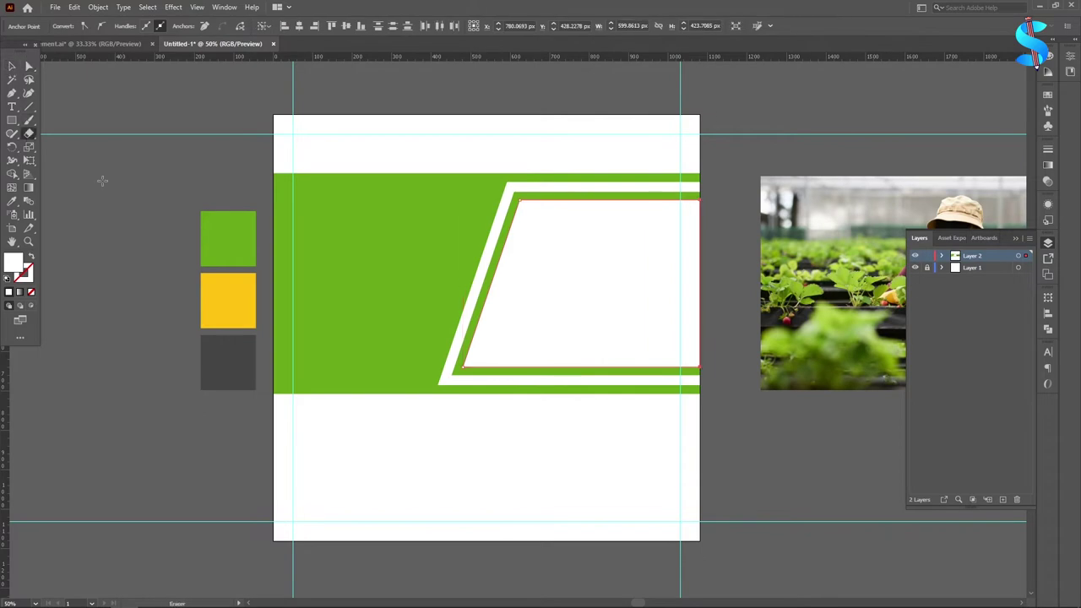
pyautogui.scroll(-2, 601, 255)
pyautogui.click(11, 68)
pyautogui.click(99, 180)
# Step: Move the farmer photo over the slanted white frame and bring it to the front
pyautogui.scroll(1, 619, 306)
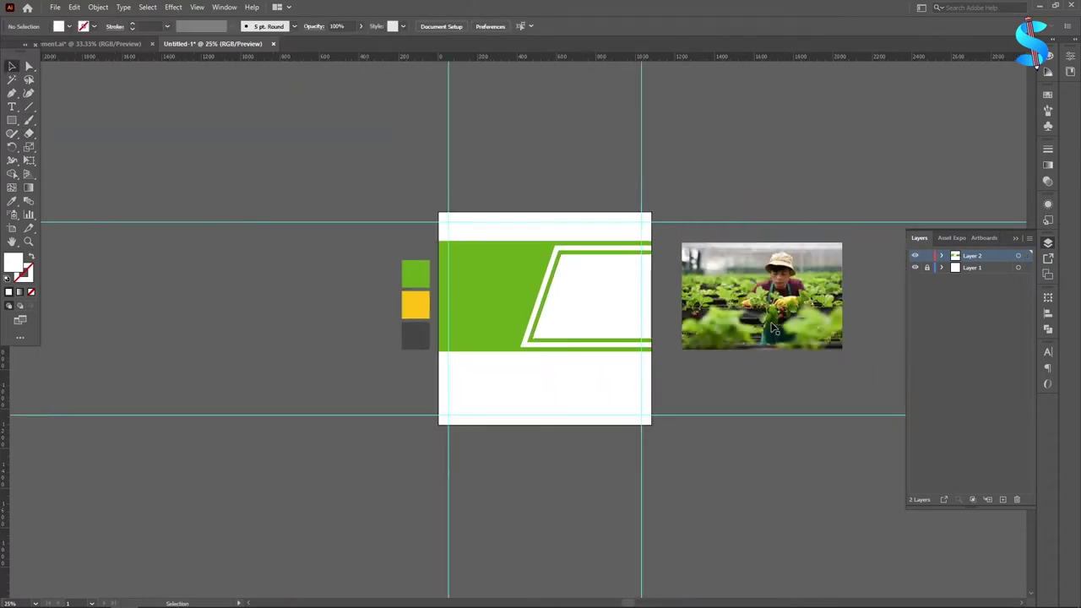
pyautogui.moveTo(792, 322); pyautogui.dragTo(615, 327)
pyautogui.rightClick(656, 300)
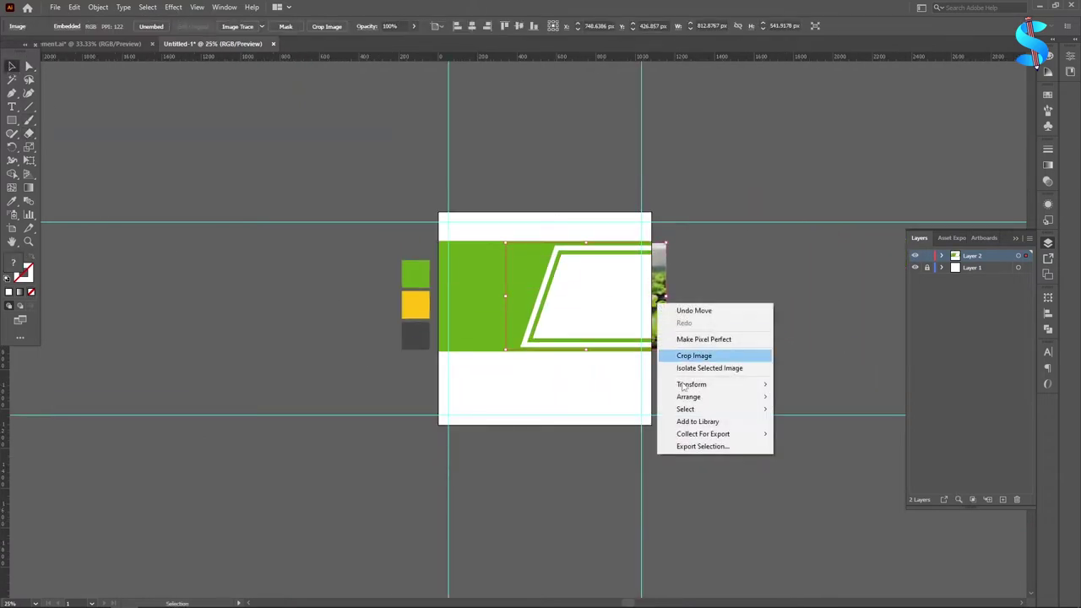
pyautogui.moveTo(700, 394)
pyautogui.click(811, 396)
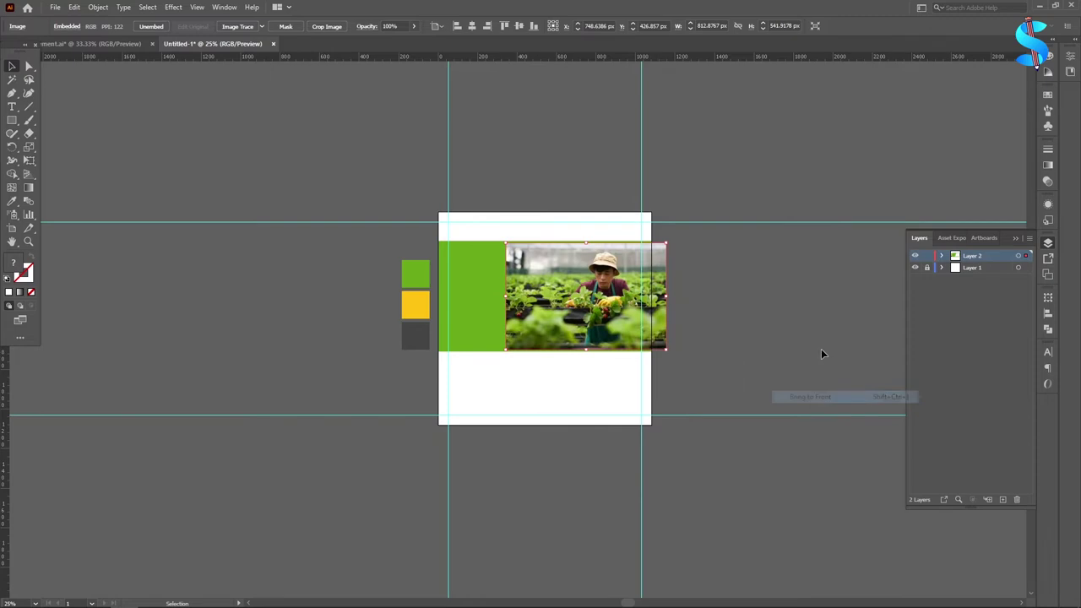
# Step: Bring the innermost white slanted shape above the farmer photo and make a clipping mask from the two
pyautogui.click(942, 256)
pyautogui.moveTo(982, 287); pyautogui.dragTo(959, 291)
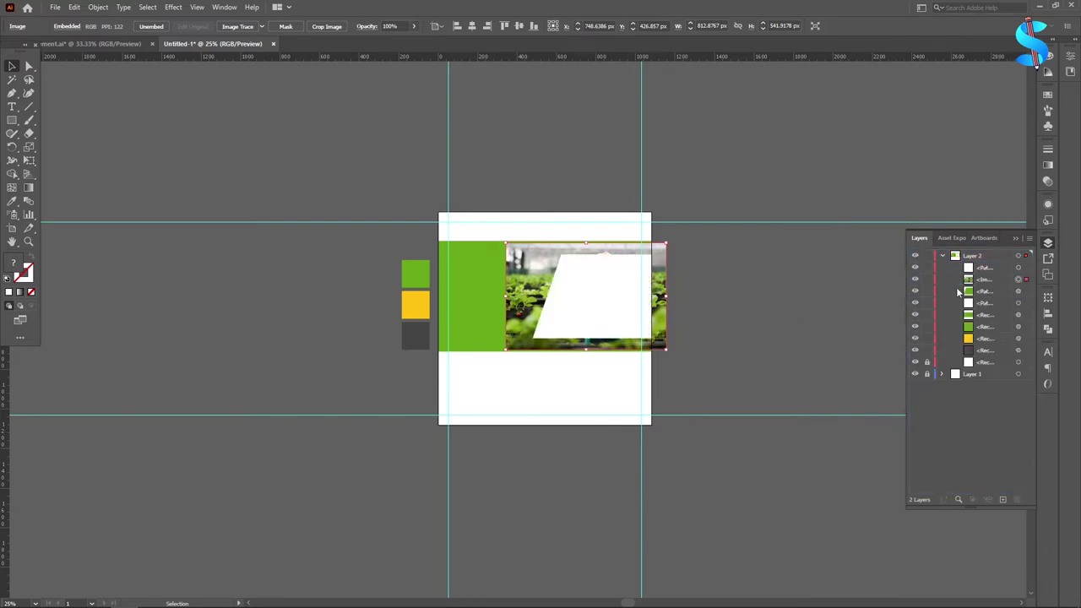
pyautogui.keyDown('shift'); pyautogui.click(1024, 268); pyautogui.keyUp('shift')
pyautogui.scroll(3, 611, 275)
pyautogui.rightClick(604, 290)
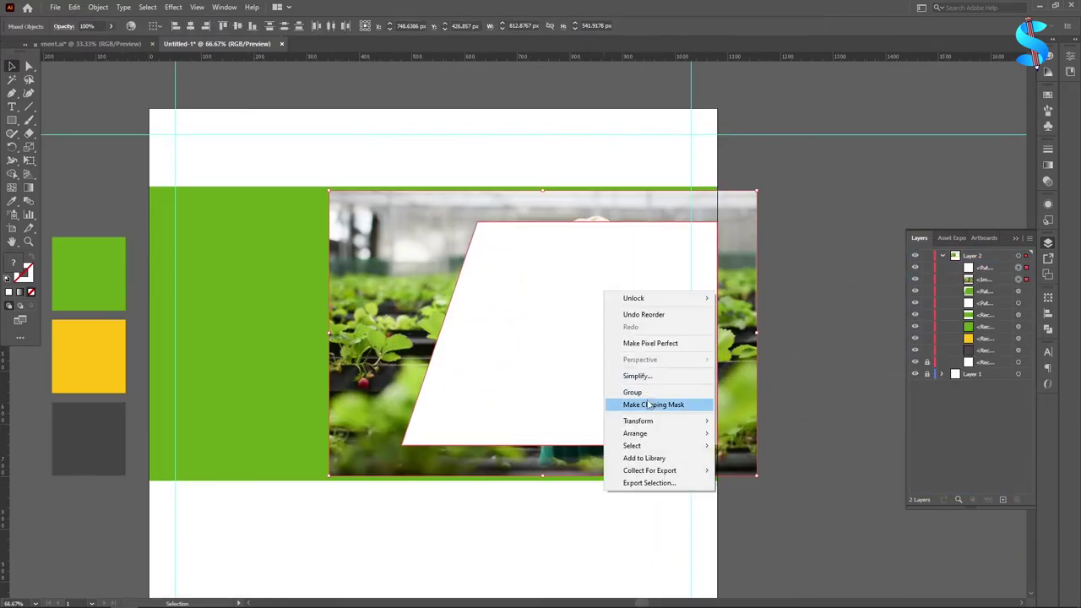
pyautogui.click(647, 404)
# Step: Select the farmer photo inside the clip group and nudge it 16 px down within its slanted mask
pyautogui.click(955, 267)
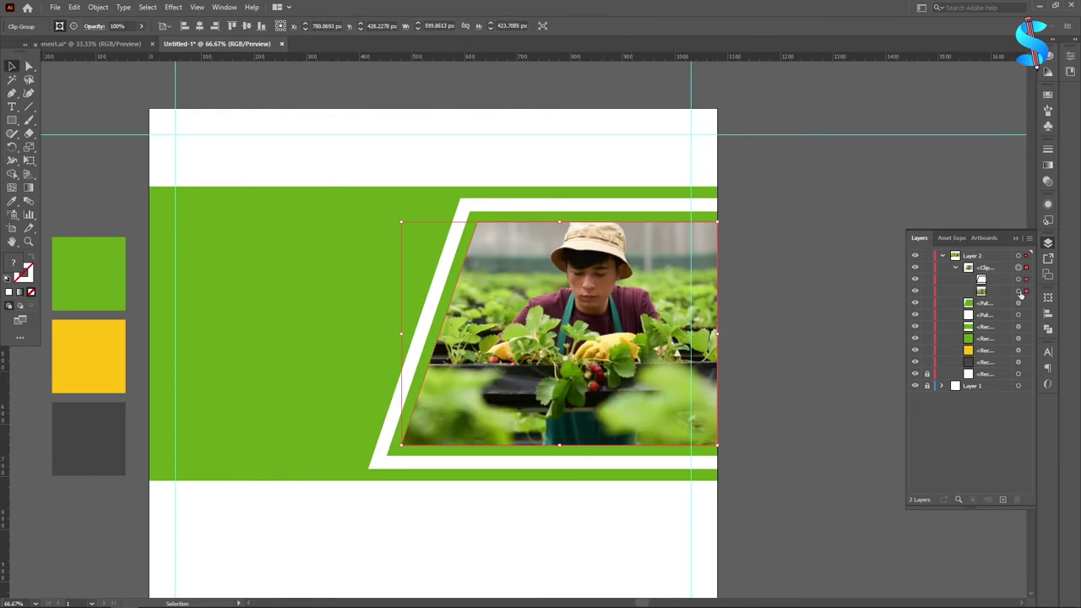
pyautogui.click(1018, 292)
pyautogui.scroll(-1, 575, 316)
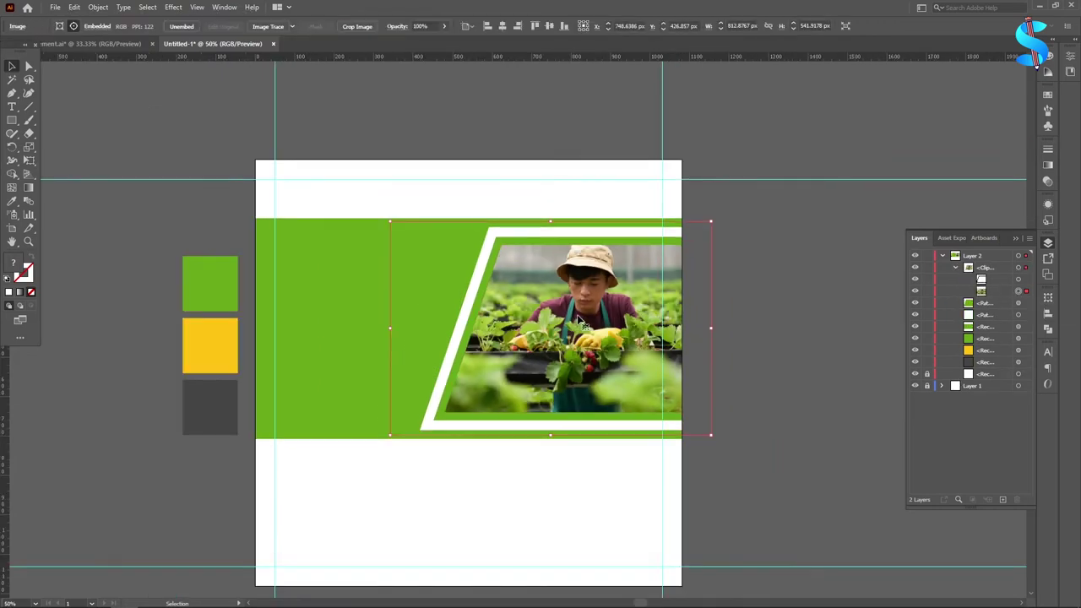
pyautogui.press('Down')
pyautogui.press('Down')
pyautogui.press('Down')
pyautogui.press('Down')
pyautogui.press('Down')
pyautogui.press('Down')
pyautogui.press('Down')
pyautogui.press('Down')
pyautogui.press('Down')
pyautogui.press('Down')
pyautogui.press('Down')
pyautogui.press('Down')
pyautogui.press('Down')
pyautogui.press('Down')
pyautogui.press('Down')
pyautogui.press('Down')
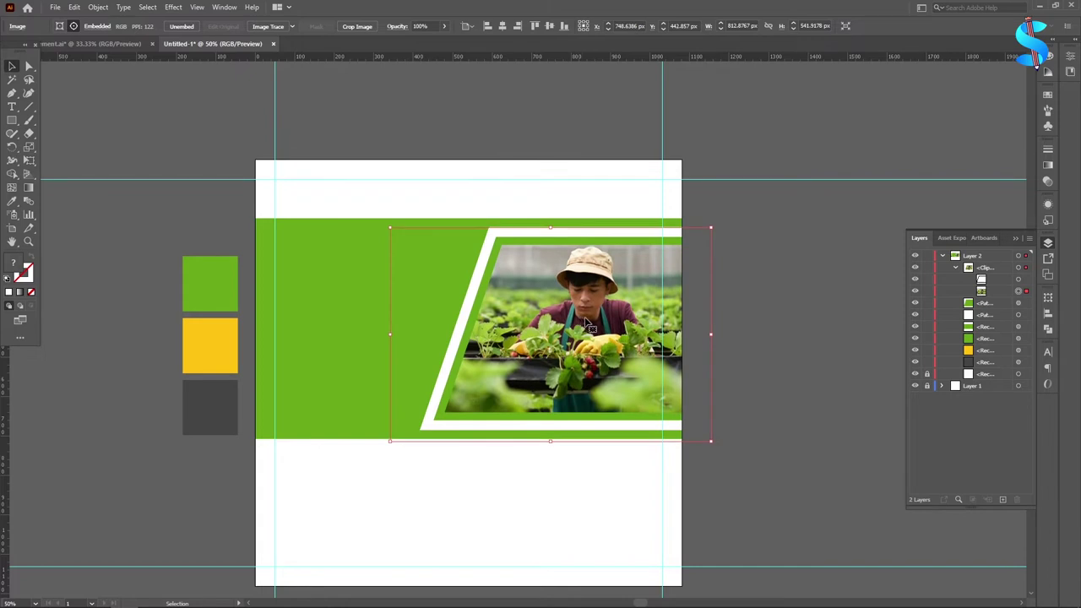
# Step: Scale the masked farmer photo down to about 774 × 516 px and nudge it 8 px to the left
pyautogui.moveTo(712, 336); pyautogui.dragTo(704, 336)
pyautogui.press('Left')
pyautogui.press('Left')
pyautogui.press('Left')
pyautogui.press('Left')
pyautogui.press('Left')
pyautogui.press('Left')
pyautogui.press('Left')
pyautogui.press('Left')
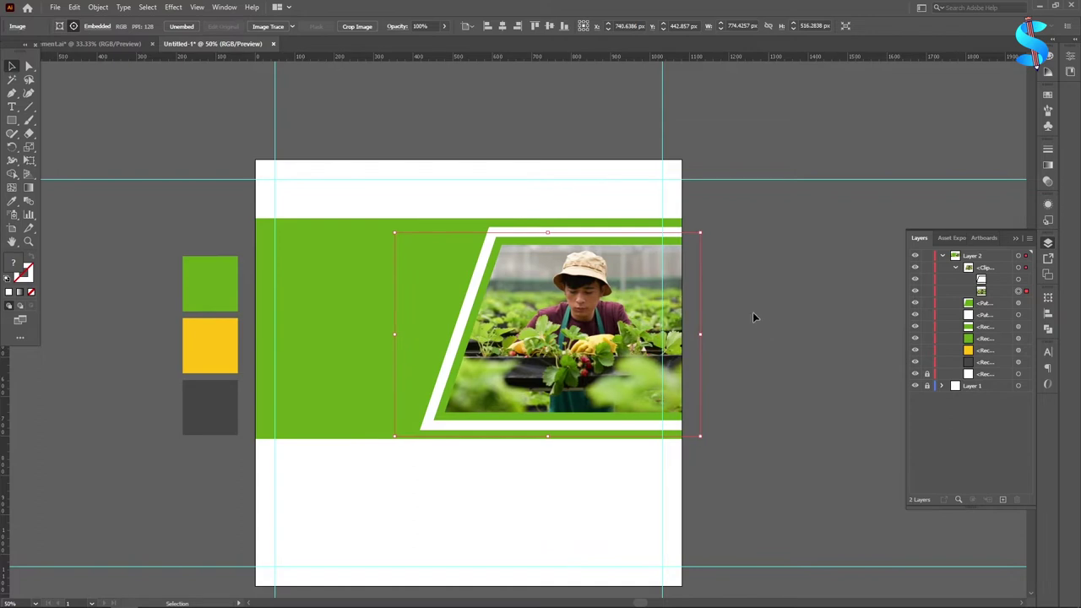
pyautogui.click(739, 310)
pyautogui.scroll(-4, 728, 304)
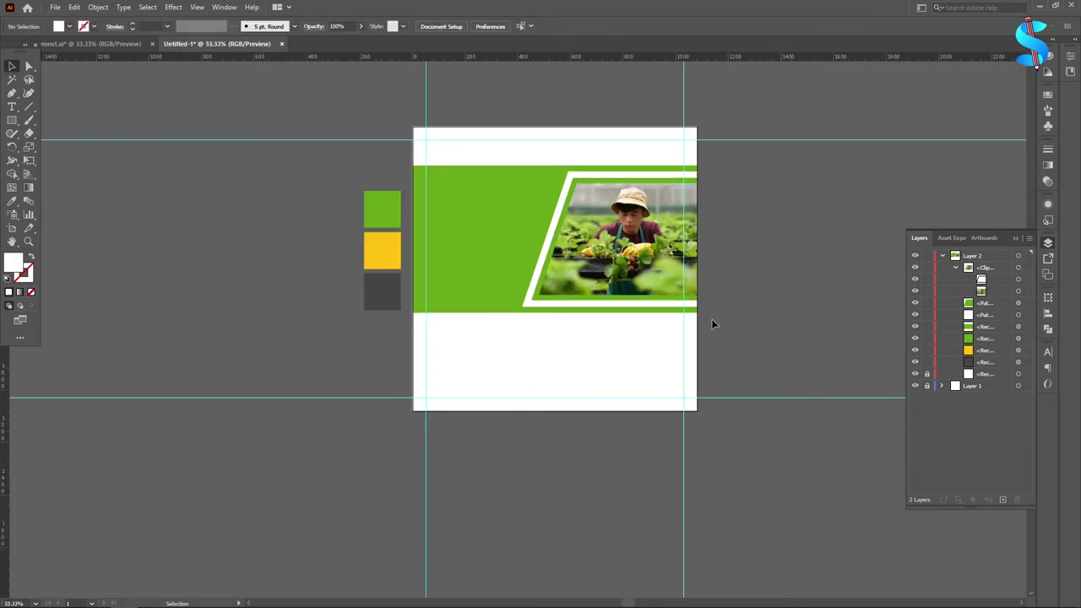
pyautogui.click(956, 267)
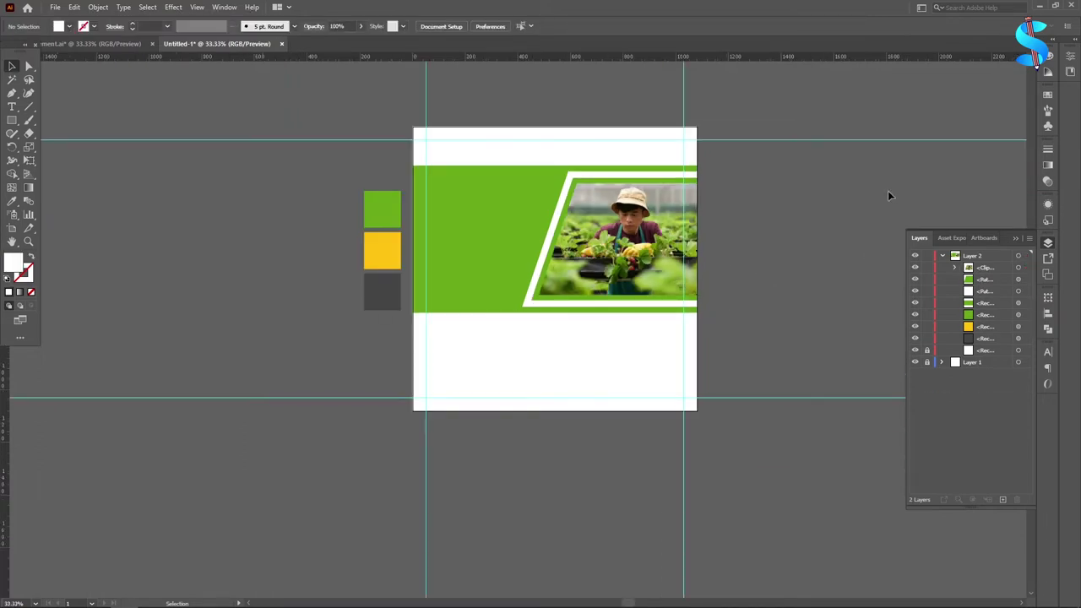
pyautogui.scroll(2, 726, 265)
pyautogui.scroll(-2, 676, 267)
pyautogui.scroll(1, 389, 361)
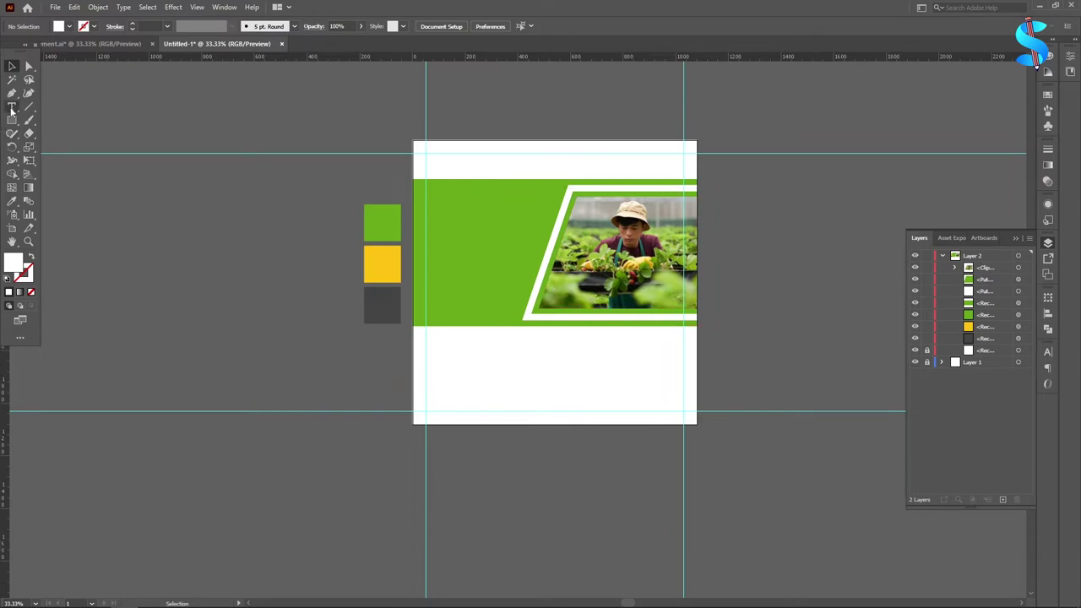
# Step: Add a line of placeholder text on the green band's left side and enlarge it to about 45 pt
pyautogui.click(12, 108)
pyautogui.scroll(3, 450, 215)
pyautogui.click(416, 186)
pyautogui.click(11, 66)
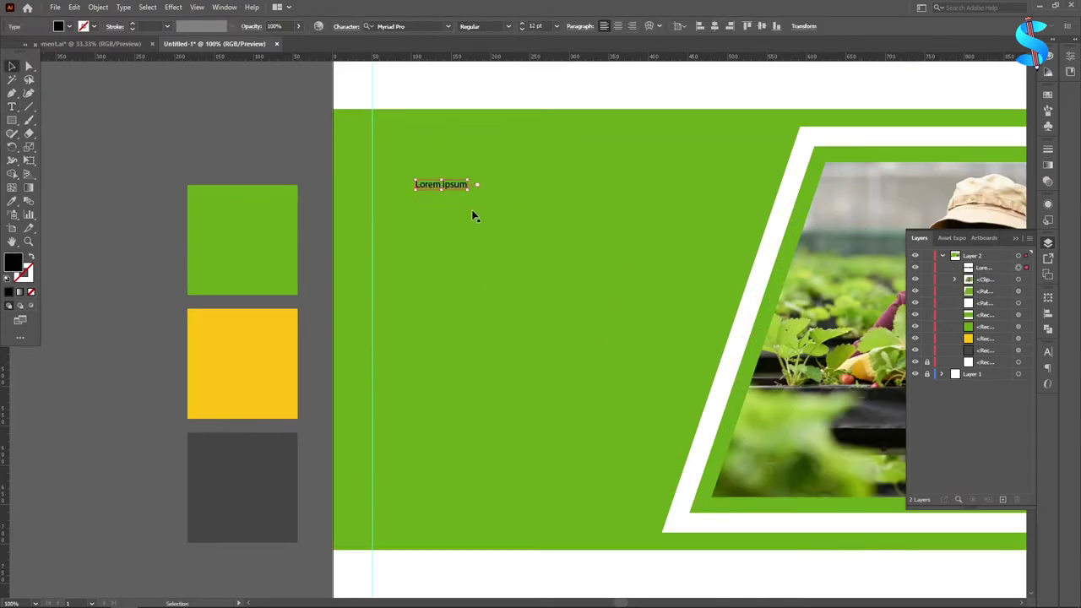
pyautogui.moveTo(468, 191); pyautogui.dragTo(539, 235)
pyautogui.moveTo(431, 190); pyautogui.dragTo(472, 189)
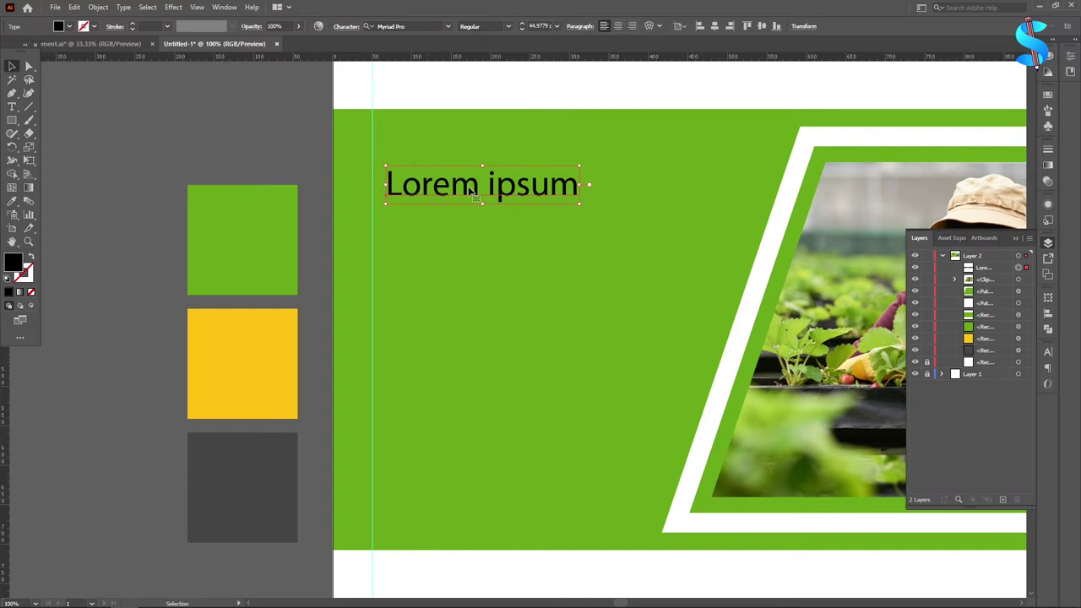
# Step: Replace the placeholder text with "LAWN &" and duplicate the line twice, evenly spaced below it
pyautogui.click(12, 108)
pyautogui.moveTo(574, 184); pyautogui.dragTo(222, 141)
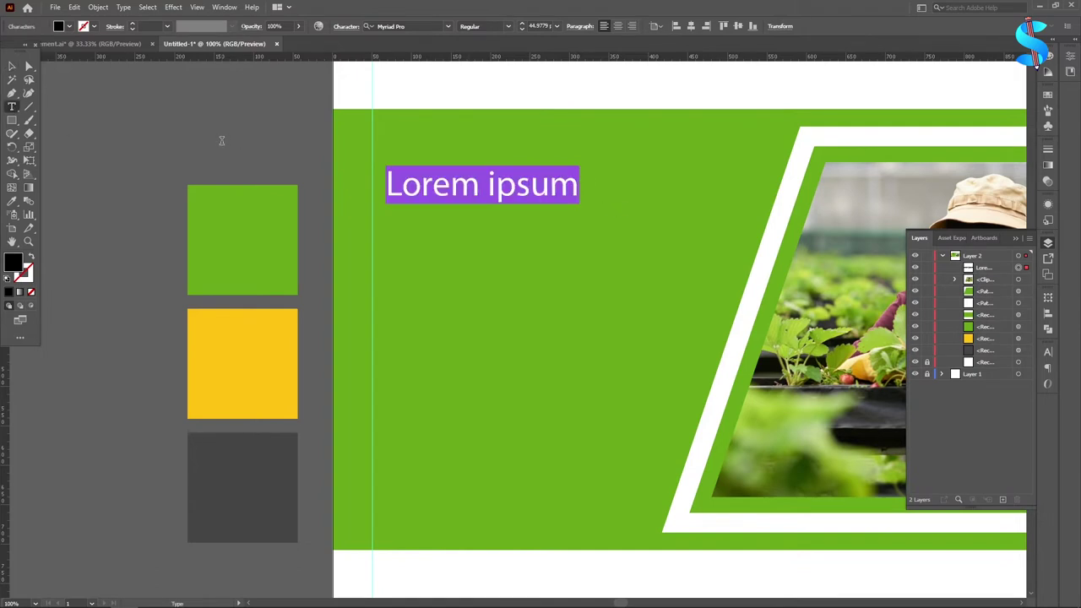
pyautogui.write('LAWN ')
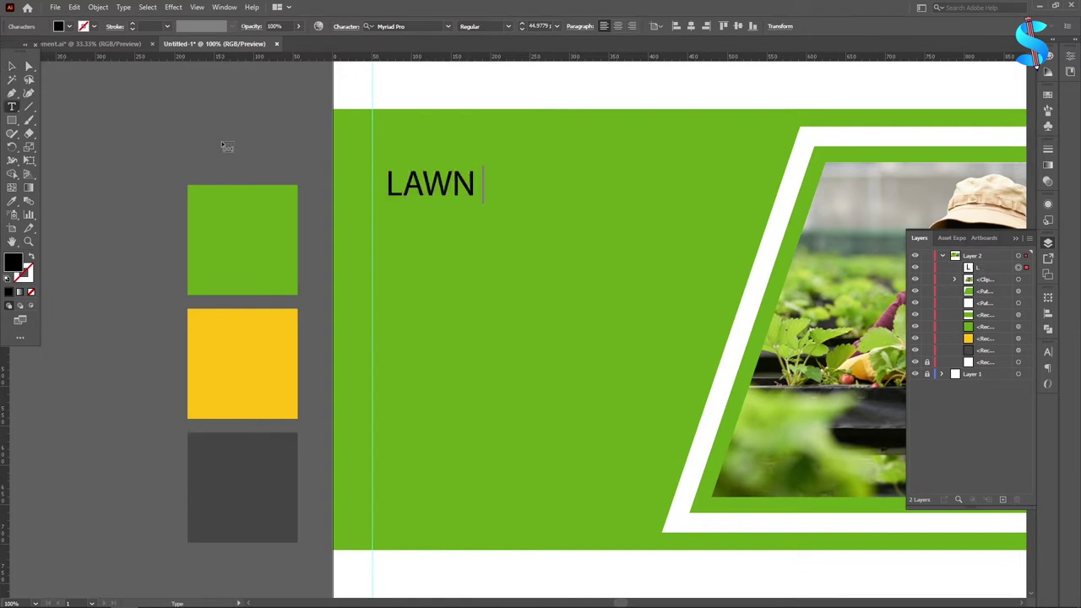
pyautogui.write('&')
pyautogui.click(12, 66)
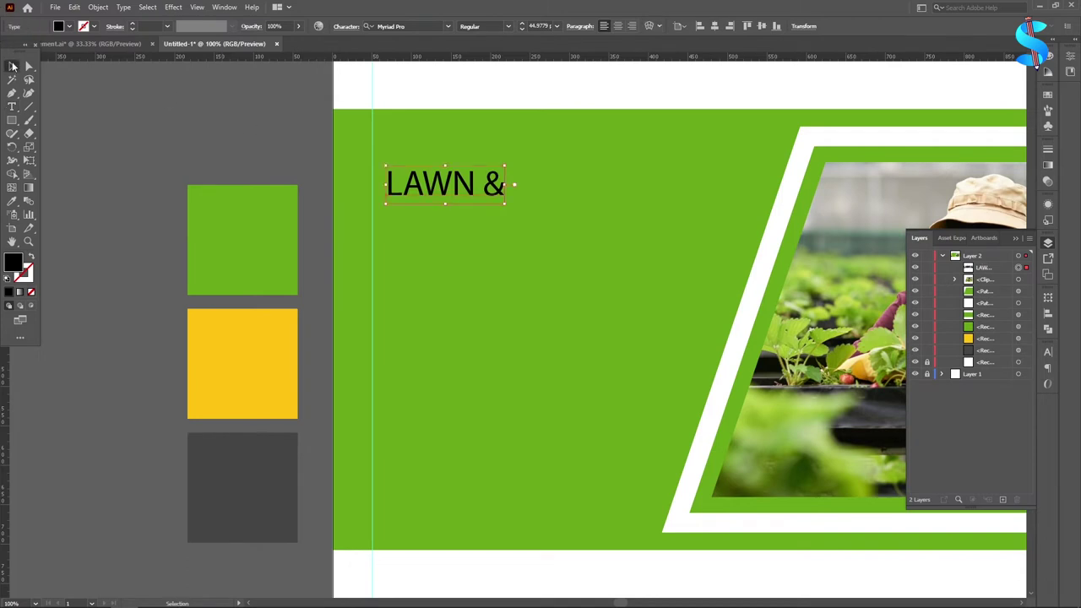
pyautogui.moveTo(435, 185); pyautogui.dragTo(436, 230)
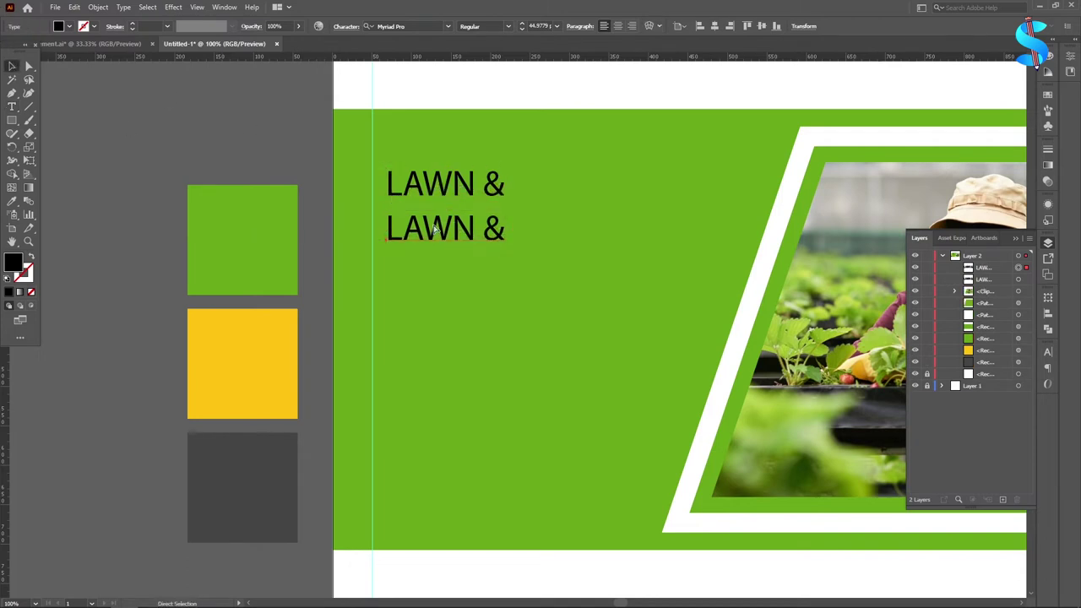
pyautogui.hotkey('ctrl', 'd')
# Step: Change the second text line to "GARDENING" and the third to "SERVICE"
pyautogui.press('t')
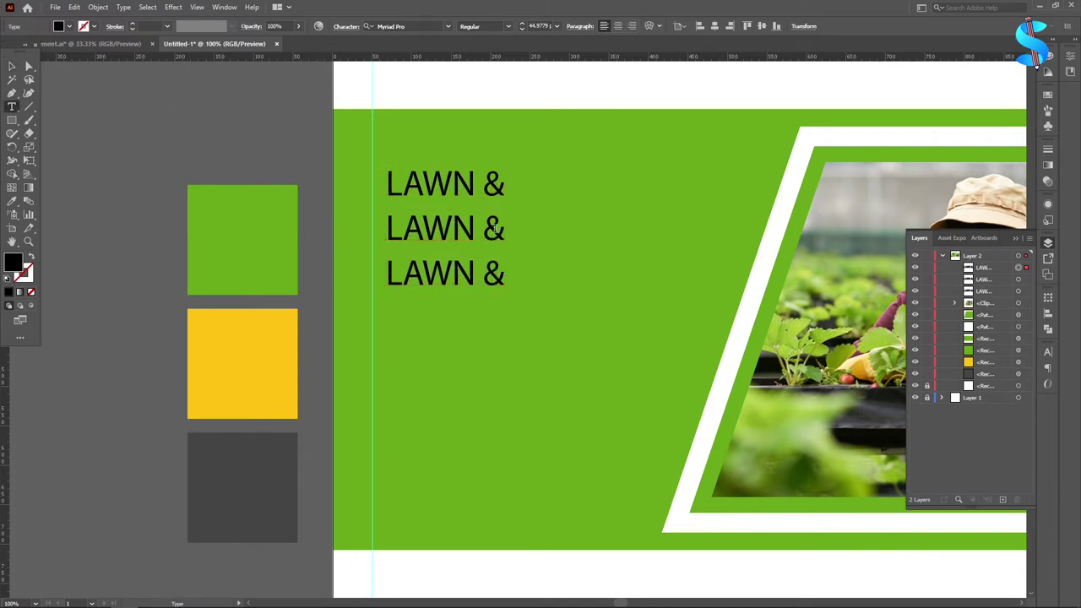
pyautogui.tripleClick(496, 229)
pyautogui.write('GARDEN')
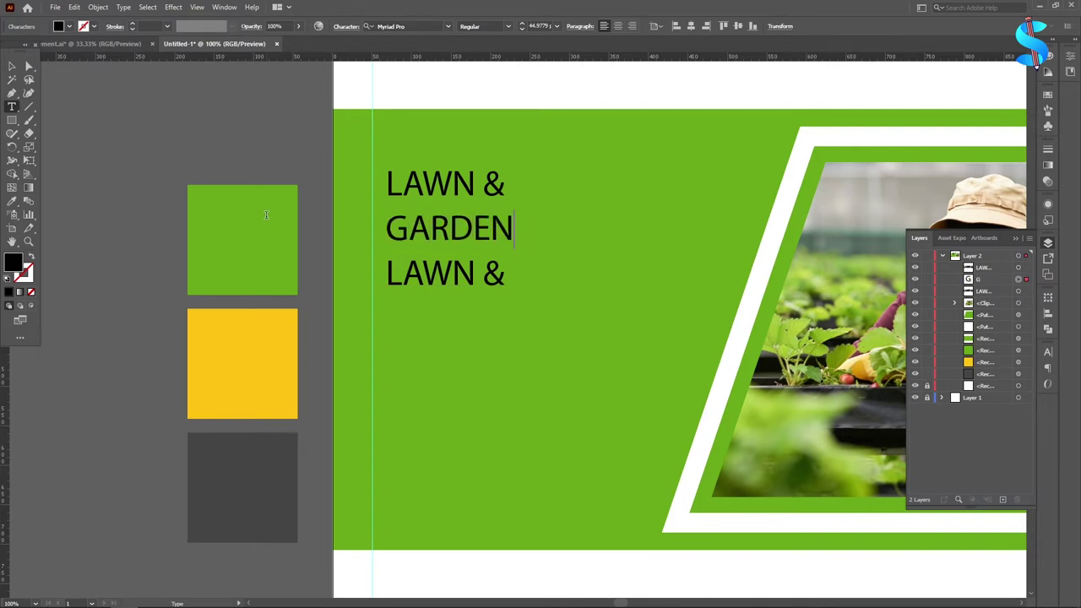
pyautogui.write('ING')
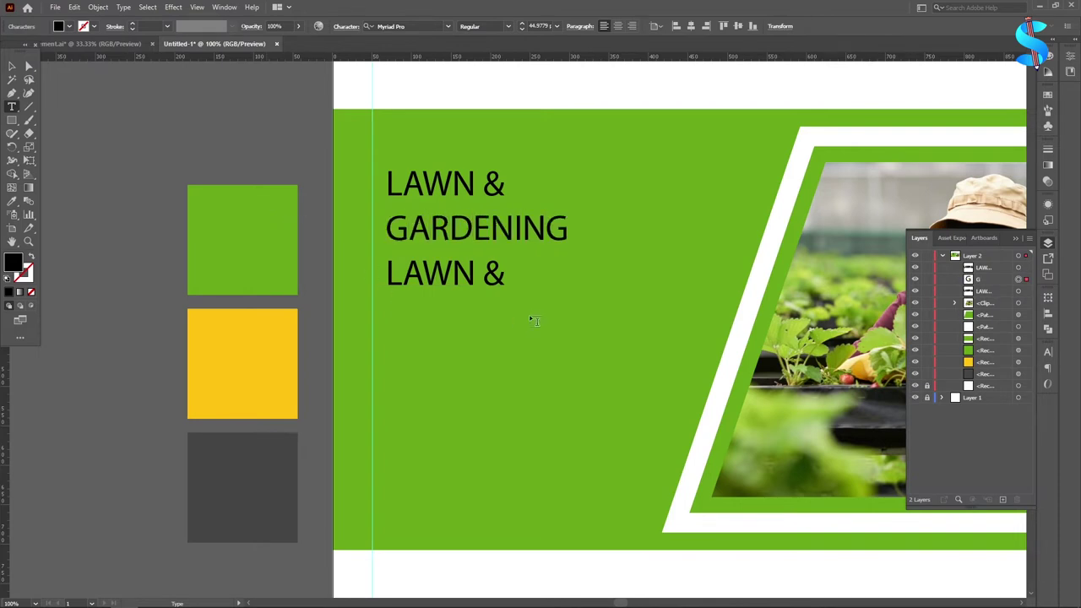
pyautogui.tripleClick(501, 270)
pyautogui.write('SERVICE')
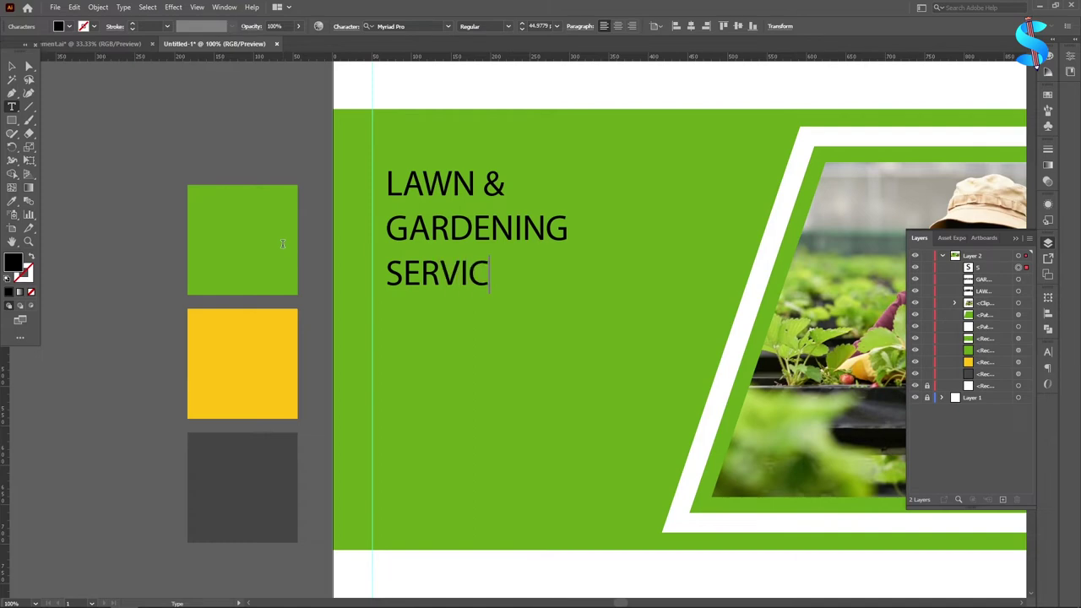
# Step: Set the font of all three headline lines to Montserrat Bold
pyautogui.click(11, 67)
pyautogui.keyDown('shift'); pyautogui.click(455, 228); pyautogui.keyUp('shift')
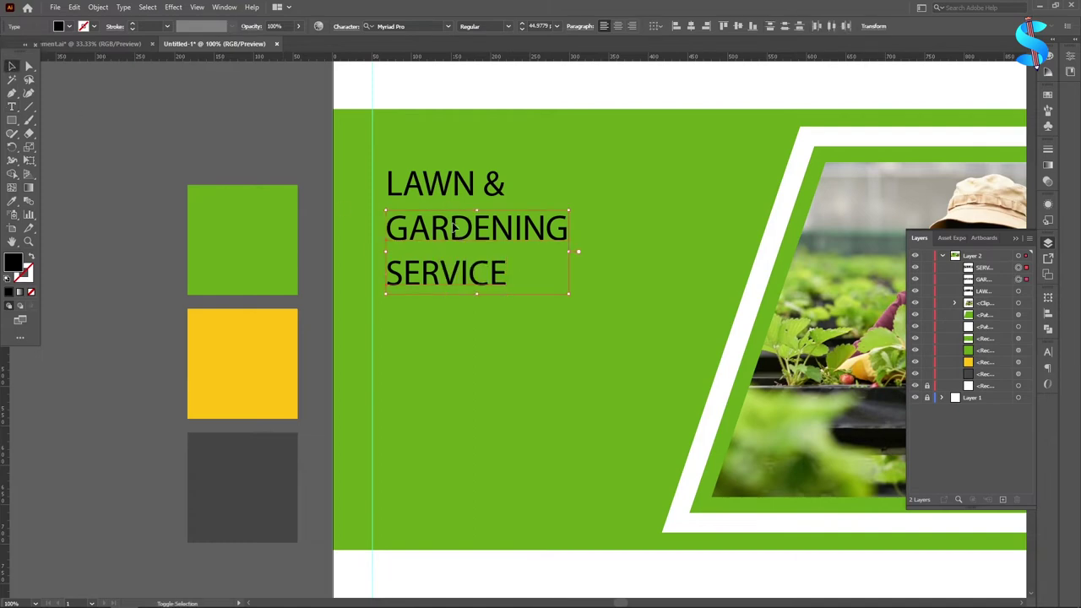
pyautogui.click(415, 26)
pyautogui.write('MON')
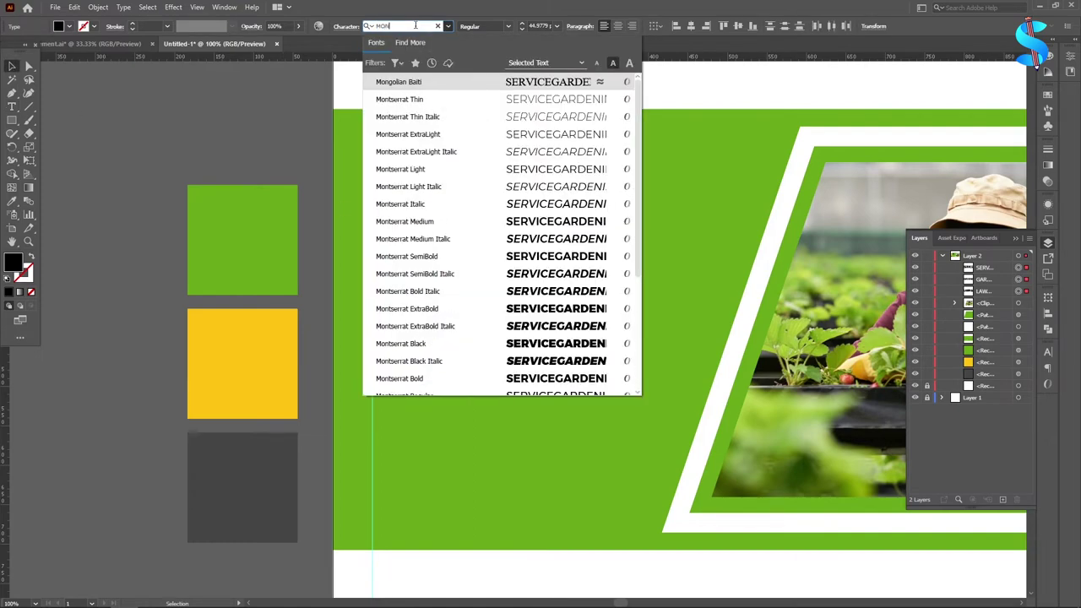
pyautogui.click(534, 381)
# Step: Enlarge the three headline lines together to about 69 pt and move them left to the margin guide
pyautogui.moveTo(611, 301); pyautogui.dragTo(730, 374)
pyautogui.press('Left')
pyautogui.press('Left')
pyautogui.press('Left')
pyautogui.press('Left')
pyautogui.press('Left')
pyautogui.press('Left')
pyautogui.press('Left')
pyautogui.press('Left')
pyautogui.press('Left')
pyautogui.press('Left')
pyautogui.press('Left')
pyautogui.press('Left')
pyautogui.press('Left')
pyautogui.press('Left')
pyautogui.press('Left')
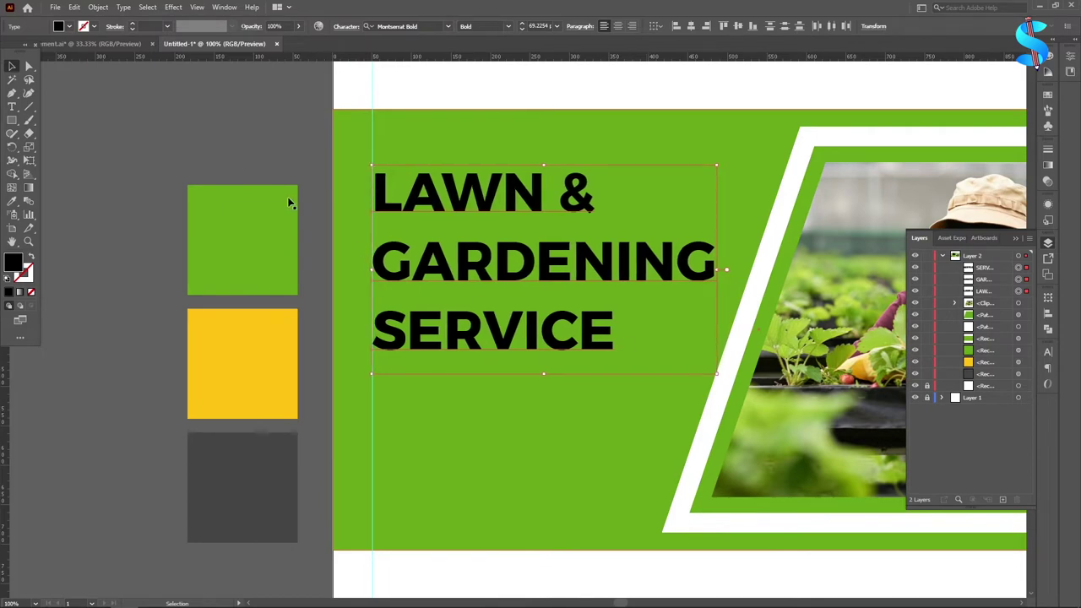
pyautogui.click(155, 114)
# Step: Shift the "LAWN &" line slightly left so its first letter lines up with the margin guide
pyautogui.scroll(4, 388, 203)
pyautogui.click(368, 218)
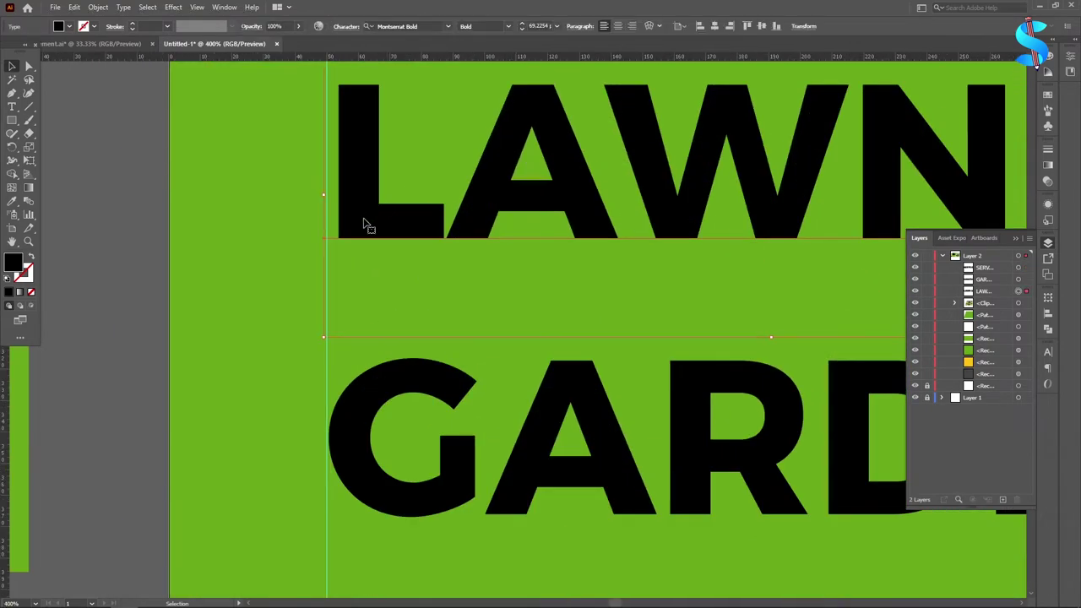
pyautogui.moveTo(364, 218); pyautogui.dragTo(353, 219)
pyautogui.scroll(-3, 411, 261)
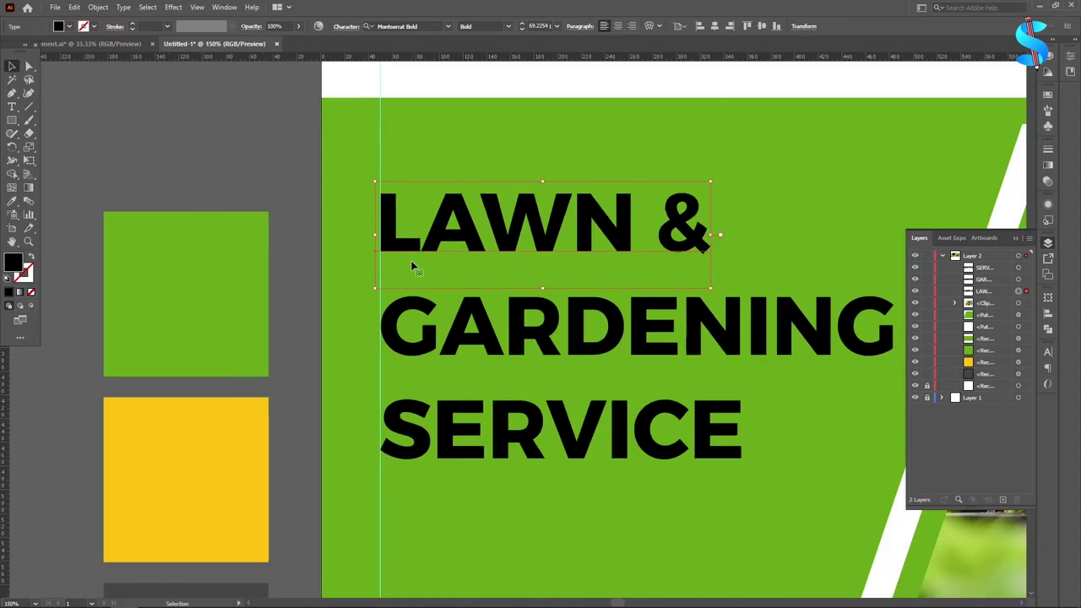
# Step: Color the "LAWN &" and "SERVICE" lines white by sampling the slanted white frame
pyautogui.scroll(-1, 411, 265)
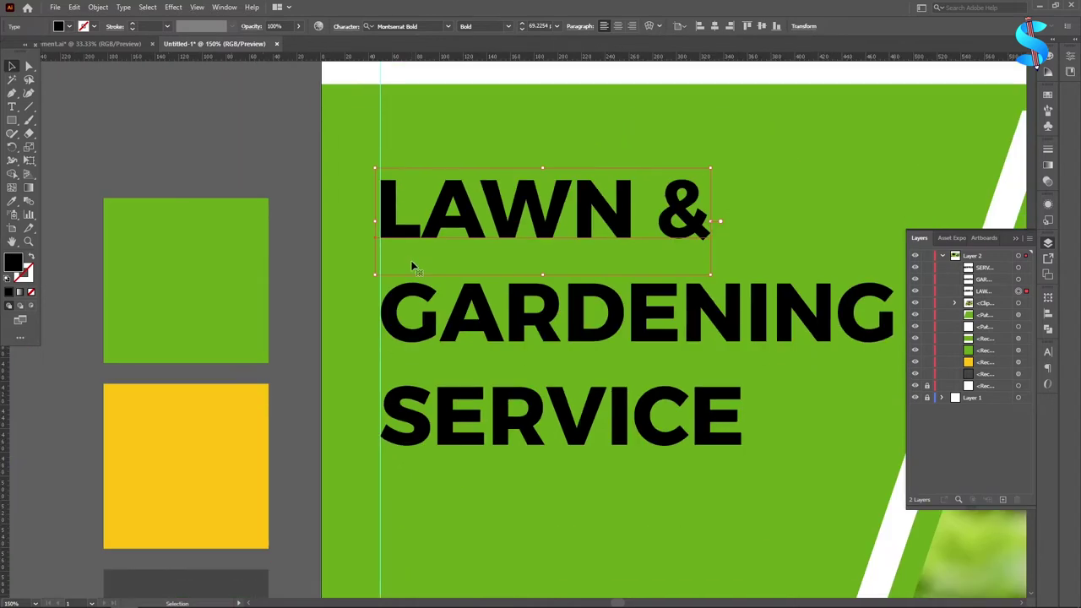
pyautogui.keyDown('shift'); pyautogui.click(453, 415); pyautogui.keyUp('shift')
pyautogui.click(10, 203)
pyautogui.click(1001, 208)
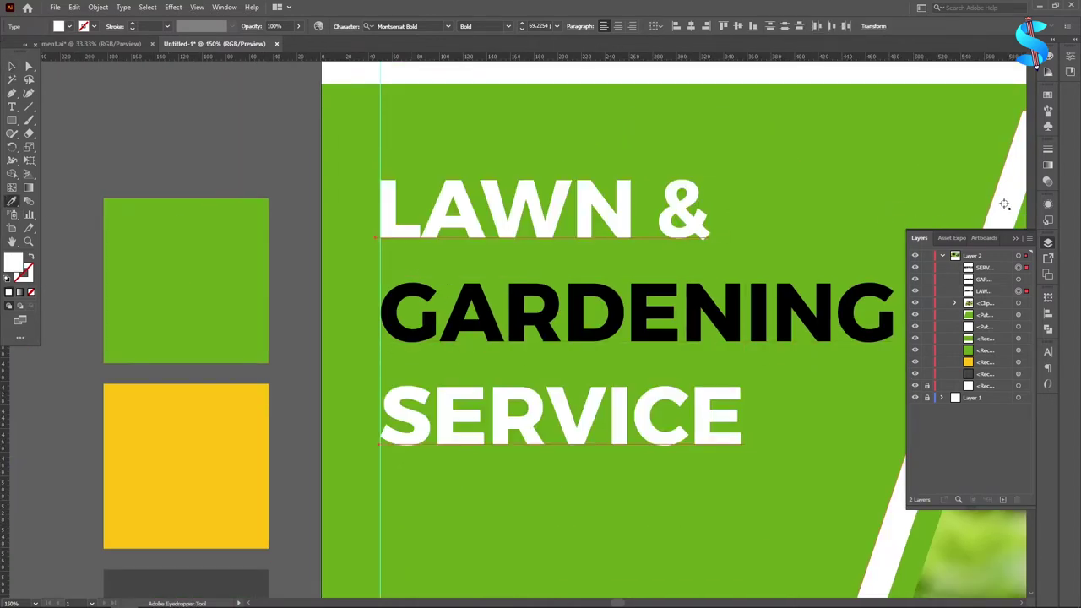
pyautogui.click(11, 68)
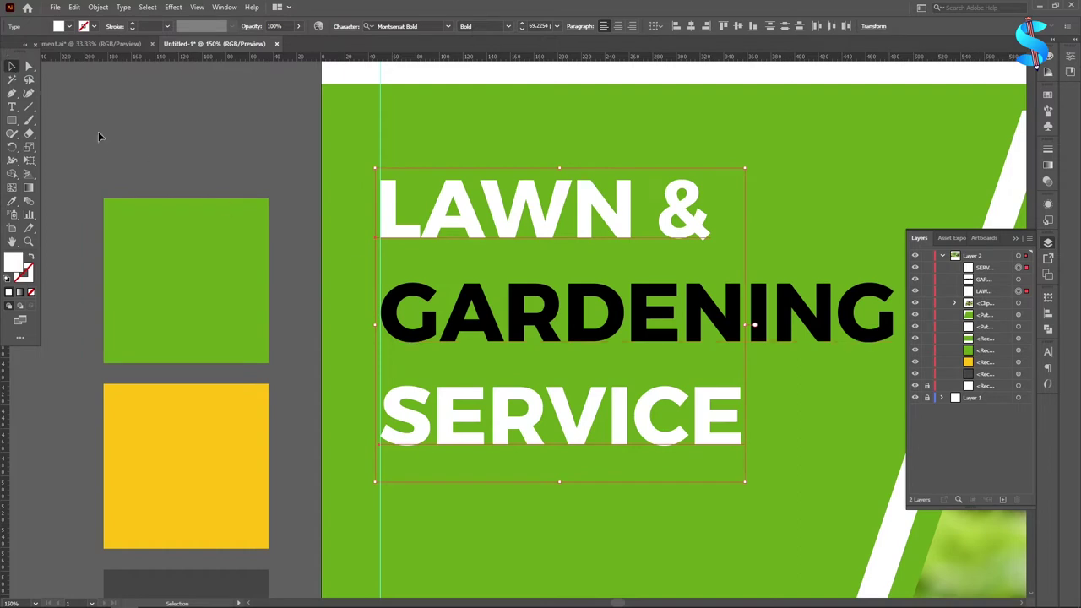
# Step: Color the "GARDENING" line yellow by sampling the yellow swatch square beside the artboard
pyautogui.click(597, 343)
pyautogui.click(11, 203)
pyautogui.click(156, 427)
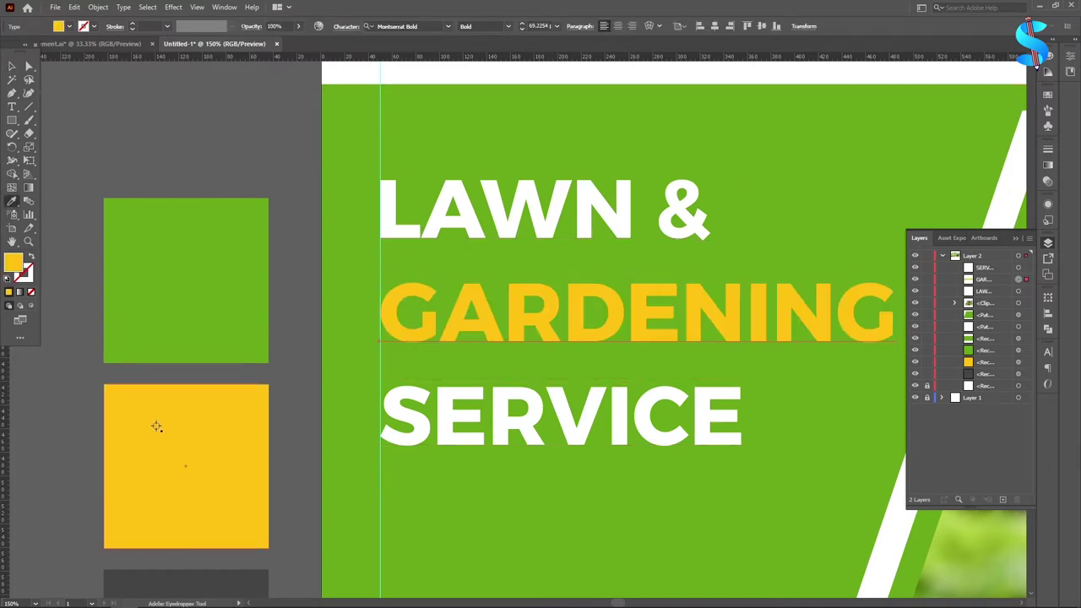
pyautogui.click(14, 67)
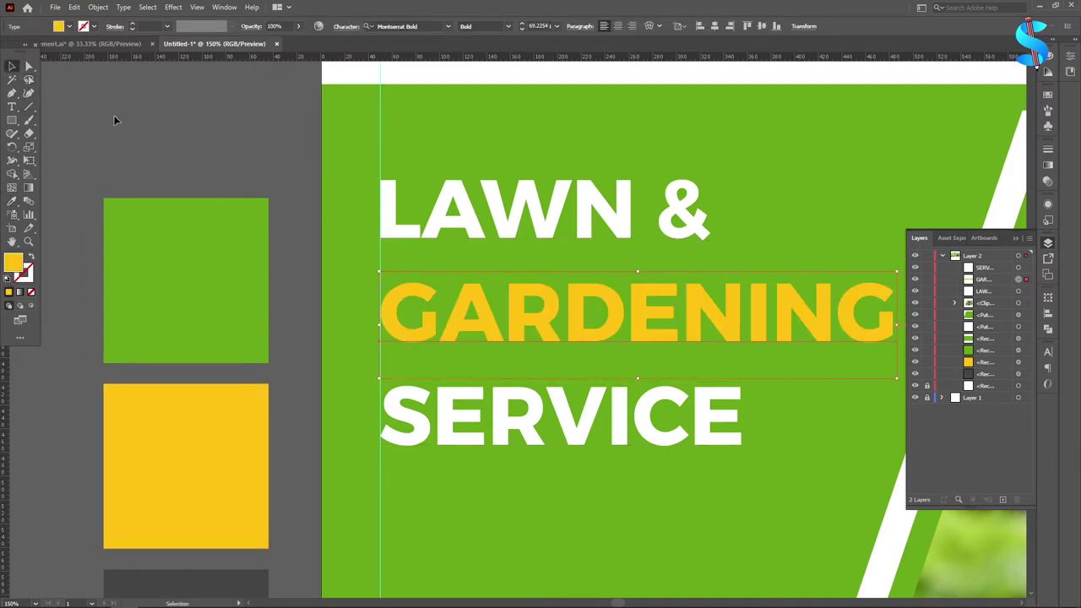
pyautogui.click(166, 145)
# Step: Nudge the "SERVICE" line up to tighten its gap to "GARDENING"
pyautogui.scroll(-2, 379, 208)
pyautogui.scroll(-1, 497, 288)
pyautogui.scroll(2, 455, 223)
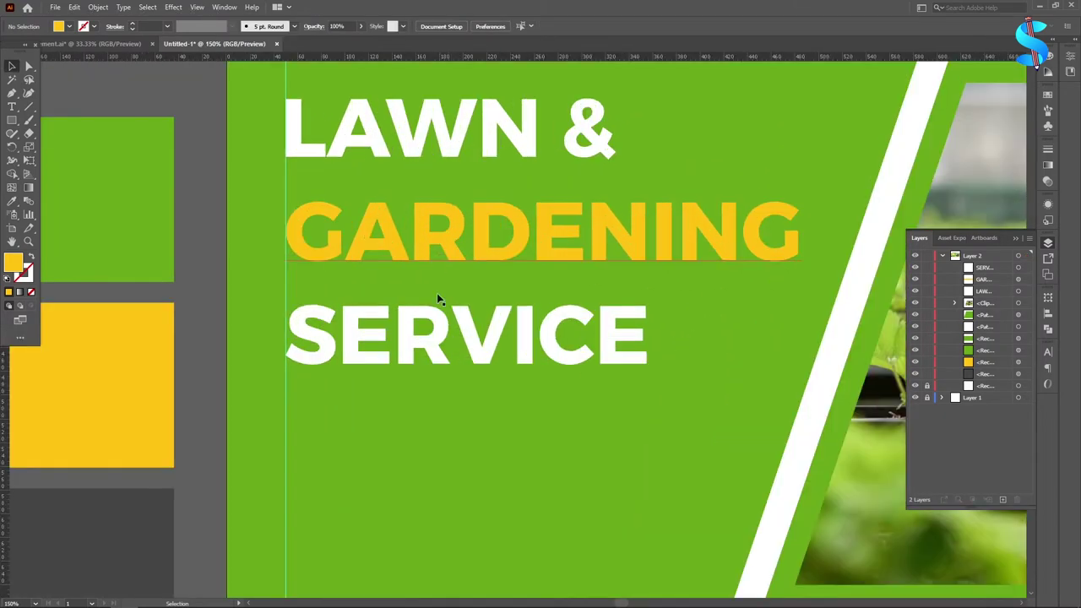
pyautogui.click(412, 337)
pyautogui.press('Up')
pyautogui.press('Up')
pyautogui.press('Up')
pyautogui.press('Up')
pyautogui.press('Up')
pyautogui.press('Up')
pyautogui.press('Up')
pyautogui.press('Up')
pyautogui.press('Up')
pyautogui.press('Up')
pyautogui.press('Up')
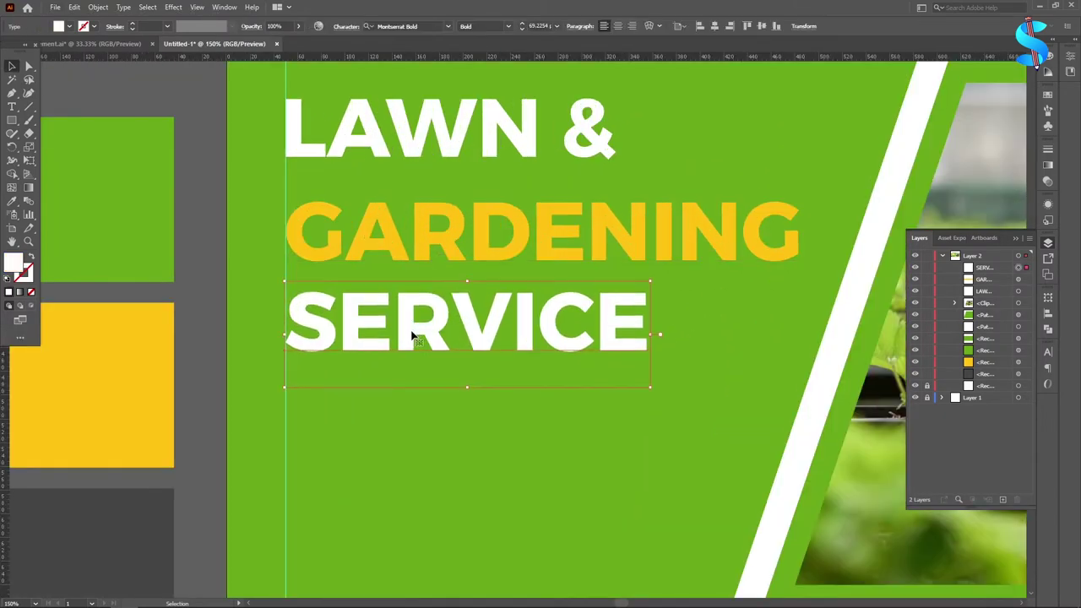
# Step: Nudge the "LAWN &" line down to tighten its gap to "GARDENING"
pyautogui.click(417, 156)
pyautogui.press('Down')
pyautogui.press('Down')
pyautogui.press('Down')
pyautogui.press('Down')
pyautogui.press('Down')
pyautogui.press('Down')
pyautogui.press('Down')
pyautogui.press('Down')
pyautogui.press('Down')
pyautogui.press('Down')
pyautogui.press('Down')
pyautogui.press('Down')
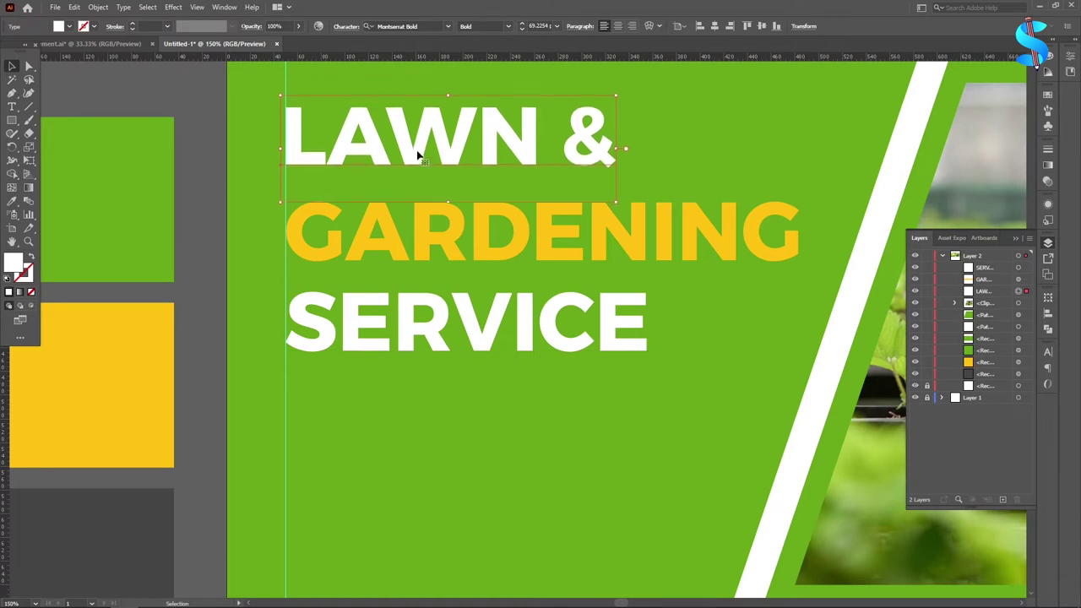
pyautogui.click(152, 147)
pyautogui.scroll(-2, 594, 338)
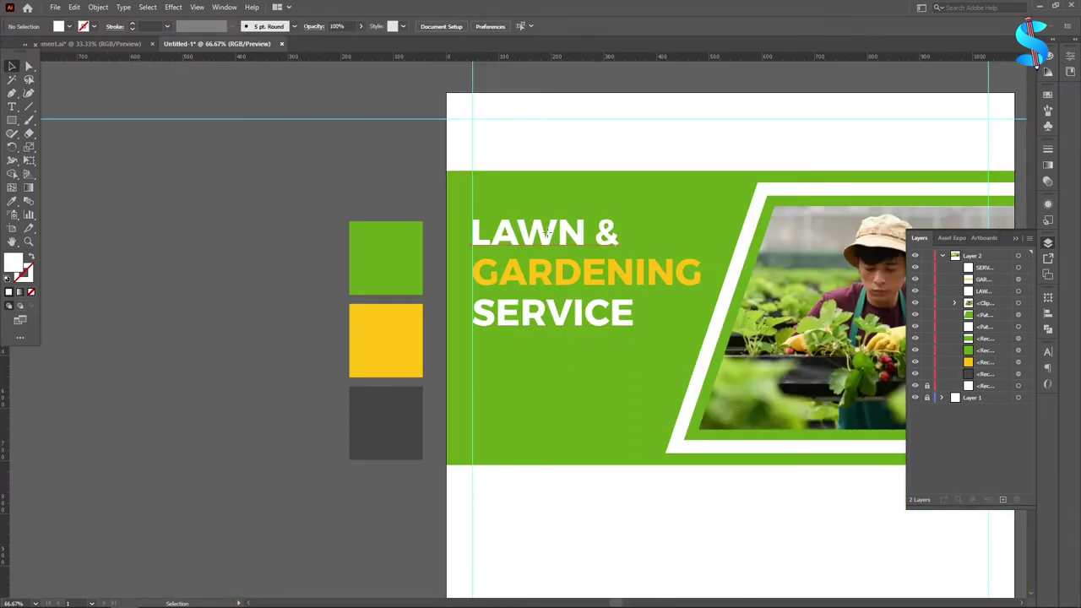
pyautogui.click(547, 233)
pyautogui.click(607, 320)
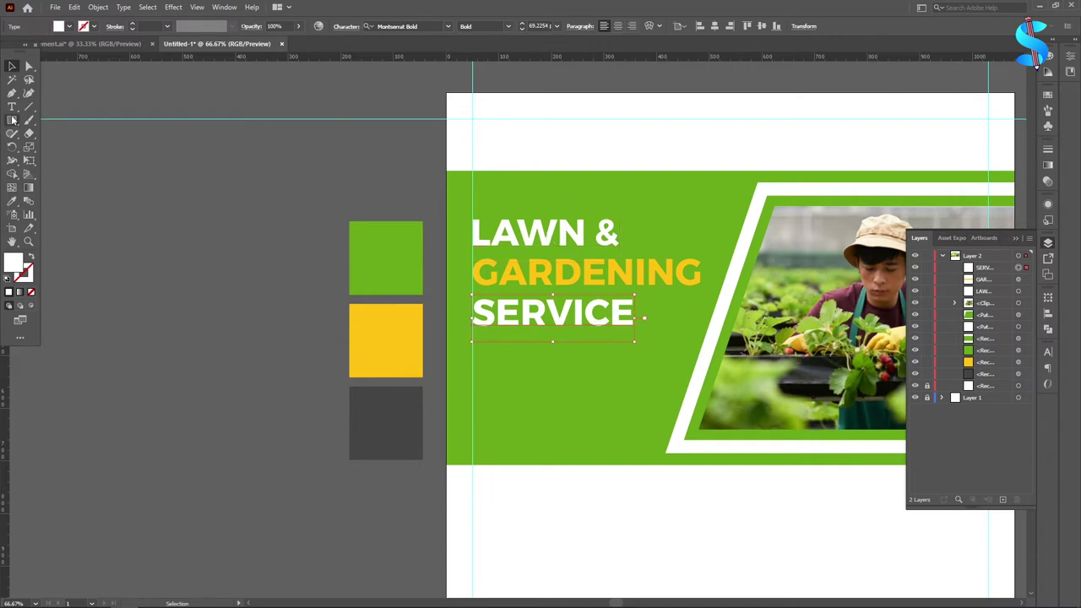
pyautogui.click(12, 120)
pyautogui.click(635, 332)
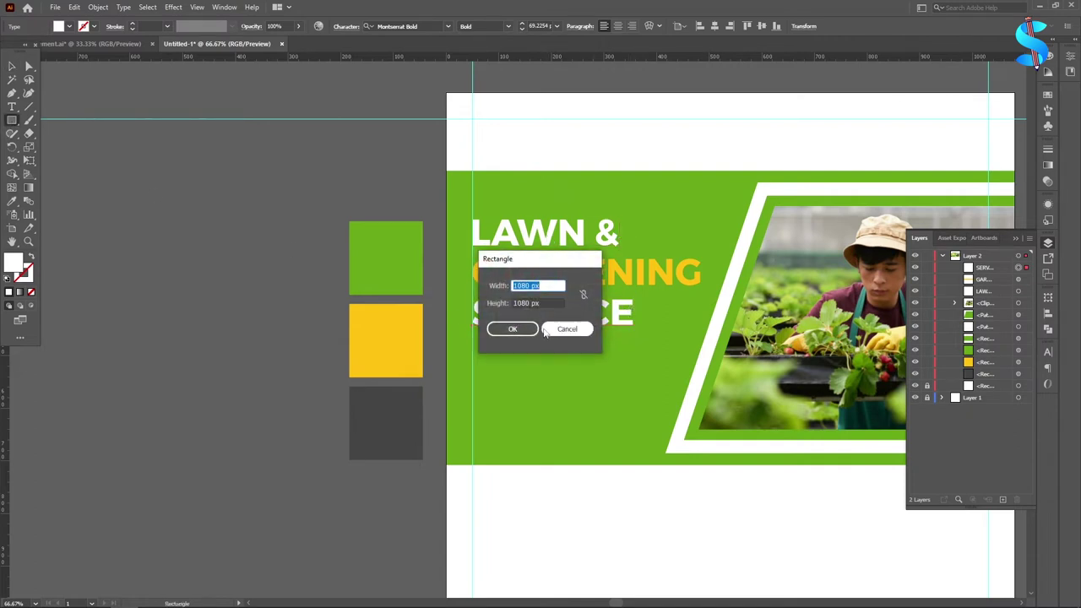
pyautogui.click(565, 329)
# Step: Append an "S" to the headline's third line so it reads "SERVICES"
pyautogui.click(12, 108)
pyautogui.click(635, 320)
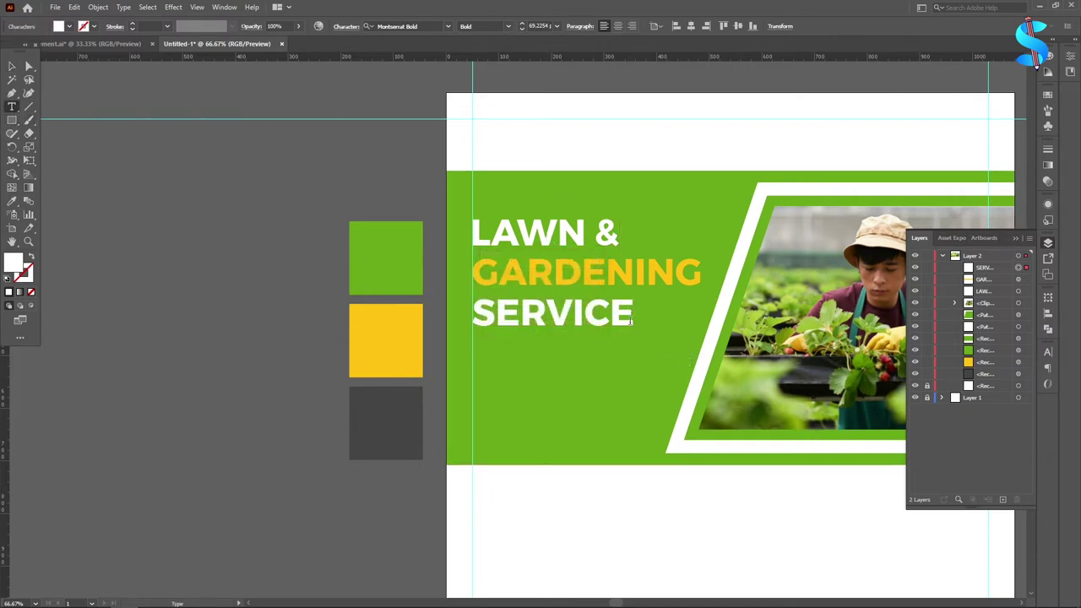
pyautogui.write('S')
pyautogui.click(15, 66)
pyautogui.click(98, 140)
# Step: Draw a thin white rectangle about 133 × 3 px beneath "SERVICES", starting at the left margin guide
pyautogui.scroll(-3, 463, 231)
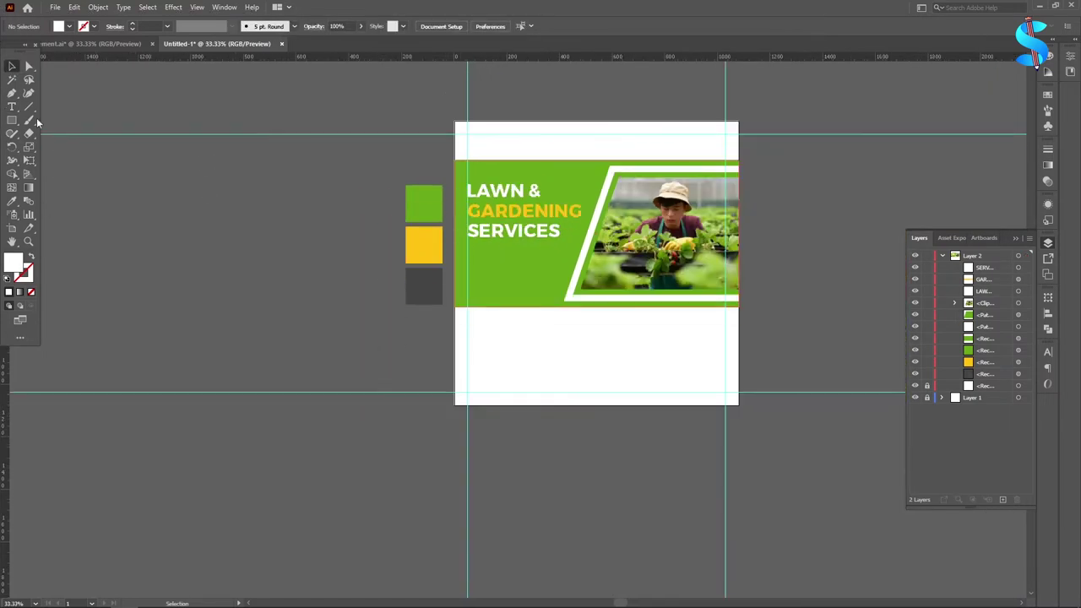
pyautogui.click(12, 124)
pyautogui.scroll(-3, 496, 194)
pyautogui.scroll(4, 493, 176)
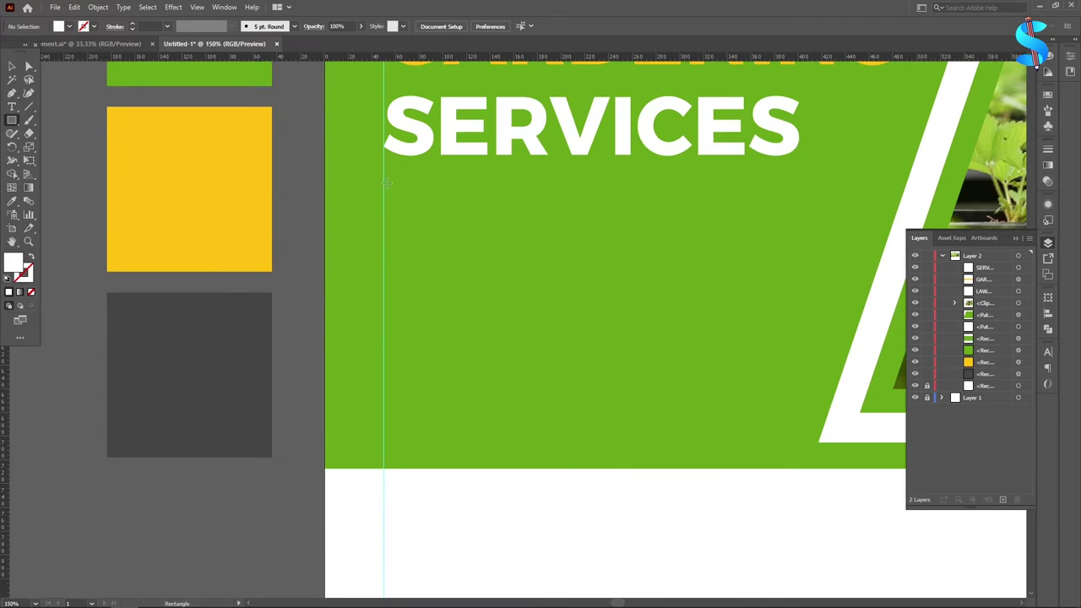
pyautogui.moveTo(384, 181); pyautogui.dragTo(543, 183)
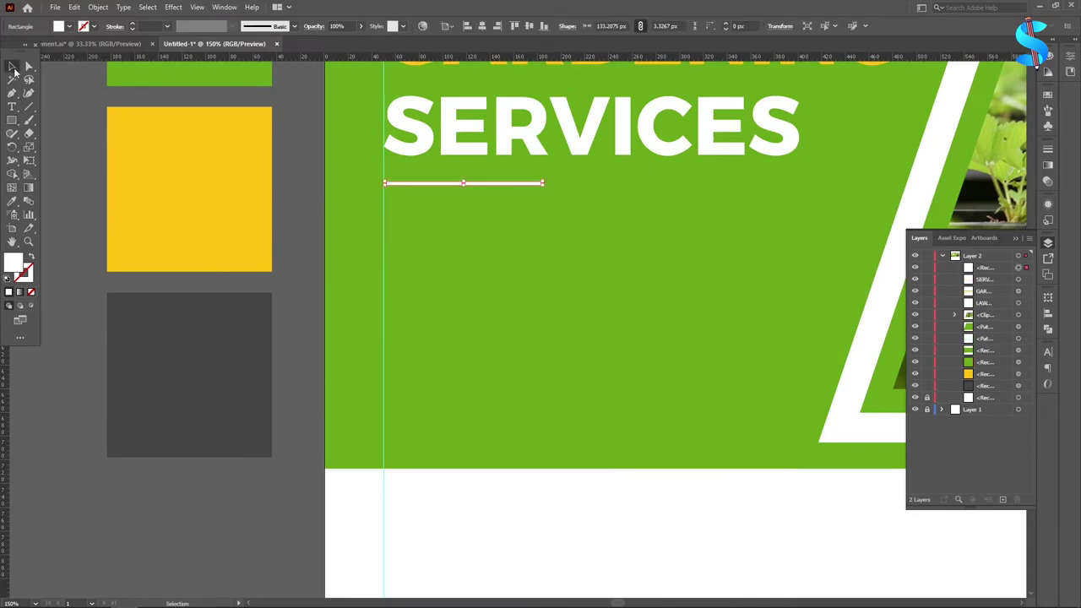
pyautogui.click(12, 71)
pyautogui.click(302, 165)
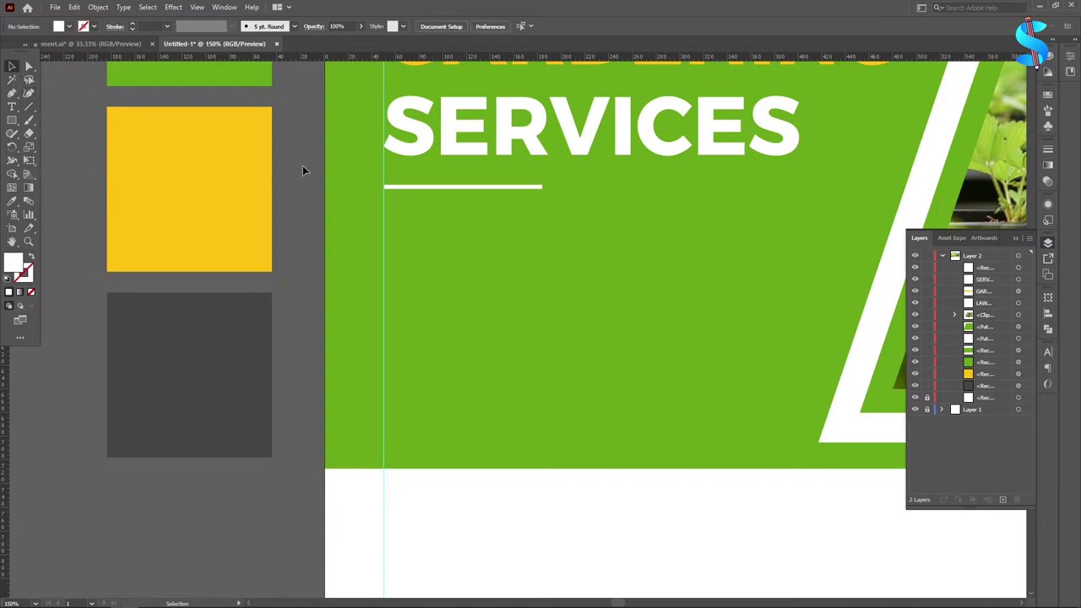
# Step: Fine-tune the vertical position of the thin white bar beneath "SERVICES"
pyautogui.scroll(-4, 543, 217)
pyautogui.scroll(5, 557, 237)
pyautogui.scroll(-2, 577, 268)
pyautogui.scroll(8, 507, 266)
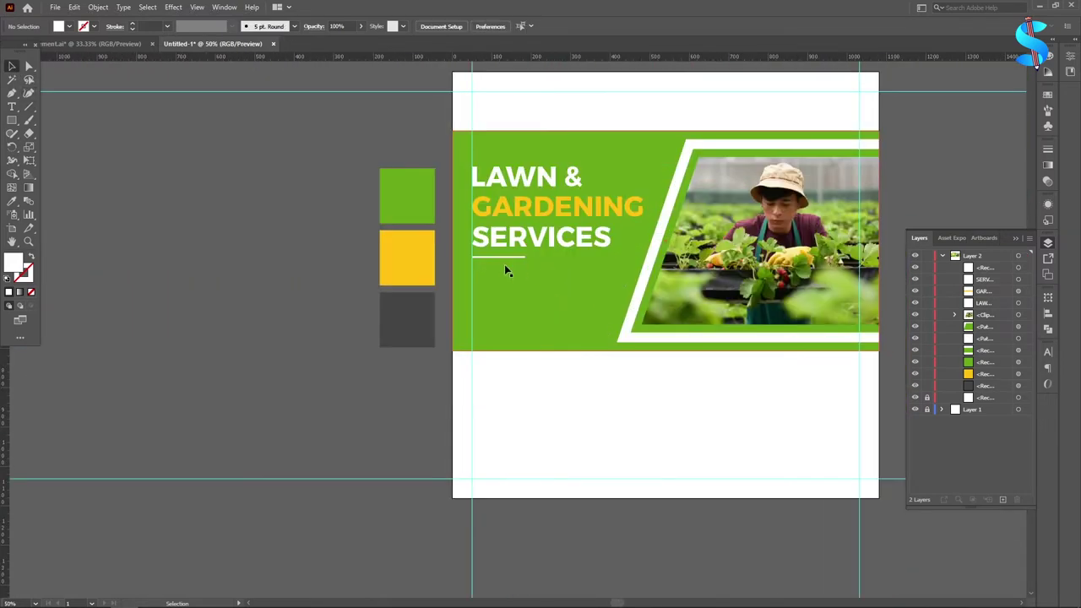
pyautogui.click(502, 252)
pyautogui.scroll(3, 484, 258)
pyautogui.moveTo(487, 249); pyautogui.dragTo(487, 255)
pyautogui.scroll(-5, 441, 256)
pyautogui.click(286, 182)
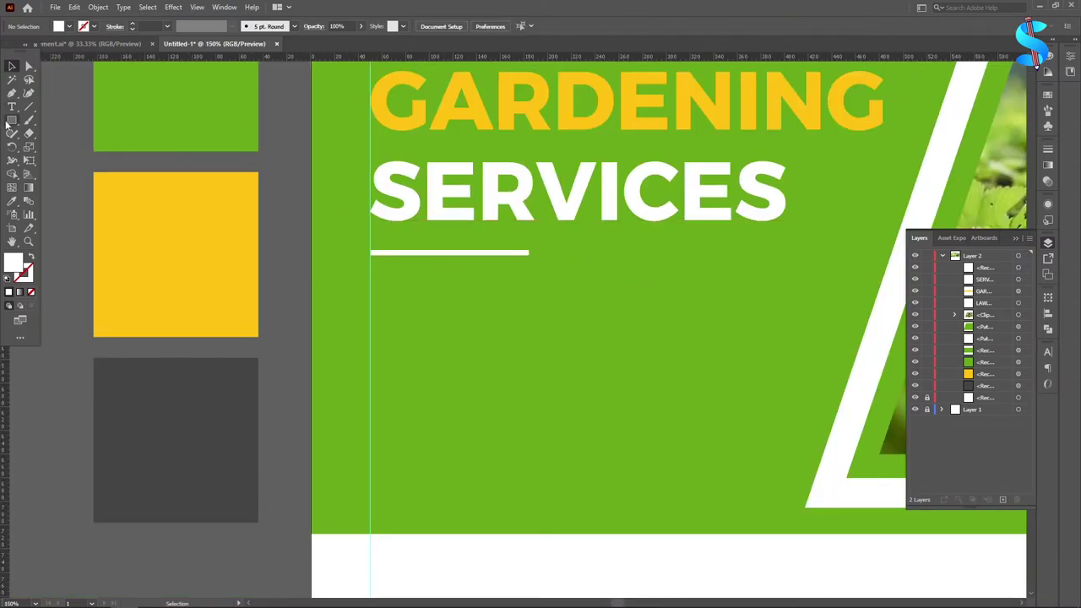
# Step: Add an area text box of Lorem ipsum placeholder text under the white bar, starting at the left margin guide
pyautogui.click(12, 107)
pyautogui.scroll(-1, 490, 256)
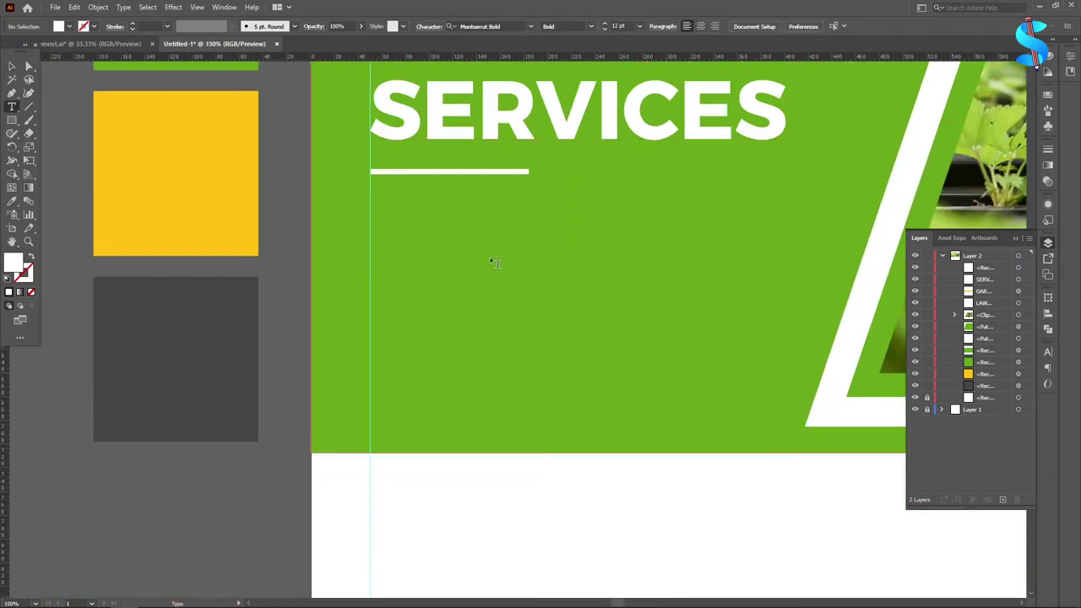
pyautogui.scroll(-2, 465, 247)
pyautogui.scroll(-1, 464, 249)
pyautogui.moveTo(424, 204); pyautogui.dragTo(619, 264)
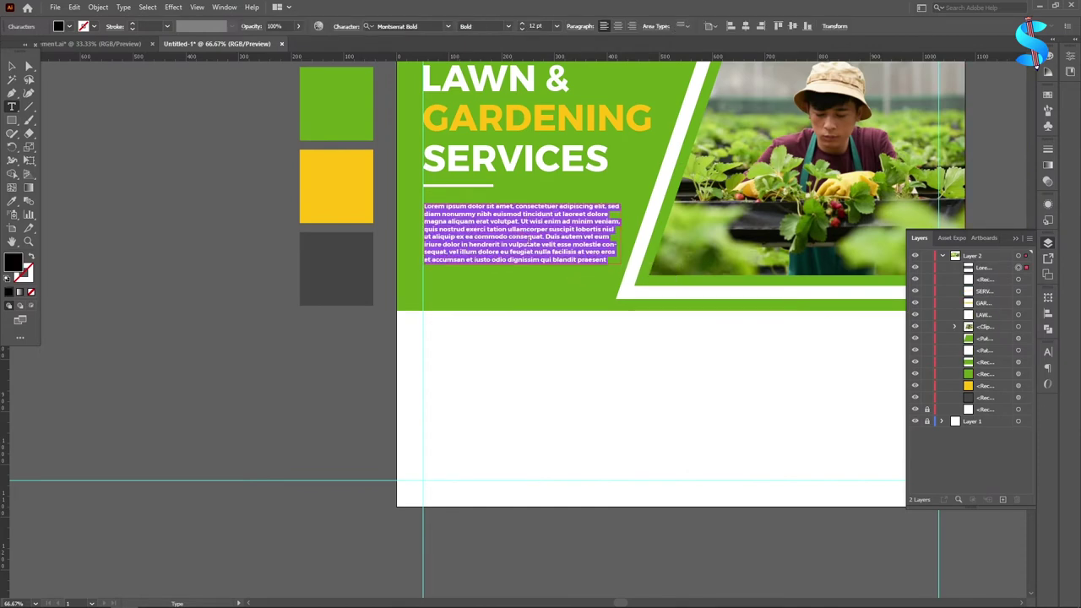
# Step: Set the placeholder paragraph's font to Montserrat Regular
pyautogui.click(11, 66)
pyautogui.click(420, 27)
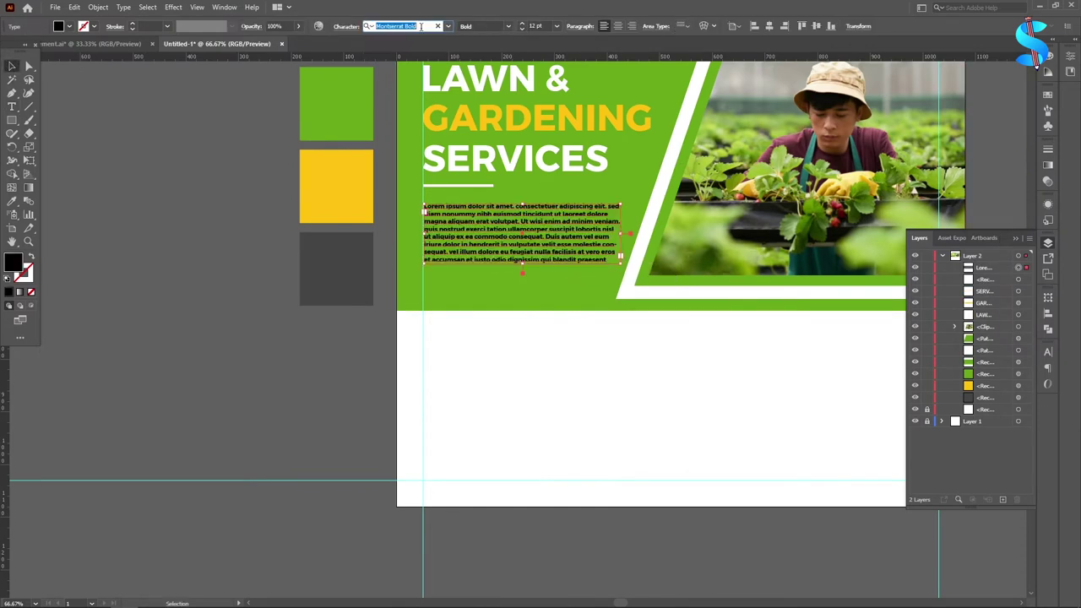
pyautogui.write('MON')
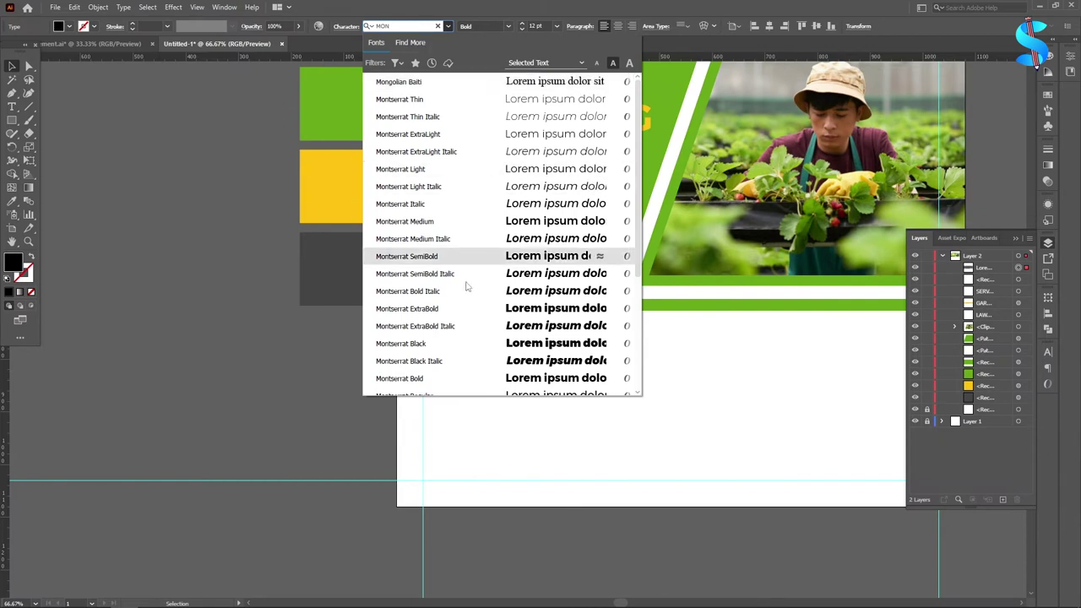
pyautogui.scroll(-3, 426, 283)
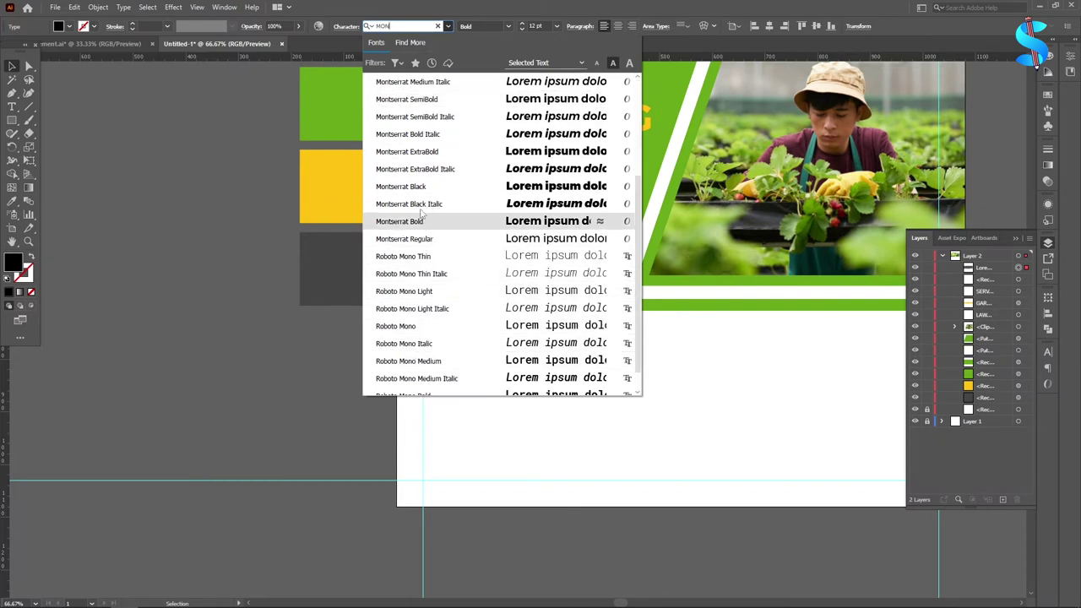
pyautogui.click(424, 239)
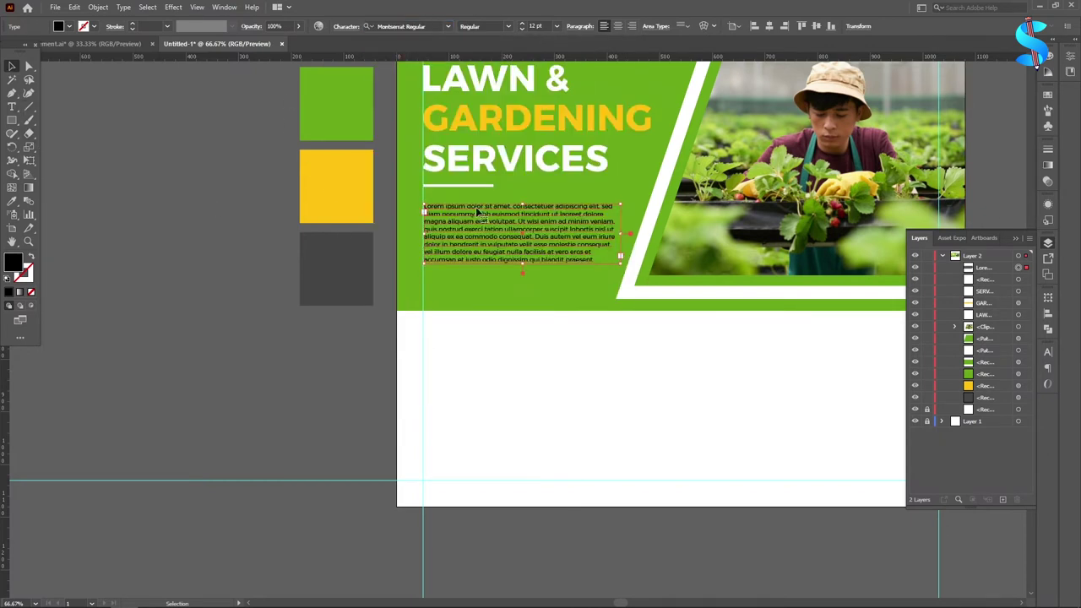
# Step: Color the placeholder paragraph white by sampling the white area of the artboard below the green band
pyautogui.scroll(2, 473, 207)
pyautogui.click(12, 201)
pyautogui.click(500, 579)
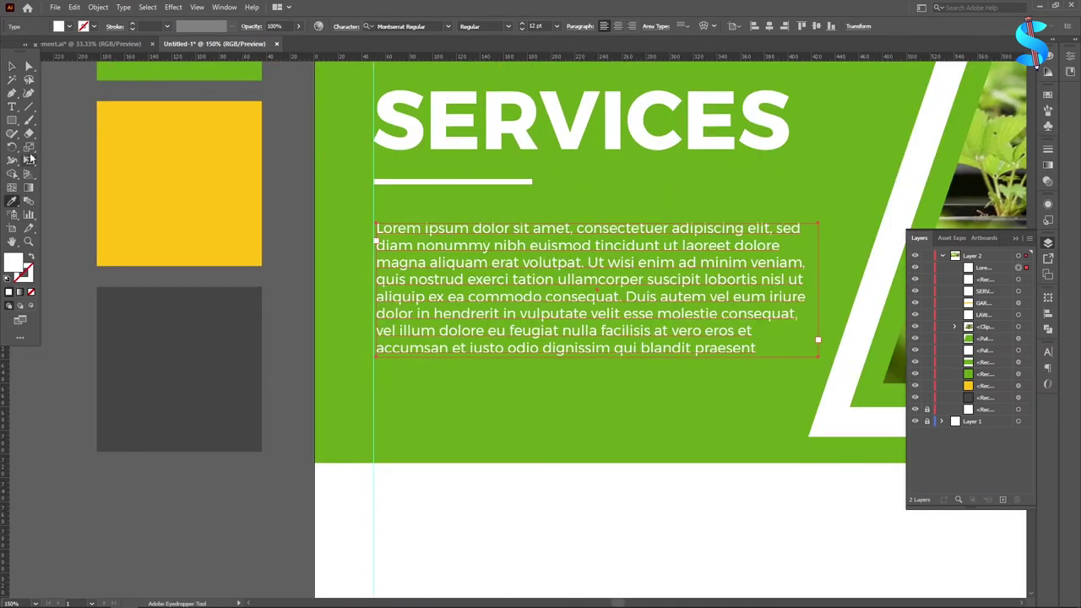
# Step: Delete all of the placeholder paragraph's visible text following "Ut wisi"
pyautogui.click(13, 107)
pyautogui.moveTo(642, 264); pyautogui.dragTo(757, 348)
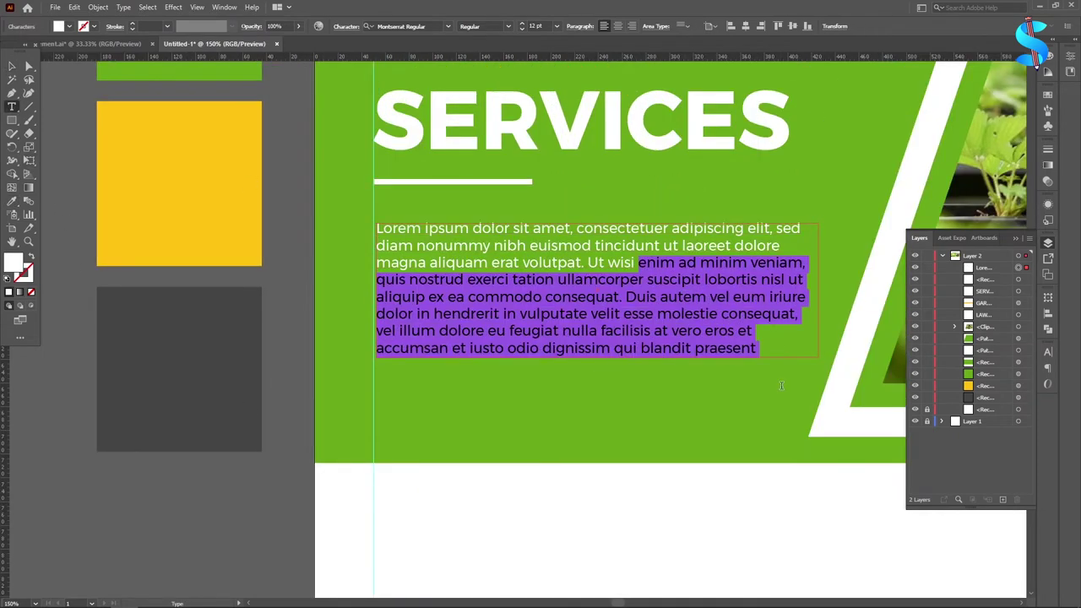
pyautogui.press('BackSpace')
# Step: Set the placeholder paragraph's font size to 24 pt
pyautogui.click(11, 66)
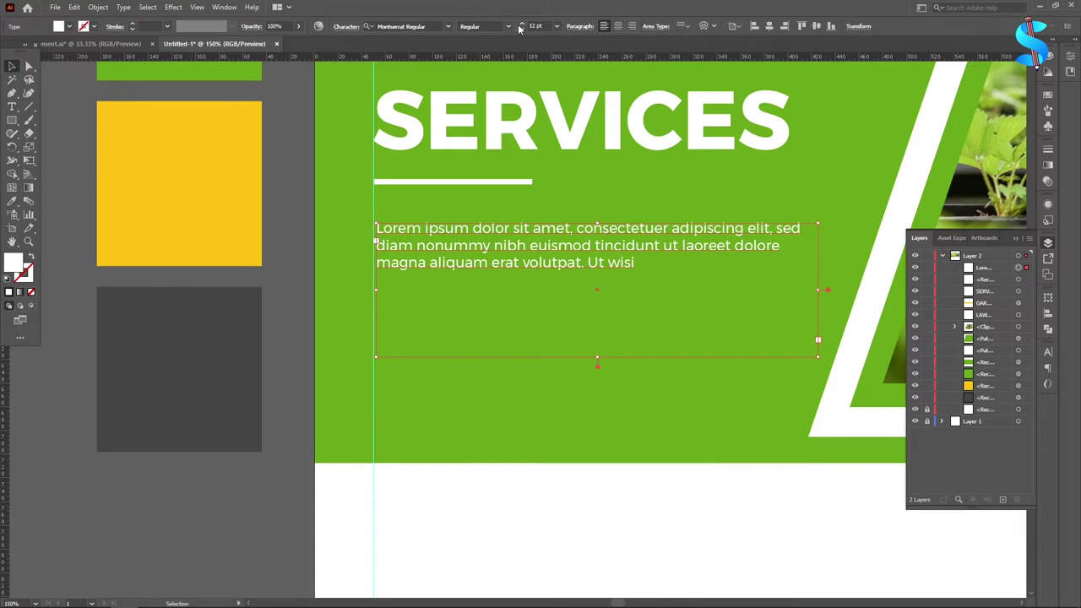
pyautogui.click(521, 24)
pyautogui.click(521, 25)
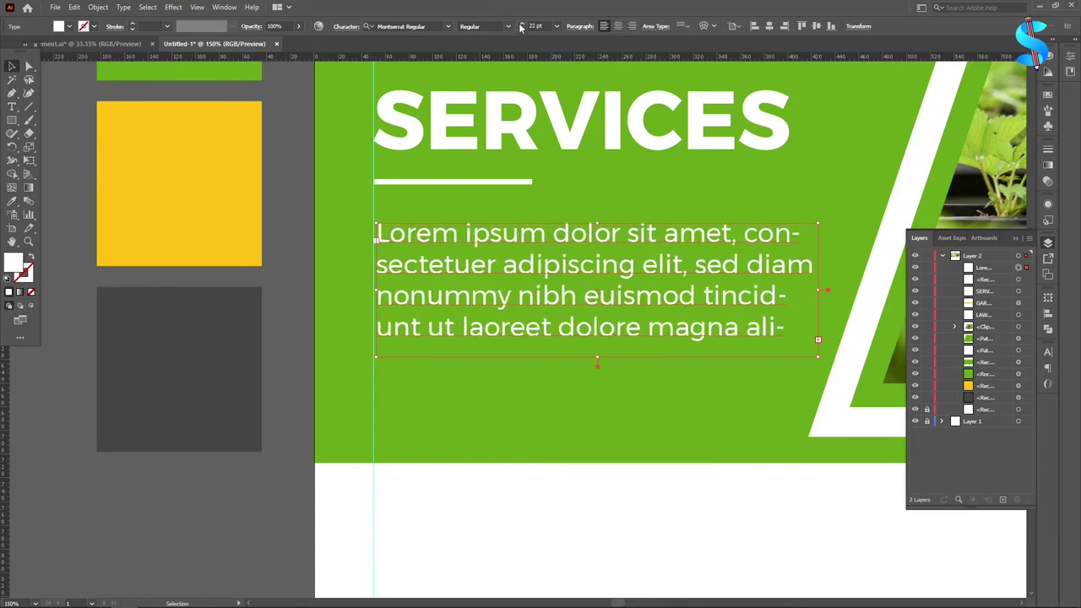
pyautogui.click(521, 24)
pyautogui.click(521, 25)
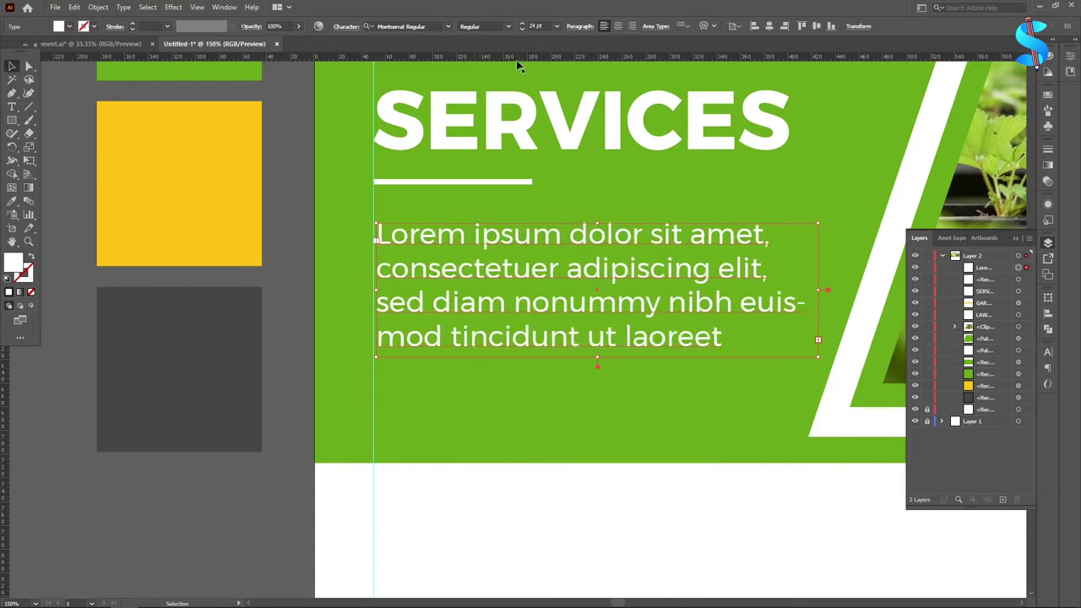
# Step: Set the placeholder paragraph's leading to 35 pt
pyautogui.click(346, 26)
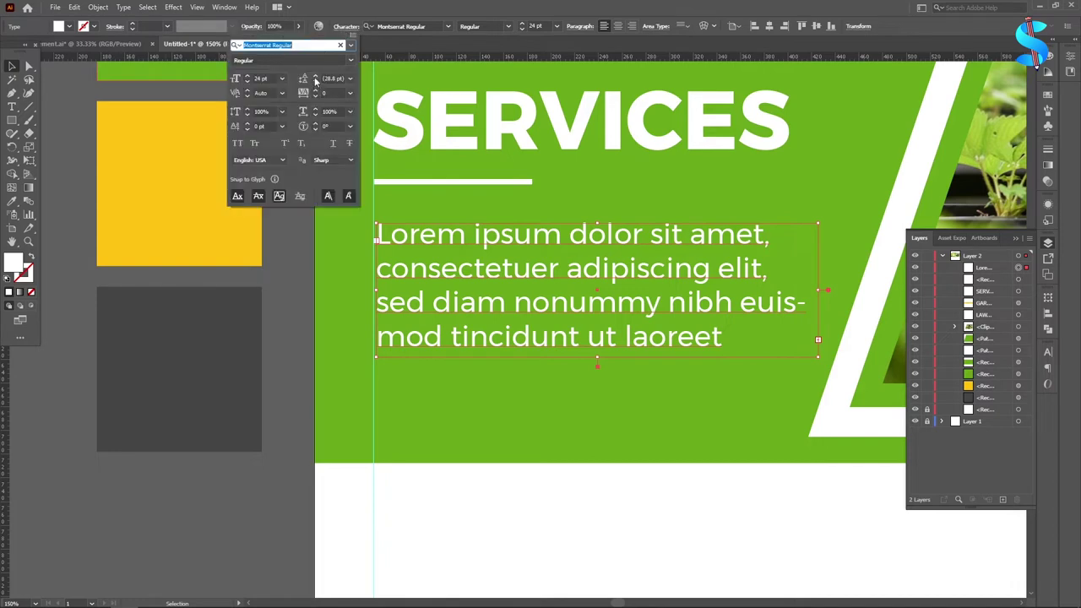
pyautogui.click(315, 77)
pyautogui.click(315, 77)
pyautogui.click(315, 77)
pyautogui.click(315, 77)
pyautogui.click(315, 77)
pyautogui.click(315, 77)
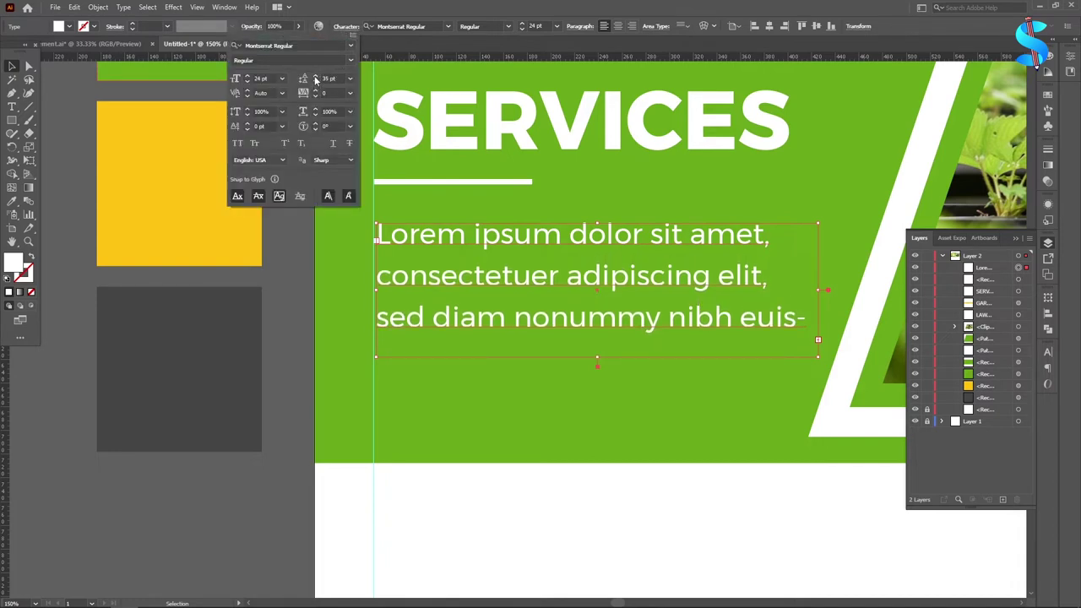
# Step: Delete "sed diam nonummy nibh euismod" from the paragraph so its third line starts with "tincidunt ut laoreet dolore"
pyautogui.click(11, 108)
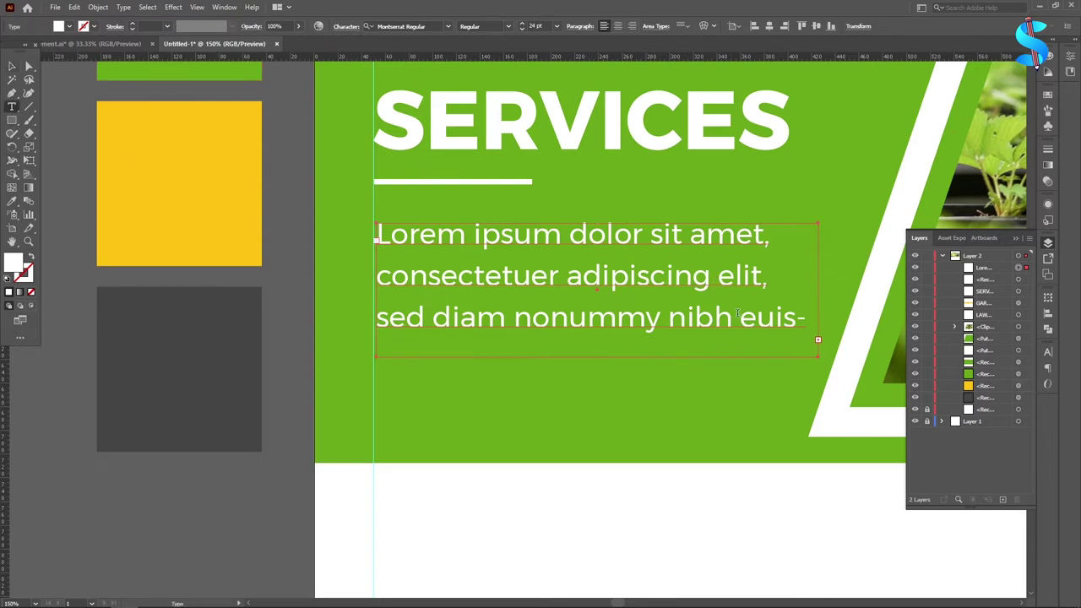
pyautogui.moveTo(738, 317); pyautogui.dragTo(377, 319)
pyautogui.press('BackSpace')
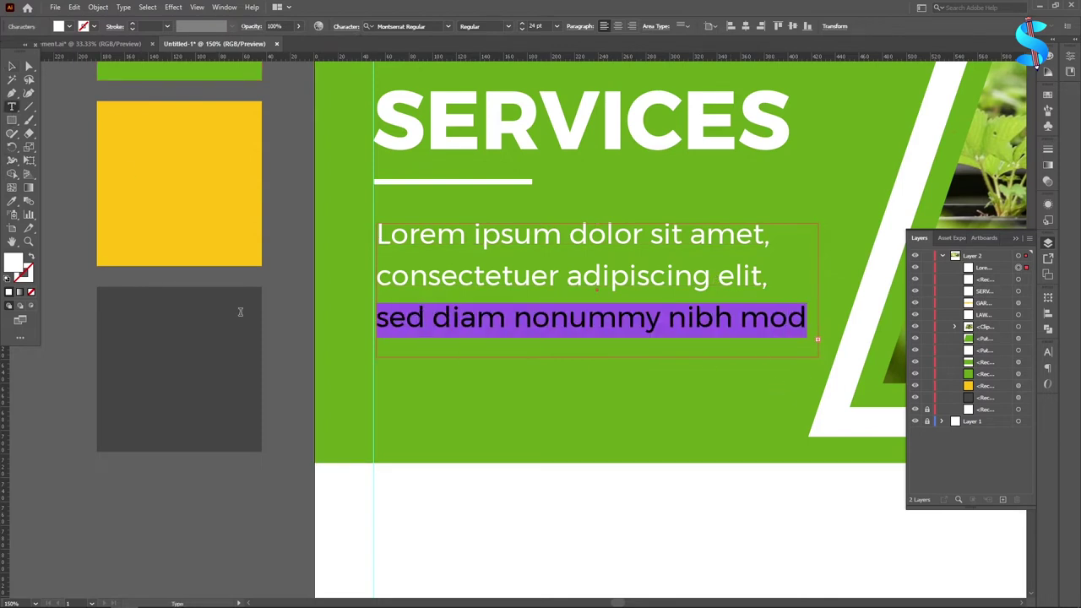
pyautogui.write('tincidunt ut laoreet dolore')
# Step: Trim the remaining words of the paragraph so its third and last line reads "tincidunt ut pat."
pyautogui.moveTo(746, 319); pyautogui.dragTo(656, 321)
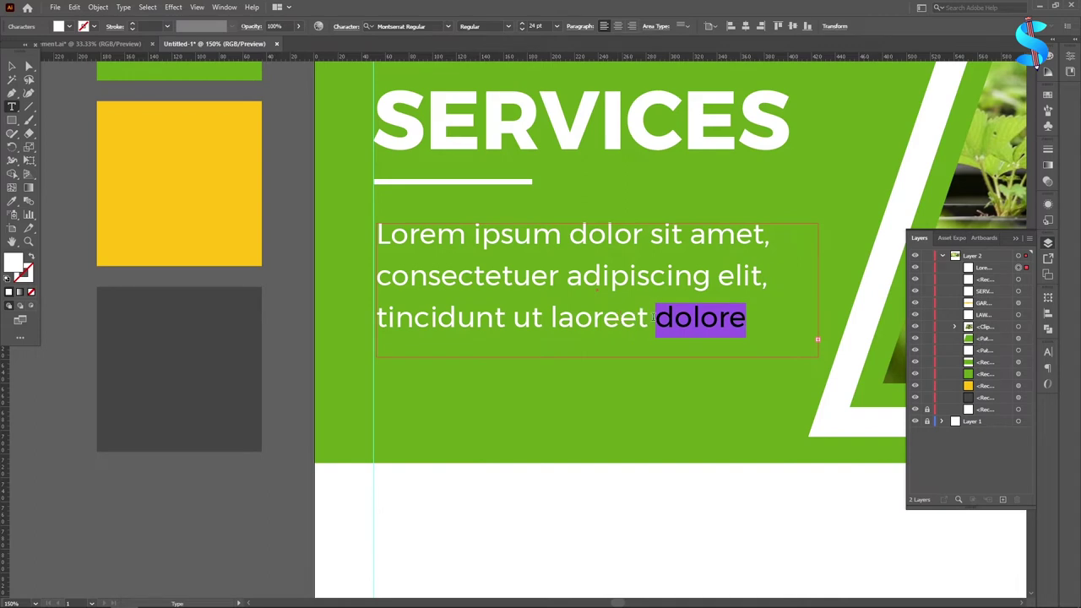
pyautogui.press('BackSpace')
pyautogui.moveTo(544, 311); pyautogui.dragTo(812, 320)
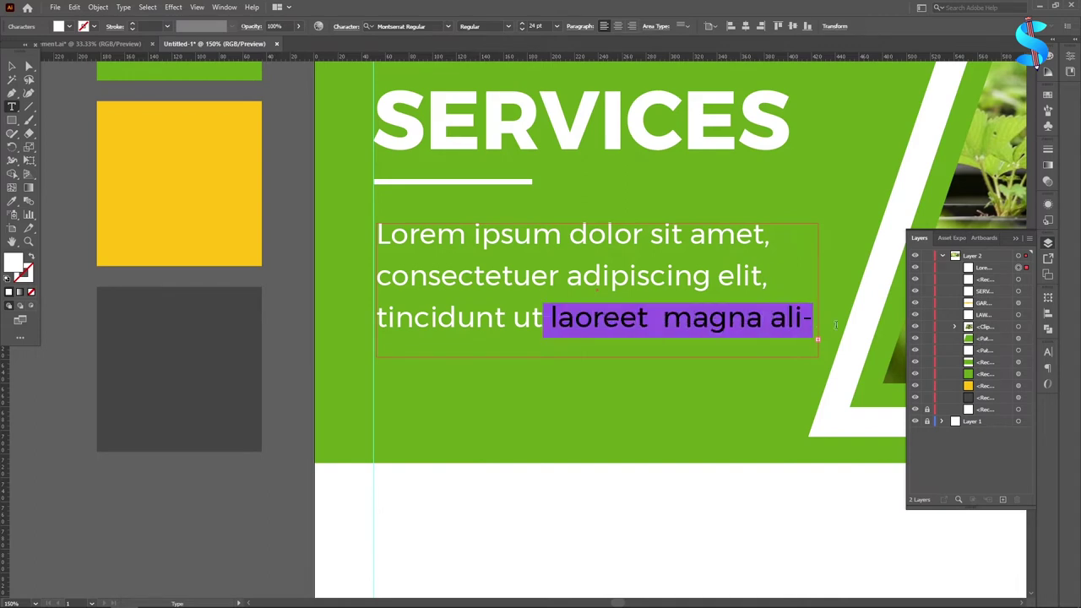
pyautogui.write('quam erat volut-')
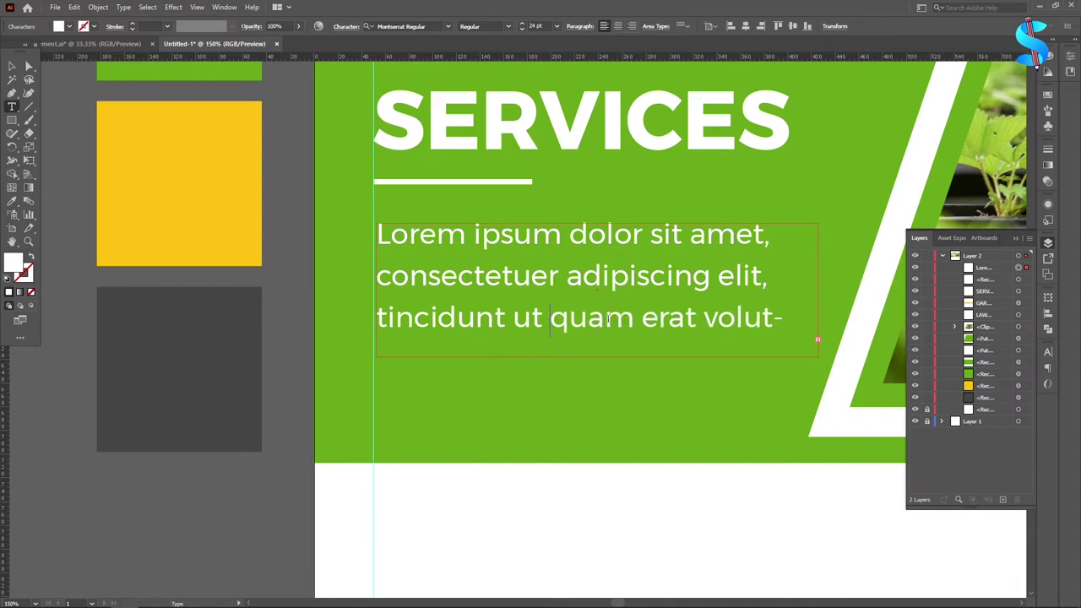
pyautogui.moveTo(552, 318); pyautogui.dragTo(854, 320)
pyautogui.press('BackSpace')
pyautogui.moveTo(720, 321); pyautogui.dragTo(610, 317)
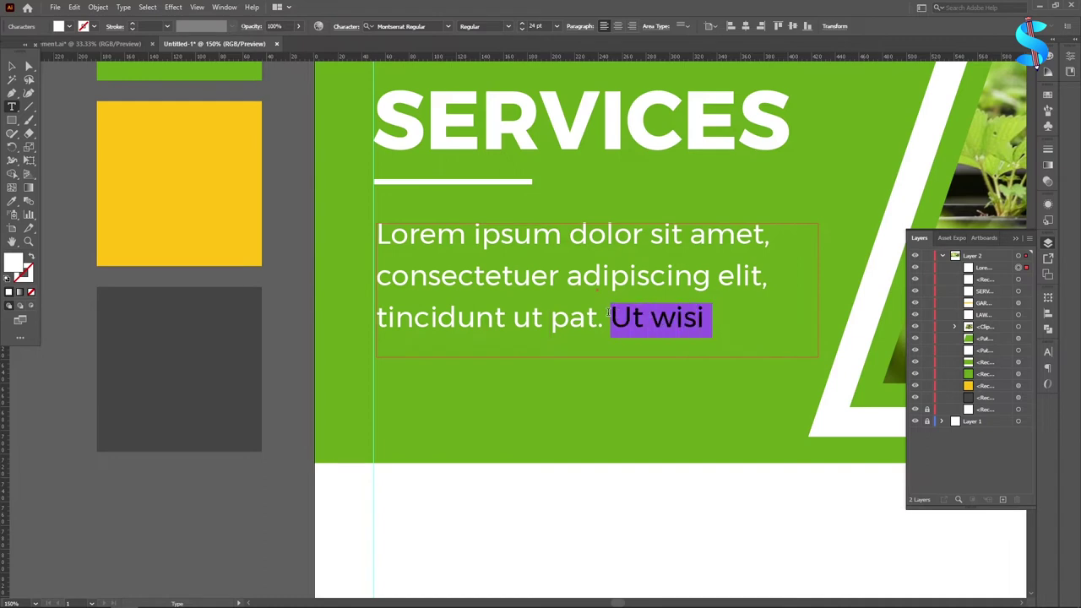
pyautogui.press('BackSpace')
pyautogui.press('Escape')
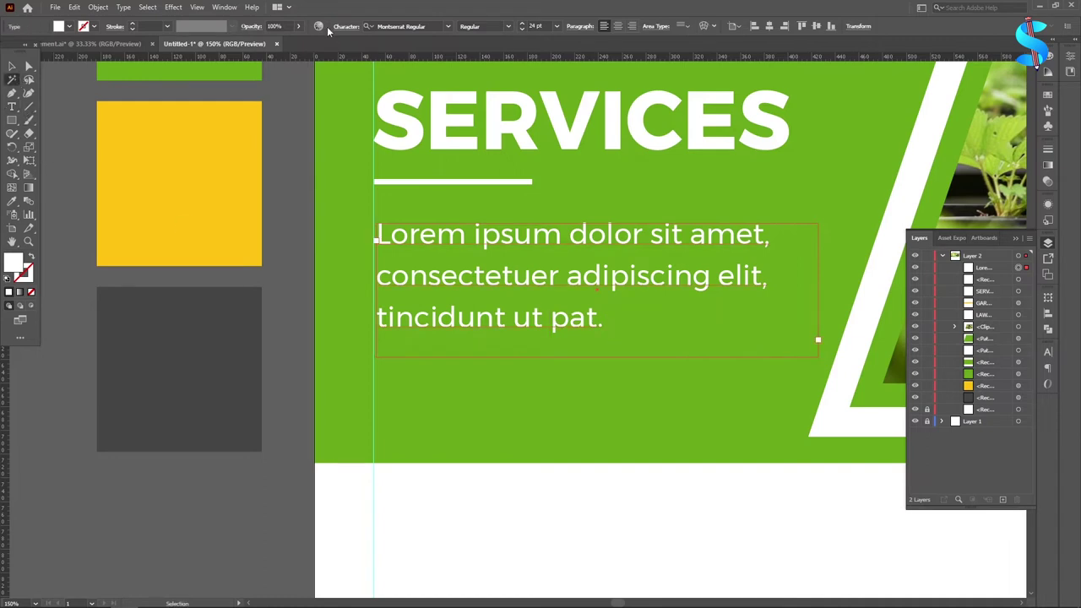
# Step: Tighten the three-line paragraph's leading by a few points and deselect the text
pyautogui.click(346, 26)
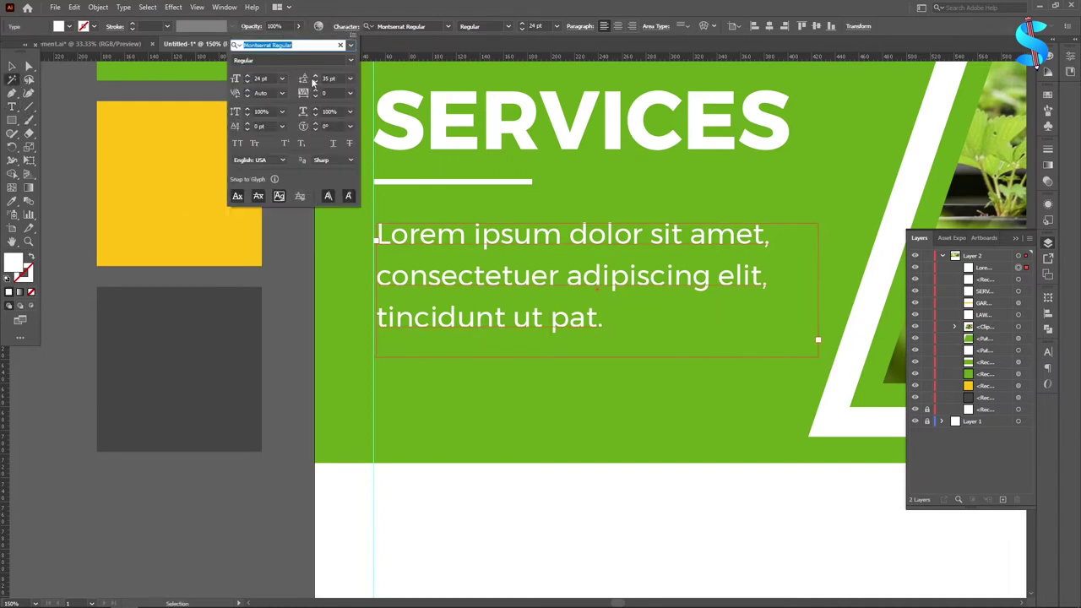
pyautogui.click(315, 77)
pyautogui.click(316, 84)
pyautogui.click(316, 84)
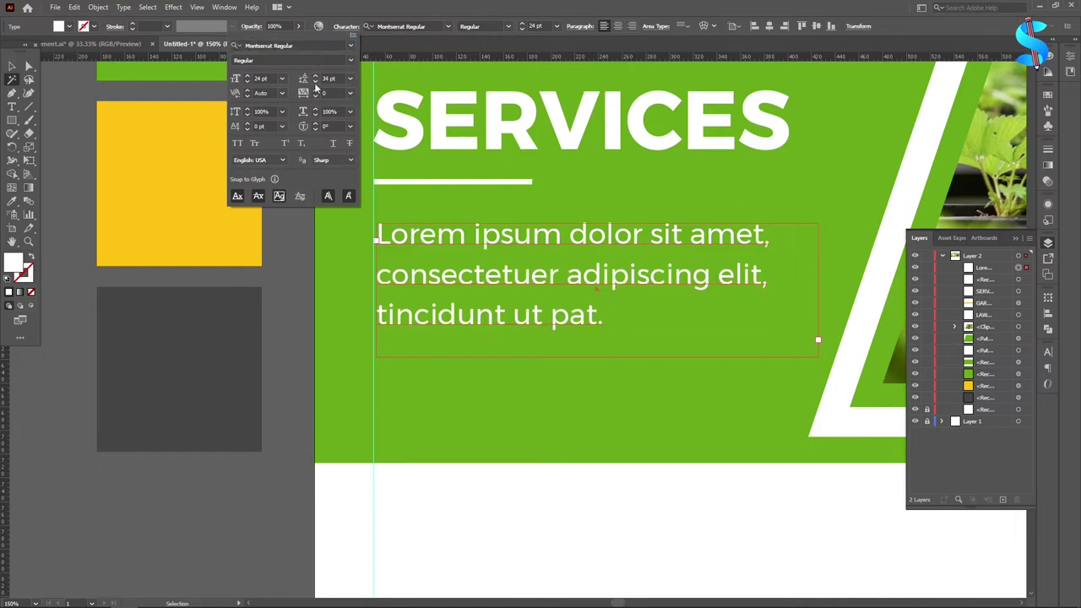
pyautogui.click(317, 84)
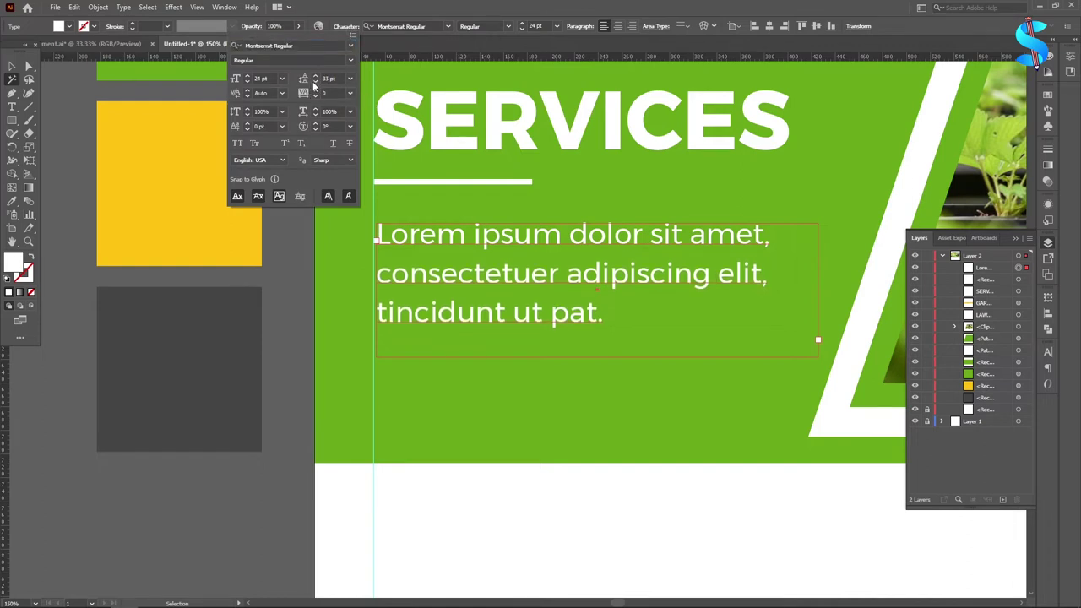
pyautogui.click(317, 84)
pyautogui.click(273, 369)
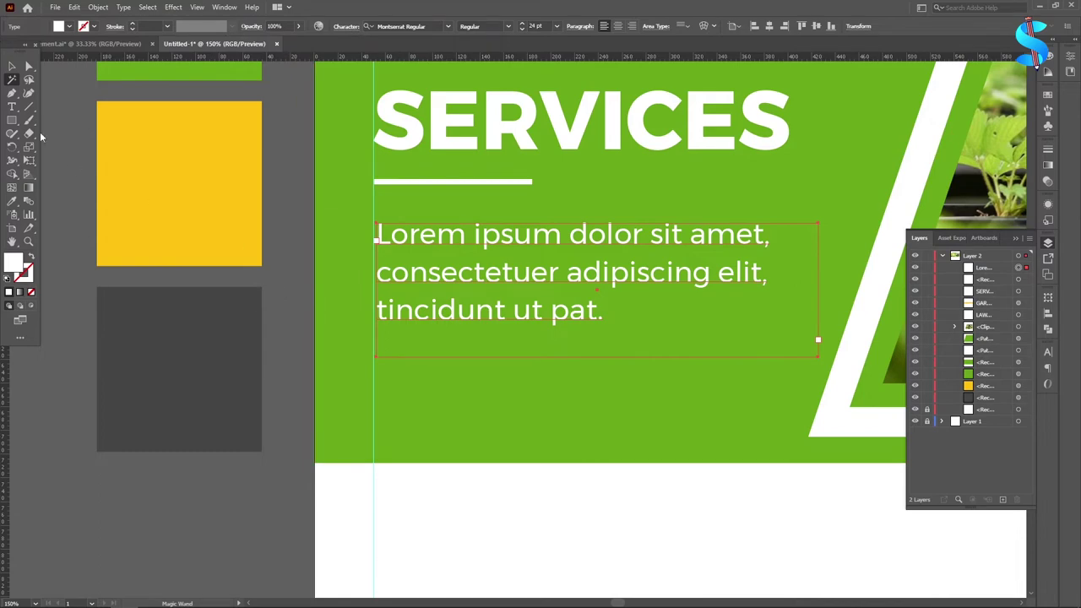
pyautogui.click(13, 68)
pyautogui.click(285, 208)
pyautogui.scroll(-5, 486, 299)
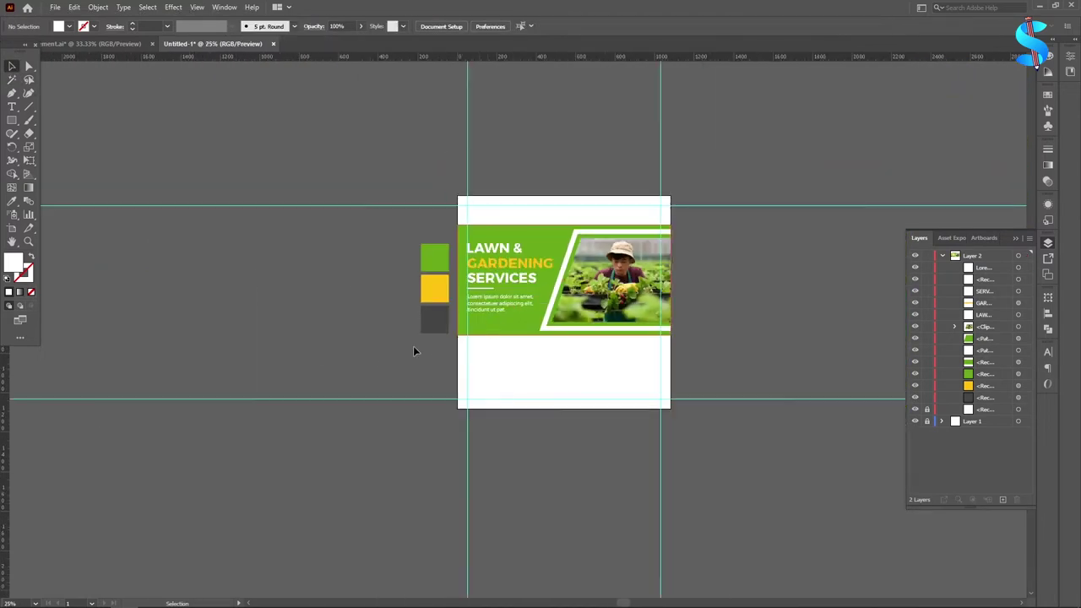
# Step: Draw a white rectangle about 166 × 38 px below the paragraph, starting at the left margin guide
pyautogui.scroll(3, 501, 340)
pyautogui.scroll(-1, 527, 334)
pyautogui.scroll(1, 541, 332)
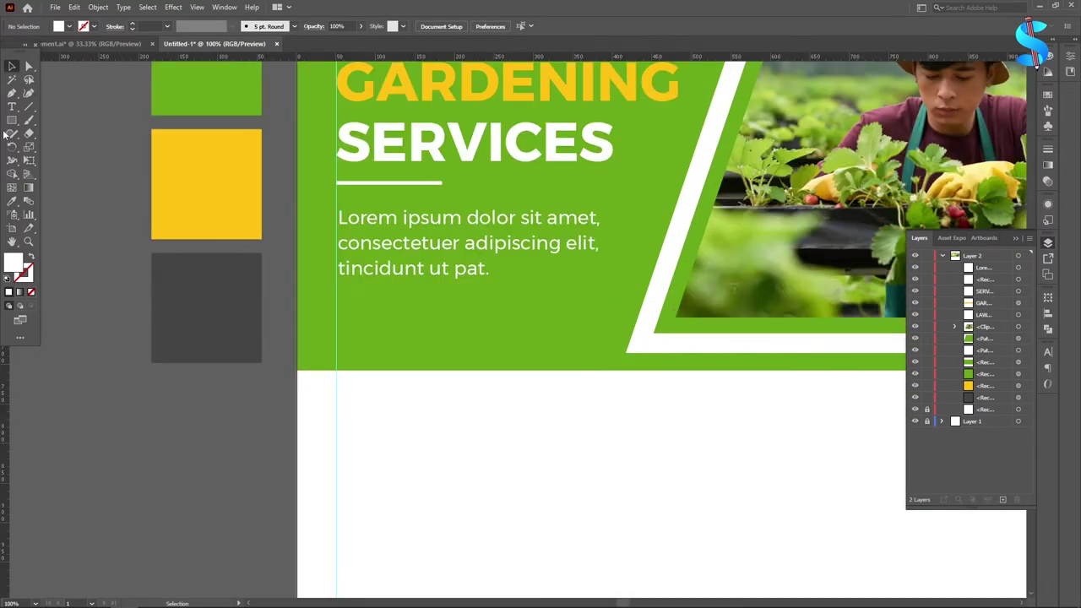
pyautogui.click(12, 122)
pyautogui.scroll(1, 397, 328)
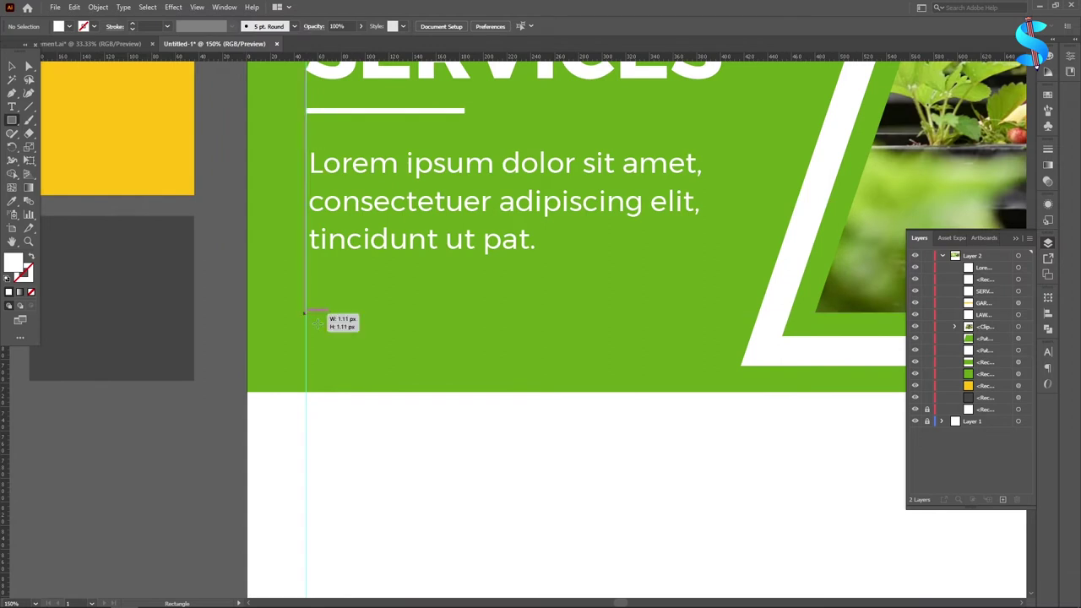
pyautogui.moveTo(306, 312); pyautogui.dragTo(501, 358)
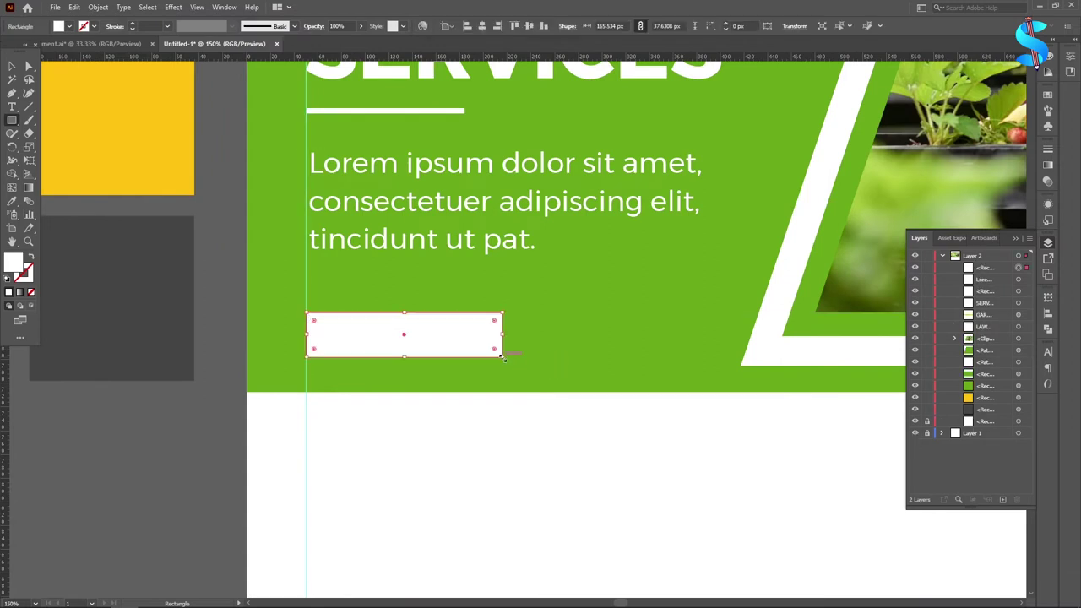
# Step: Move the white rectangle straight up a little, closer to the paragraph
pyautogui.click(12, 66)
pyautogui.scroll(1, 386, 372)
pyautogui.press('Up')
pyautogui.press('Up')
pyautogui.press('Up')
pyautogui.press('Up')
pyautogui.press('Up')
pyautogui.press('Up')
pyautogui.press('Up')
pyautogui.press('Up')
pyautogui.press('Up')
pyautogui.press('Up')
pyautogui.press('Up')
pyautogui.press('Up')
pyautogui.press('Up')
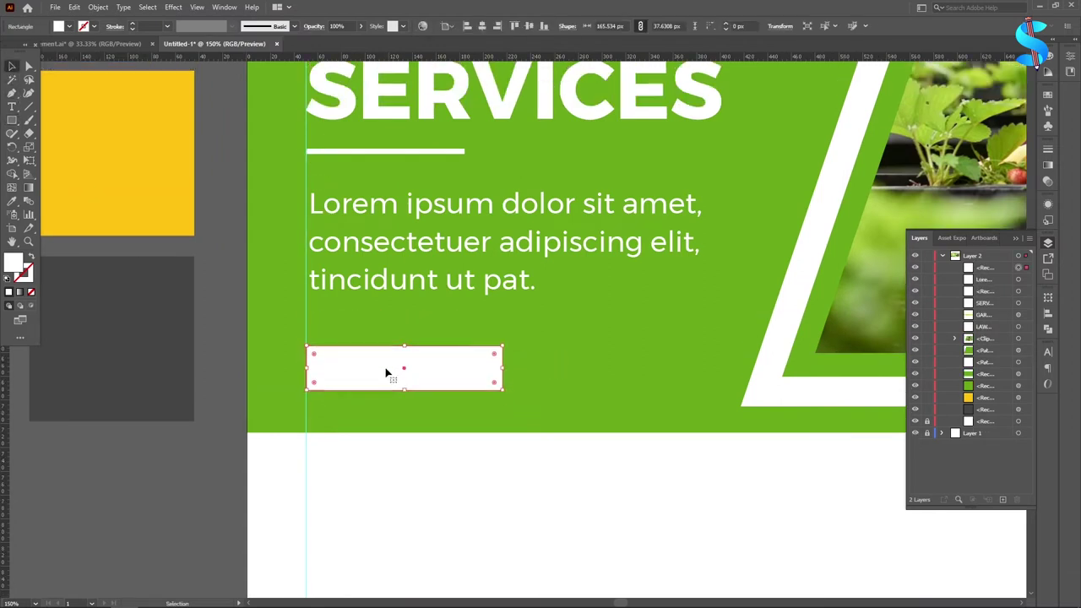
# Step: Add the text "BOOK NOW" beside the white rectangle and set its font to Montserrat Bold
pyautogui.click(11, 108)
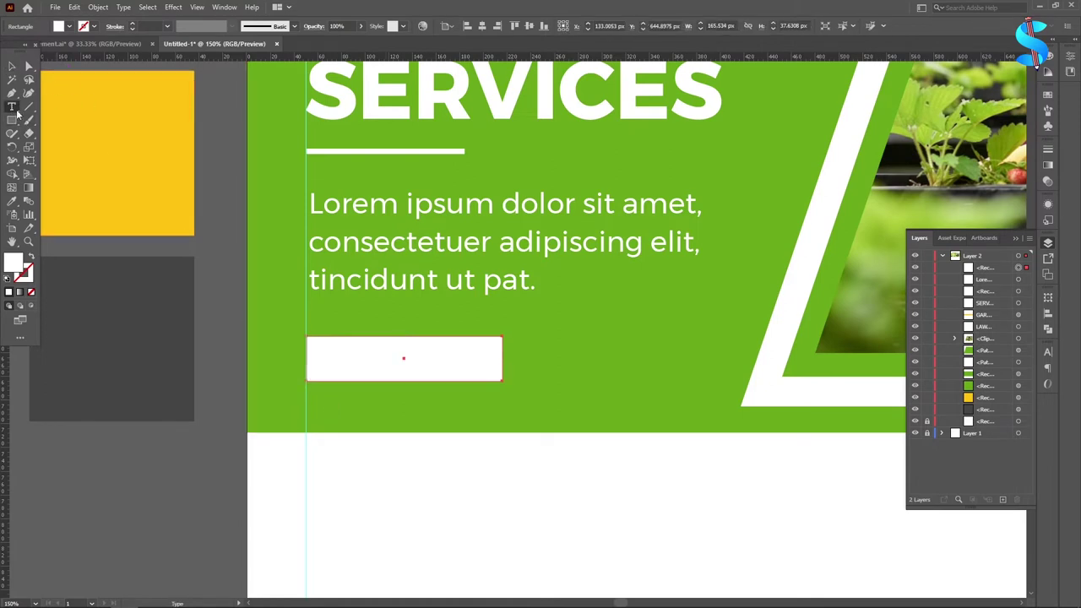
pyautogui.scroll(-1, 436, 330)
pyautogui.scroll(2, 437, 330)
pyautogui.click(356, 360)
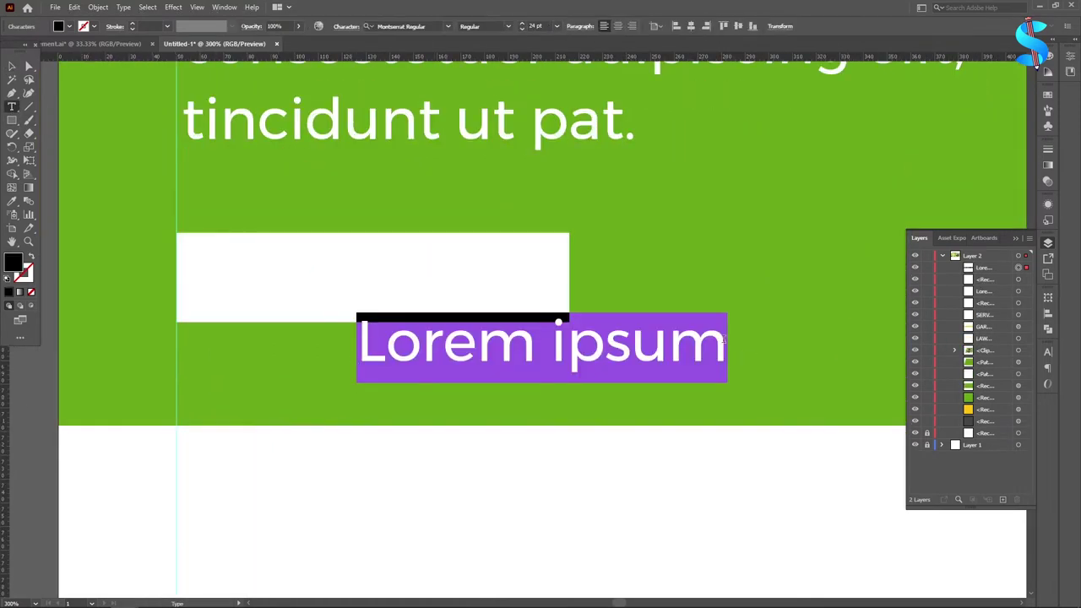
pyautogui.write('BOOK NOW')
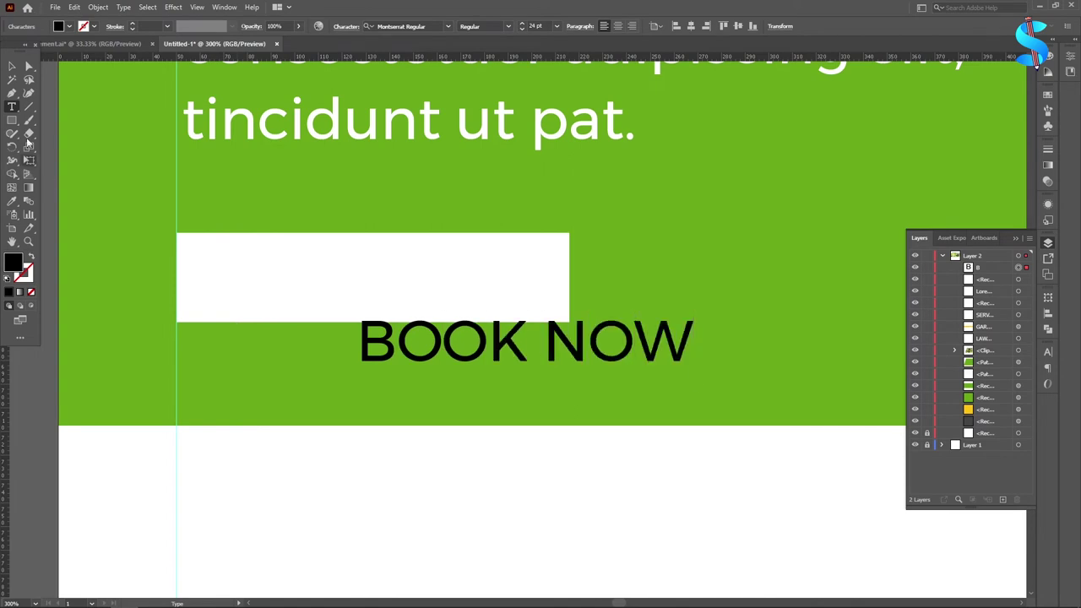
pyautogui.press('Escape')
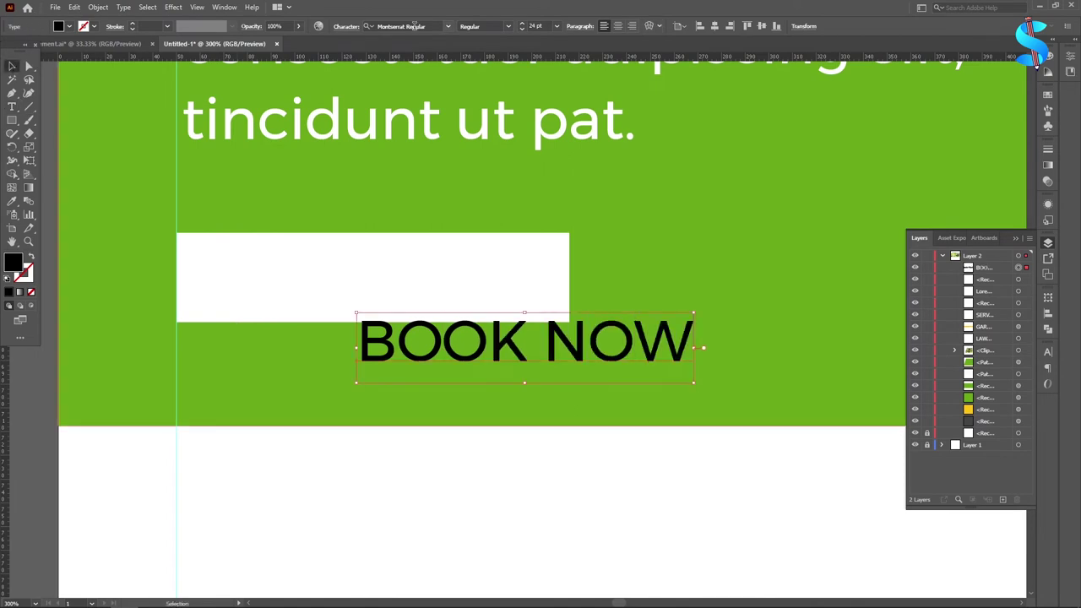
pyautogui.click(421, 25)
pyautogui.write('MON')
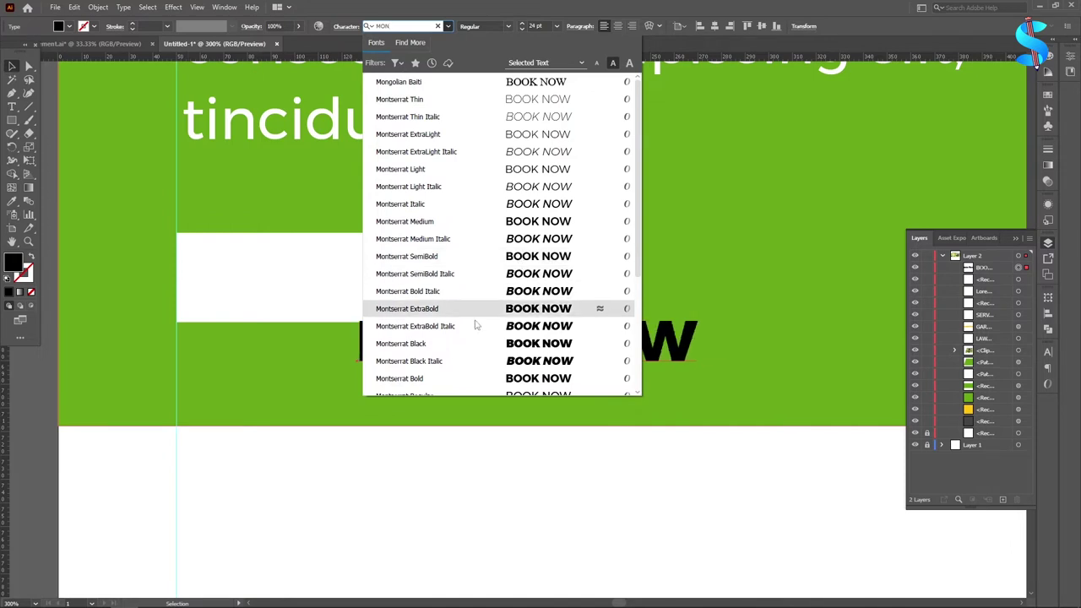
pyautogui.click(517, 379)
# Step: Place the "BOOK NOW" text on the white rectangle and colour it with the green sampled from the band
pyautogui.moveTo(446, 341); pyautogui.dragTo(297, 277)
pyautogui.press('i')
pyautogui.click(702, 268)
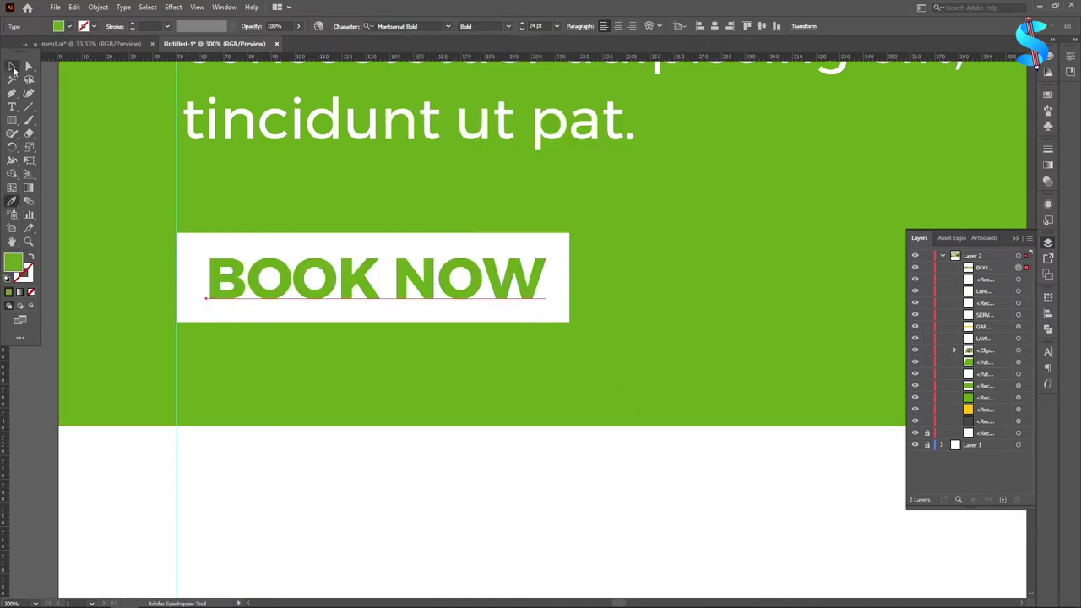
# Step: Scale the "BOOK NOW" text down to about 21.4 pt and centre it horizontally with the white rectangle
pyautogui.click(11, 66)
pyautogui.scroll(2, 568, 280)
pyautogui.moveTo(522, 295); pyautogui.dragTo(489, 295)
pyautogui.scroll(-2, 627, 296)
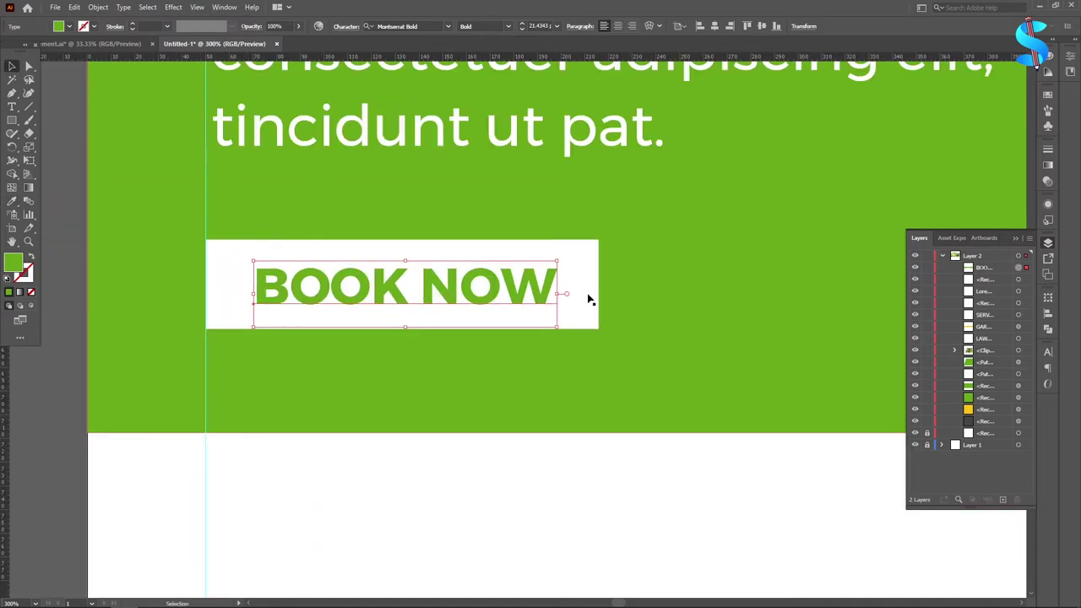
pyautogui.keyDown('shift'); pyautogui.click(236, 275); pyautogui.keyUp('shift')
pyautogui.click(378, 26)
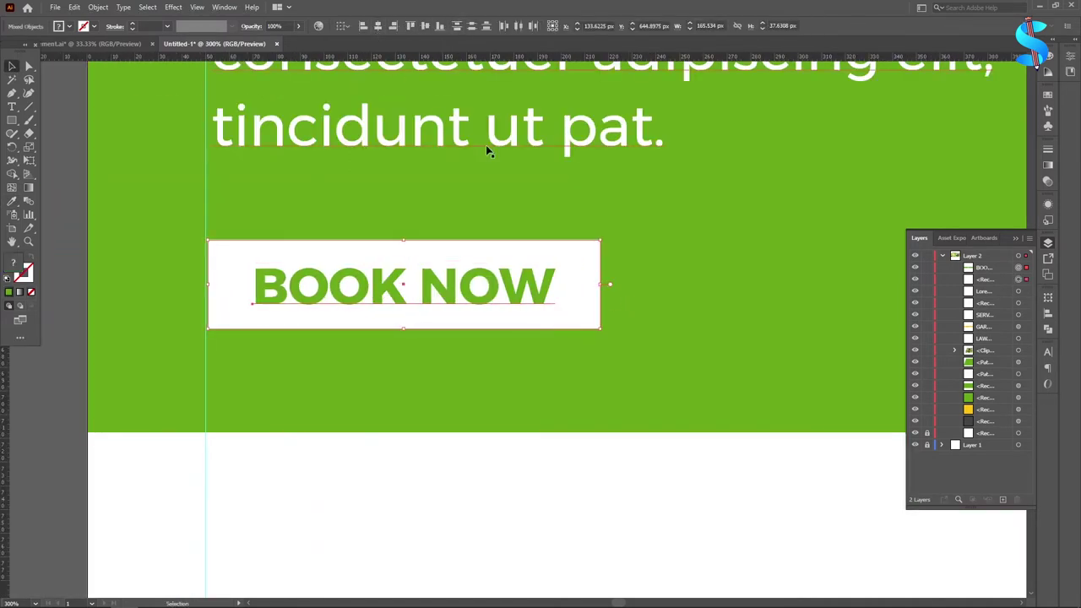
pyautogui.click(698, 256)
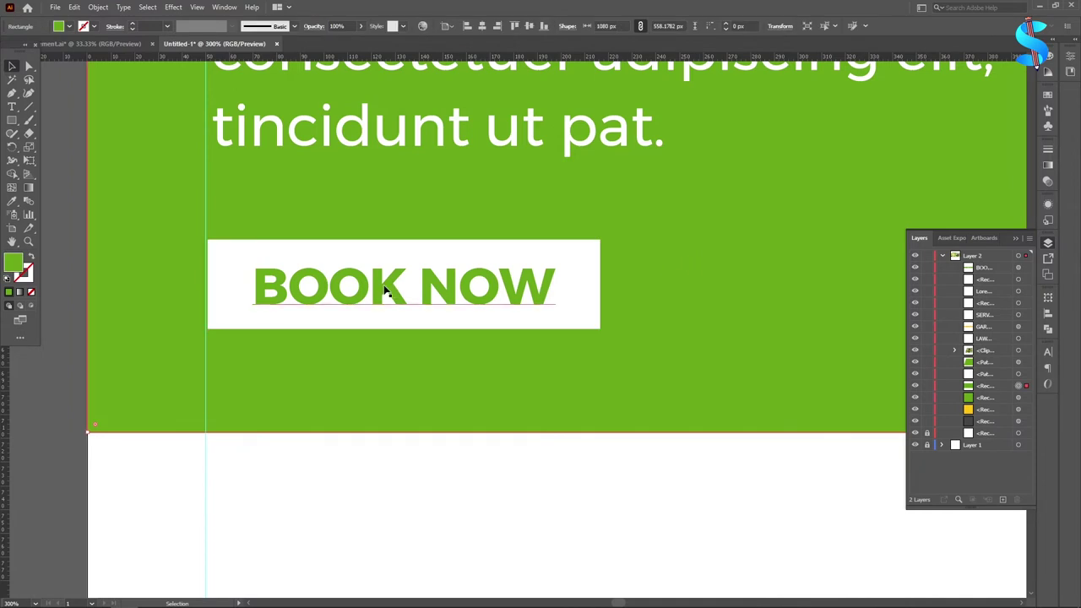
# Step: Nudge the "BOOK NOW" text up slightly and group it with the white rectangle
pyautogui.click(389, 288)
pyautogui.press('Up')
pyautogui.keyDown('shift'); pyautogui.click(226, 287); pyautogui.keyUp('shift')
pyautogui.hotkey('ctrl', 'g')
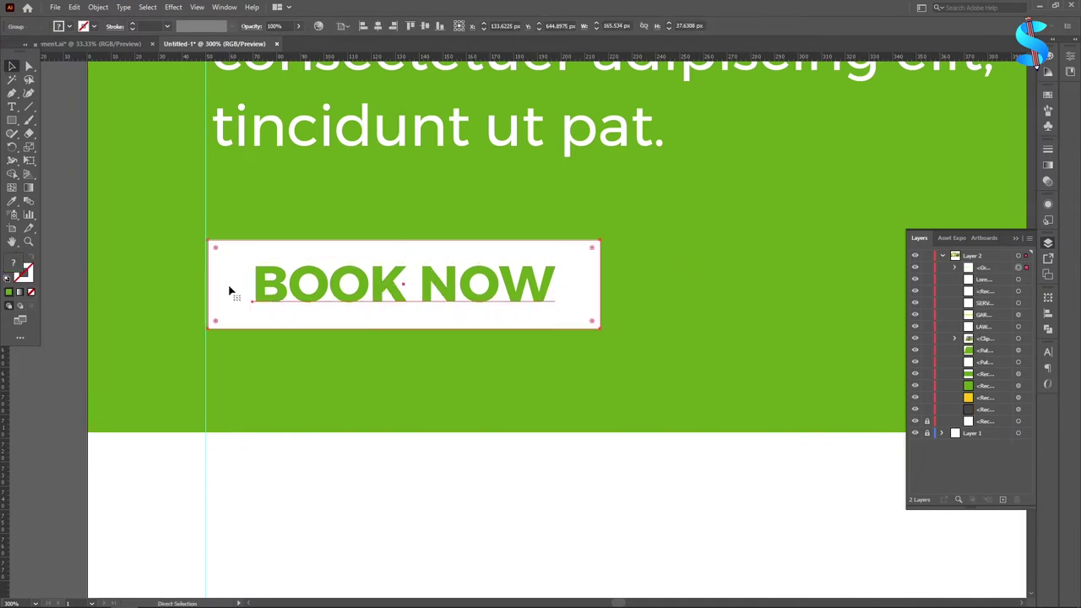
# Step: Shift the "BOOK NOW" button slightly so its left edge meets the margin guide, and deselect it
pyautogui.scroll(4, 211, 252)
pyautogui.moveTo(238, 283)
pyautogui.mouseDown()
pyautogui.moveTo(223, 282)
pyautogui.moveTo(258, 285)
pyautogui.mouseUp()
pyautogui.scroll(3, 189, 245)
pyautogui.scroll(-9, 327, 254)
pyautogui.scroll(-4, 434, 293)
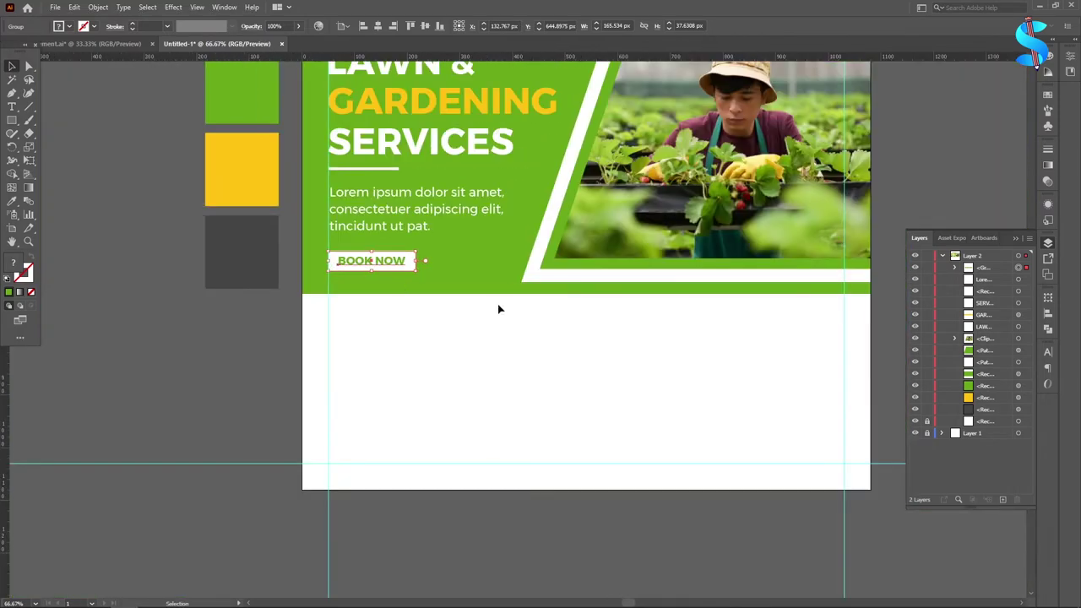
pyautogui.click(492, 309)
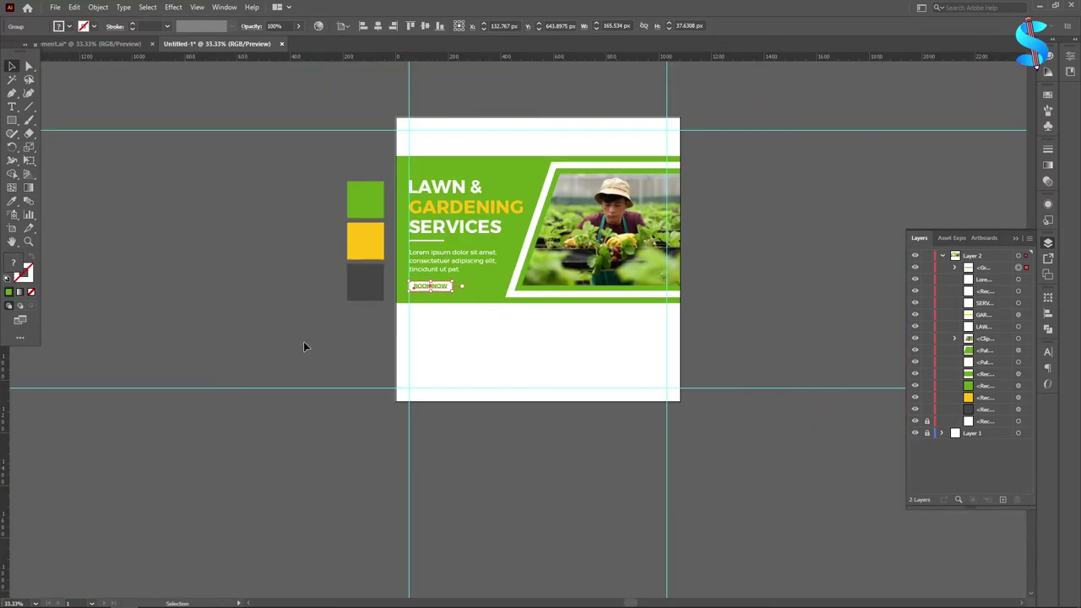
# Step: Group the three headline lines with the white accent bar beneath them
pyautogui.scroll(3, 442, 267)
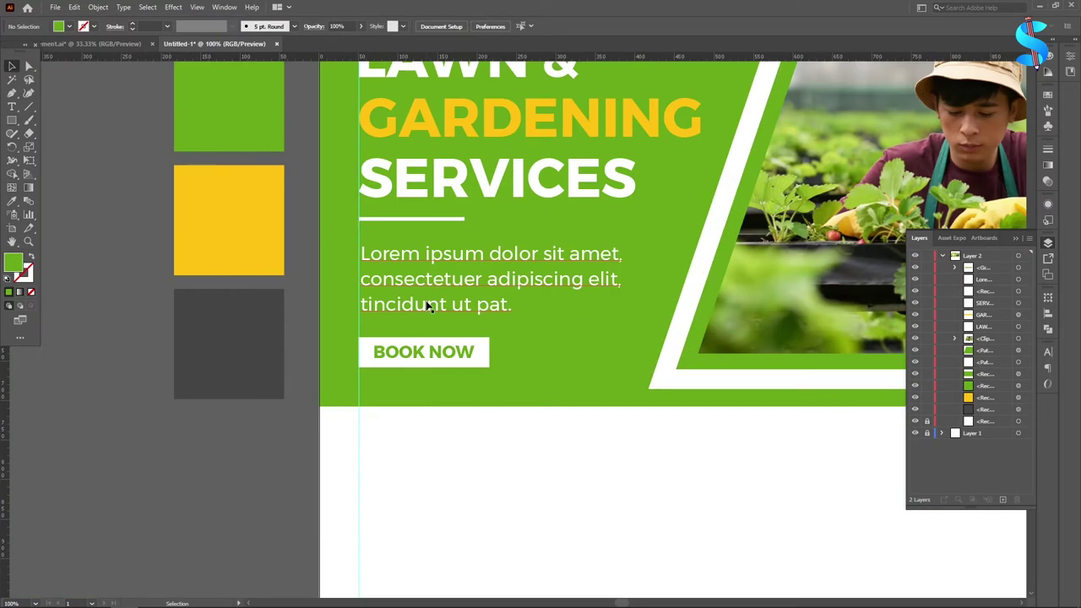
pyautogui.click(426, 310)
pyautogui.scroll(2, 487, 256)
pyautogui.click(440, 157)
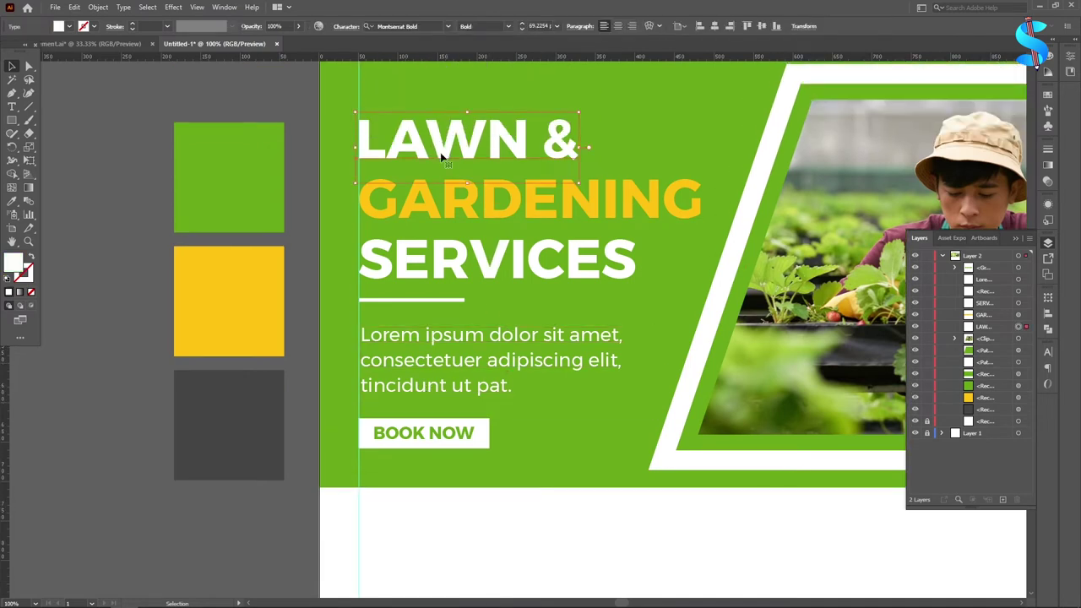
pyautogui.keyDown('shift'); pyautogui.click(452, 214); pyautogui.keyUp('shift')
pyautogui.keyDown('shift'); pyautogui.click(441, 253); pyautogui.keyUp('shift')
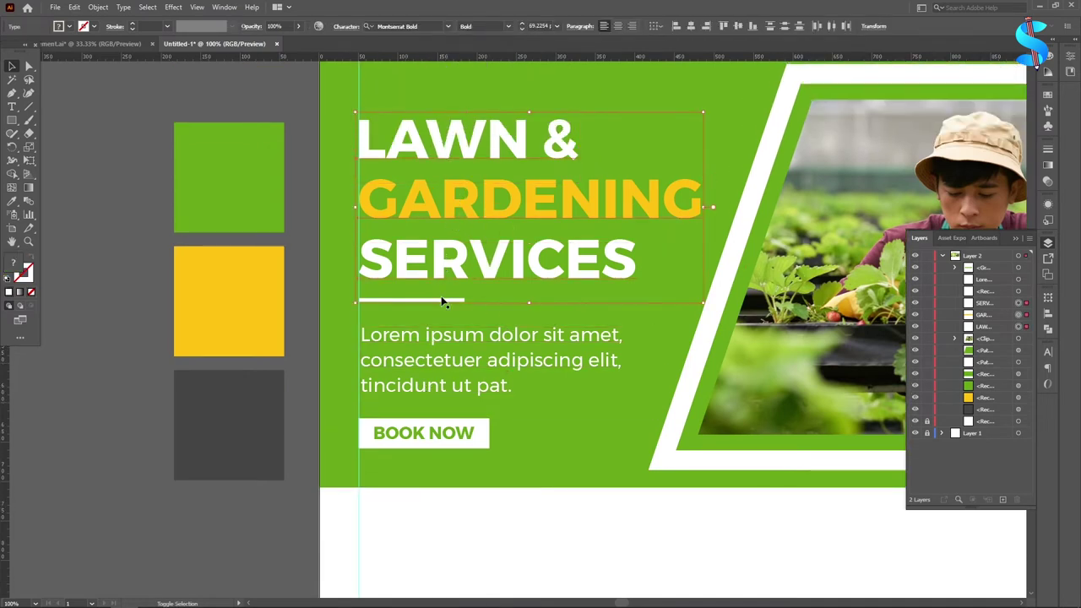
pyautogui.keyDown('shift'); pyautogui.click(451, 300); pyautogui.keyUp('shift')
# Step: Move the grouped headline and accent bar up about 16 px within the green band
pyautogui.scroll(2, 509, 275)
pyautogui.press('Up')
pyautogui.press('Up')
pyautogui.press('Up')
pyautogui.press('Up')
pyautogui.press('Up')
pyautogui.press('Up')
pyautogui.press('Up')
pyautogui.press('Up')
pyautogui.press('Up')
pyautogui.press('Up')
pyautogui.press('Up')
pyautogui.press('Up')
pyautogui.press('Up')
pyautogui.press('Up')
pyautogui.press('Up')
pyautogui.press('Up')
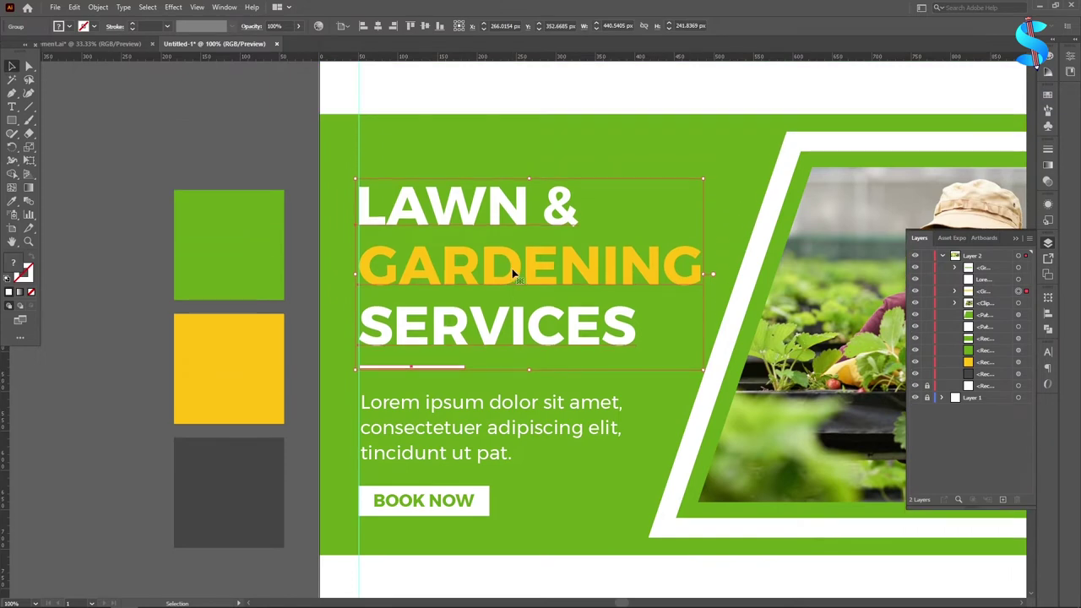
# Step: Move the description paragraph up, closer to the accent bar
pyautogui.click(450, 407)
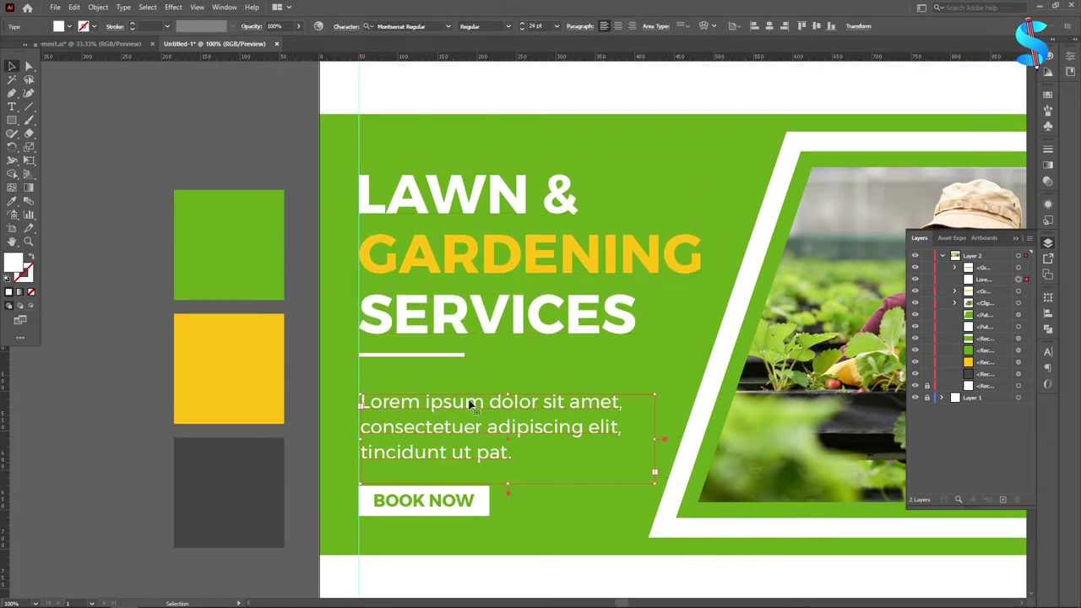
pyautogui.press('Up')
pyautogui.press('Up')
pyautogui.press('Up')
pyautogui.press('Up')
pyautogui.press('Up')
pyautogui.press('Up')
pyautogui.press('Up')
pyautogui.press('Up')
pyautogui.press('Up')
pyautogui.press('Up')
pyautogui.press('Up')
pyautogui.press('Up')
pyautogui.press('Up')
pyautogui.press('Up')
pyautogui.scroll(-2, 606, 380)
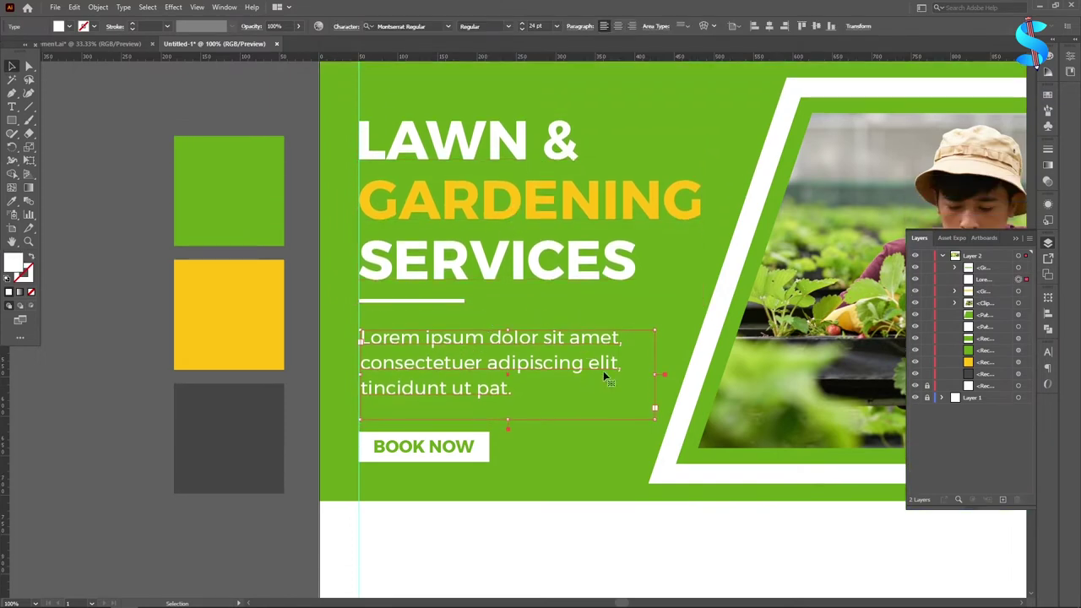
# Step: Enlarge the paragraph's text frame towards the photo frame and upward, and nudge the paragraph down slightly
pyautogui.moveTo(655, 332); pyautogui.dragTo(681, 323)
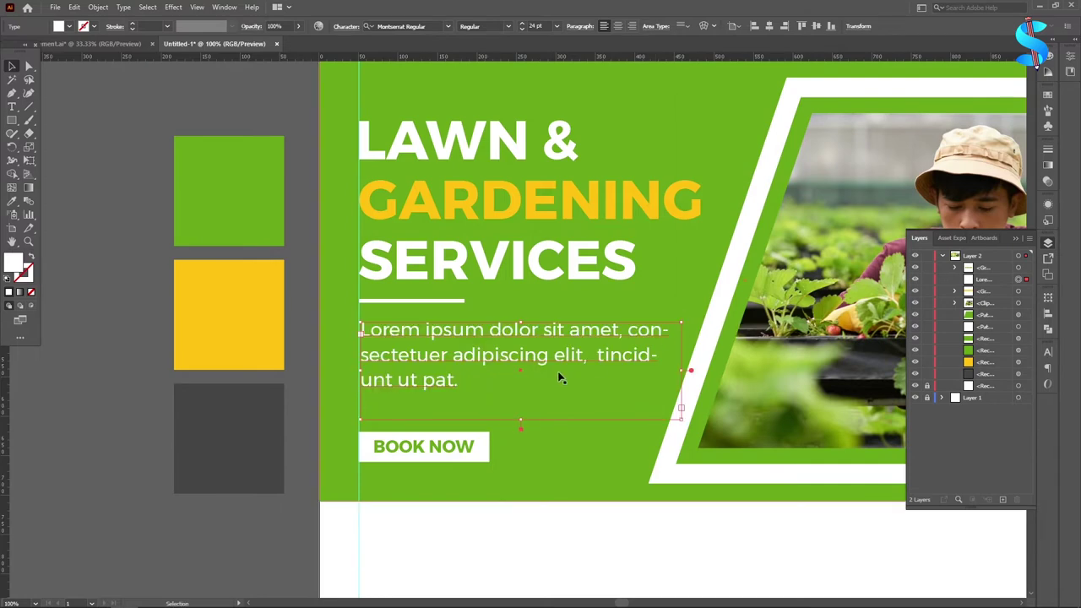
pyautogui.press('Down')
pyautogui.press('Down')
pyautogui.press('Down')
pyautogui.press('Down')
pyautogui.press('Down')
pyautogui.press('Down')
pyautogui.press('Down')
pyautogui.press('Down')
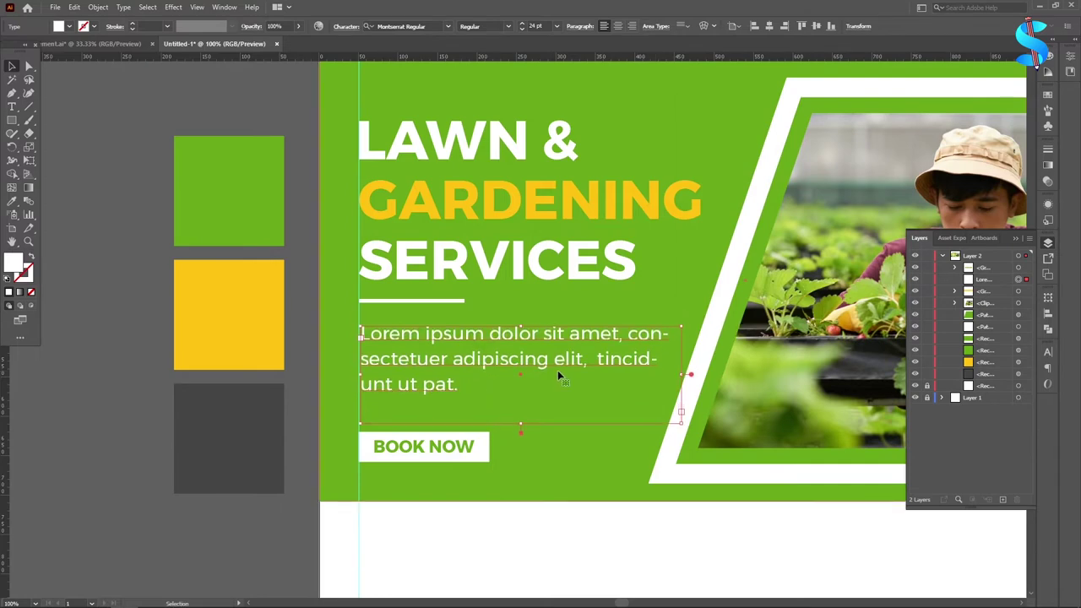
pyautogui.scroll(2, 217, 299)
pyautogui.click(162, 179)
pyautogui.scroll(-2, 623, 323)
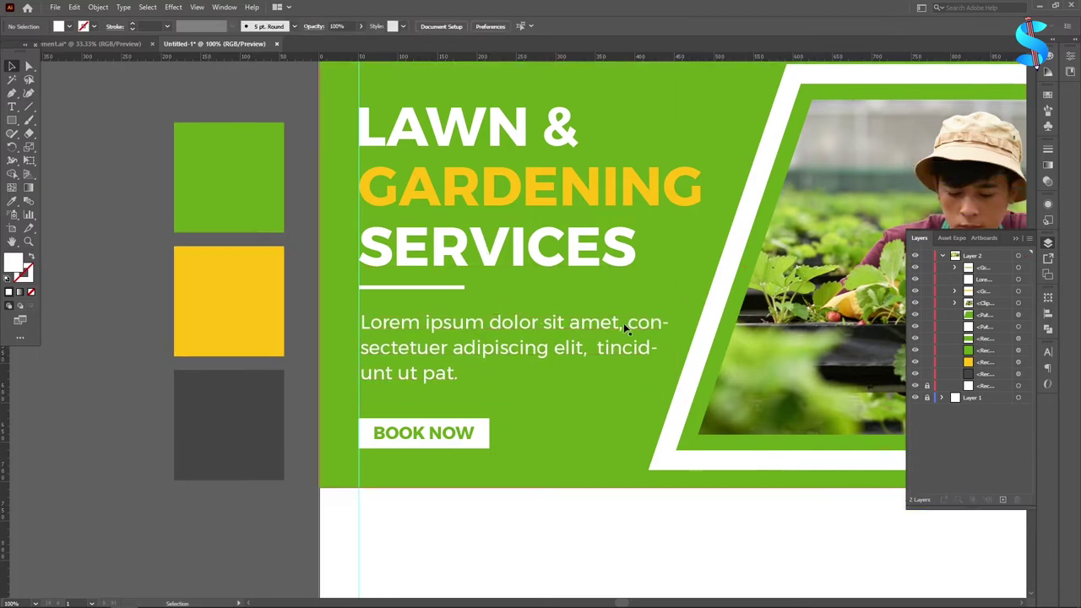
# Step: Append "It is to" to the end of the description paragraph and deselect the text
pyautogui.scroll(-3, 623, 323)
pyautogui.scroll(2, 621, 295)
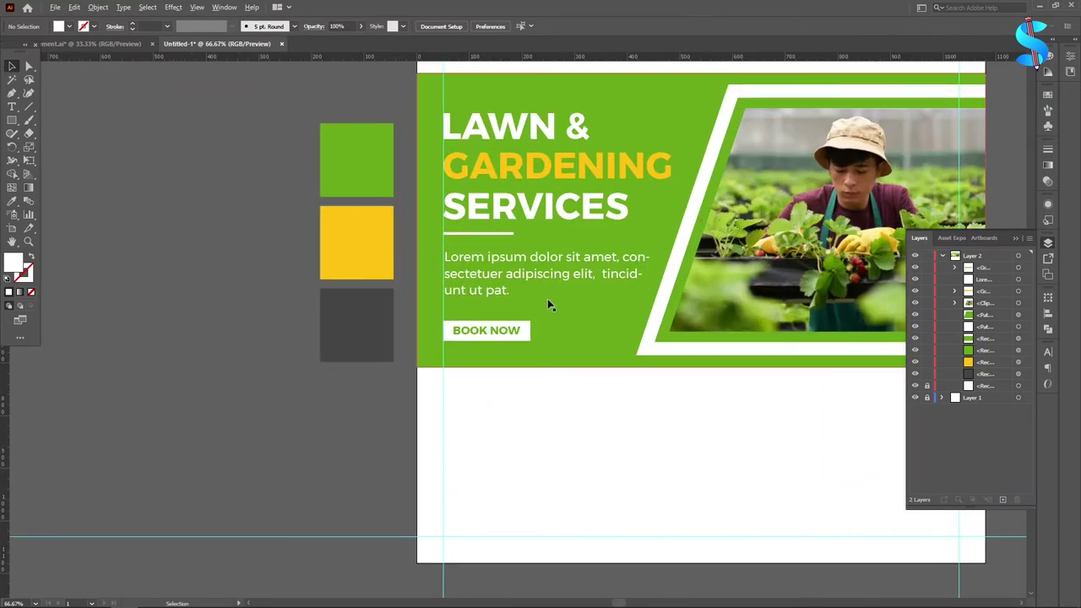
pyautogui.scroll(2, 543, 300)
pyautogui.press('t')
pyautogui.click(471, 281)
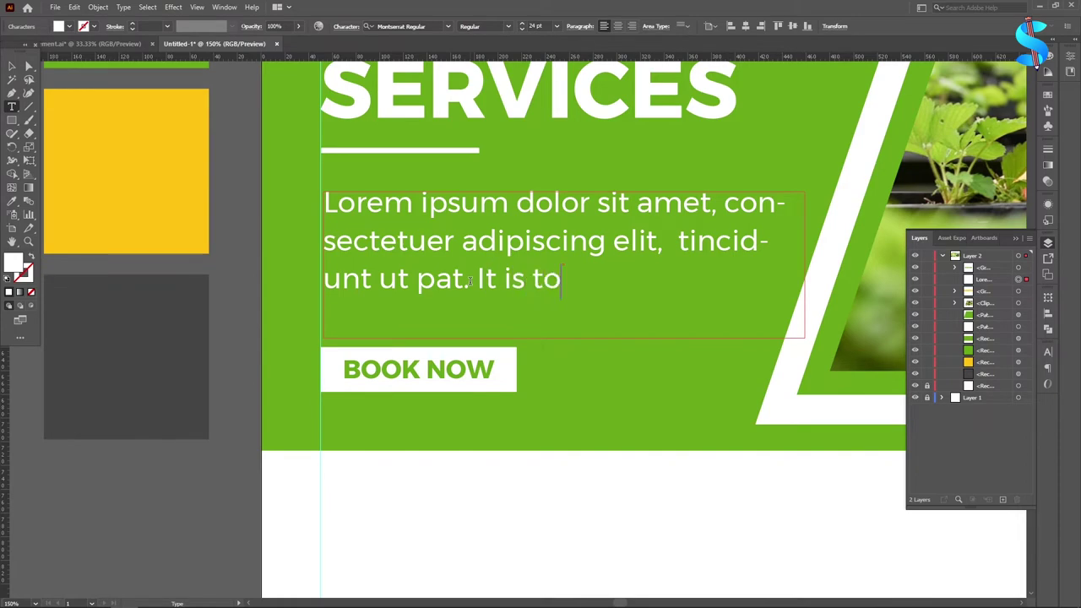
pyautogui.click(13, 65)
pyautogui.click(233, 282)
pyautogui.scroll(-3, 603, 252)
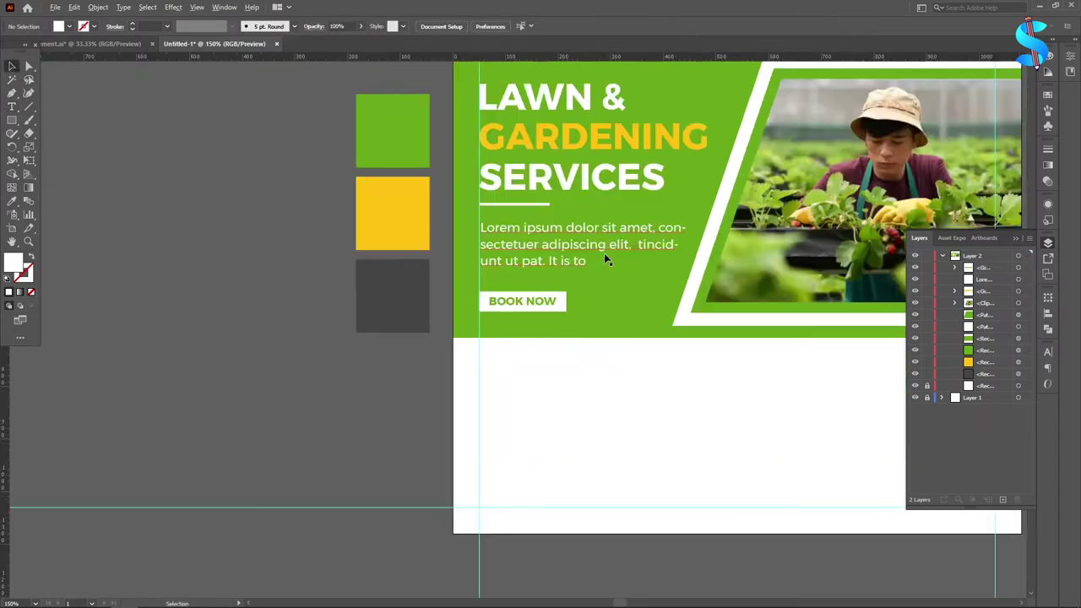
# Step: Move the headline group, the paragraph and the "BOOK NOW" button together up about 8 px, and deselect them
pyautogui.scroll(1, 604, 252)
pyautogui.scroll(1, 386, 343)
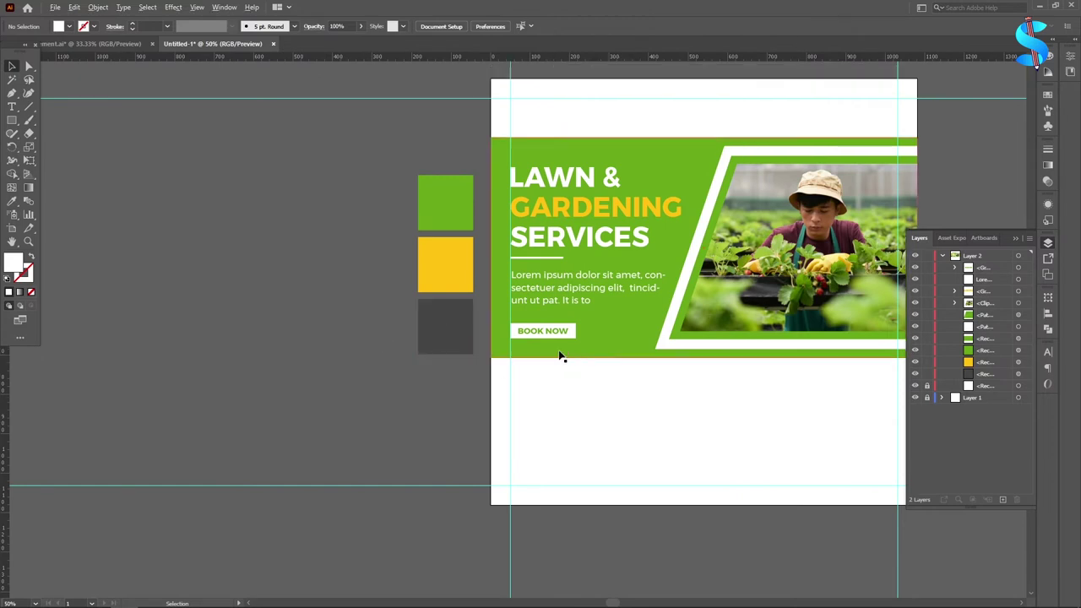
pyautogui.scroll(3, 554, 331)
pyautogui.click(549, 333)
pyautogui.scroll(3, 503, 285)
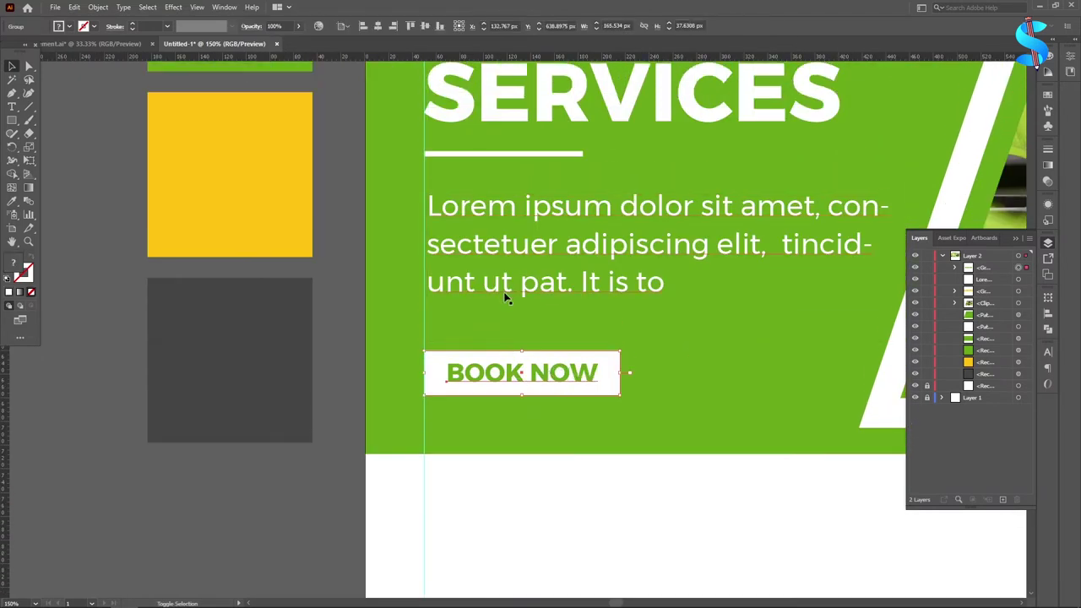
pyautogui.keyDown('shift'); pyautogui.click(505, 291); pyautogui.keyUp('shift')
pyautogui.scroll(4, 513, 217)
pyautogui.click(514, 208)
pyautogui.scroll(4, 515, 211)
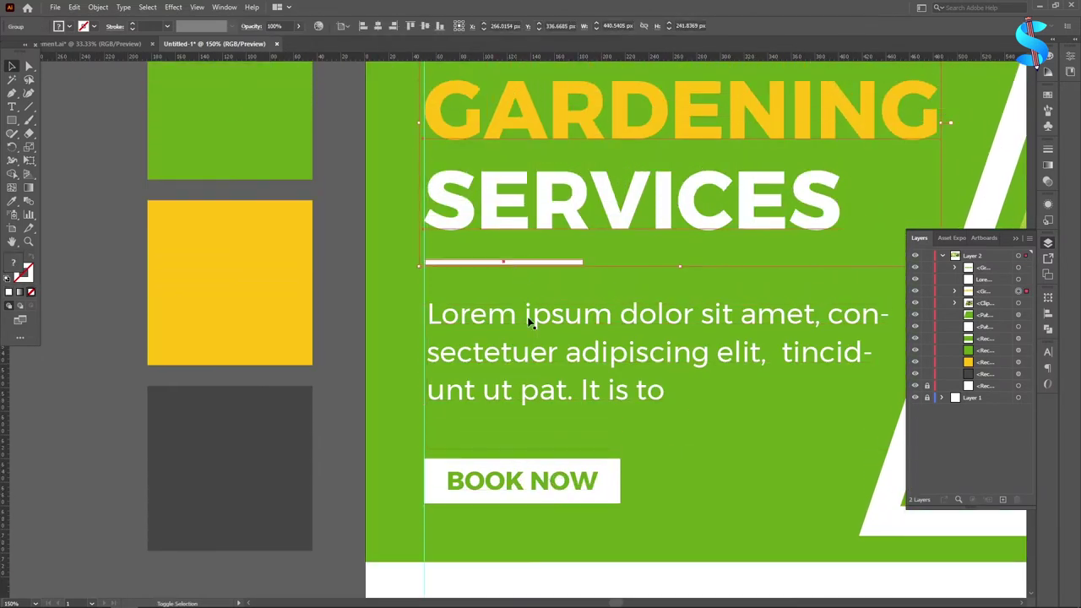
pyautogui.keyDown('shift'); pyautogui.click(543, 356); pyautogui.keyUp('shift')
pyautogui.keyDown('shift'); pyautogui.click(556, 479); pyautogui.keyUp('shift')
pyautogui.scroll(-2, 542, 409)
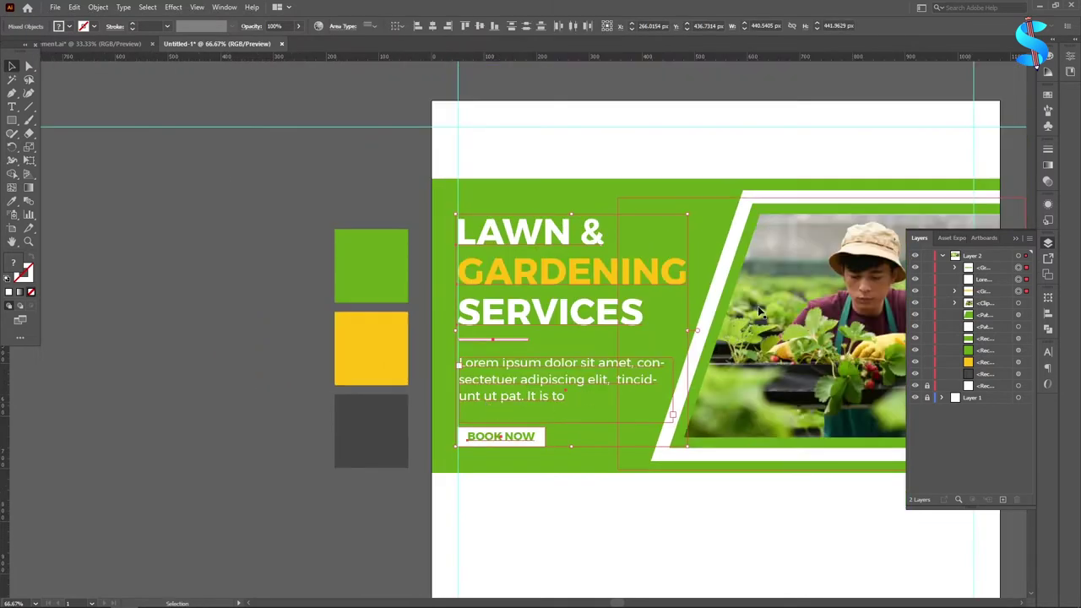
pyautogui.press('Up')
pyautogui.press('Up')
pyautogui.press('Up')
pyautogui.press('Up')
pyautogui.press('Up')
pyautogui.press('Up')
pyautogui.press('Up')
pyautogui.press('Up')
pyautogui.press('Up')
pyautogui.press('Up')
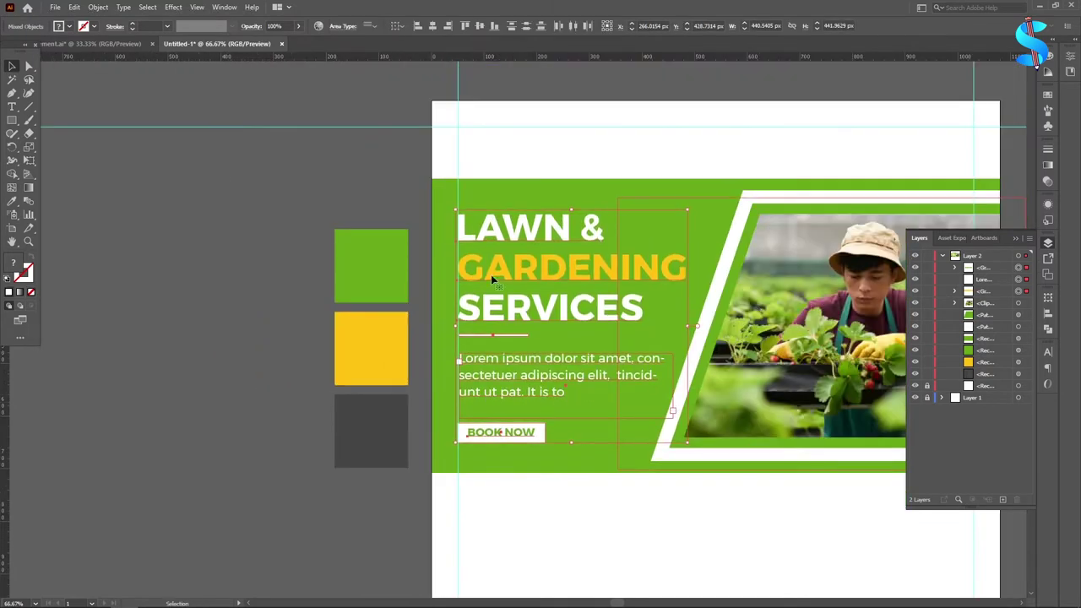
pyautogui.click(230, 308)
pyautogui.scroll(-4, 482, 321)
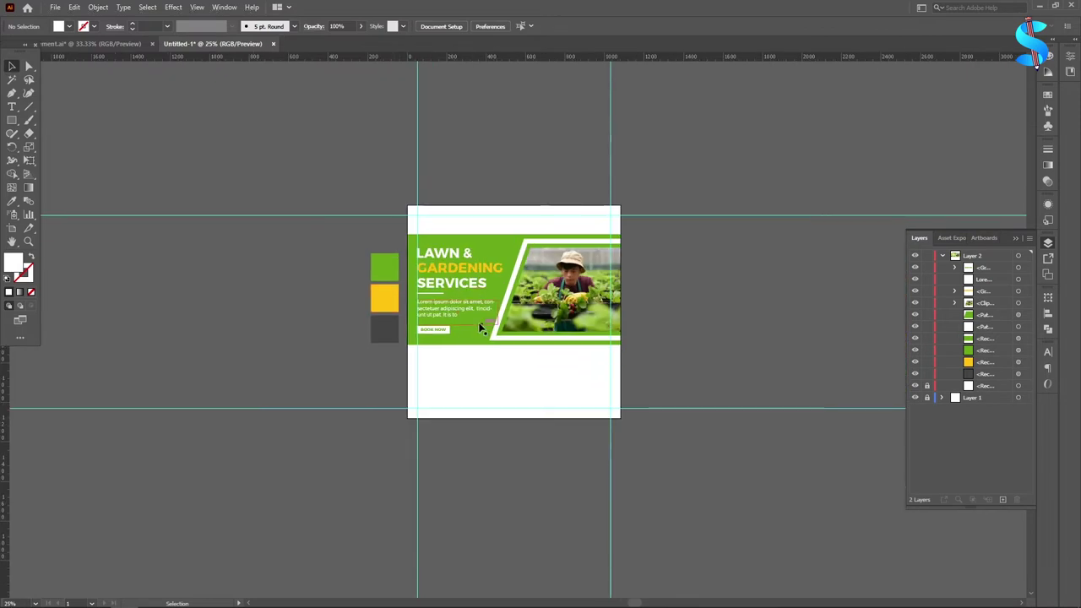
pyautogui.scroll(-1, 488, 326)
pyautogui.rightClick(11, 123)
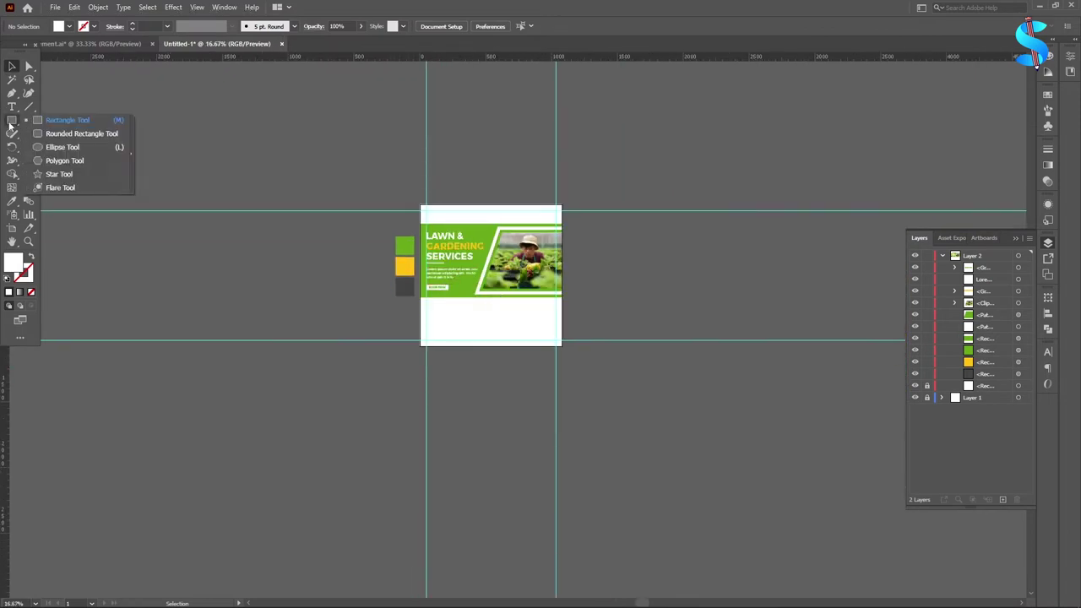
pyautogui.click(47, 149)
# Step: Add the text "OUR SERVICES" in the white area below the green band, near the vertical margin guide
pyautogui.scroll(3, 437, 316)
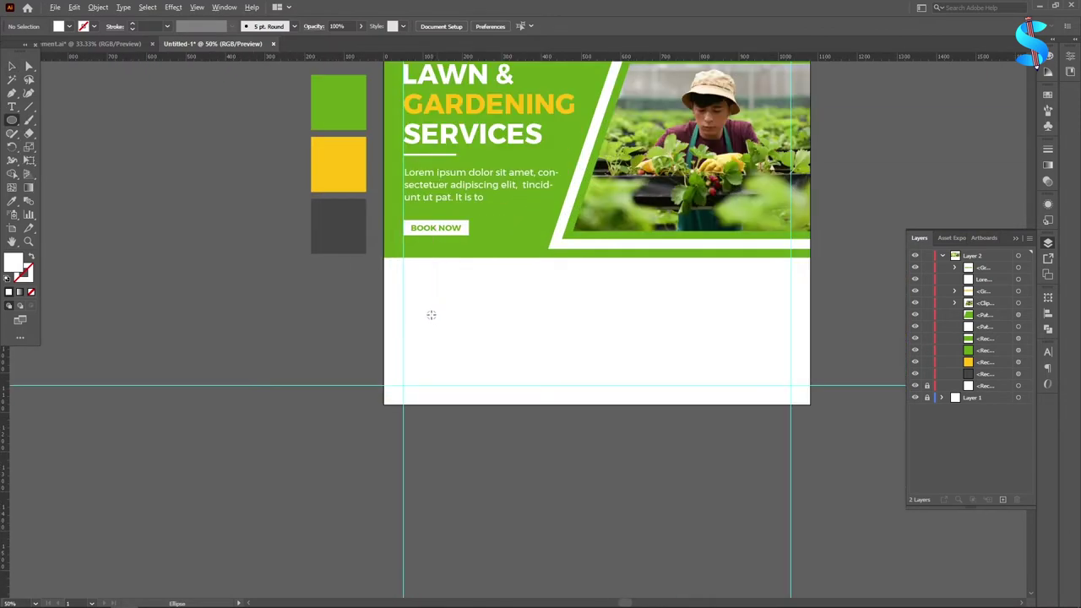
pyautogui.scroll(3, 416, 294)
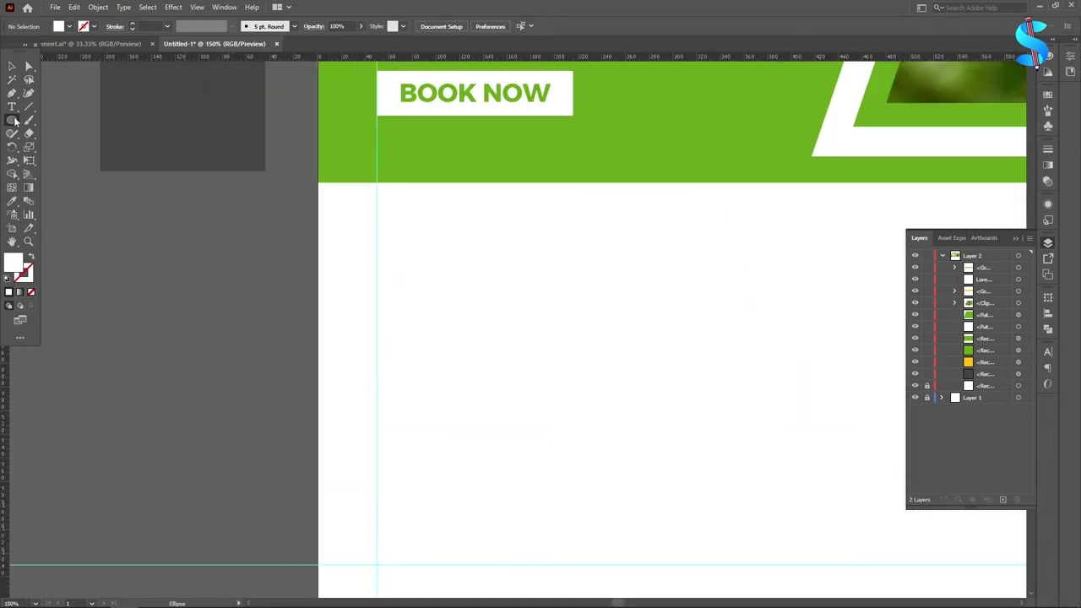
pyautogui.click(12, 107)
pyautogui.scroll(-1, 434, 290)
pyautogui.click(394, 291)
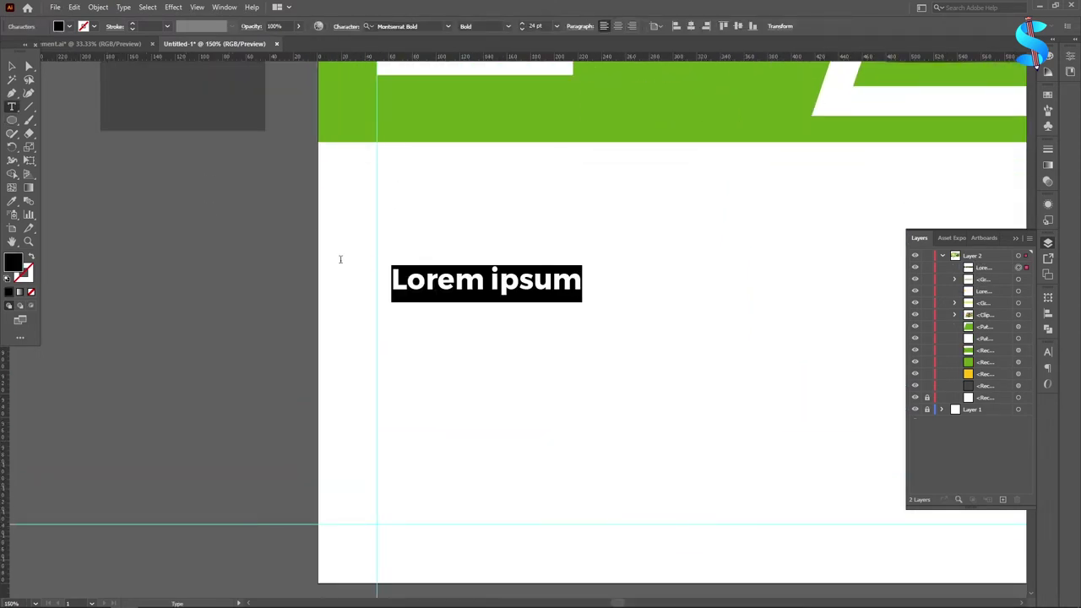
pyautogui.write('OUR SERVICES')
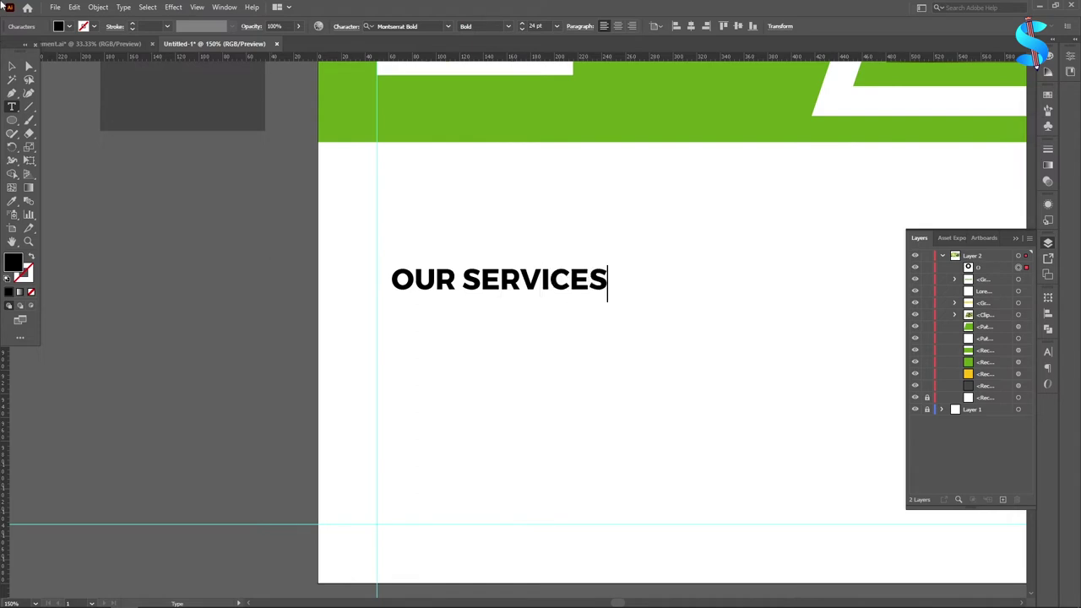
# Step: Align the "OUR SERVICES" heading to the vertical margin guide, closer to the green band, and enlarge it to about 33.4 pt
pyautogui.click(11, 68)
pyautogui.scroll(1, 399, 325)
pyautogui.moveTo(423, 321); pyautogui.dragTo(407, 248)
pyautogui.moveTo(593, 266); pyautogui.dragTo(678, 289)
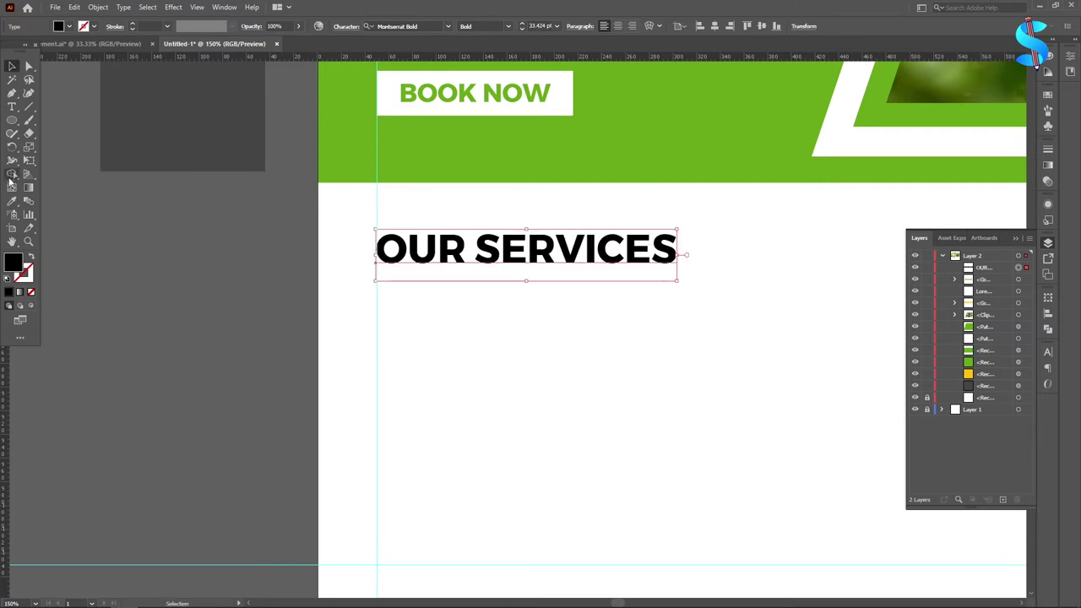
# Step: Color the word "SERVICES" in the new heading with the green sampled from the band
pyautogui.press('t')
pyautogui.moveTo(475, 243); pyautogui.dragTo(676, 253)
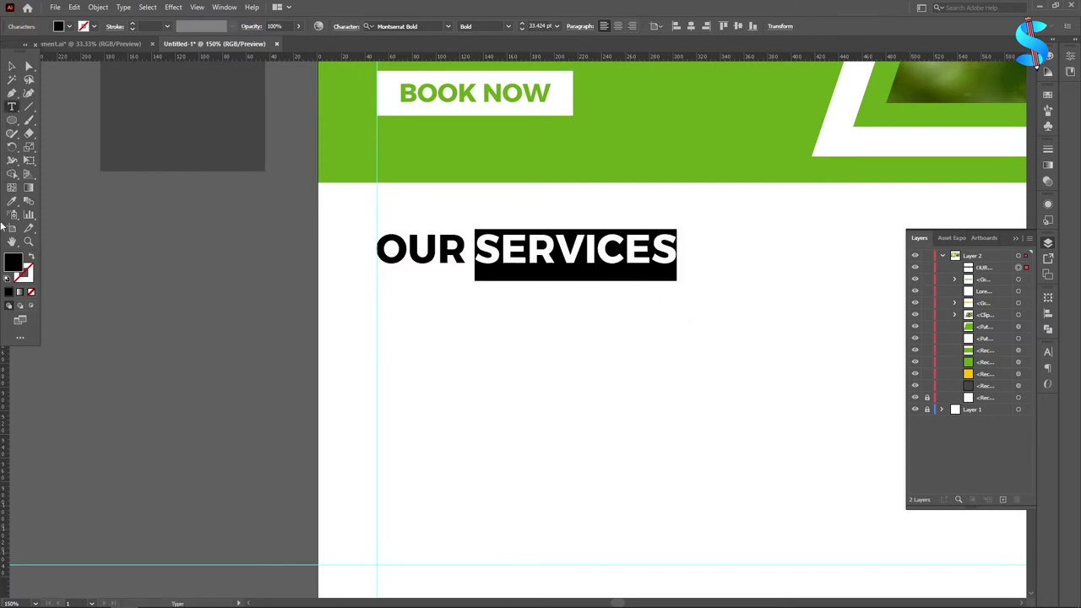
pyautogui.click(11, 202)
pyautogui.click(572, 146)
# Step: Color the word "OUR" with the dark gray of the swatch square and deselect the heading
pyautogui.click(12, 110)
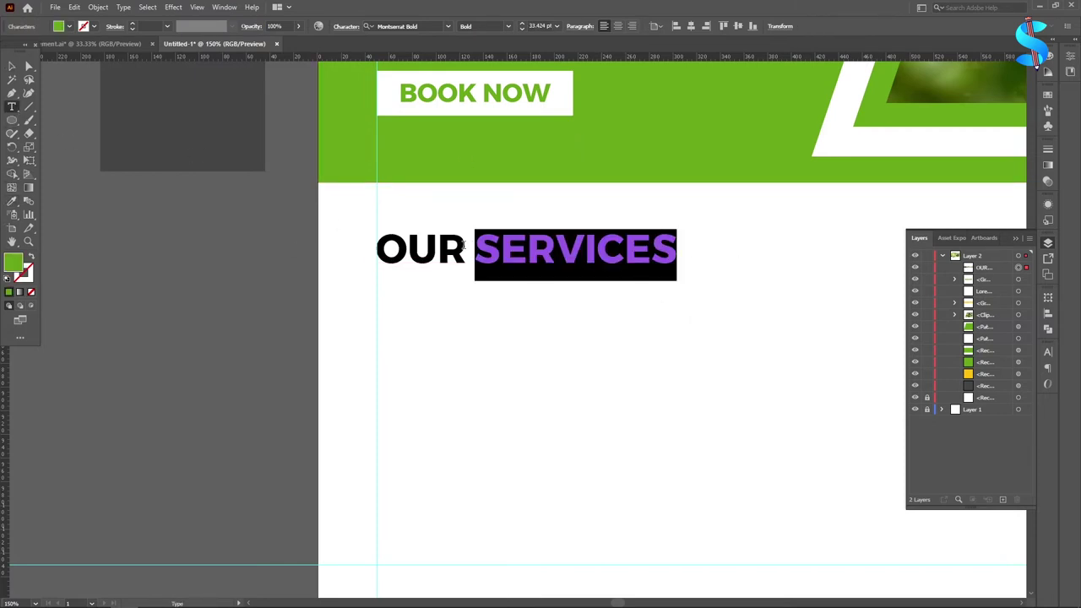
pyautogui.moveTo(463, 245); pyautogui.dragTo(377, 250)
pyautogui.press('i')
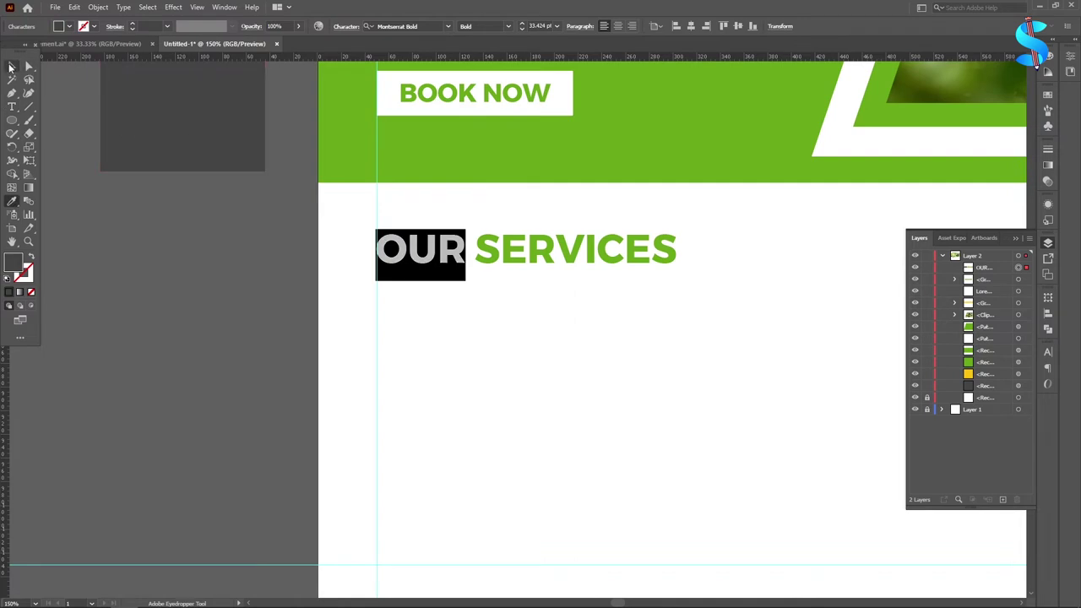
pyautogui.click(11, 67)
pyautogui.click(111, 199)
# Step: Duplicate the "OUR SERVICES" heading straight below itself and set the copy's font to Montserrat Medium
pyautogui.scroll(-1, 431, 331)
pyautogui.scroll(1, 432, 332)
pyautogui.click(449, 259)
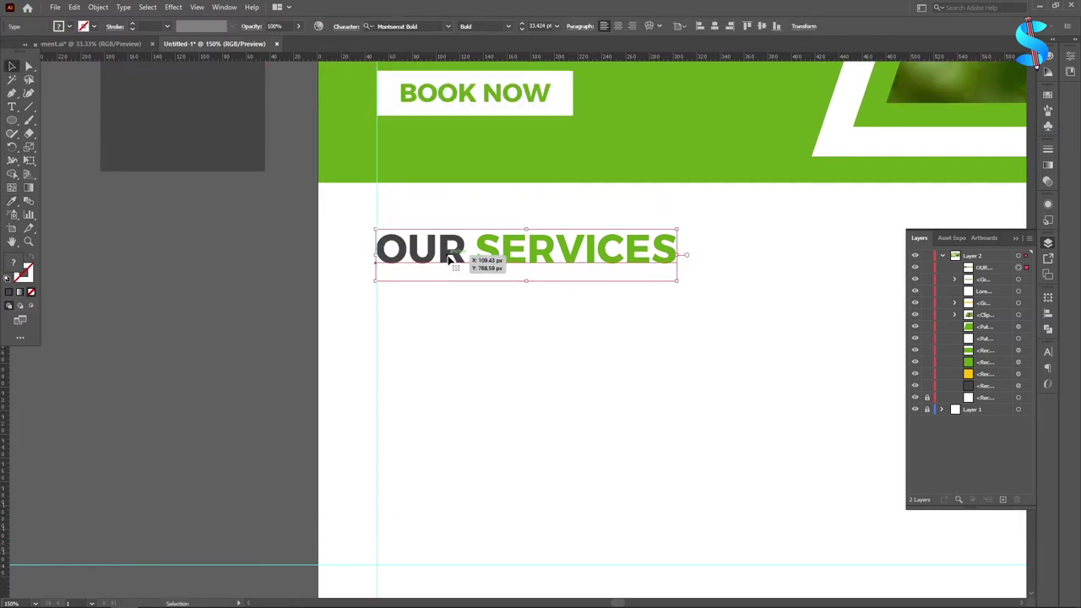
pyautogui.moveTo(454, 259); pyautogui.dragTo(459, 344)
pyautogui.scroll(2, 452, 347)
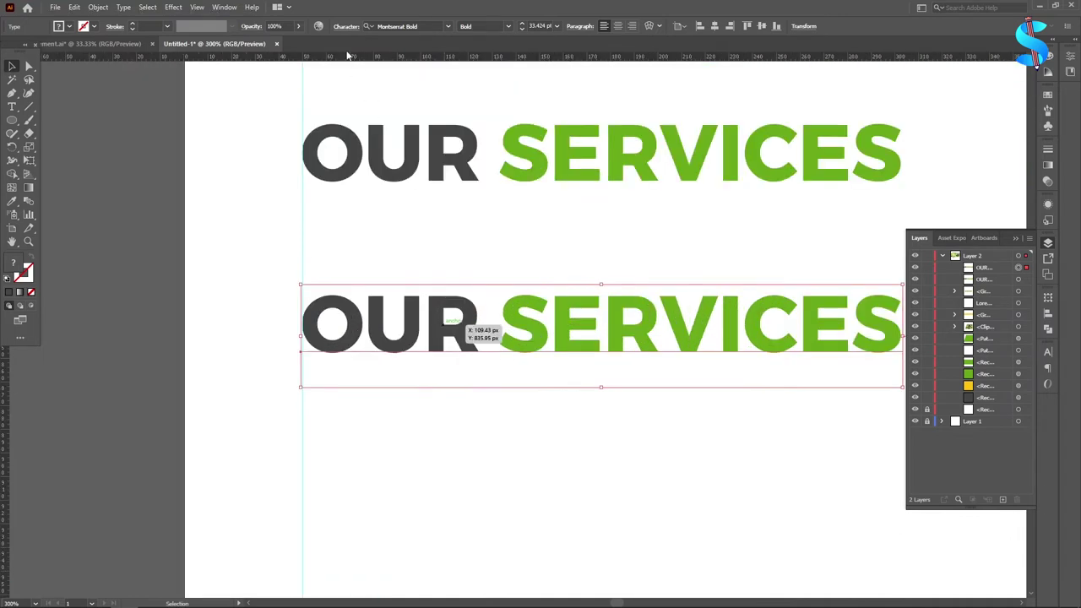
pyautogui.click(423, 23)
pyautogui.write('mon')
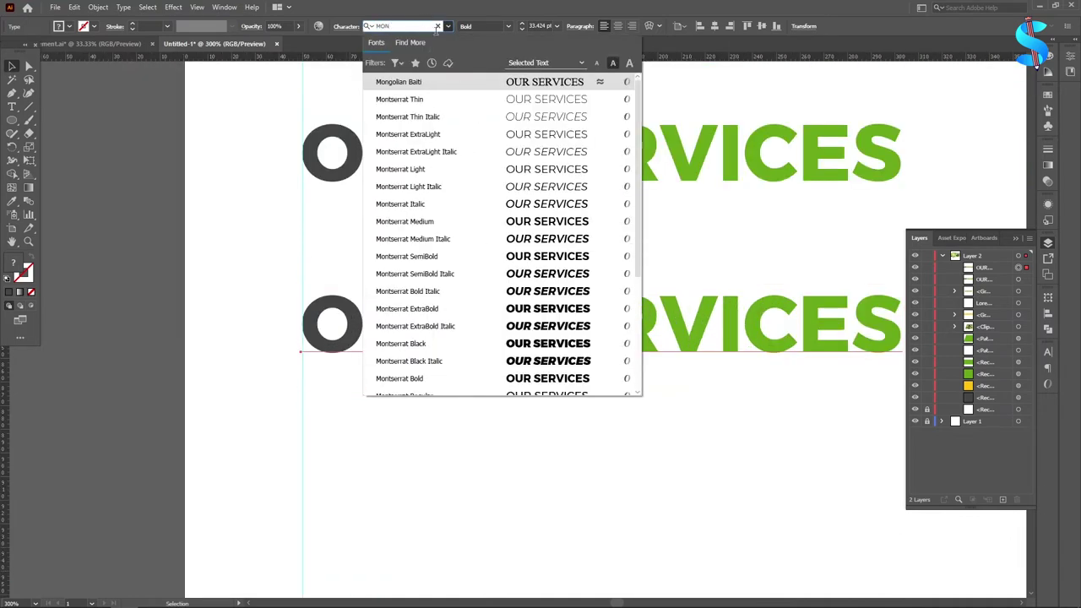
pyautogui.click(522, 222)
# Step: Shrink the copied line to about 22 pt and duplicate it downward three times at equal spacing
pyautogui.scroll(-3, 576, 278)
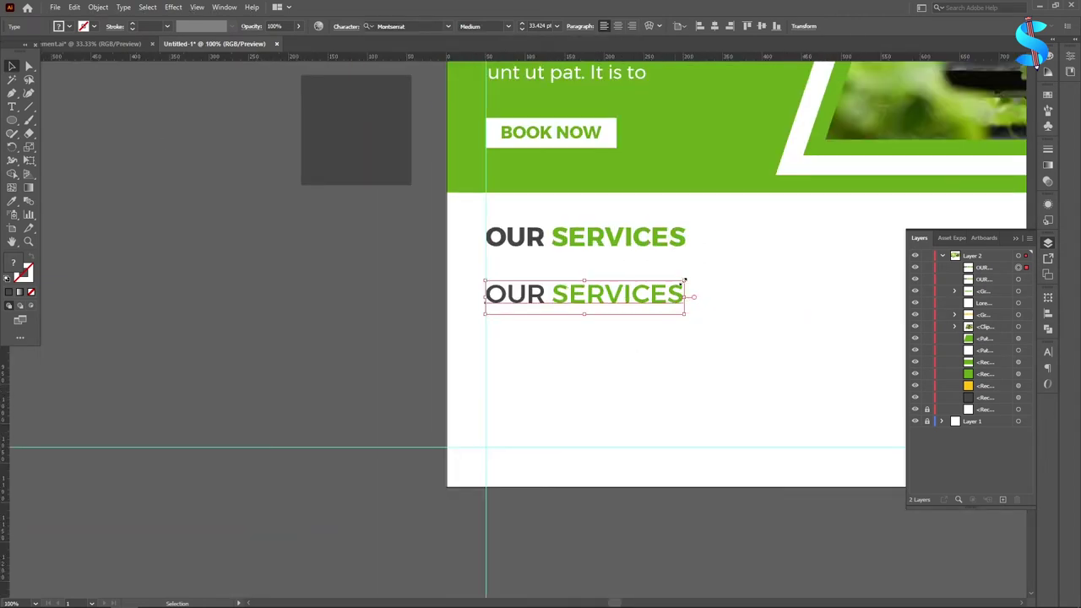
pyautogui.moveTo(684, 280); pyautogui.dragTo(617, 293)
pyautogui.scroll(3, 524, 297)
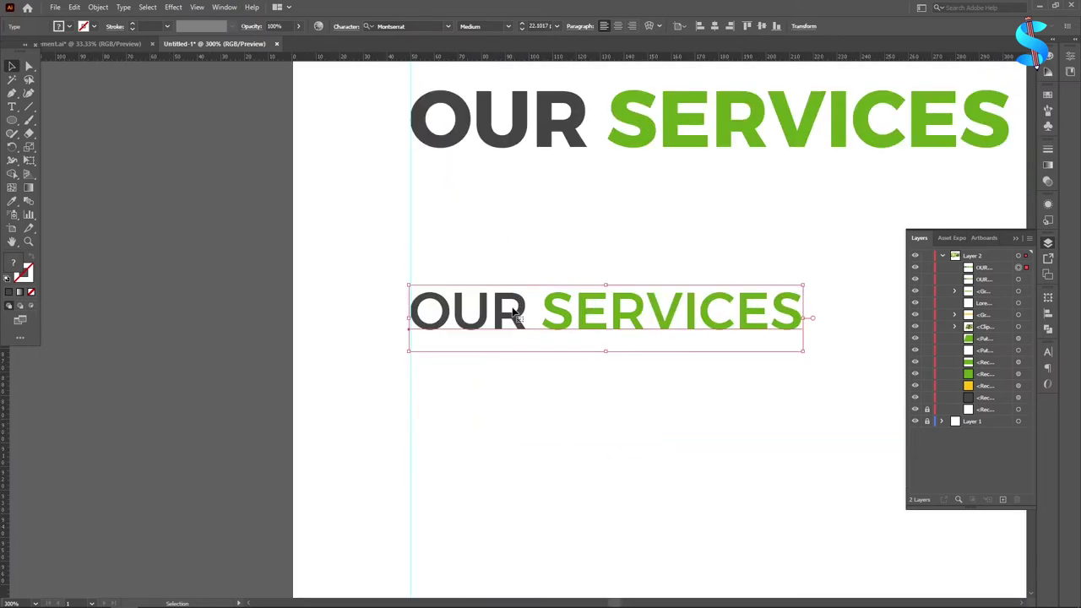
pyautogui.moveTo(501, 313); pyautogui.dragTo(501, 395)
pyautogui.scroll(-2, 429, 365)
pyautogui.hotkey('ctrl', 'd')
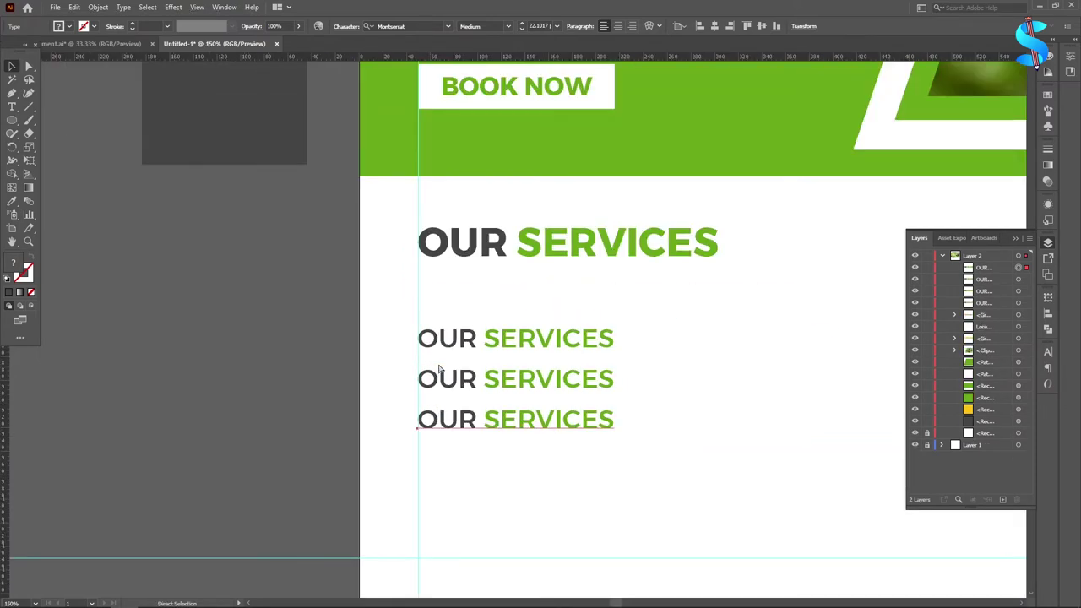
pyautogui.hotkey('ctrl', 'd')
# Step: Replace the text of the first small line below the heading with "Hervesting"
pyautogui.click(11, 108)
pyautogui.scroll(-1, 634, 358)
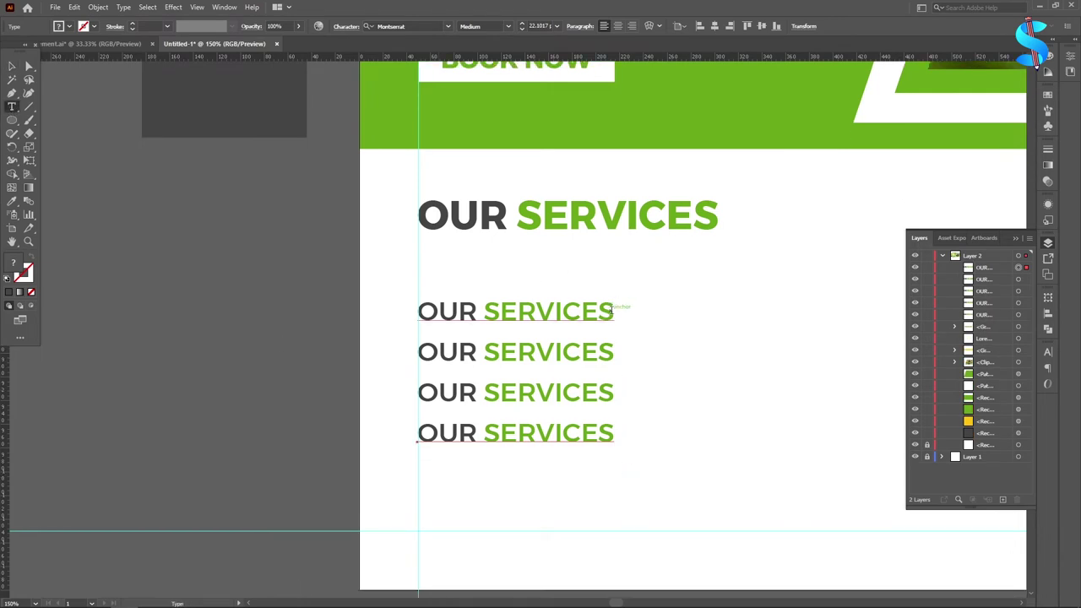
pyautogui.moveTo(611, 311); pyautogui.dragTo(327, 299)
pyautogui.write('h')
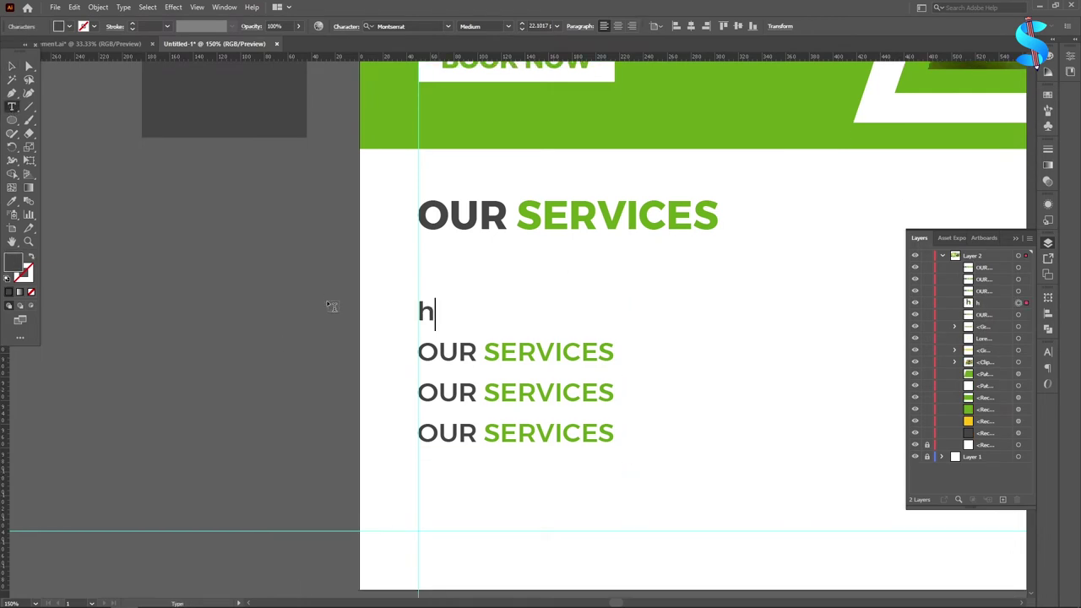
pyautogui.write('Hervesting')
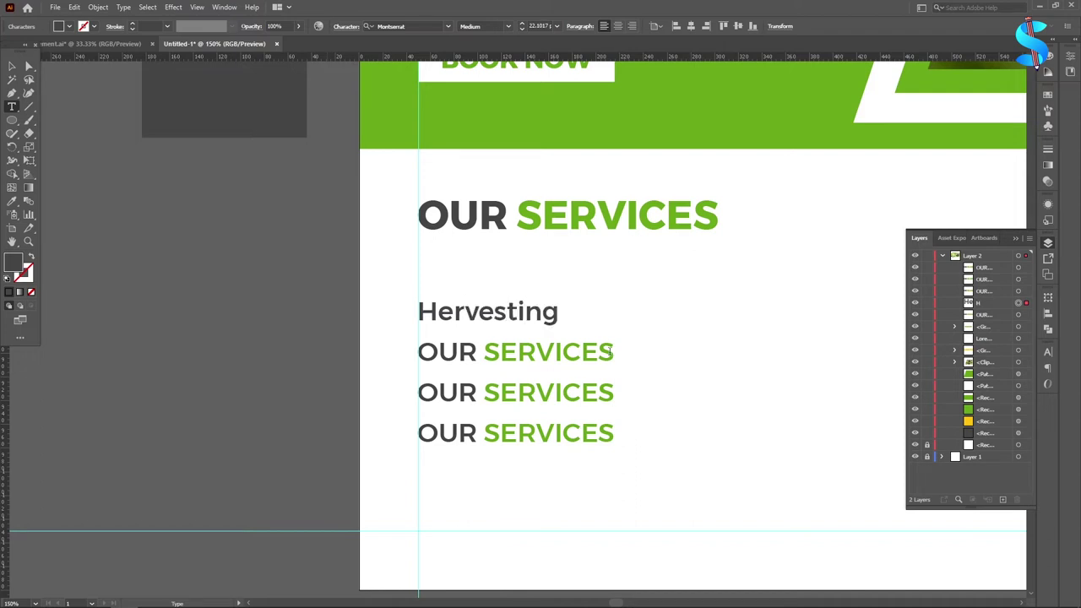
# Step: Replace the text of the second small line with "Liquid Fertilizer"
pyautogui.moveTo(612, 353); pyautogui.dragTo(309, 340)
pyautogui.write('Lip')
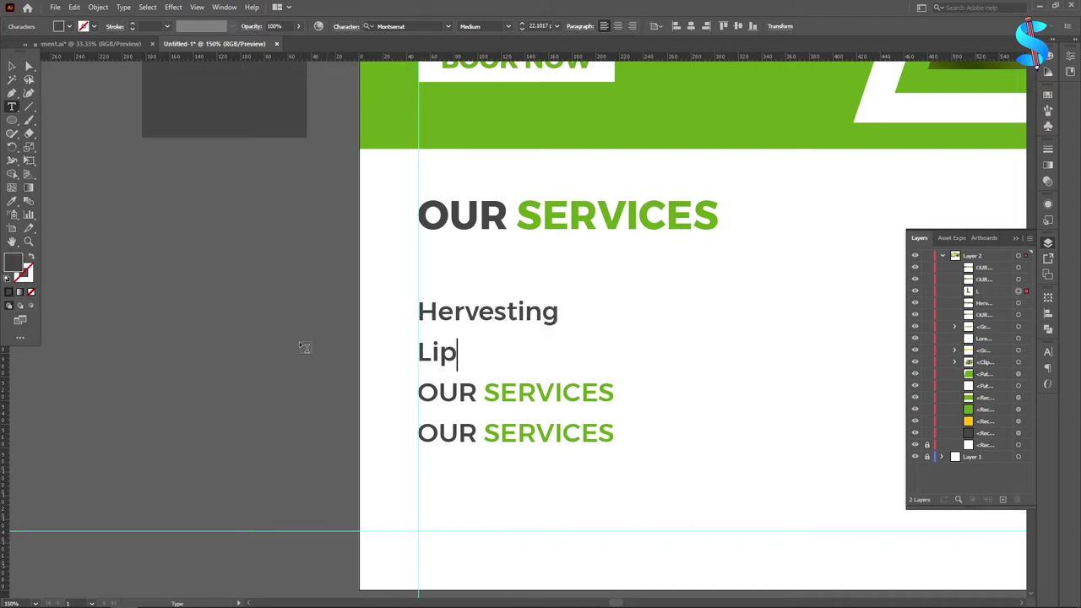
pyautogui.press('BackSpace')
pyautogui.write('quid Fertil')
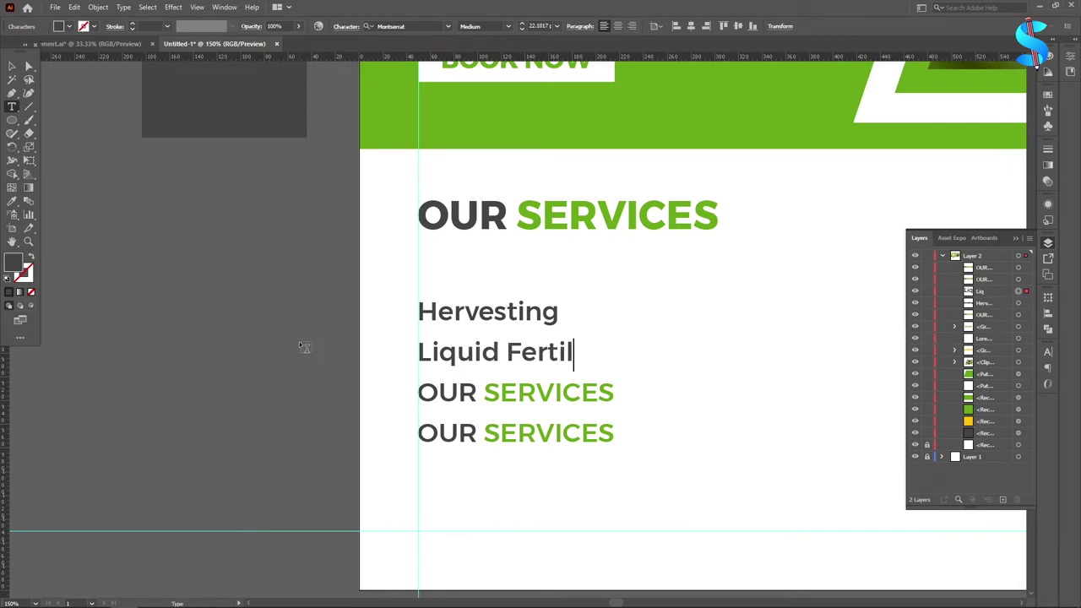
pyautogui.write('izer')
# Step: Replace the third line's text with "Land Preparation" and the fourth's with "Plant Protection", and deselect the text
pyautogui.moveTo(606, 394); pyautogui.dragTo(364, 379)
pyautogui.write('Land Preparation')
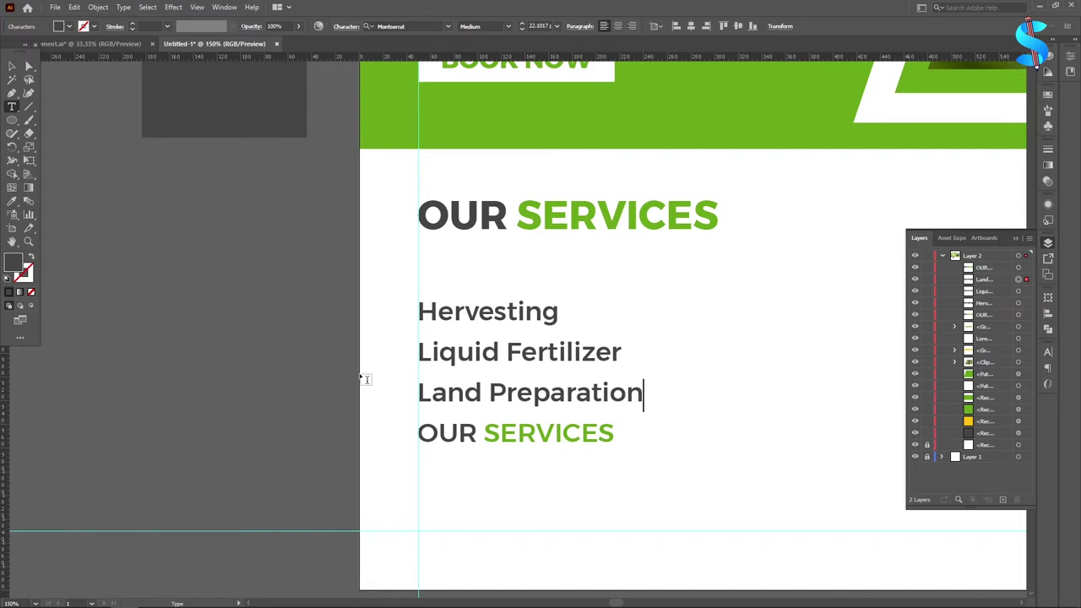
pyautogui.moveTo(611, 434); pyautogui.dragTo(309, 417)
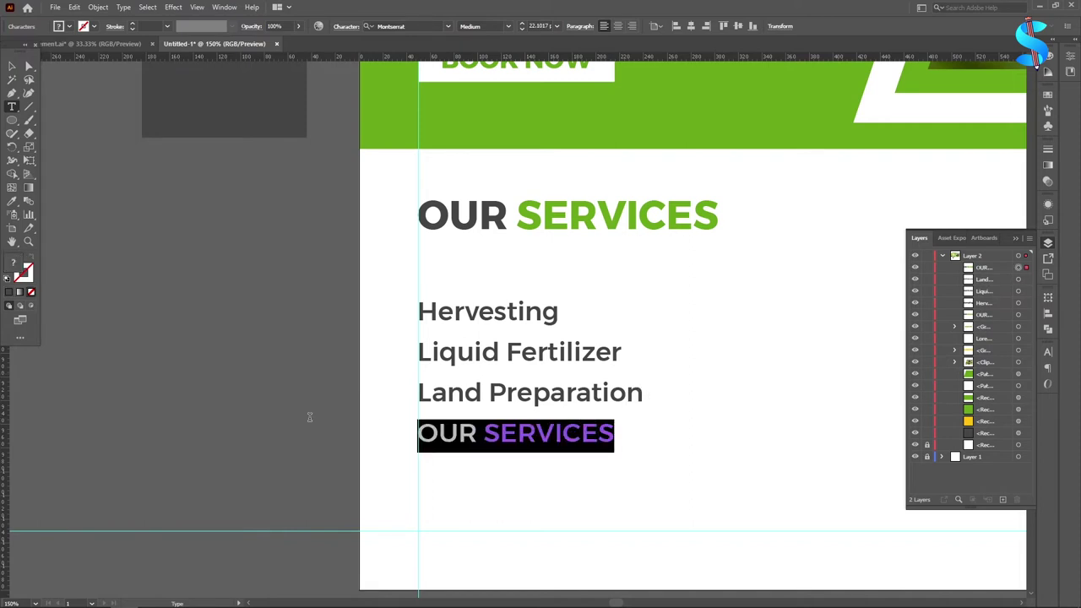
pyautogui.write('Plant Protection')
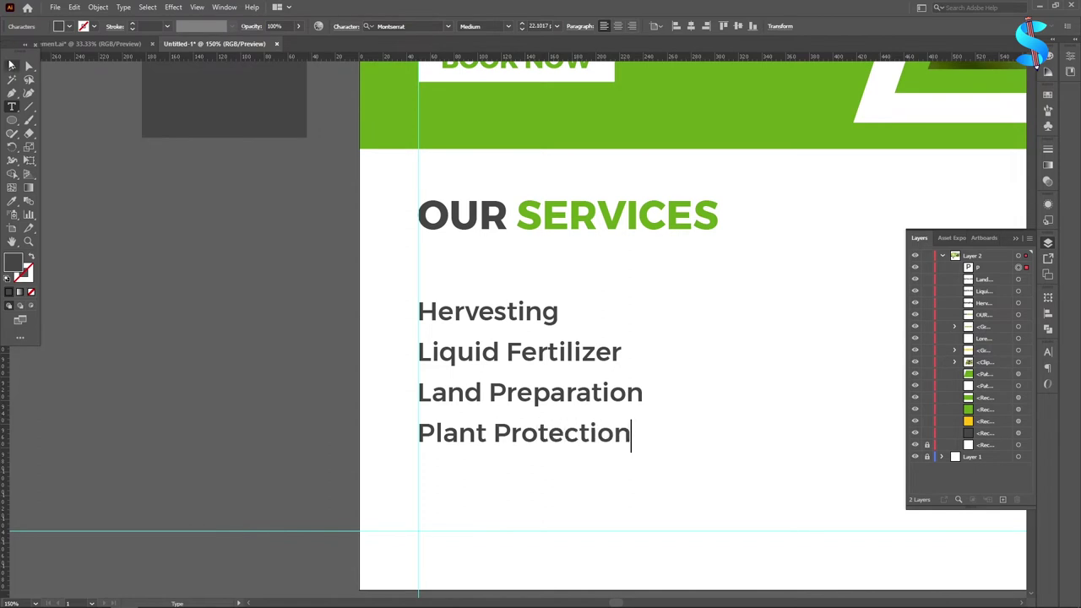
pyautogui.click(11, 65)
pyautogui.scroll(-2, 166, 240)
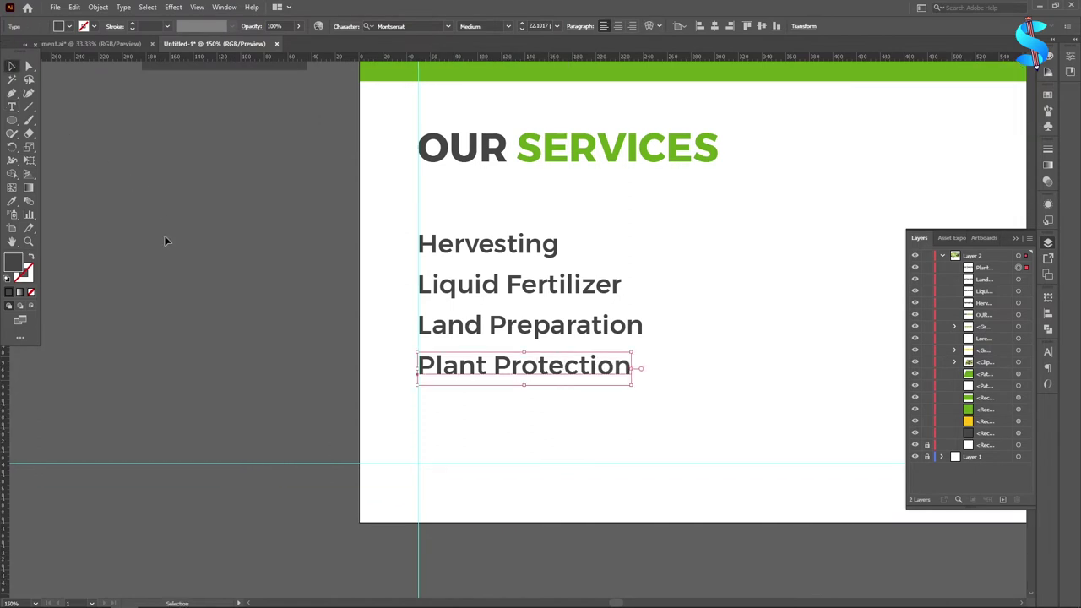
pyautogui.click(167, 240)
# Step: Set the font size of all four service lines to 28 pt and deselect them
pyautogui.scroll(-4, 541, 260)
pyautogui.scroll(2, 589, 263)
pyautogui.scroll(2, 572, 304)
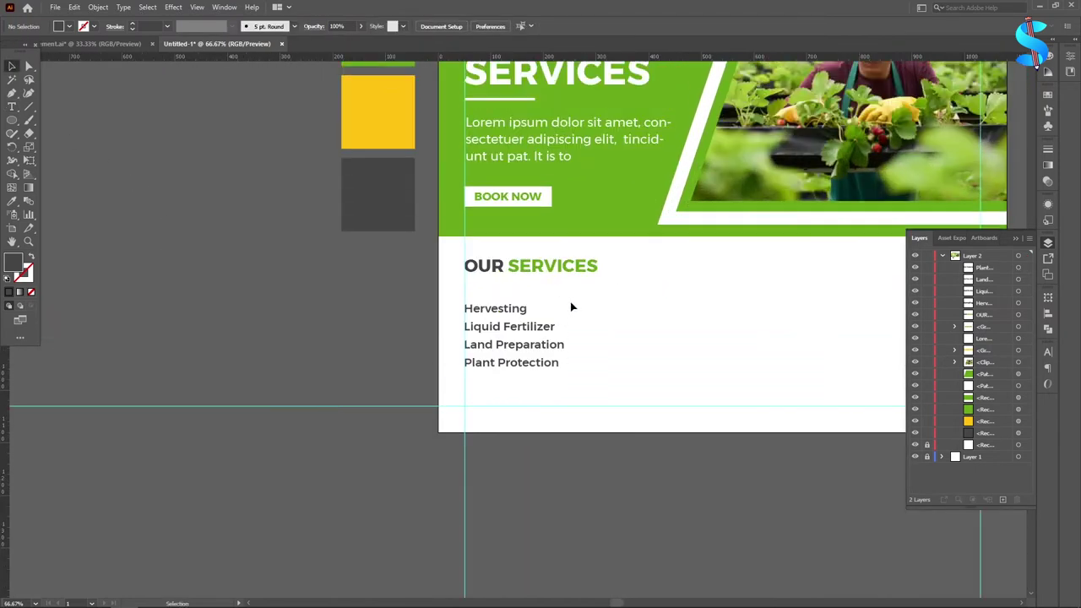
pyautogui.scroll(1, 553, 326)
pyautogui.click(559, 361)
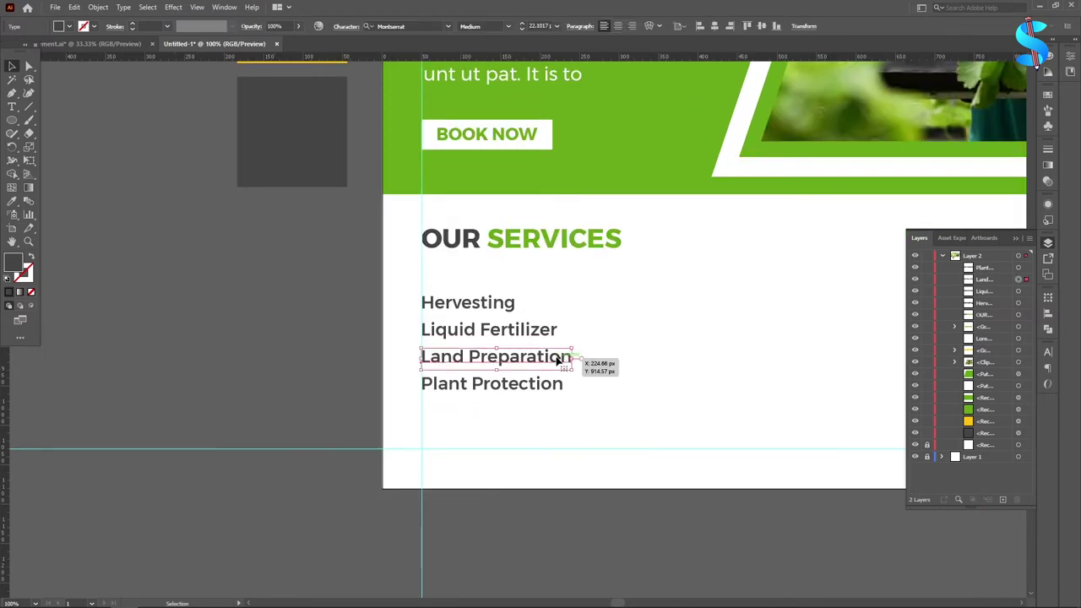
pyautogui.click(246, 304)
pyautogui.click(535, 383)
pyautogui.keyDown('shift'); pyautogui.click(526, 360); pyautogui.keyUp('shift')
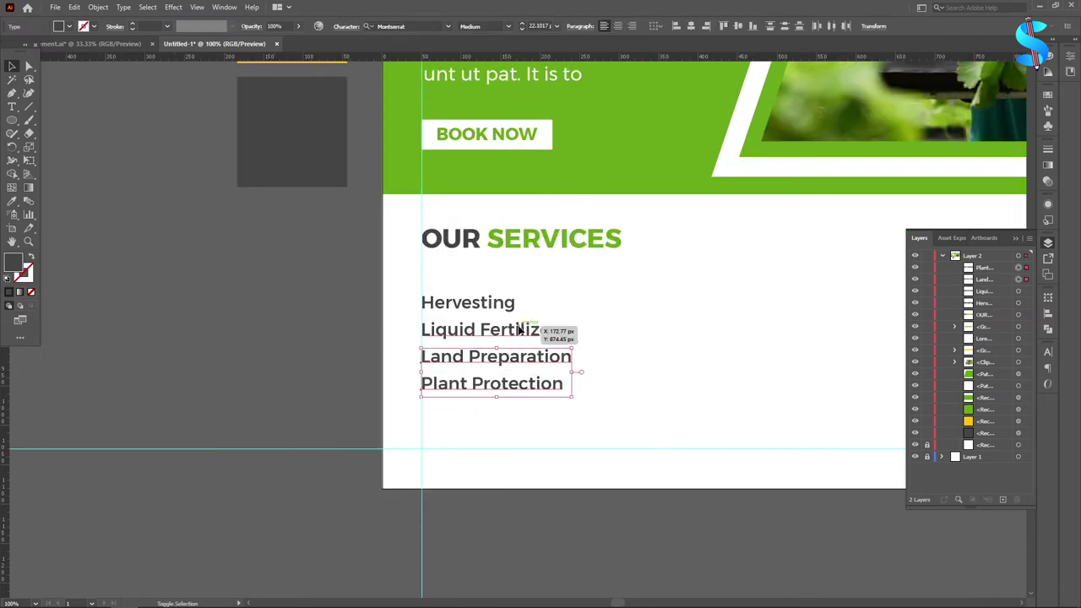
pyautogui.keyDown('shift'); pyautogui.click(520, 329); pyautogui.keyUp('shift')
pyautogui.keyDown('shift'); pyautogui.click(506, 305); pyautogui.keyUp('shift')
pyautogui.scroll(7, 524, 26)
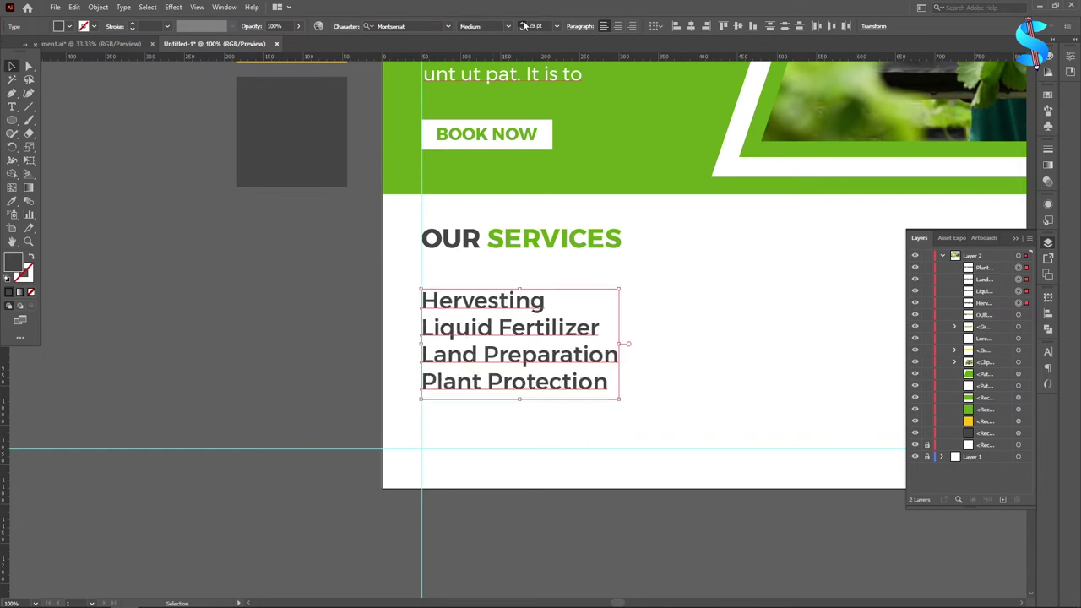
pyautogui.click(524, 30)
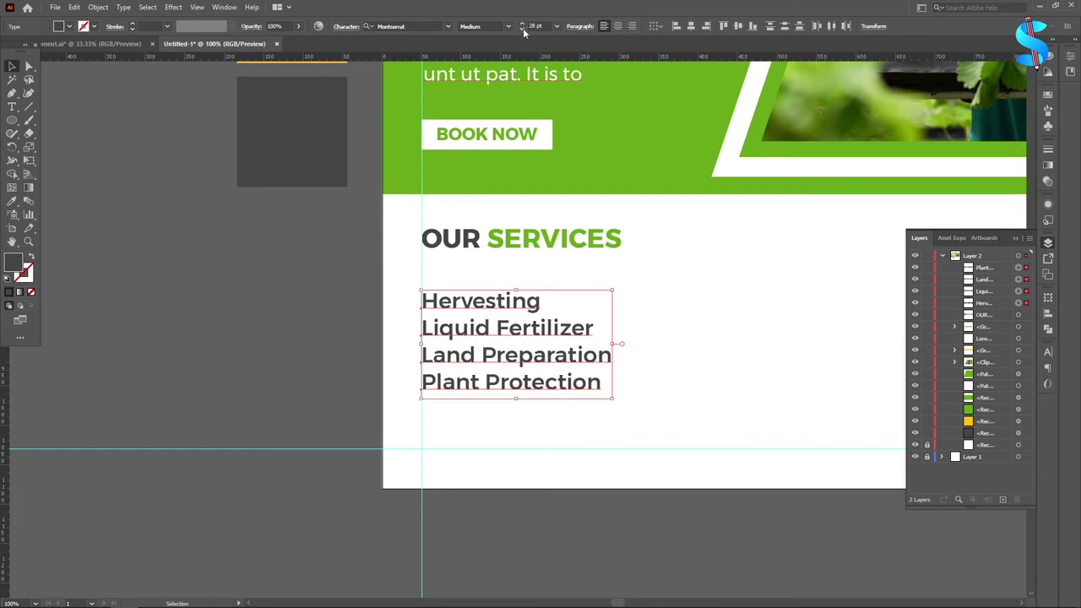
pyautogui.click(311, 285)
# Step: Move the "Plant Protection" line straight down about 27 px
pyautogui.scroll(3, 476, 381)
pyautogui.click(476, 385)
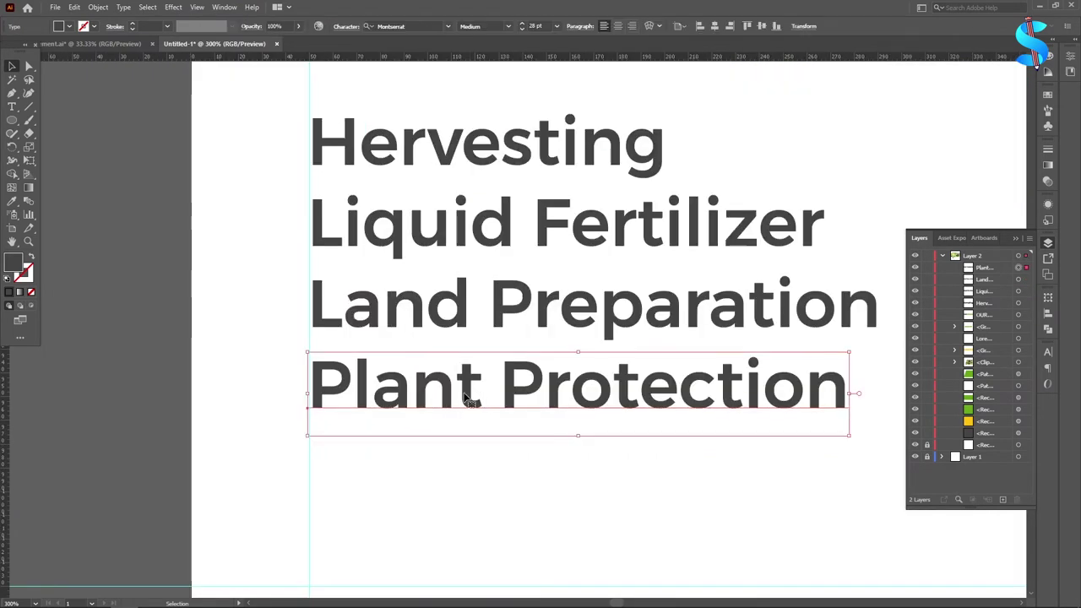
pyautogui.press('Down')
pyautogui.press('Down')
pyautogui.press('Down')
pyautogui.press('Down')
pyautogui.press('Down')
pyautogui.press('Down')
pyautogui.press('Down')
pyautogui.press('Down')
pyautogui.press('Down')
pyautogui.press('Down')
pyautogui.press('Down')
pyautogui.press('Down')
pyautogui.press('Down')
pyautogui.press('Down')
pyautogui.press('Down')
pyautogui.press('Down')
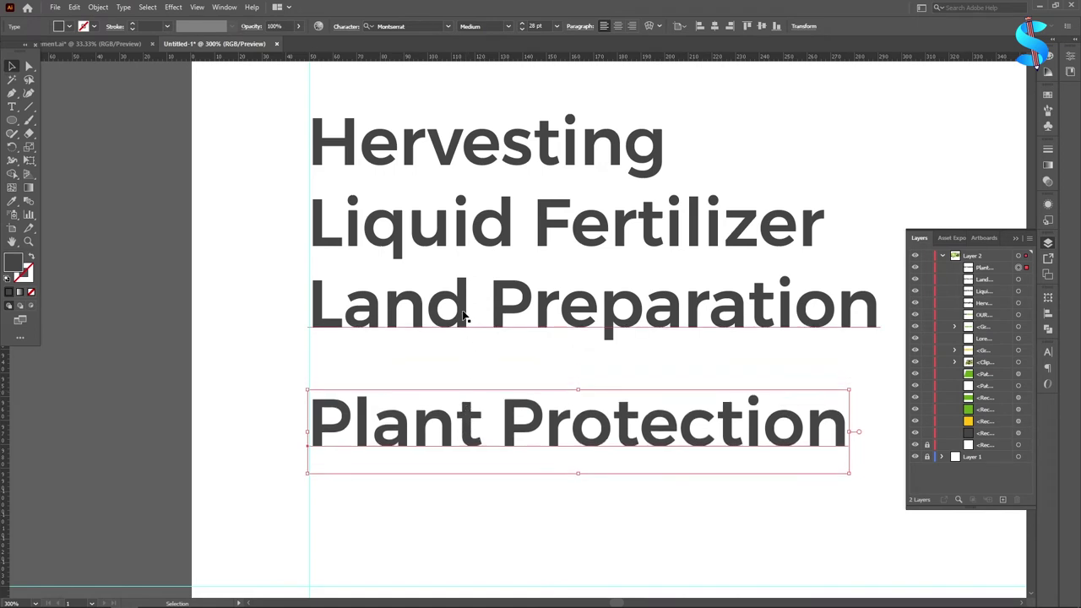
pyautogui.press('Down')
pyautogui.press('Down')
pyautogui.press('Down')
pyautogui.press('Down')
pyautogui.press('Down')
pyautogui.press('Down')
pyautogui.press('Down')
pyautogui.press('Down')
pyautogui.press('Down')
pyautogui.press('Down')
pyautogui.press('Down')
# Step: Move the "Land Preparation" line straight down about 16 px
pyautogui.click(463, 315)
pyautogui.press('Down')
pyautogui.press('Down')
pyautogui.press('Down')
pyautogui.press('Down')
pyautogui.press('Down')
pyautogui.press('Down')
pyautogui.press('Down')
pyautogui.press('Down')
pyautogui.press('Down')
pyautogui.press('Down')
pyautogui.press('Down')
pyautogui.press('Down')
pyautogui.press('Down')
pyautogui.press('Down')
pyautogui.press('Down')
pyautogui.press('Down')
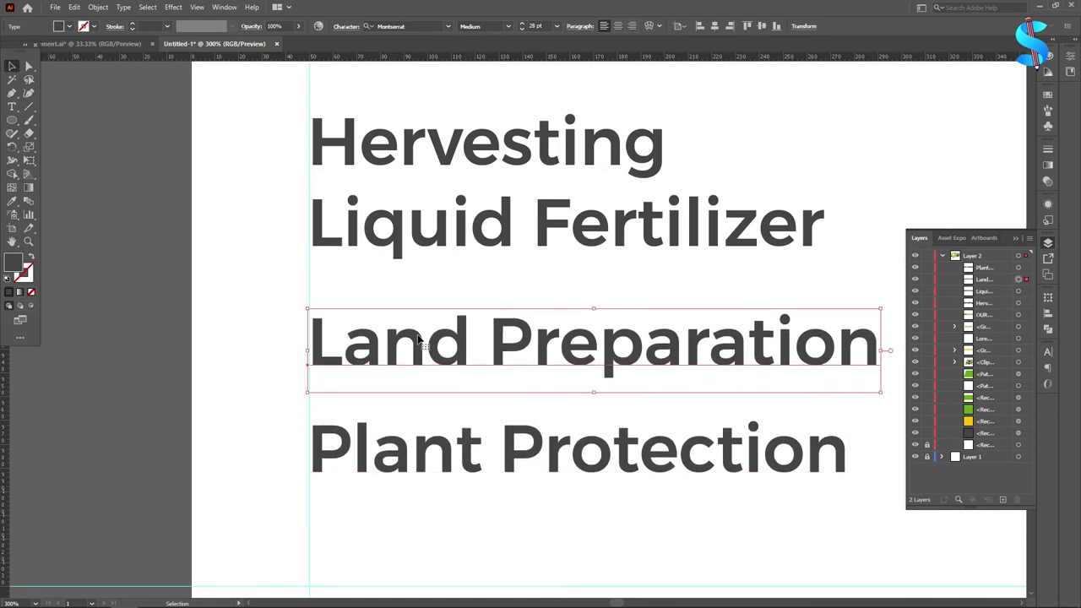
# Step: Move the "Liquid Fertilizer" line straight down about 9 px
pyautogui.click(434, 232)
pyautogui.press('Down')
pyautogui.press('Down')
pyautogui.press('Down')
pyautogui.press('Down')
pyautogui.press('Down')
pyautogui.press('Down')
pyautogui.press('Down')
pyautogui.press('Down')
pyautogui.press('Up')
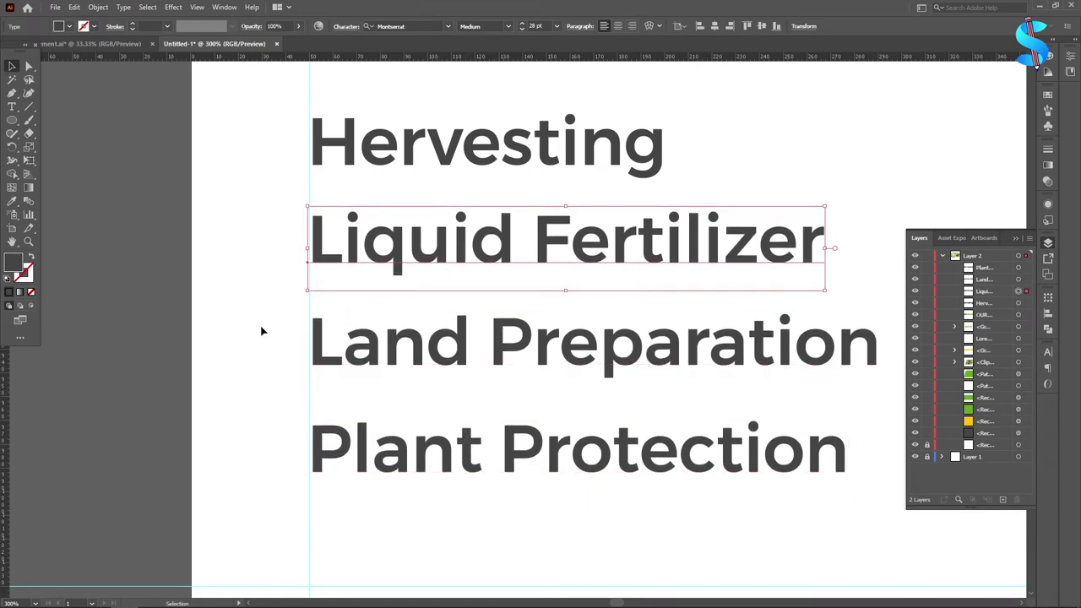
pyautogui.press('Down')
pyautogui.press('Down')
# Step: Nudge the "Land Preparation" line straight down about 3 px to even out the line spacing, and deselect it
pyautogui.click(428, 361)
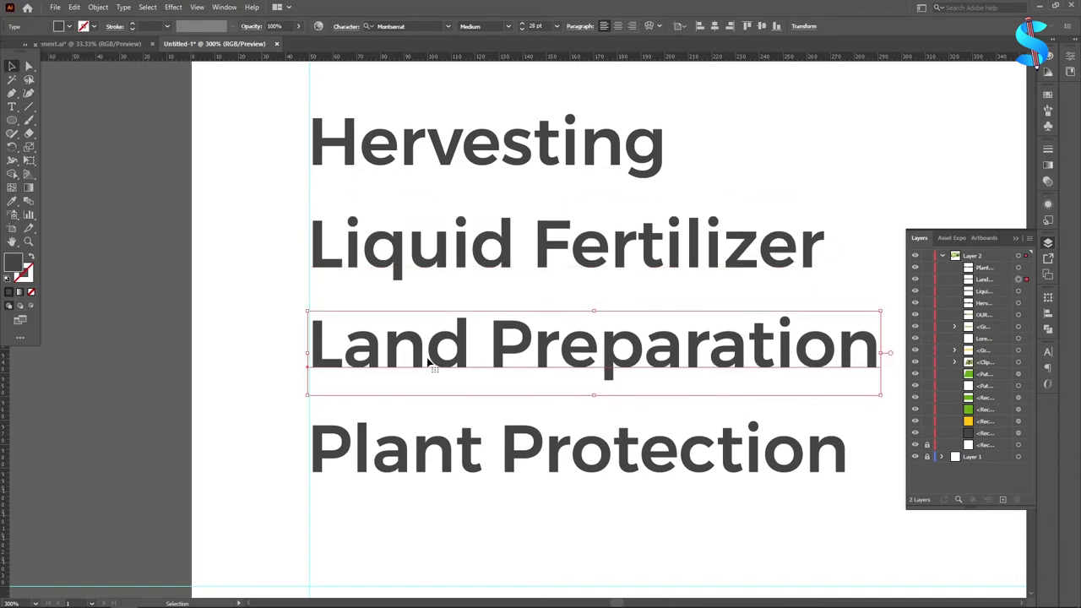
pyautogui.press('Down')
pyautogui.press('Down')
pyautogui.click(238, 357)
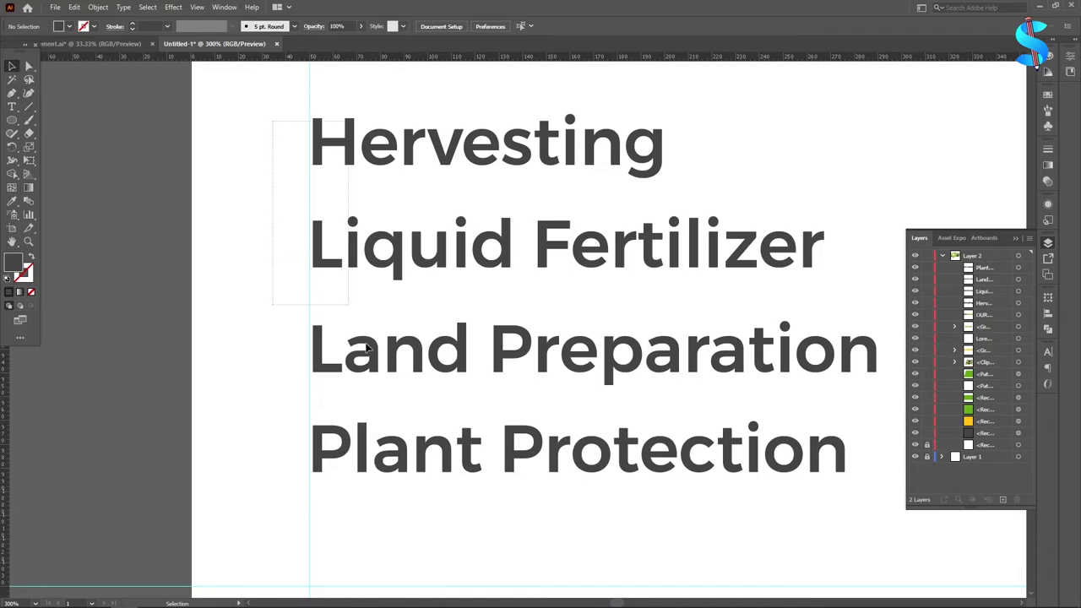
# Step: Group the four service lines, move the group straight right about 26 px from the vertical guide, and deselect it
pyautogui.moveTo(367, 348); pyautogui.dragTo(451, 474)
pyautogui.scroll(-2, 451, 452)
pyautogui.hotkey('ctrl', 'g')
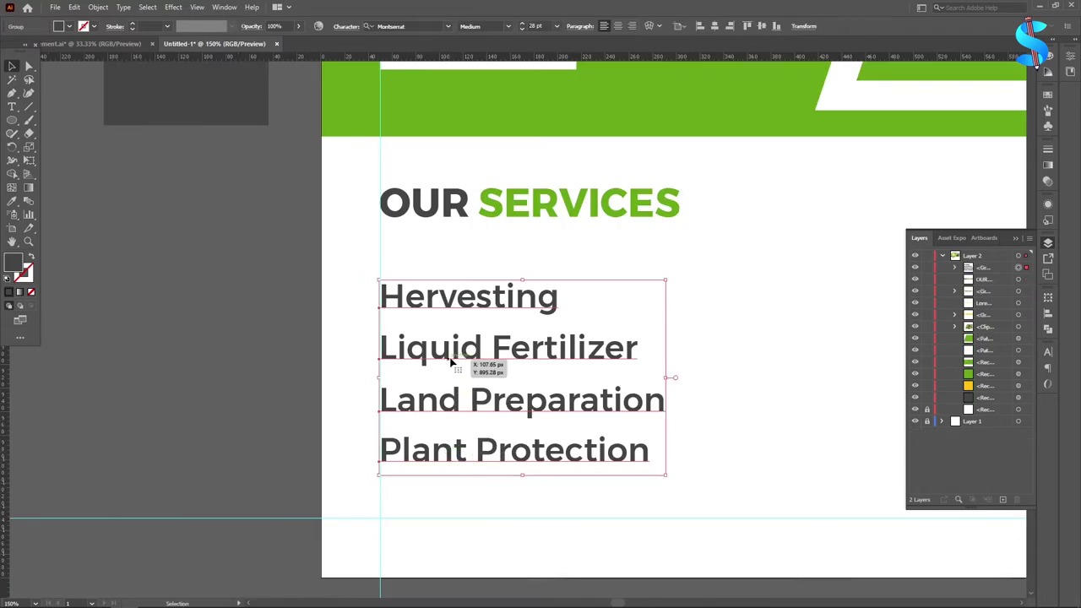
pyautogui.moveTo(452, 361)
pyautogui.mouseDown()
pyautogui.moveTo(517, 359)
pyautogui.moveTo(473, 358)
pyautogui.mouseUp()
pyautogui.click(217, 335)
# Step: Draw a circle about 12.8 px across just before "Hervesting" and fill it with the sampled green
pyautogui.click(12, 122)
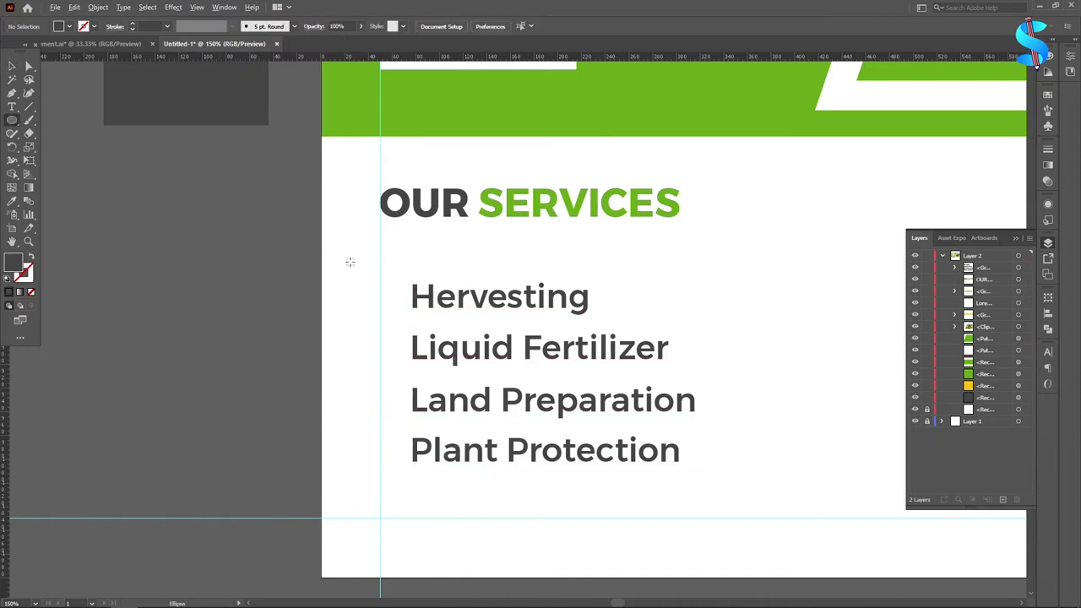
pyautogui.scroll(5, 399, 300)
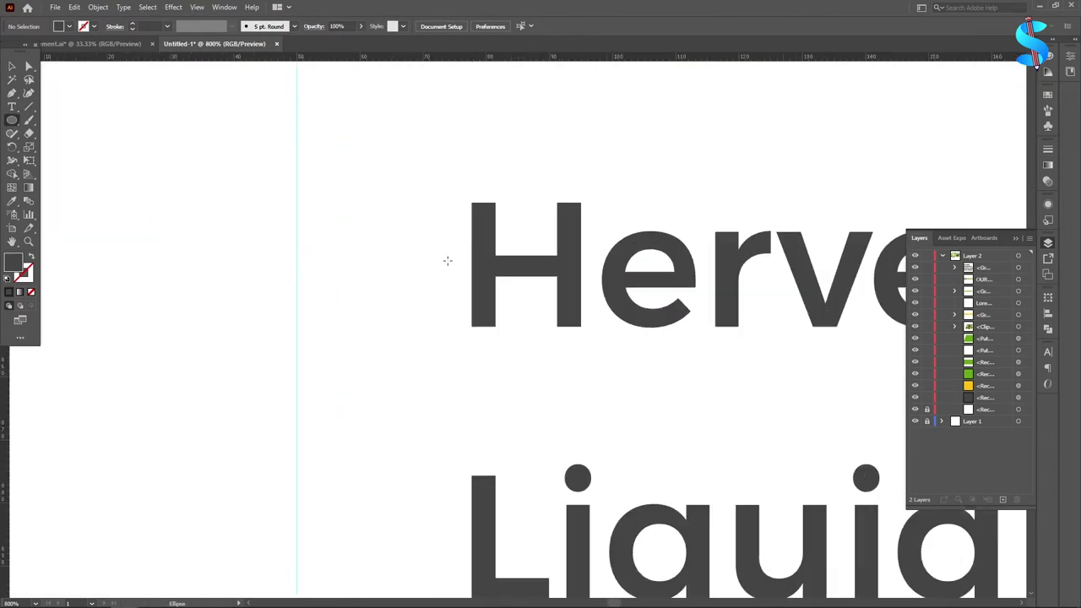
pyautogui.moveTo(393, 264); pyautogui.dragTo(435, 305)
pyautogui.click(12, 202)
pyautogui.scroll(-4, 454, 392)
pyautogui.click(568, 126)
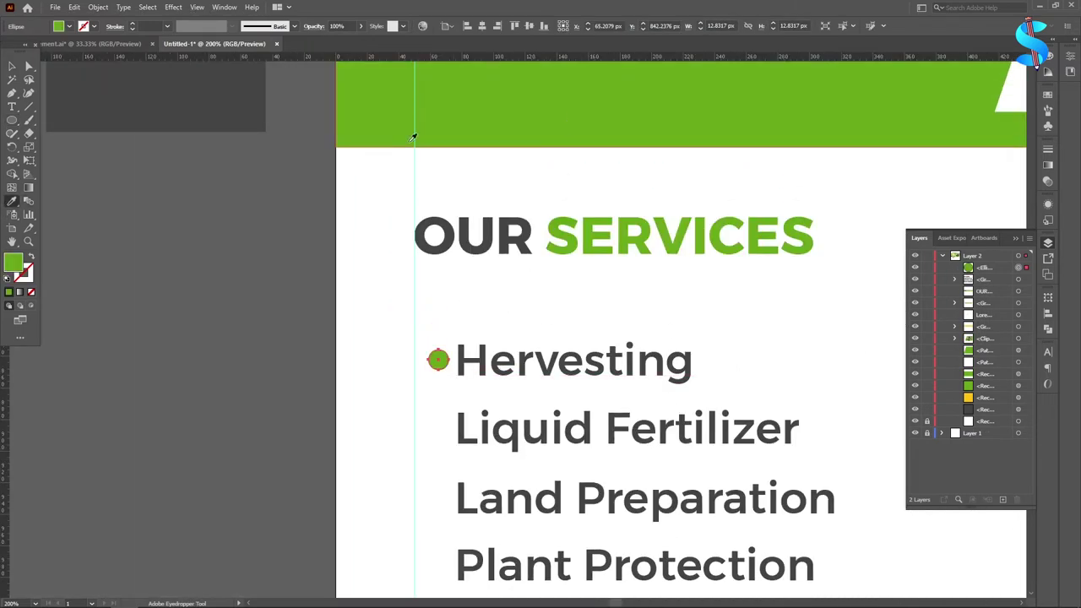
pyautogui.click(12, 67)
pyautogui.click(100, 230)
# Step: Copy the green bullet straight down to the "Liquid Fertilizer" line and repeat the copy for the two remaining lines
pyautogui.scroll(-3, 434, 350)
pyautogui.scroll(3, 438, 293)
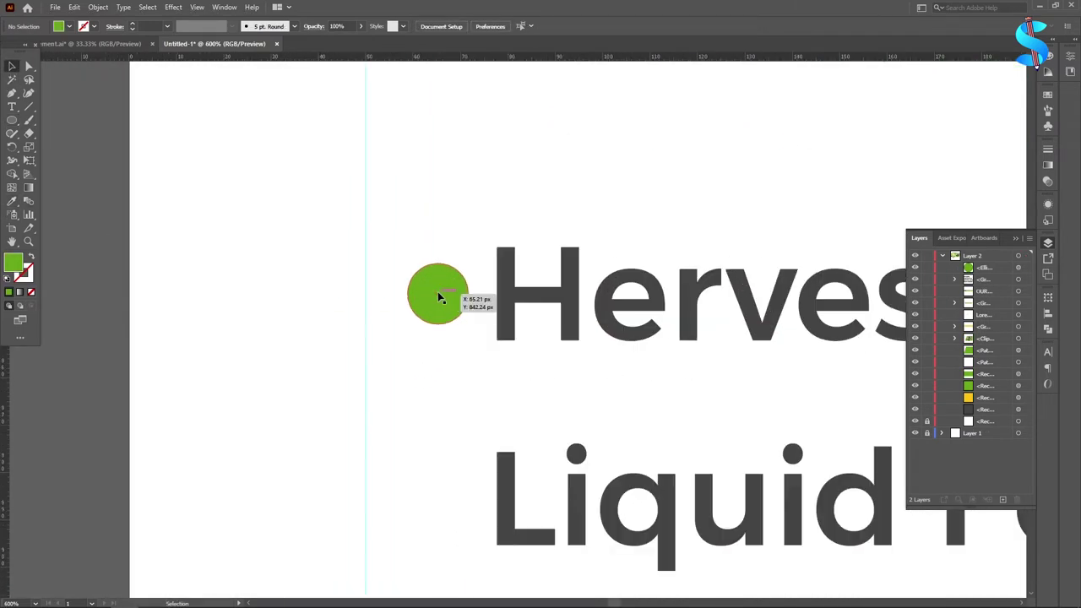
pyautogui.moveTo(439, 297); pyautogui.dragTo(435, 510)
pyautogui.scroll(-2, 435, 487)
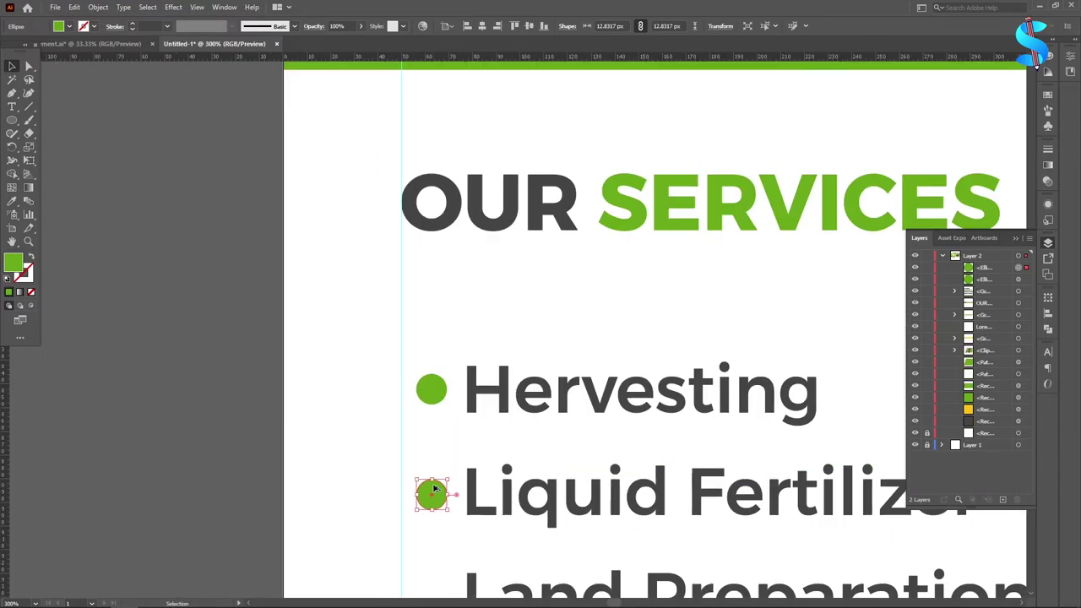
pyautogui.scroll(-4, 499, 477)
pyautogui.scroll(1, 508, 475)
pyautogui.hotkey('ctrl', 'd')
pyautogui.hotkey('ctrl', 'd')
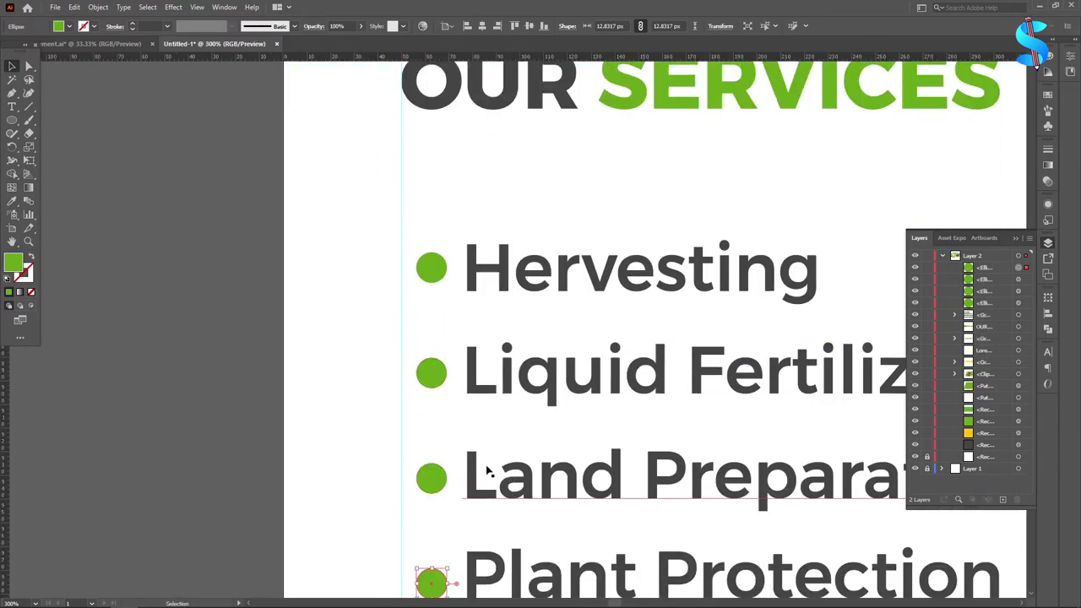
pyautogui.scroll(-2, 487, 469)
pyautogui.click(333, 394)
# Step: Nudge the "Plant Protection" and "Land Preparation" bullets up slightly so each is vertically centred on its text line
pyautogui.scroll(4, 457, 485)
pyautogui.scroll(1, 471, 510)
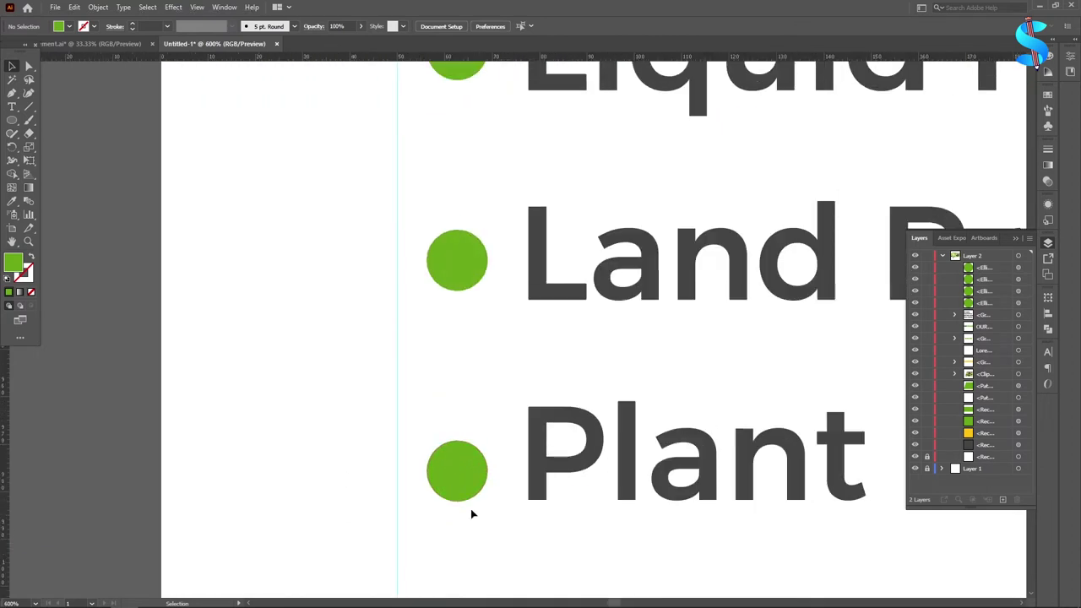
pyautogui.click(457, 477)
pyautogui.scroll(-2, 469, 334)
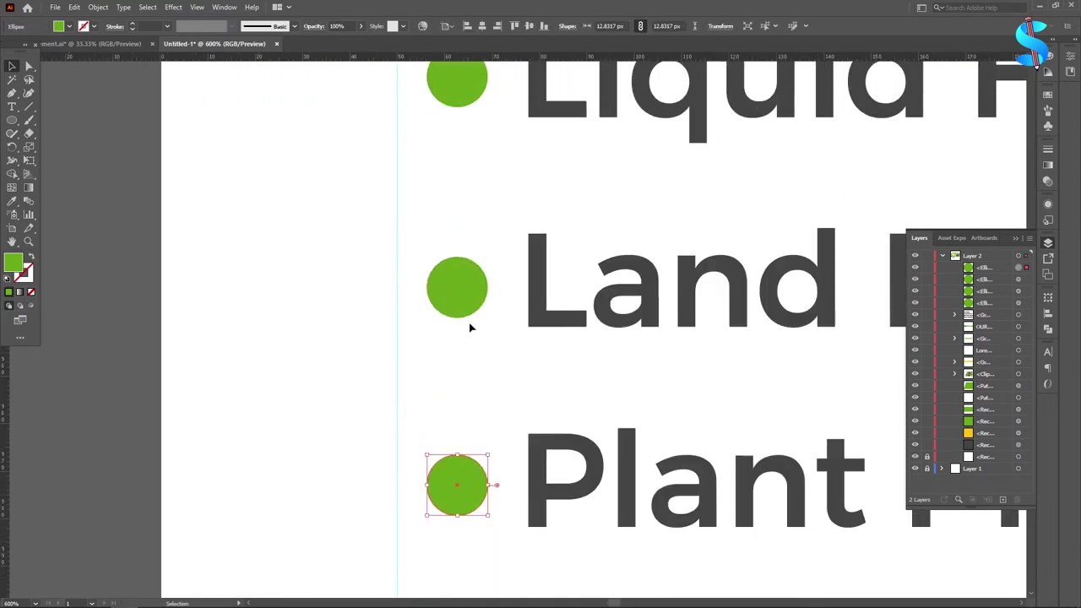
pyautogui.click(272, 351)
pyautogui.click(457, 413)
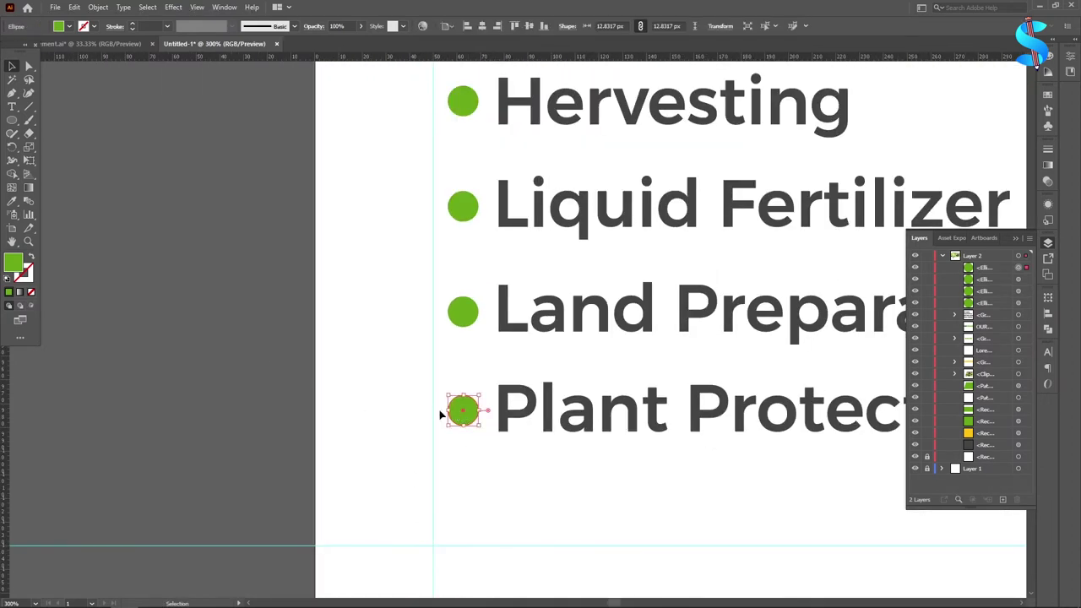
pyautogui.press('Up')
pyautogui.click(266, 380)
pyautogui.click(465, 314)
pyautogui.press('Up')
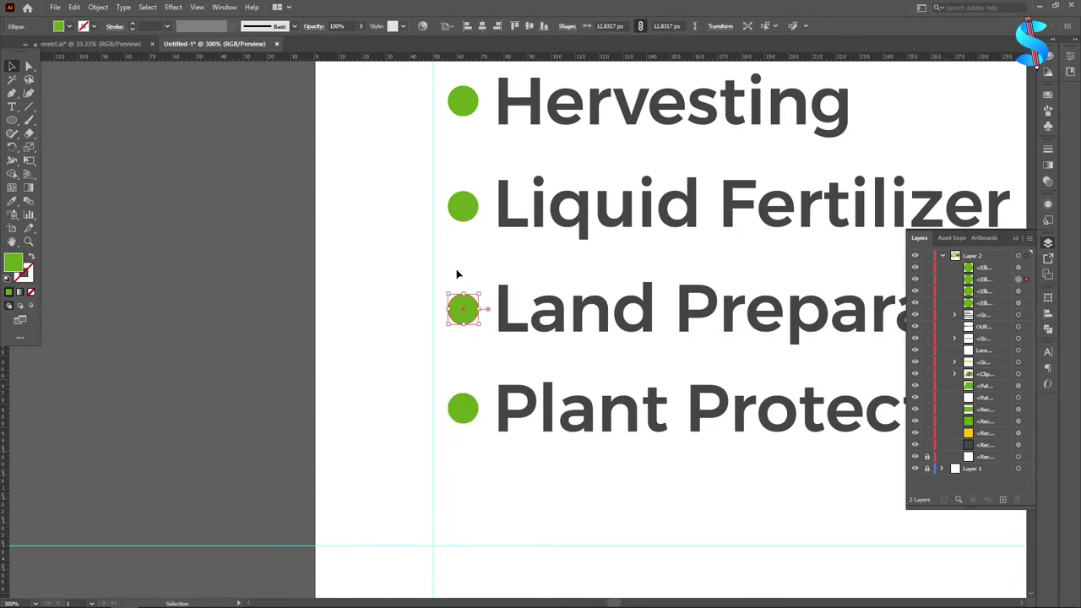
pyautogui.click(457, 211)
pyautogui.click(269, 255)
# Step: Group the four green bullets and deselect them
pyautogui.moveTo(397, 79); pyautogui.dragTo(477, 441)
pyautogui.hotkey('ctrl', 'g')
pyautogui.scroll(-2, 435, 384)
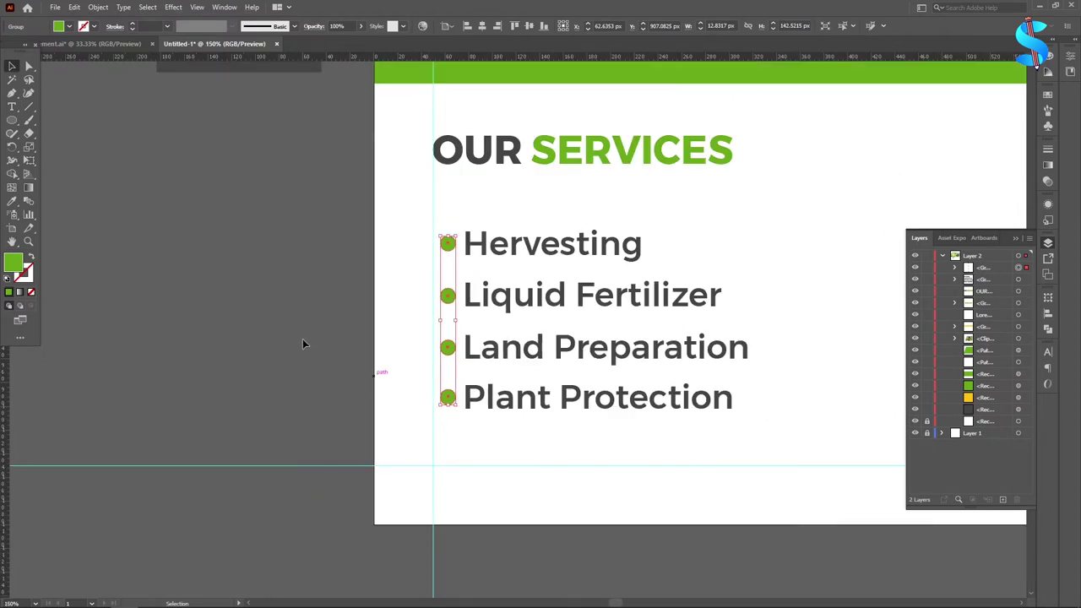
pyautogui.click(303, 341)
# Step: Group the bullets with the service lines and move the group about 6 px left to the vertical guide
pyautogui.scroll(-2, 394, 321)
pyautogui.scroll(1, 518, 309)
pyautogui.scroll(1, 489, 316)
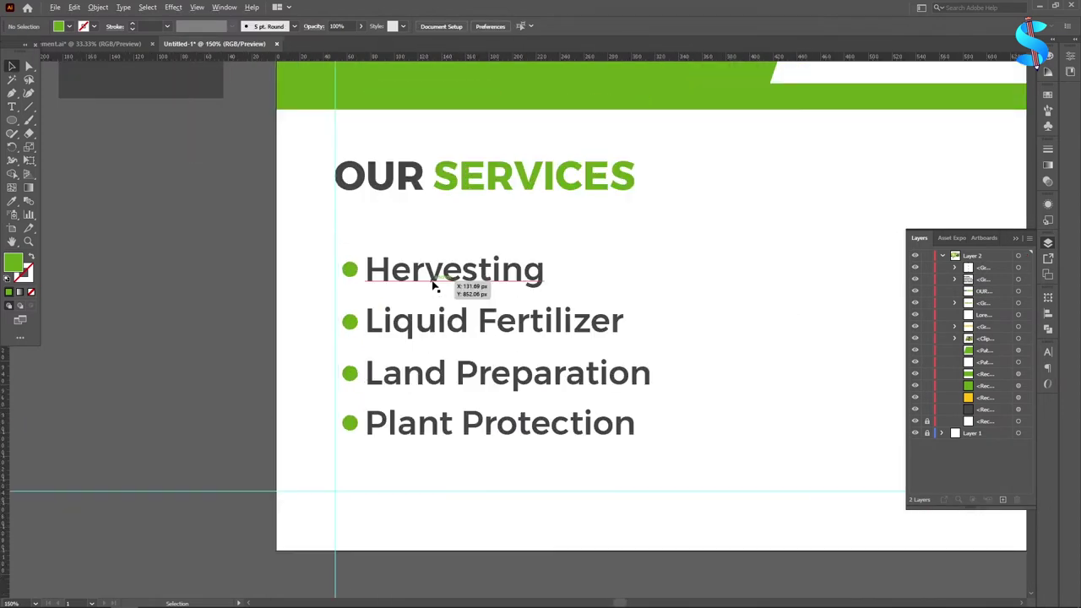
pyautogui.moveTo(483, 438); pyautogui.dragTo(484, 437)
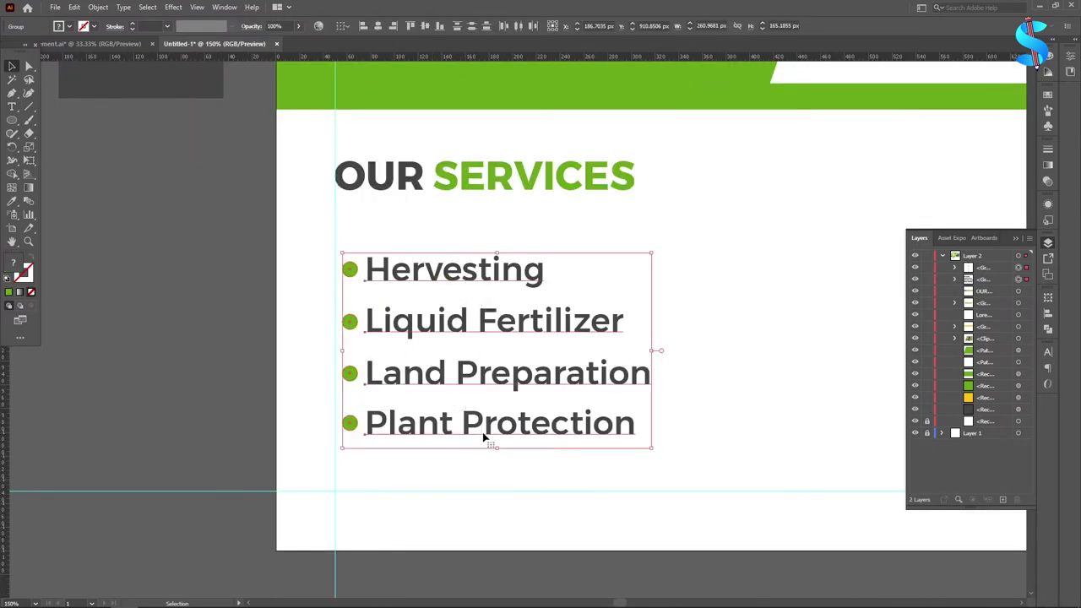
pyautogui.hotkey('ctrl', 'g')
pyautogui.press('Left')
pyautogui.press('Left')
pyautogui.press('Left')
pyautogui.press('Left')
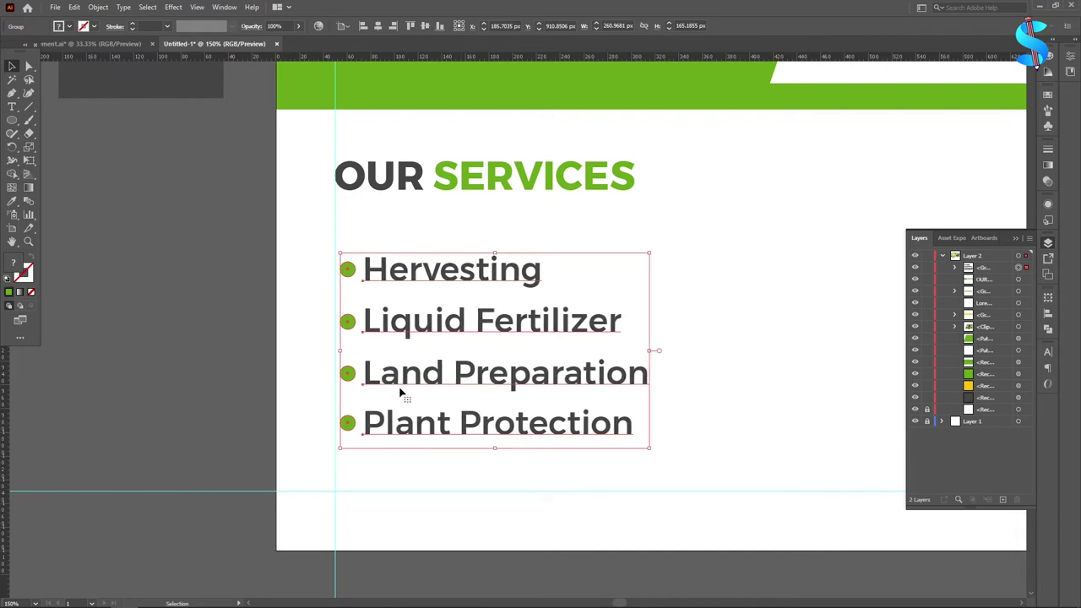
pyautogui.press('Left')
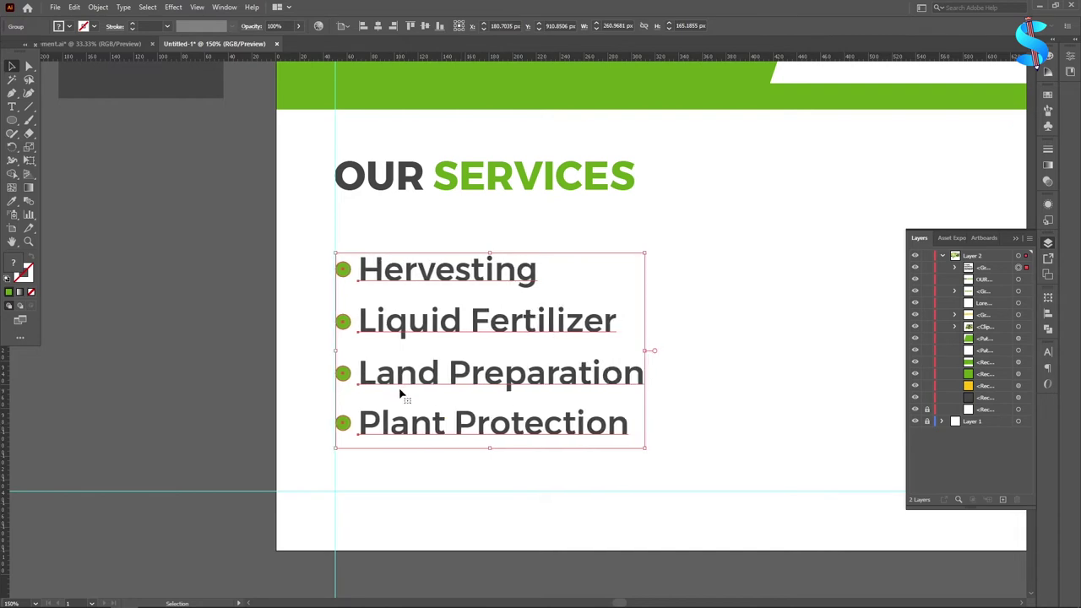
# Step: Move the grouped services list straight down 50 px and deselect it
pyautogui.hotkey('shift', 'Down')
pyautogui.hotkey('shift', 'Down')
pyautogui.hotkey('shift', 'Down')
pyautogui.hotkey('shift', 'Down')
pyautogui.hotkey('shift', 'Down')
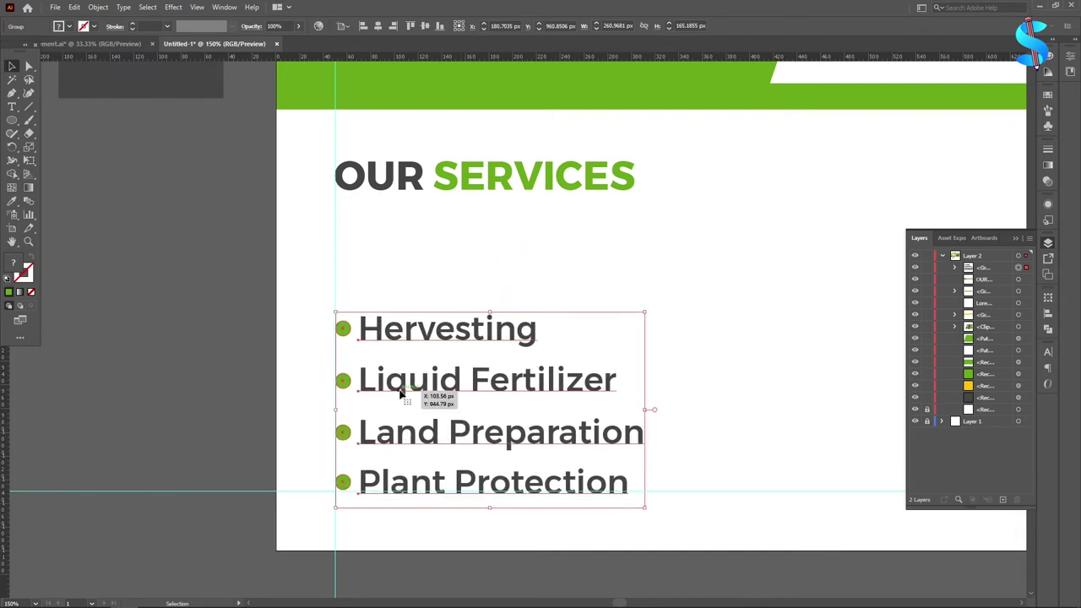
pyautogui.click(166, 301)
# Step: Scale the services list group up proportionally to about 330 px wide, keeping its left edge on the vertical guide
pyautogui.scroll(-3, 401, 304)
pyautogui.scroll(2, 430, 325)
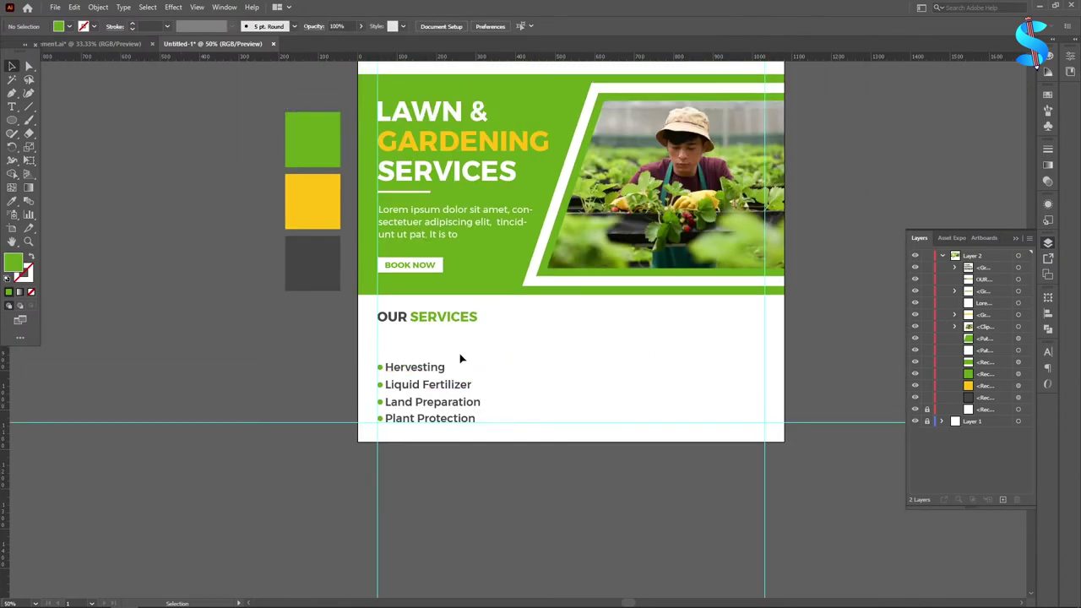
pyautogui.scroll(2, 407, 319)
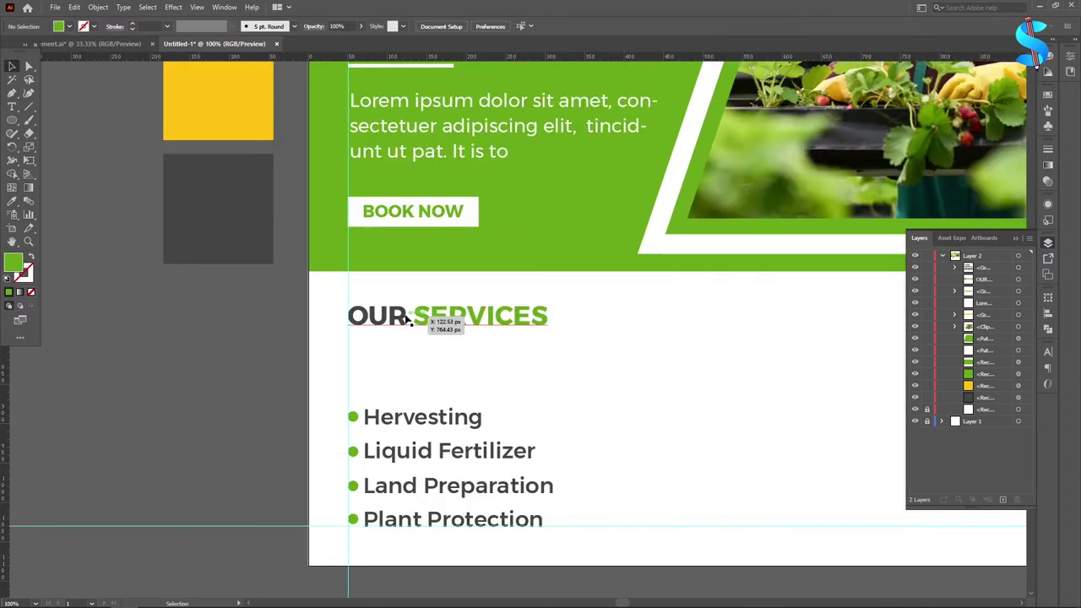
pyautogui.click(442, 419)
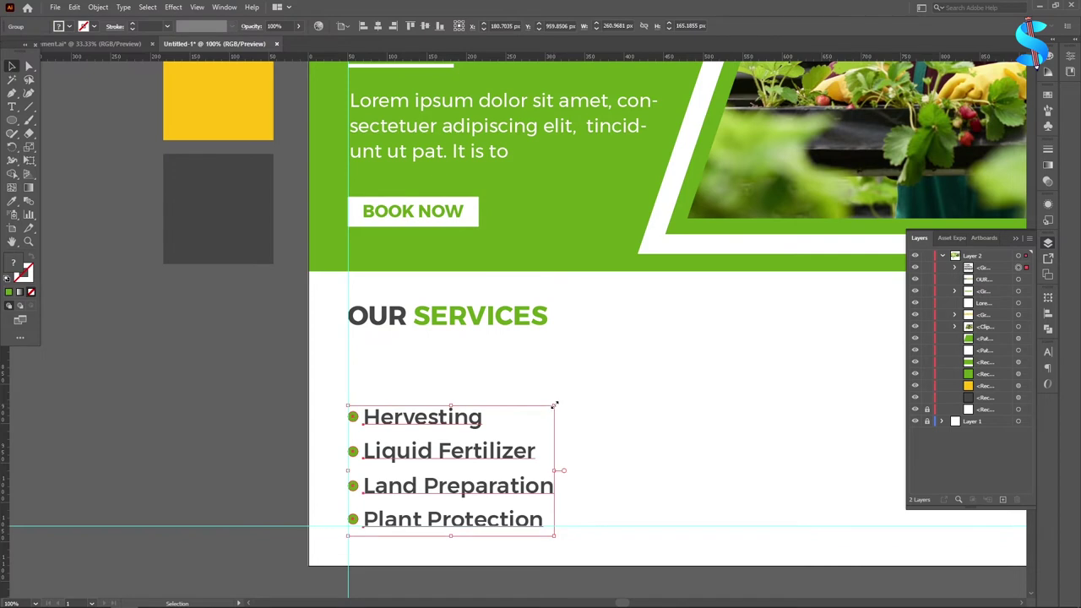
pyautogui.moveTo(554, 404); pyautogui.dragTo(616, 364)
pyautogui.click(611, 368)
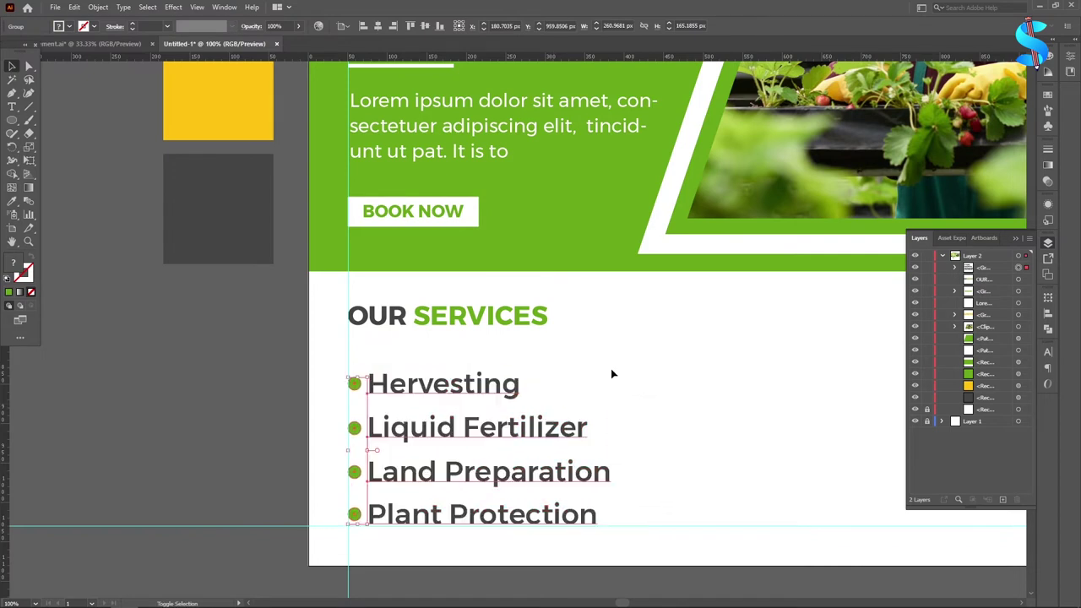
# Step: Scale the "OUR SERVICES" heading up to about 51 pt, nudge it up a few pixels, and deselect it
pyautogui.click(524, 322)
pyautogui.moveTo(550, 337); pyautogui.dragTo(654, 389)
pyautogui.press('Up')
pyautogui.press('Up')
pyautogui.press('Up')
pyautogui.press('Up')
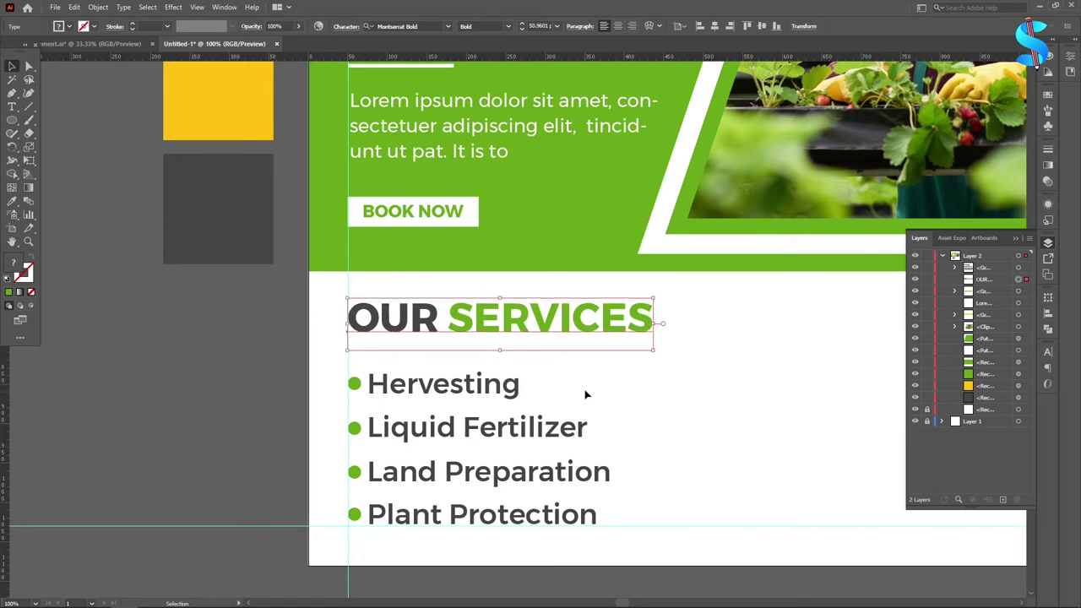
pyautogui.click(252, 372)
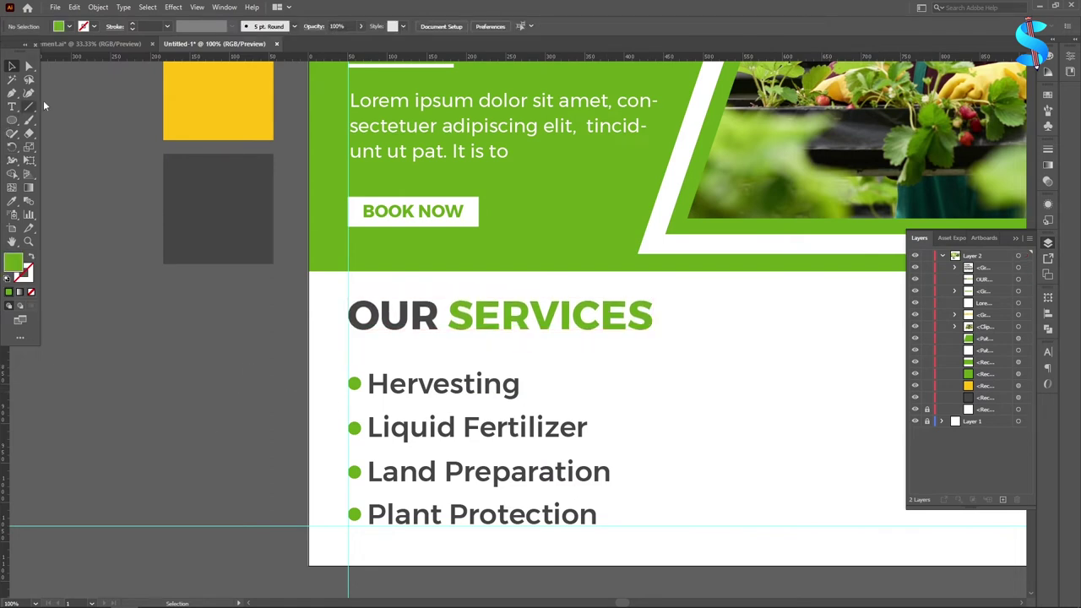
# Step: Draw a thin green rectangle about 166 × 5.7 px under the "OUR SERVICES" heading, starting at the vertical guide
pyautogui.rightClick(16, 120)
pyautogui.click(48, 121)
pyautogui.scroll(-1, 410, 345)
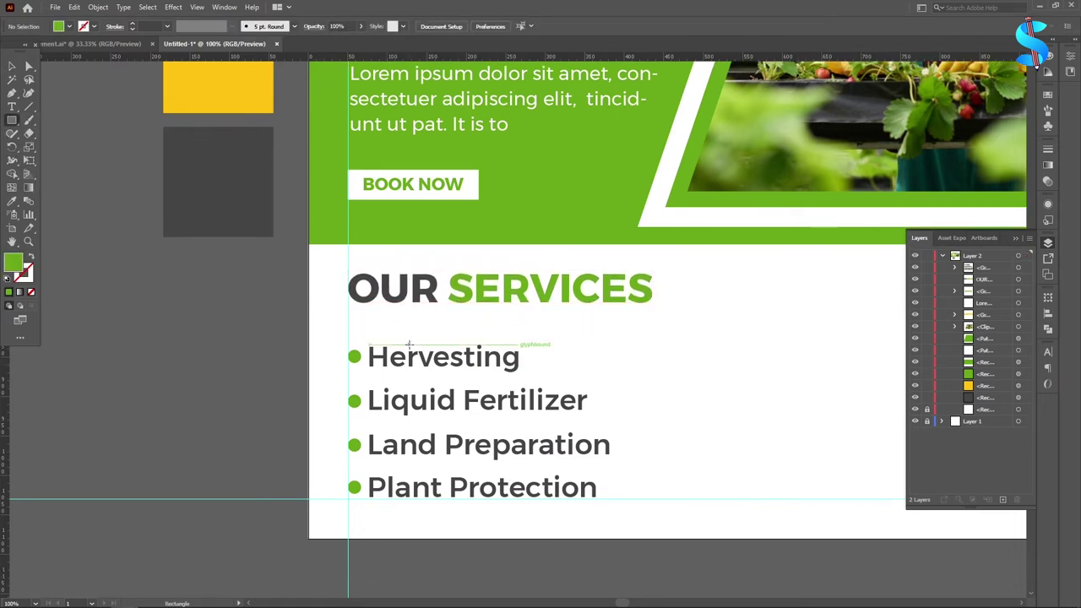
pyautogui.scroll(1, 402, 340)
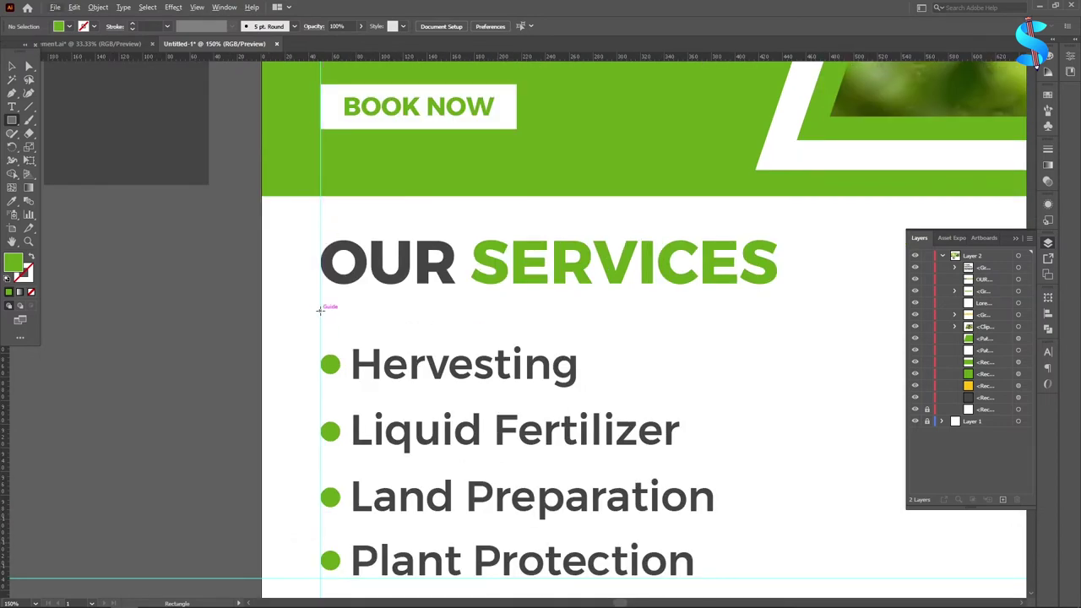
pyautogui.moveTo(320, 306); pyautogui.dragTo(517, 314)
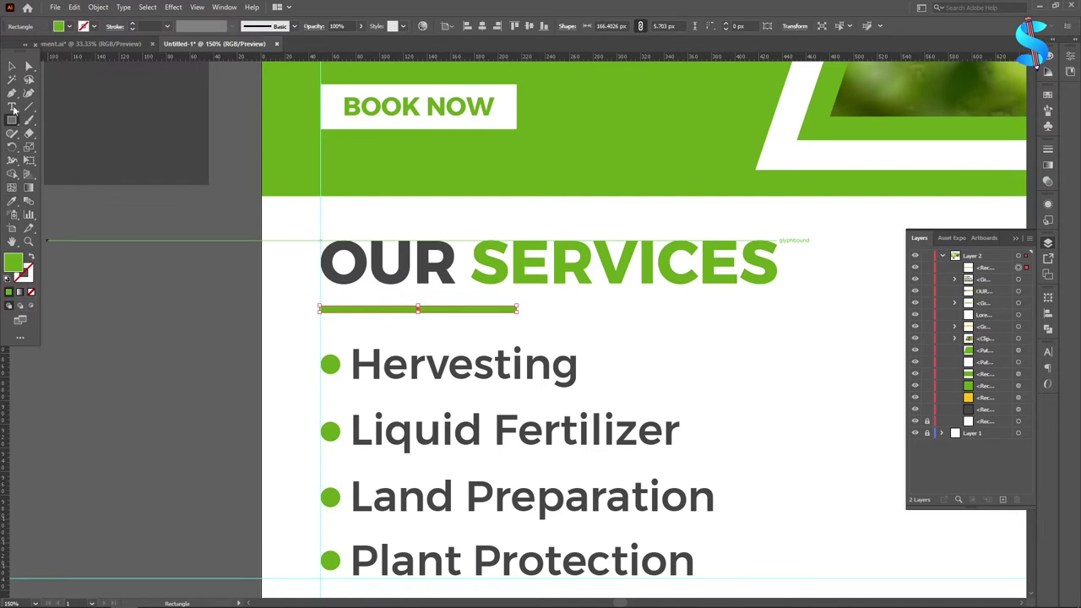
pyautogui.click(10, 68)
pyautogui.click(103, 218)
# Step: Recolour the word "OUR" with the band's green and the word "SERVICES" with the dark grey swatch
pyautogui.click(12, 106)
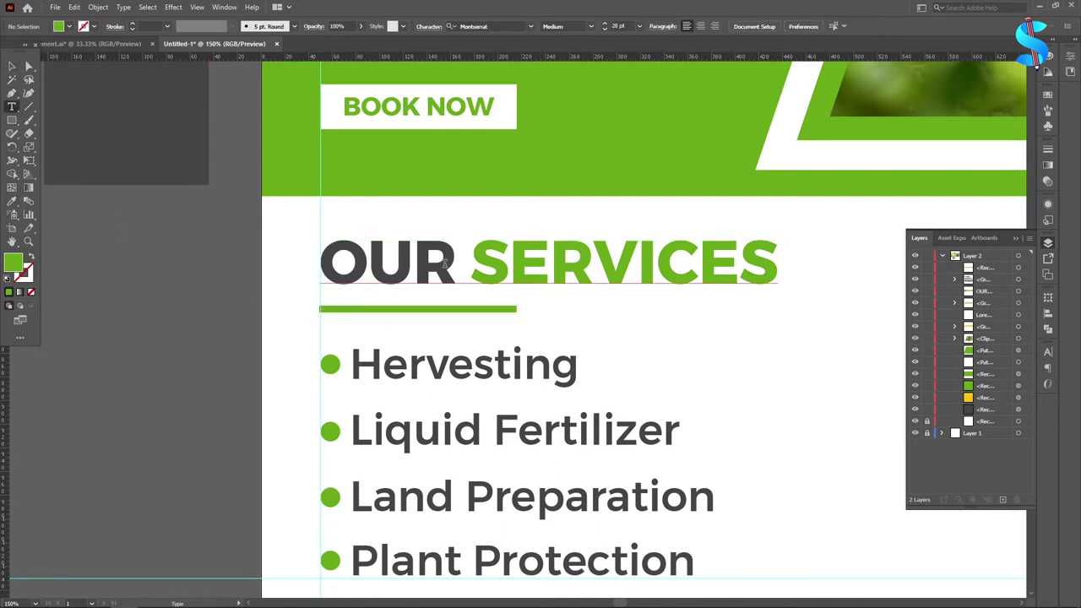
pyautogui.moveTo(449, 263); pyautogui.dragTo(76, 213)
pyautogui.click(12, 201)
pyautogui.click(283, 173)
pyautogui.click(11, 106)
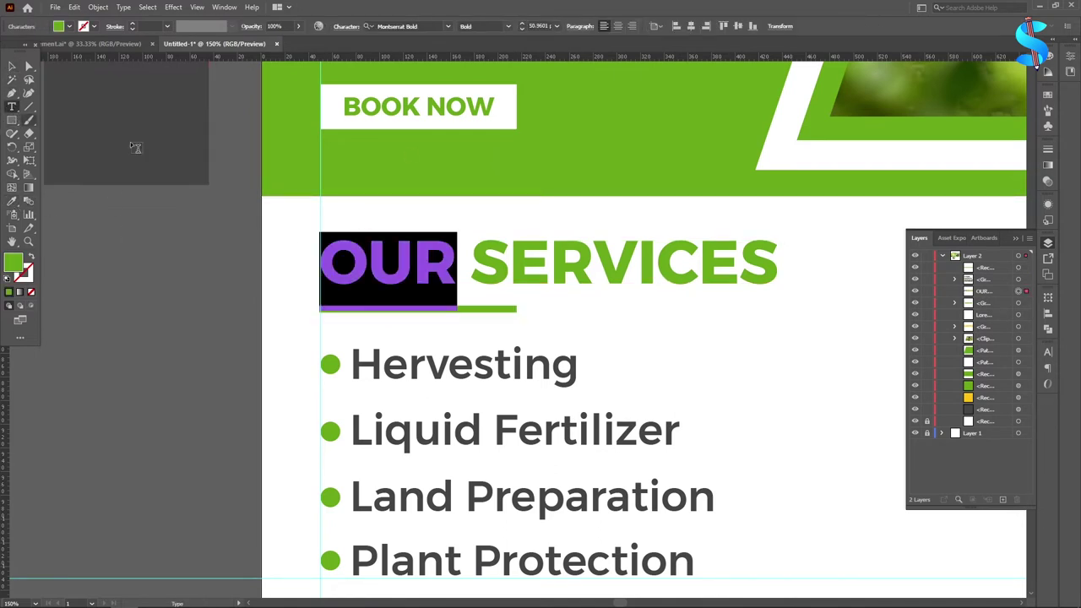
pyautogui.moveTo(470, 255); pyautogui.dragTo(809, 252)
pyautogui.click(11, 203)
pyautogui.click(104, 134)
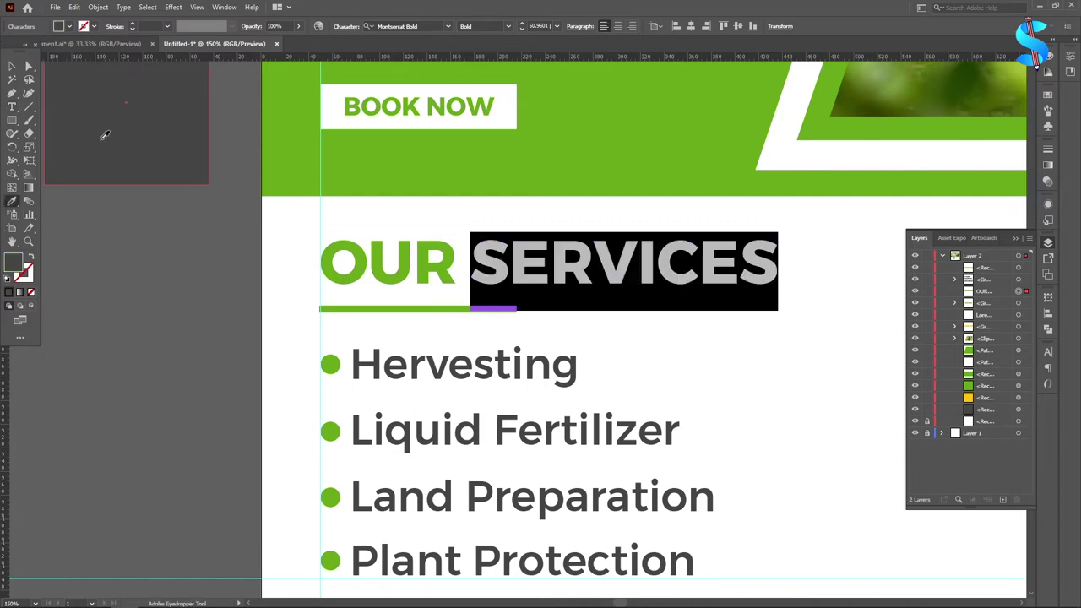
pyautogui.click(12, 66)
# Step: Reduce the height of the green underline below "OUR SERVICES" to about 4.7 px
pyautogui.scroll(-2, 424, 320)
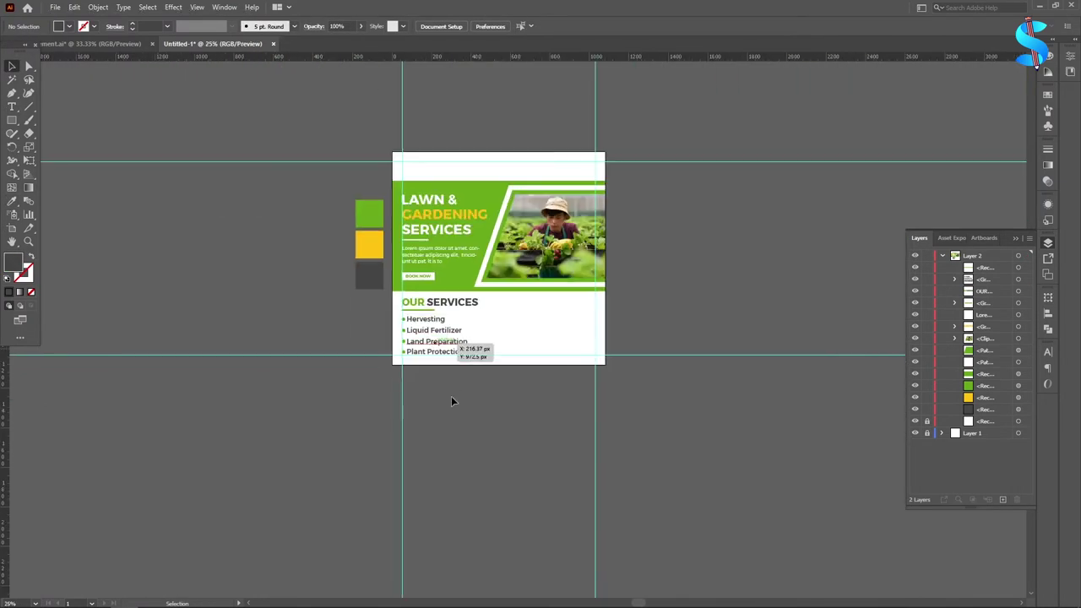
pyautogui.scroll(8, 417, 310)
pyautogui.click(447, 363)
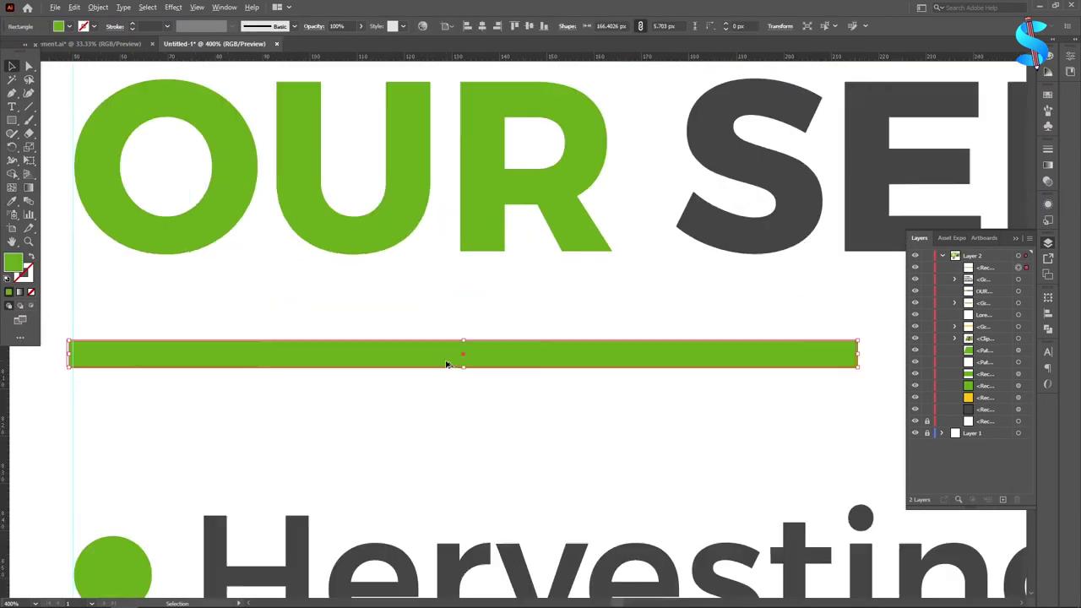
pyautogui.scroll(3, 447, 363)
pyautogui.moveTo(485, 376); pyautogui.dragTo(484, 367)
pyautogui.scroll(-3, 490, 380)
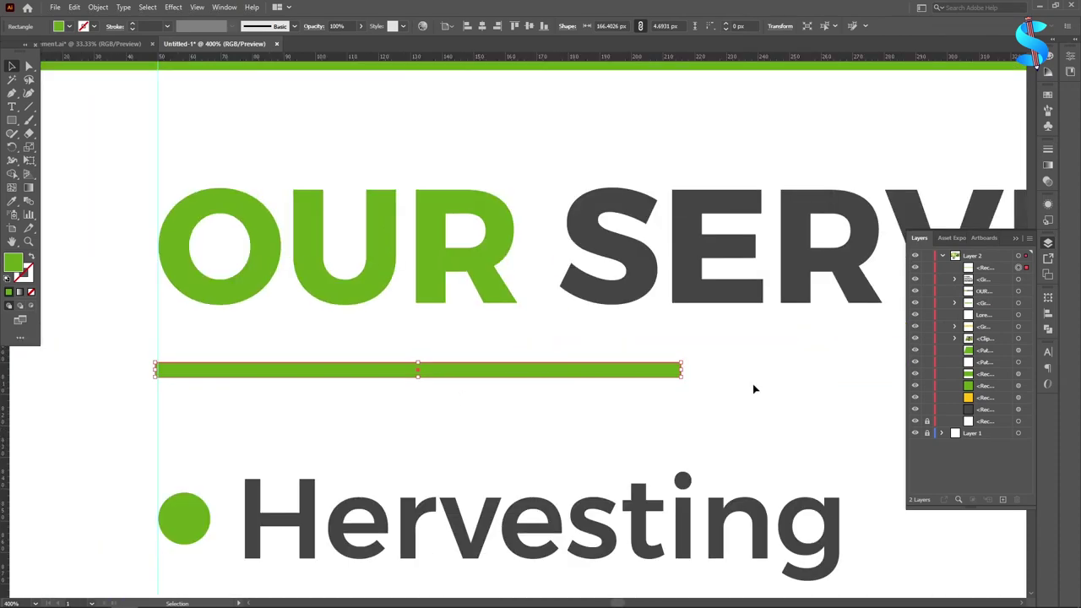
# Step: Shorten the green underline below the "OUR SERVICES" heading to about 161 px wide and deselect it
pyautogui.scroll(4, 690, 373)
pyautogui.moveTo(648, 359); pyautogui.dragTo(577, 360)
pyautogui.scroll(-9, 635, 383)
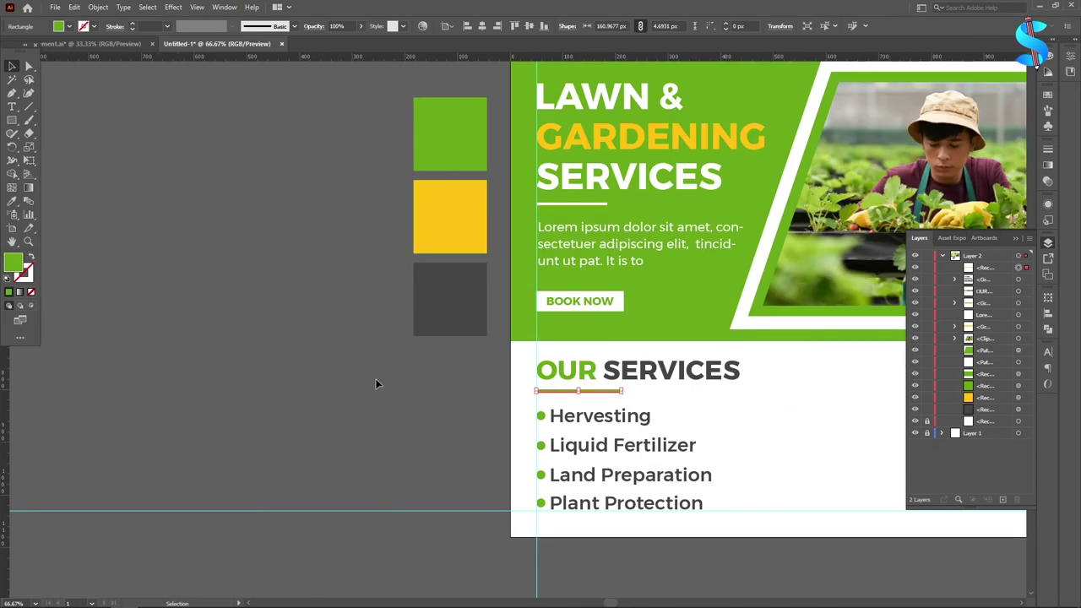
pyautogui.click(377, 381)
# Step: Scale the "OUR SERVICES" heading down to about 48 pt and the whole services block to about 352 × 288 px
pyautogui.scroll(-2, 471, 412)
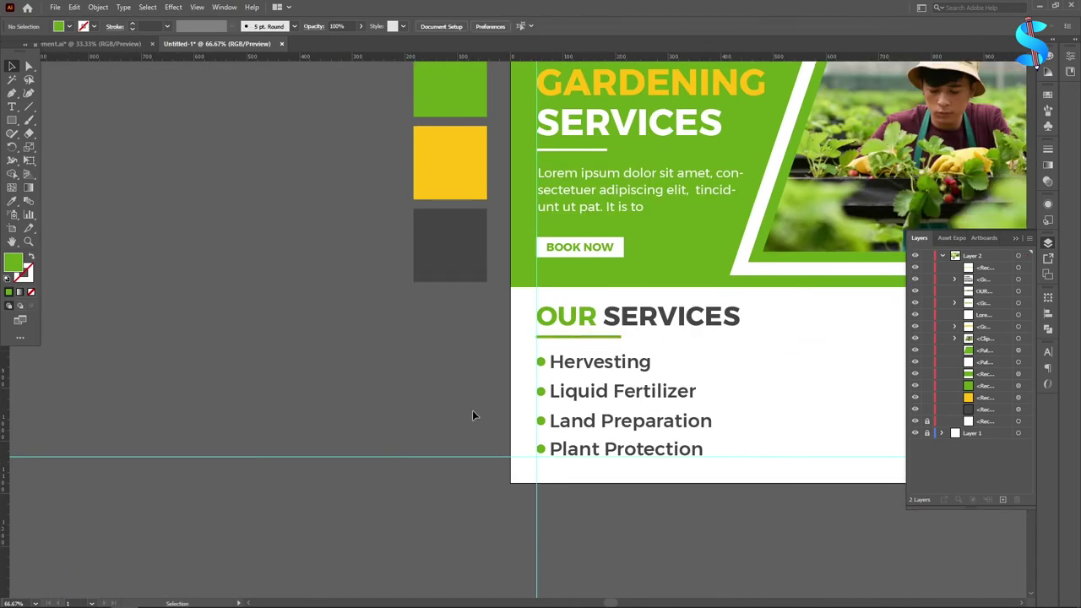
pyautogui.click(729, 322)
pyautogui.moveTo(742, 302); pyautogui.dragTo(732, 305)
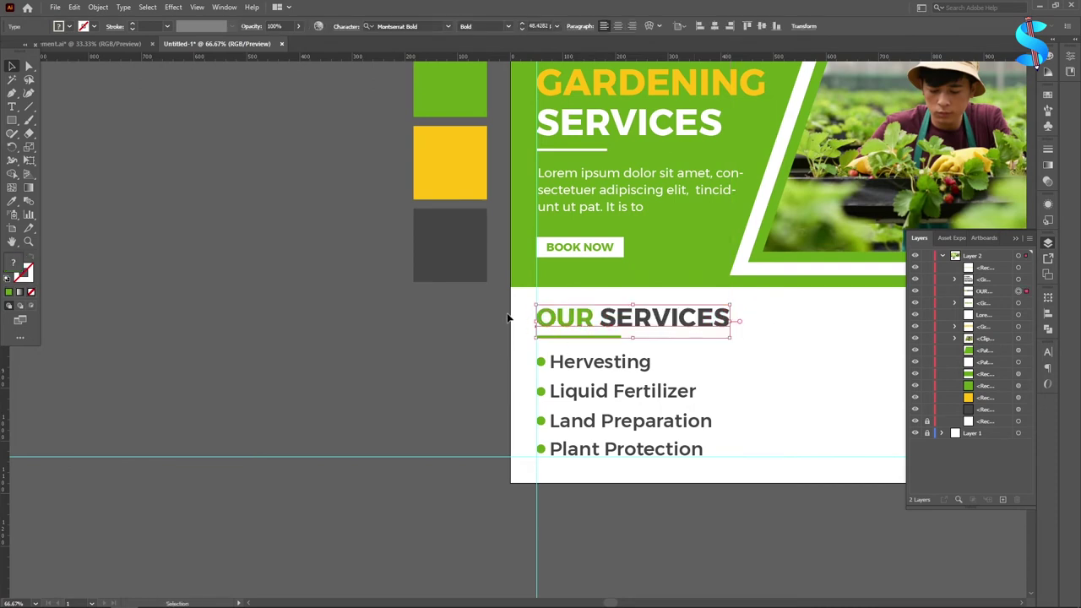
pyautogui.moveTo(510, 302); pyautogui.dragTo(727, 469)
pyautogui.moveTo(729, 304); pyautogui.dragTo(722, 309)
pyautogui.click(369, 363)
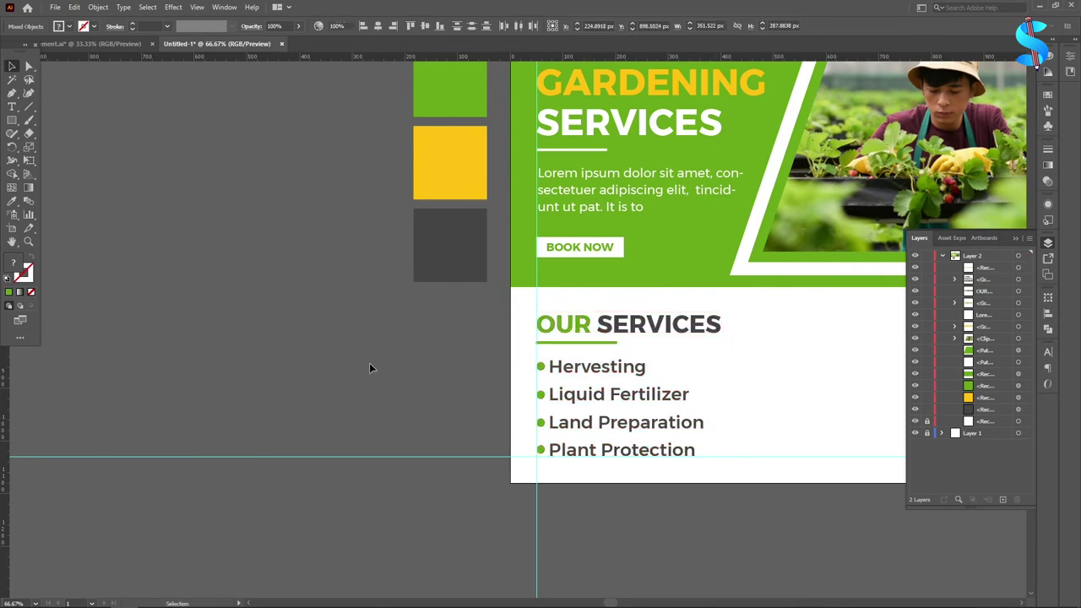
# Step: Nudge the "OUR SERVICES" heading up to widen its gap above the green underline, and deselect it
pyautogui.scroll(2, 609, 336)
pyautogui.click(619, 318)
pyautogui.press('Up')
pyautogui.hotkey('shift', 'Up')
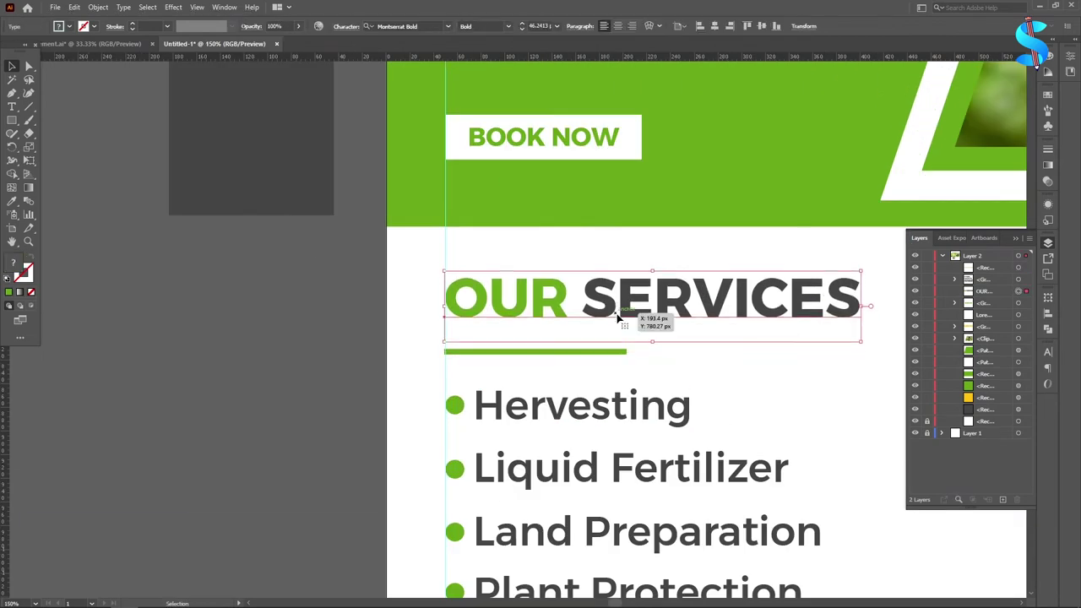
pyautogui.press('Up')
pyautogui.press('Up')
pyautogui.press('Up')
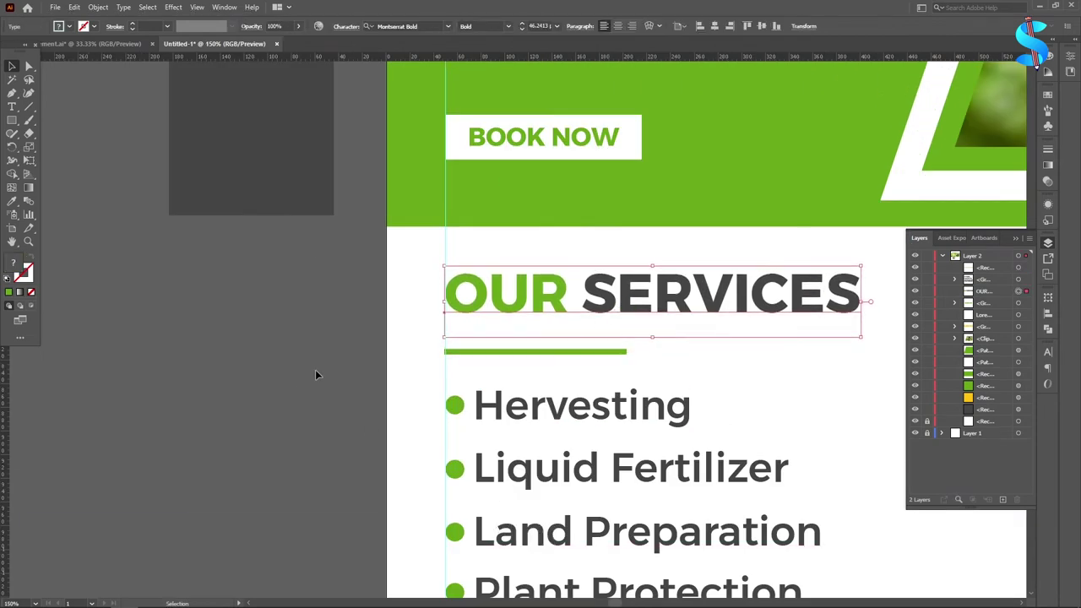
pyautogui.click(316, 374)
pyautogui.hotkey('ctrl', '-')
pyautogui.hotkey('ctrl', '-')
pyautogui.hotkey('ctrl', '-')
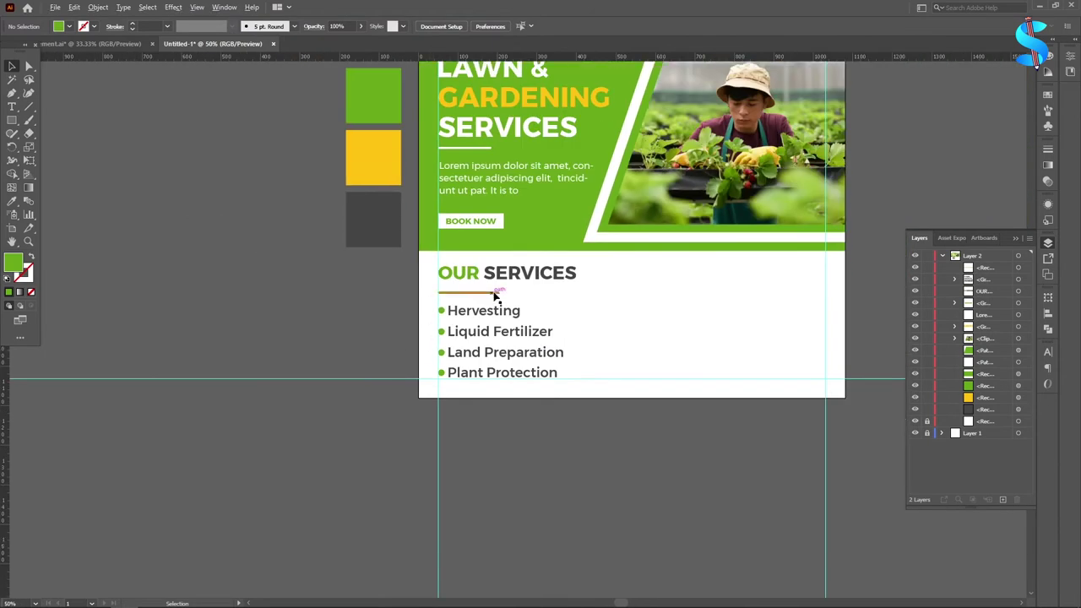
# Step: Nudge the "OUR SERVICES" heading back down a few pixels toward the green underline and deselect it
pyautogui.scroll(2, 494, 293)
pyautogui.click(474, 294)
pyautogui.click(449, 263)
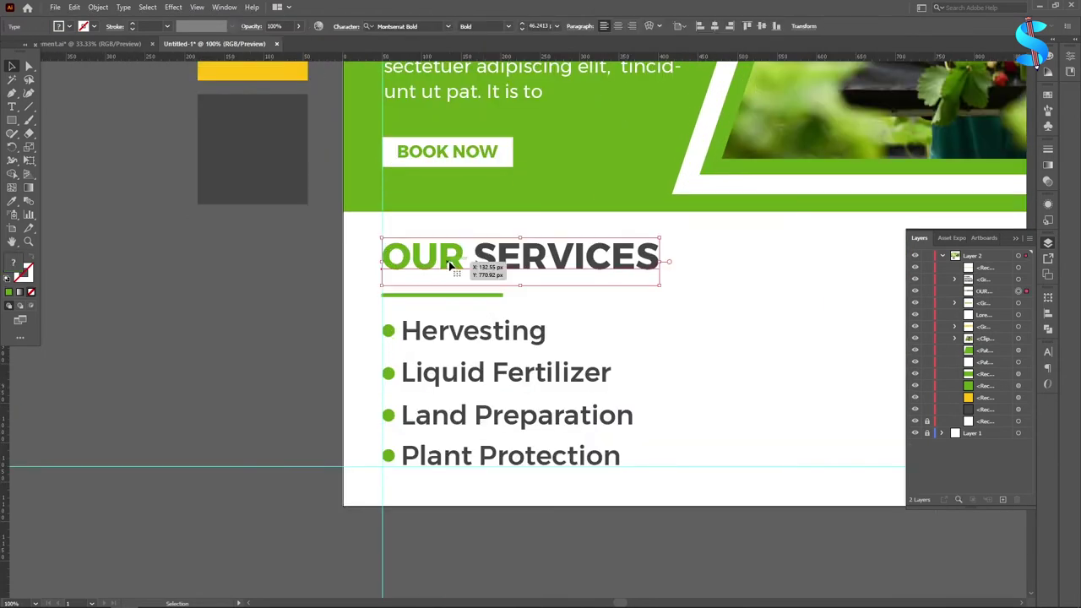
pyautogui.press('Down')
pyautogui.press('Down')
pyautogui.press('Down')
pyautogui.press('Down')
pyautogui.press('Down')
pyautogui.press('Down')
pyautogui.click(237, 315)
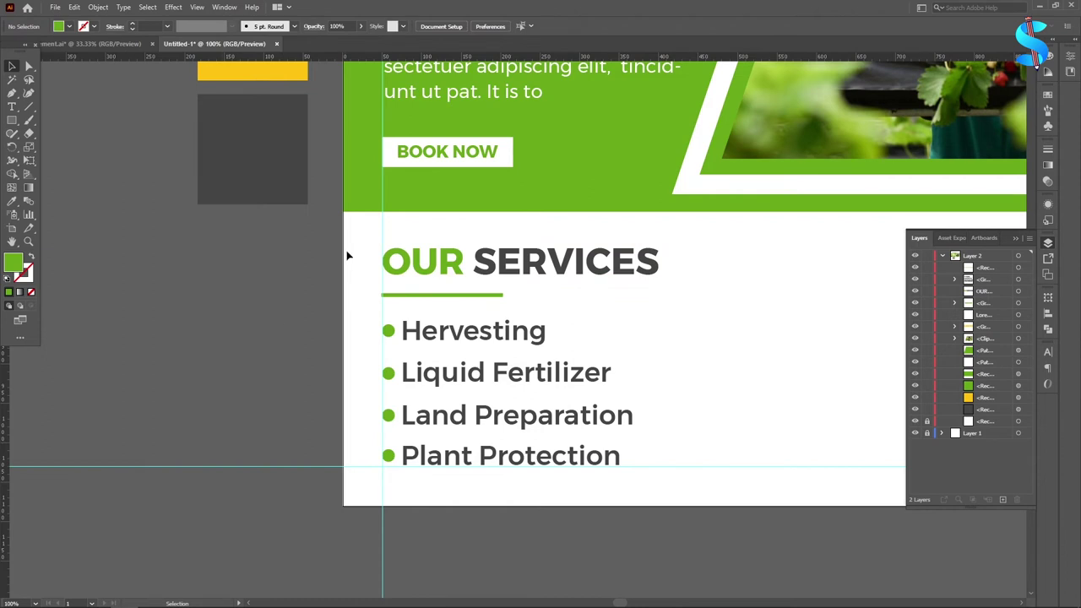
# Step: Group the "OUR SERVICES" heading, green underline and bulleted services list together
pyautogui.moveTo(347, 255); pyautogui.dragTo(546, 492)
pyautogui.hotkey('ctrl', 'g')
pyautogui.scroll(-2, 438, 430)
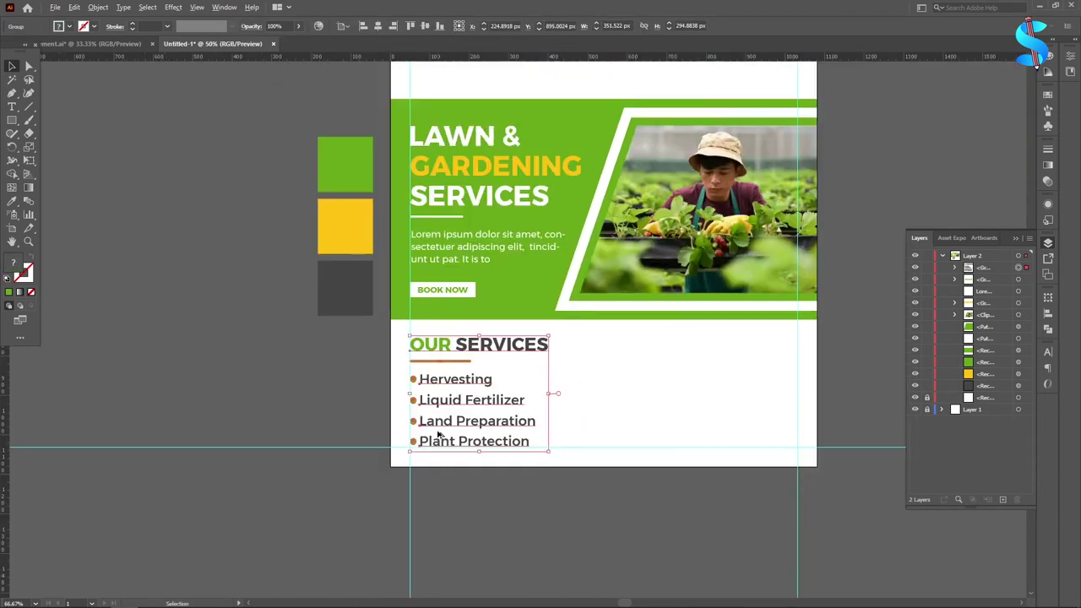
pyautogui.scroll(-3, 439, 437)
pyautogui.click(327, 334)
pyautogui.scroll(2, 679, 351)
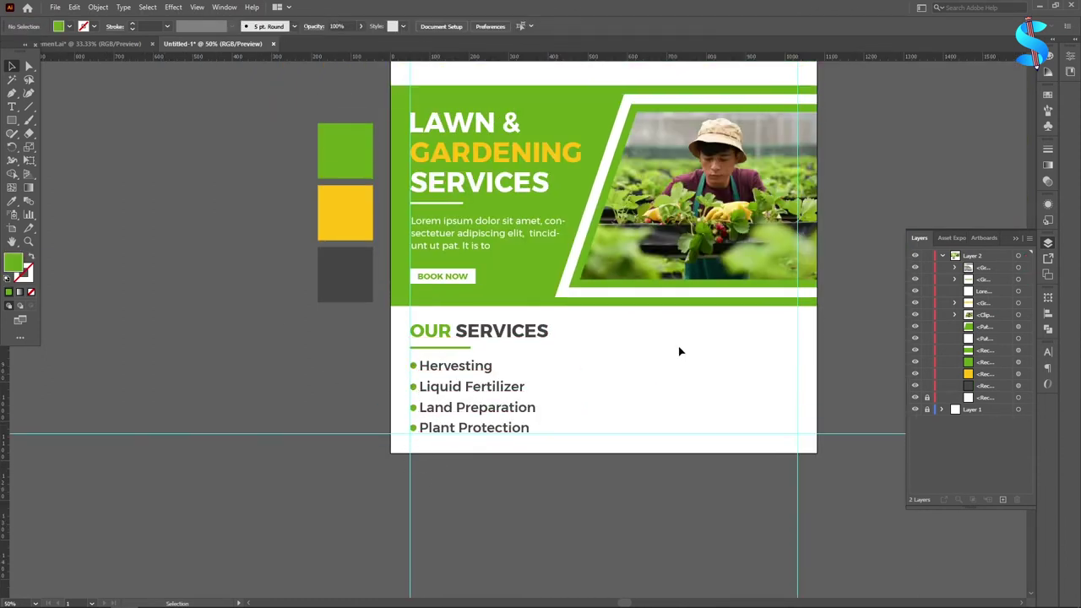
# Step: Copy the company logo, social icons, phone and website group from the elements document into the post, beside the artboard's right edge
pyautogui.scroll(-4, 549, 359)
pyautogui.scroll(3, 823, 374)
pyautogui.scroll(-2, 514, 323)
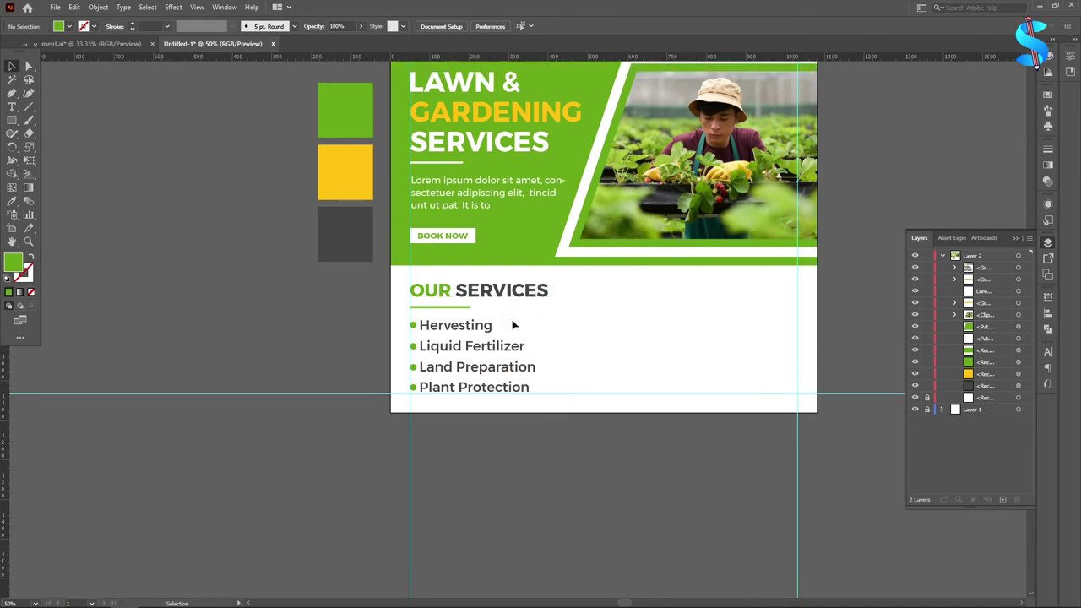
pyautogui.scroll(2, 565, 363)
pyautogui.click(80, 44)
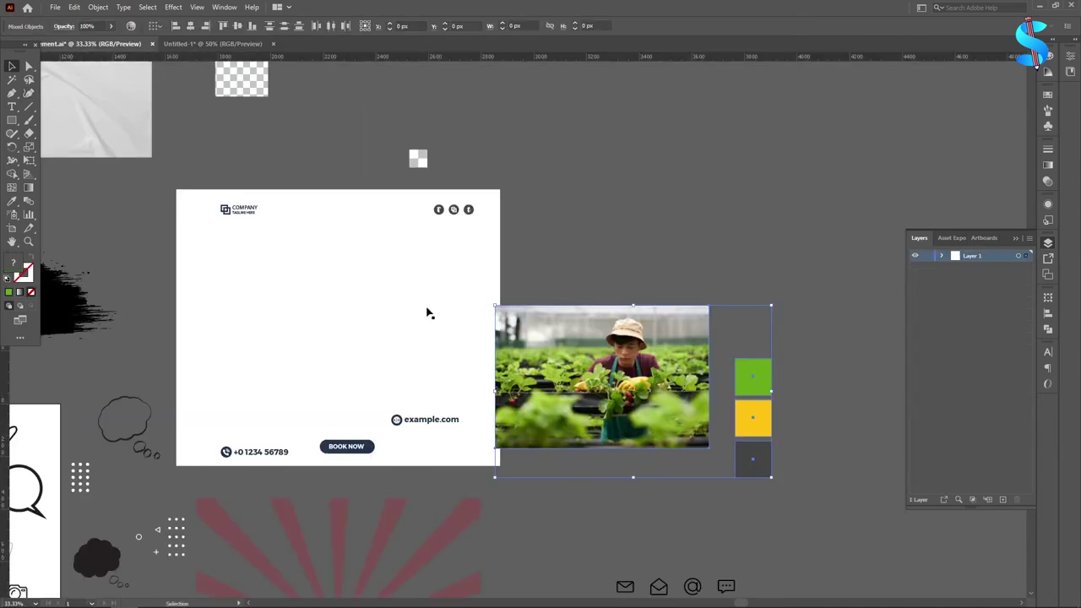
pyautogui.moveTo(262, 451); pyautogui.dragTo(216, 43)
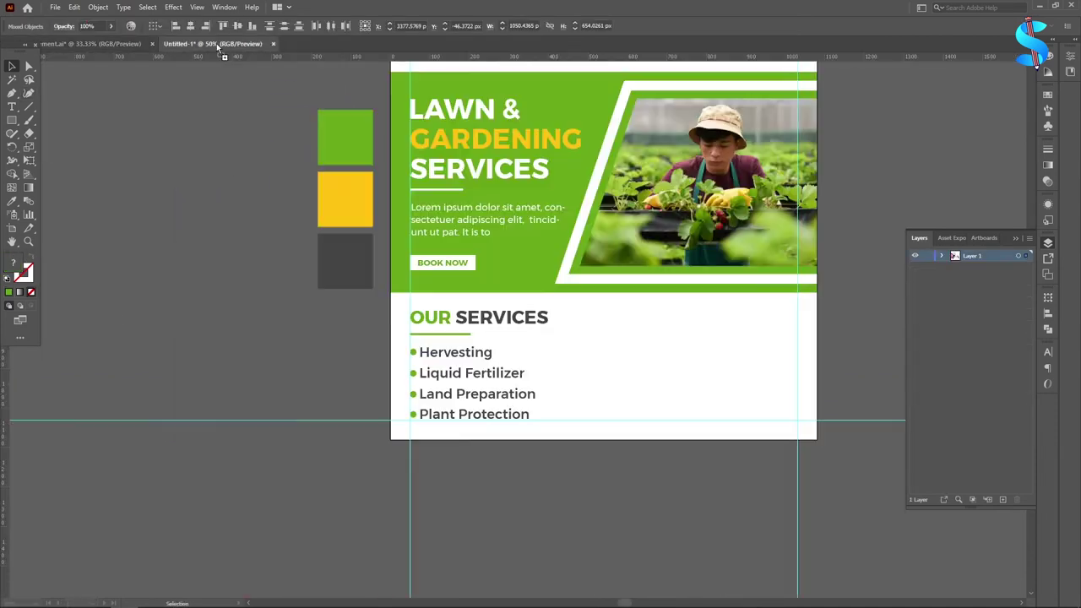
pyautogui.moveTo(755, 351); pyautogui.dragTo(754, 352)
pyautogui.scroll(-2, 601, 372)
pyautogui.moveTo(671, 329); pyautogui.dragTo(828, 335)
# Step: Recolour the imported logo, social icons and contact details with the band's green
pyautogui.click(12, 202)
pyautogui.click(561, 286)
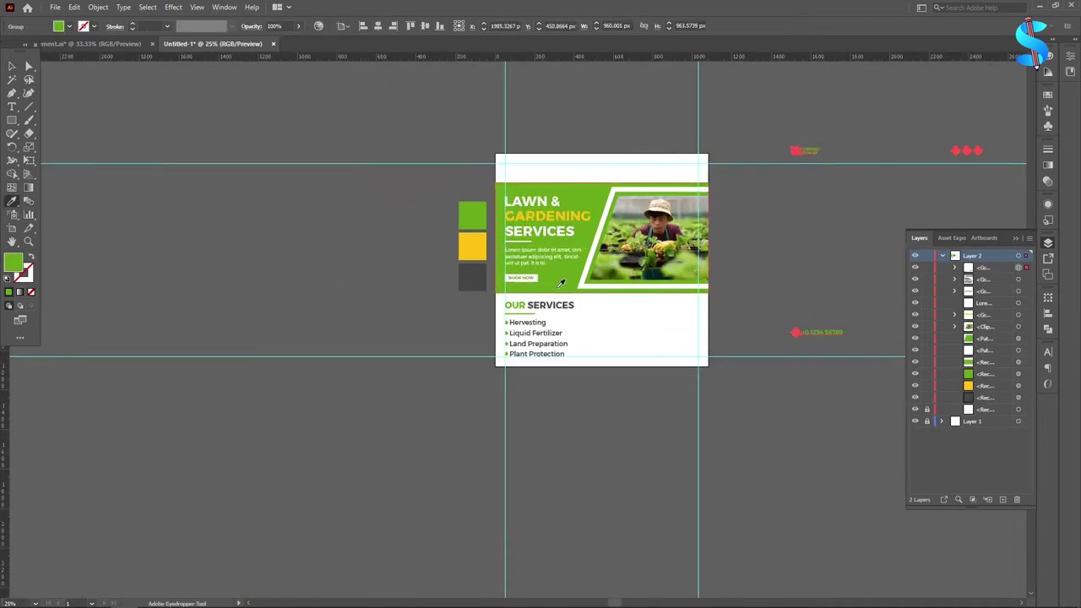
pyautogui.click(9, 66)
# Step: Ungroup the imported logo, social icons and contact details, and deselect them
pyautogui.scroll(3, 844, 355)
pyautogui.rightClick(782, 271)
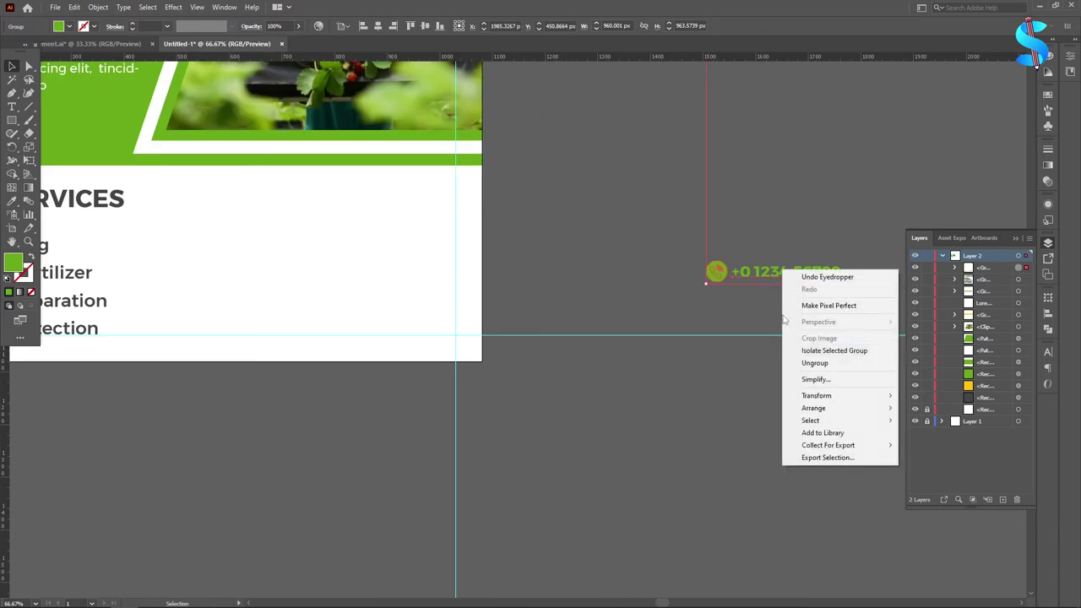
pyautogui.click(813, 364)
pyautogui.click(747, 323)
pyautogui.scroll(-2, 747, 322)
# Step: Move the phone and website group below the artboard and ungroup it into separate contact items
pyautogui.moveTo(758, 300); pyautogui.dragTo(578, 390)
pyautogui.scroll(-1, 650, 353)
pyautogui.scroll(2, 567, 344)
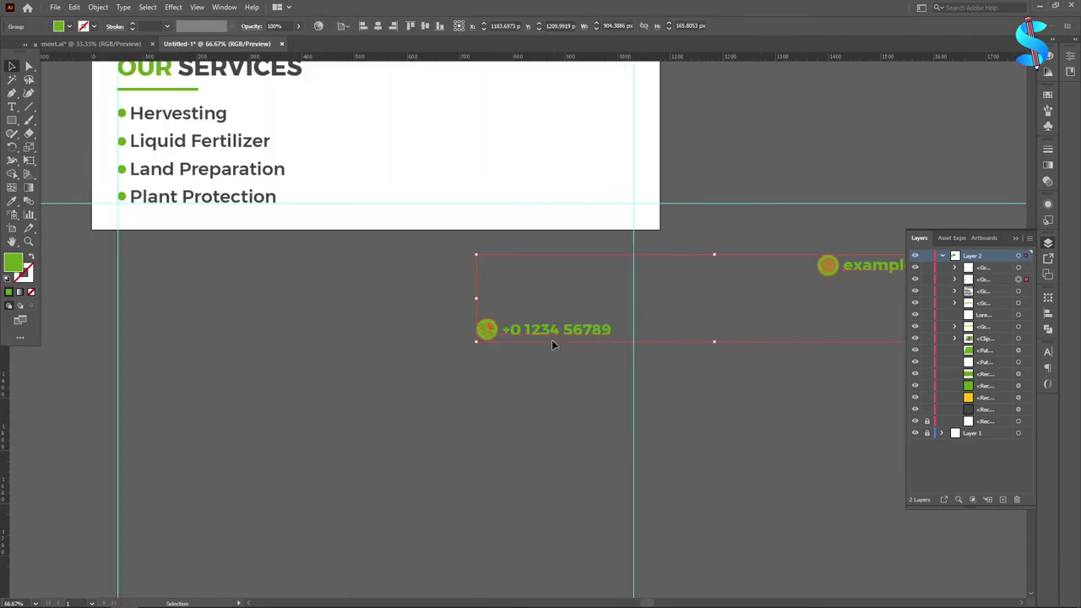
pyautogui.rightClick(553, 332)
pyautogui.click(588, 428)
pyautogui.click(523, 431)
# Step: Move the "example.com" item with its icon directly under the phone number item
pyautogui.scroll(-2, 459, 349)
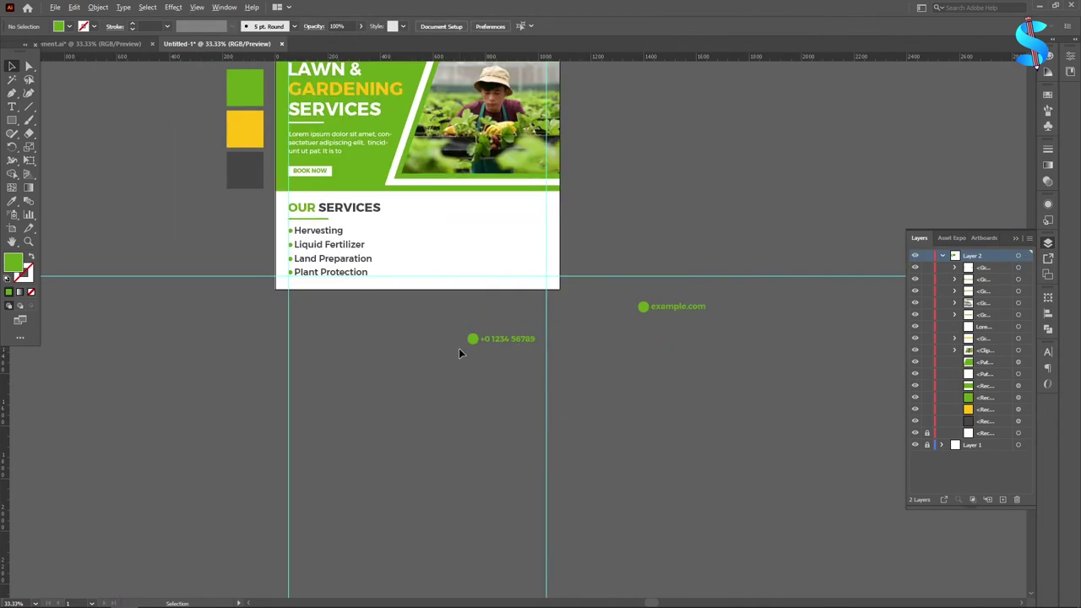
pyautogui.moveTo(677, 312); pyautogui.dragTo(493, 399)
pyautogui.scroll(2, 494, 315)
pyautogui.click(499, 483)
pyautogui.scroll(1, 484, 372)
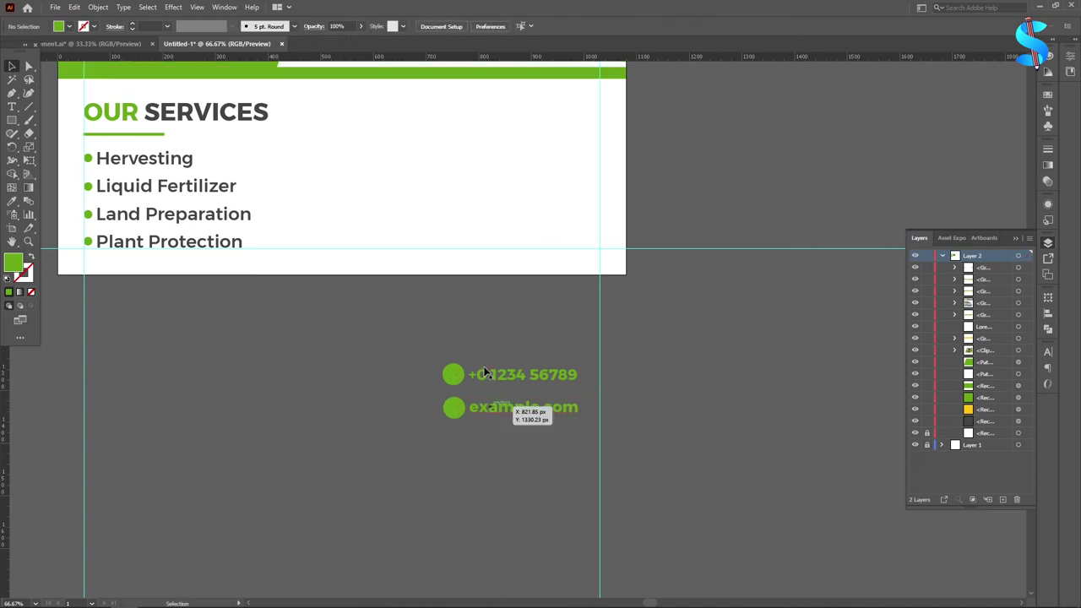
# Step: Recolour the globe symbol and all parts of the phone symbol inside the green circles white, and deselect them
pyautogui.scroll(-4, 452, 388)
pyautogui.scroll(1, 470, 328)
pyautogui.scroll(2, 469, 327)
pyautogui.scroll(-3, 492, 353)
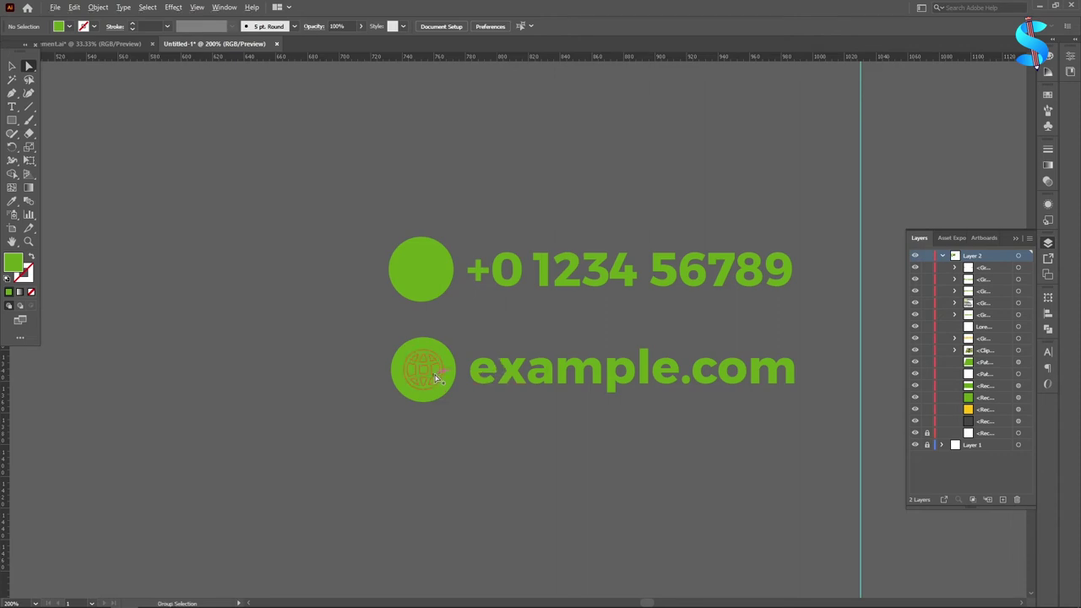
pyautogui.scroll(3, 434, 376)
pyautogui.scroll(2, 435, 339)
pyautogui.click(437, 338)
pyautogui.scroll(-3, 437, 336)
pyautogui.scroll(2, 432, 232)
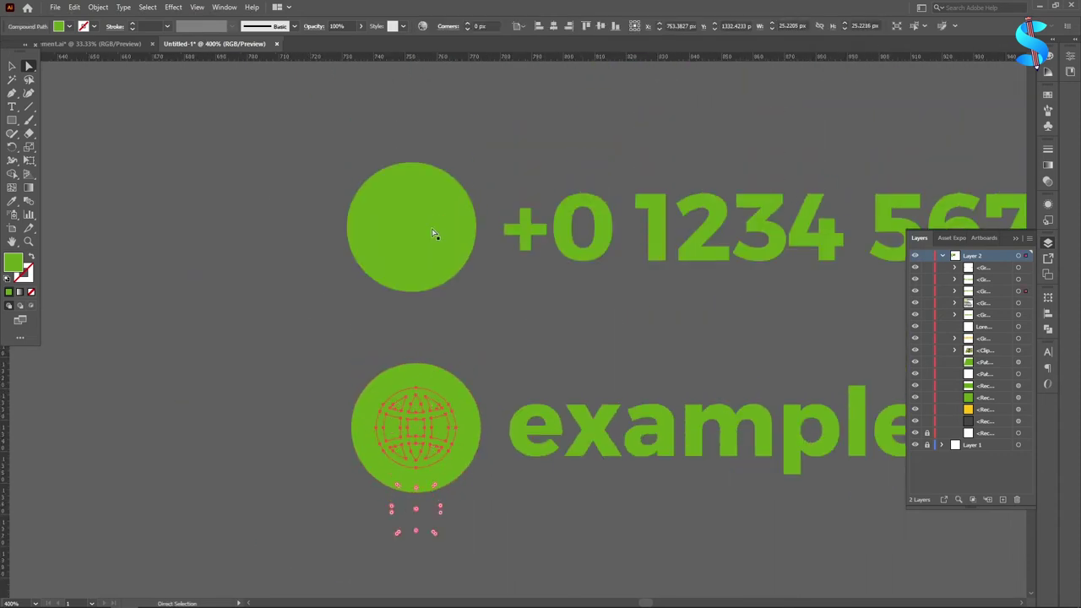
pyautogui.scroll(3, 417, 239)
pyautogui.keyDown('shift'); pyautogui.click(424, 269); pyautogui.keyUp('shift')
pyautogui.scroll(2, 446, 213)
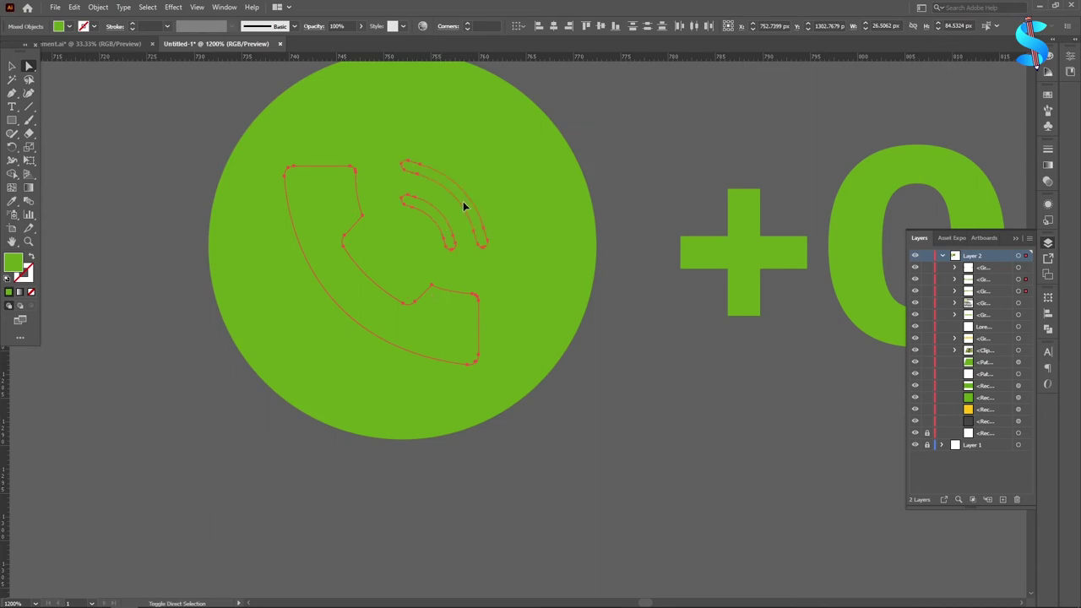
pyautogui.click(13, 201)
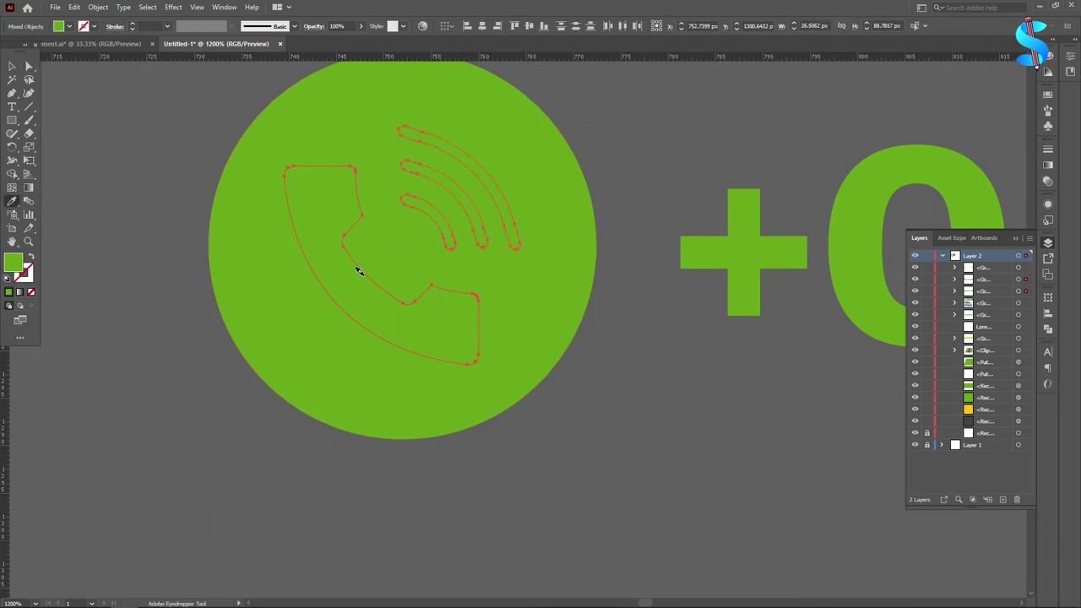
pyautogui.scroll(-9, 489, 315)
pyautogui.click(511, 168)
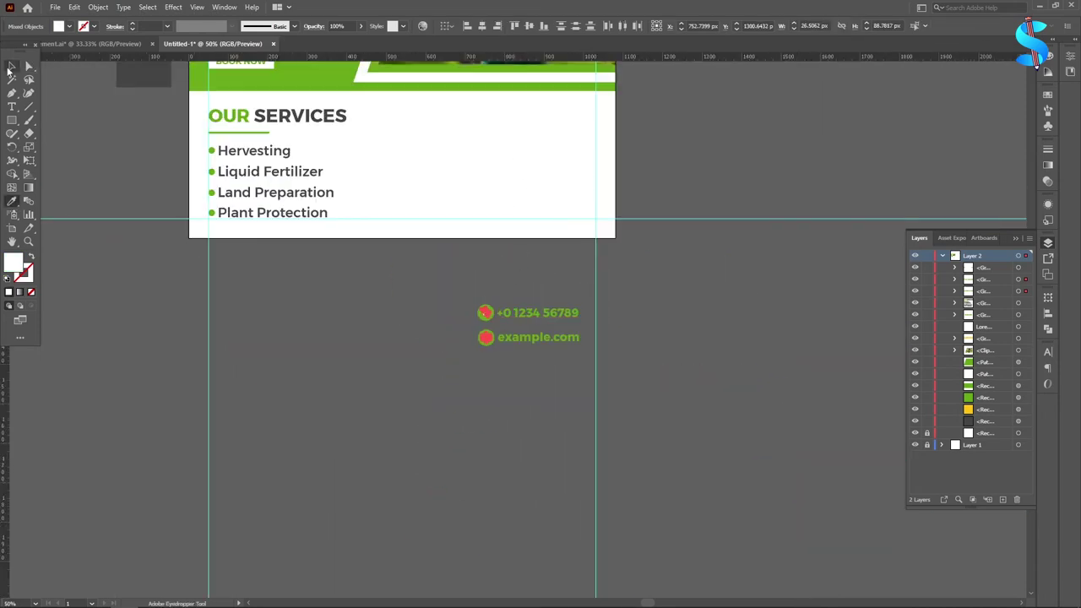
pyautogui.click(12, 67)
pyautogui.click(306, 321)
pyautogui.scroll(-2, 540, 355)
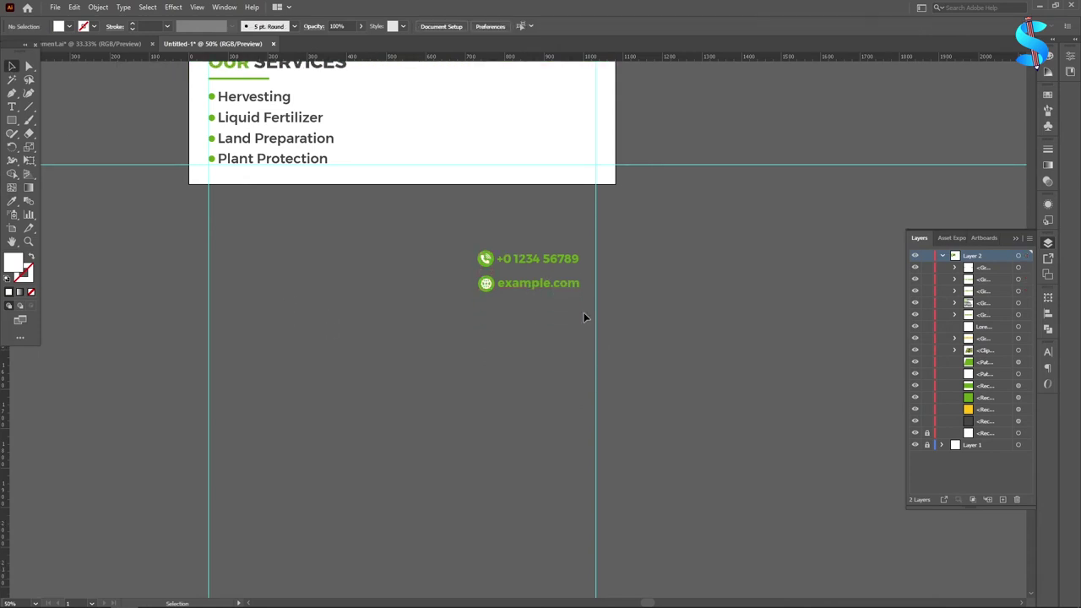
pyautogui.scroll(2, 564, 287)
pyautogui.scroll(1, 574, 287)
pyautogui.click(12, 108)
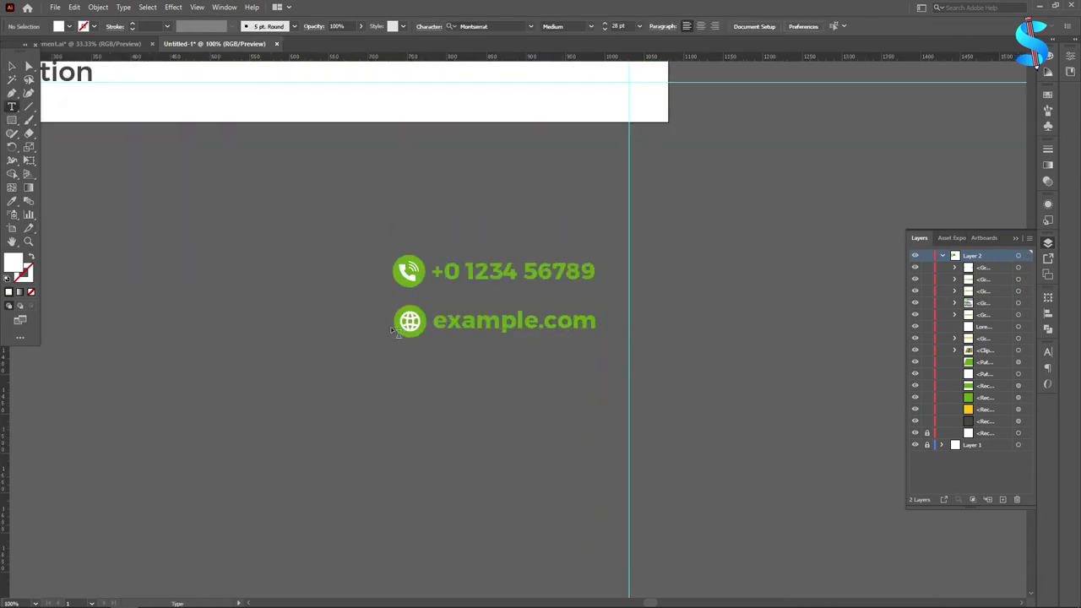
pyautogui.click(434, 321)
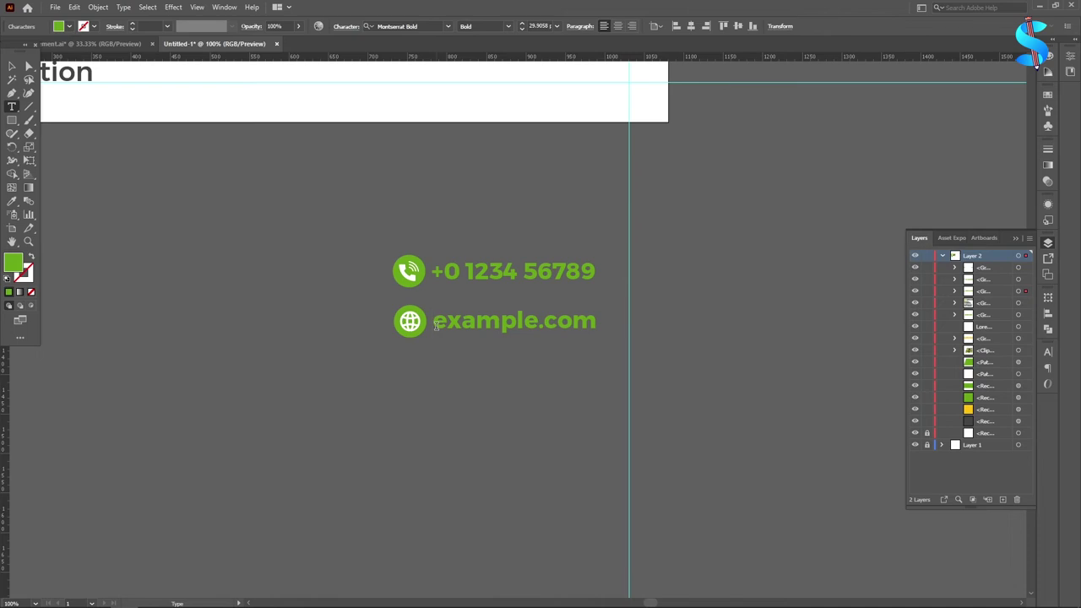
pyautogui.write('www.')
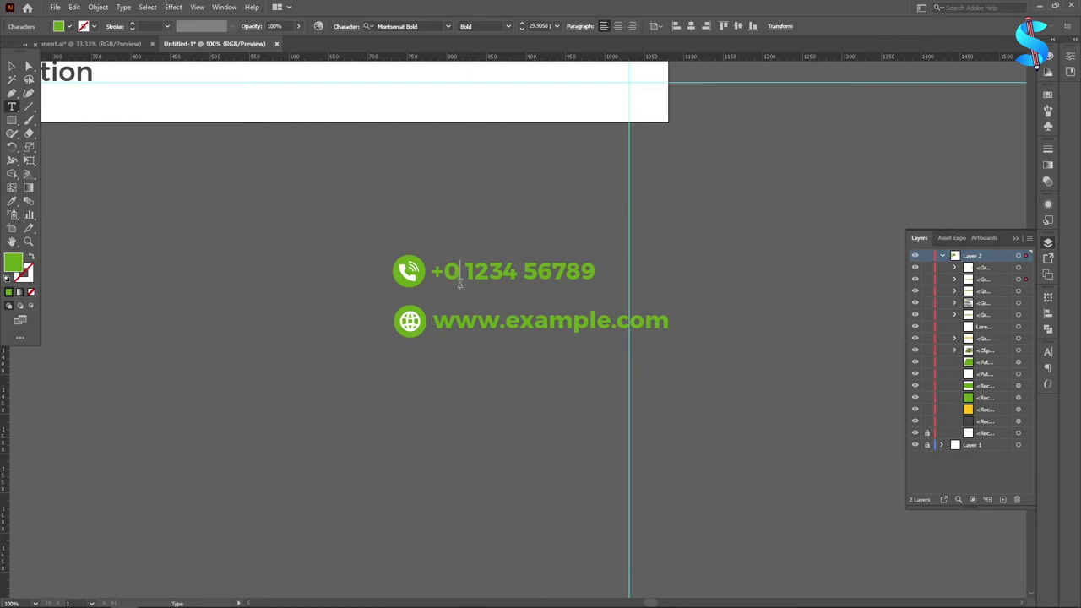
# Step: Change the contact phone number to a 16-digit placeholder in four groups without the plus sign, and deselect it
pyautogui.write('012')
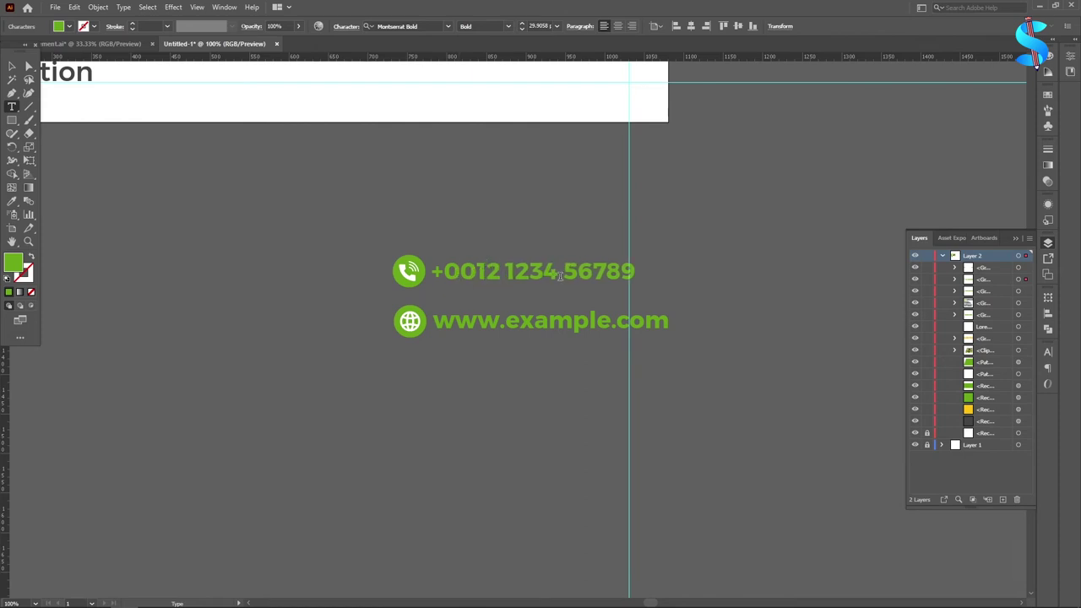
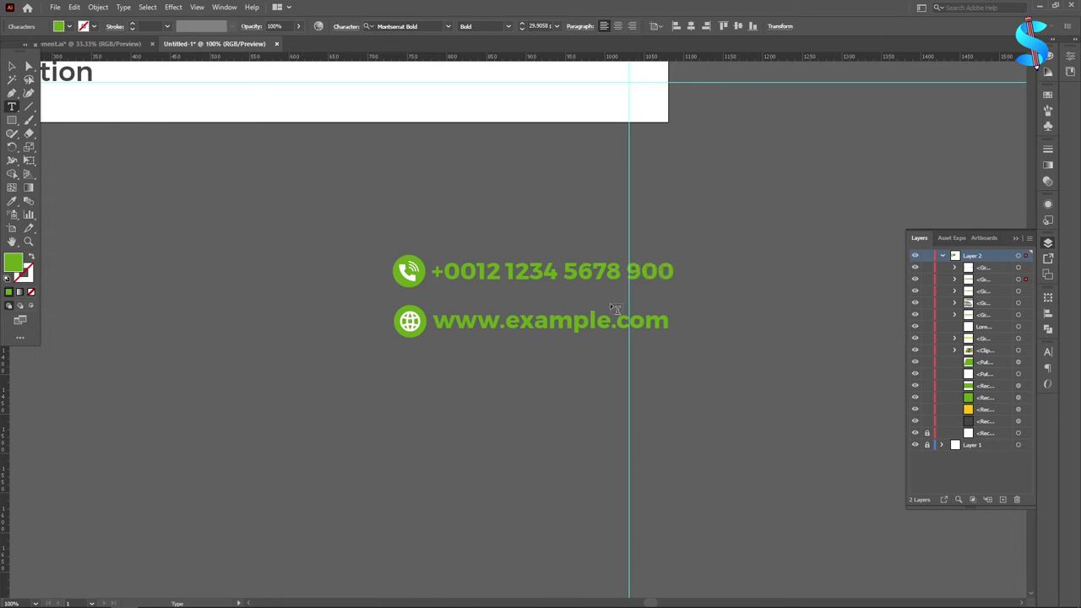
pyautogui.moveTo(448, 280); pyautogui.dragTo(432, 267)
pyautogui.press('BackSpace')
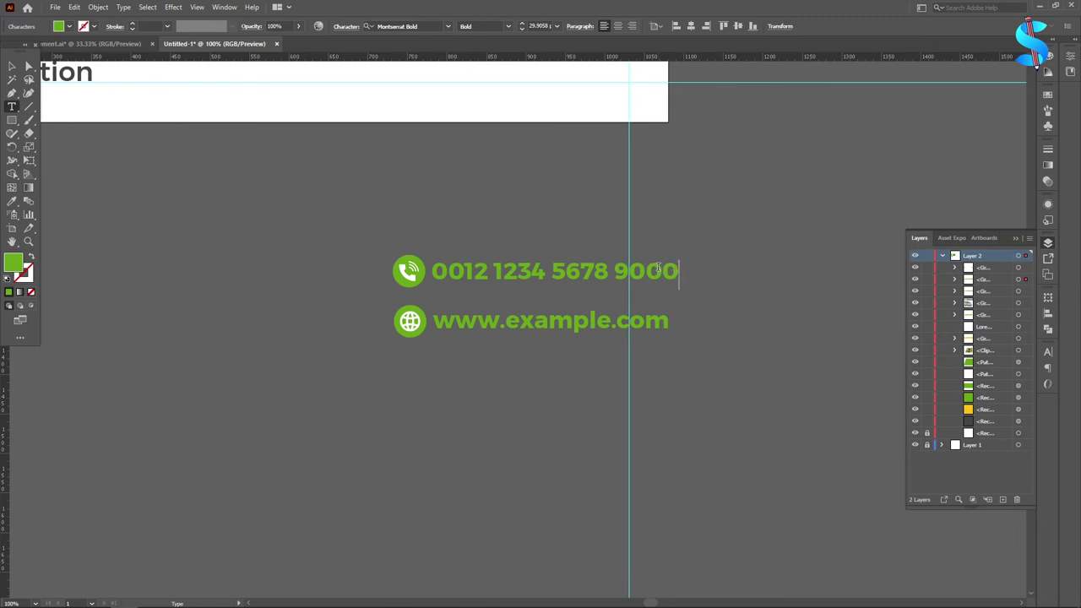
pyautogui.scroll(1, 188, 379)
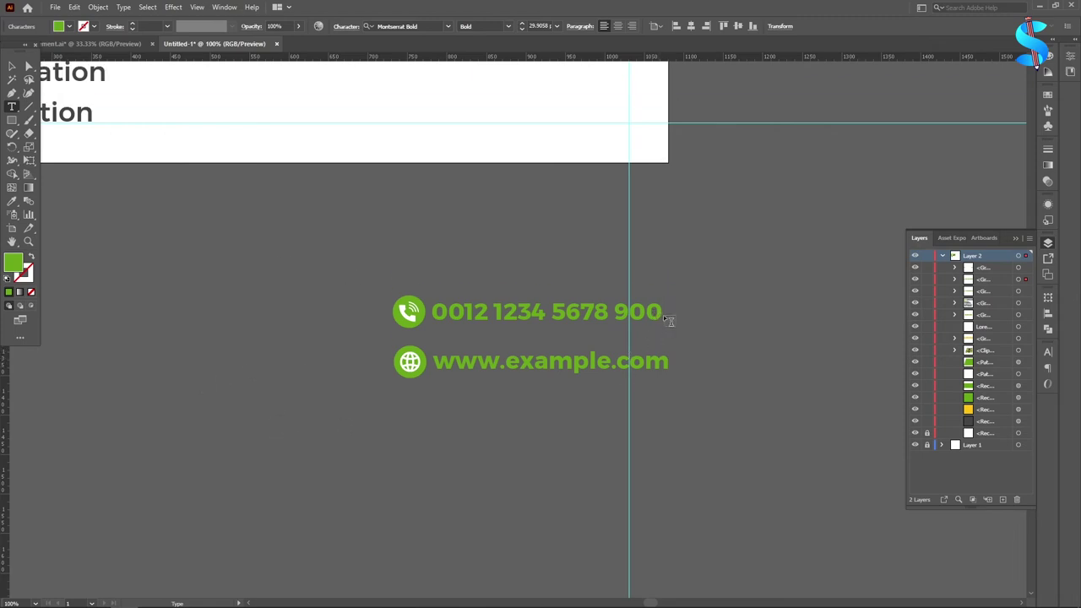
pyautogui.moveTo(653, 309); pyautogui.dragTo(631, 307)
pyautogui.write('999')
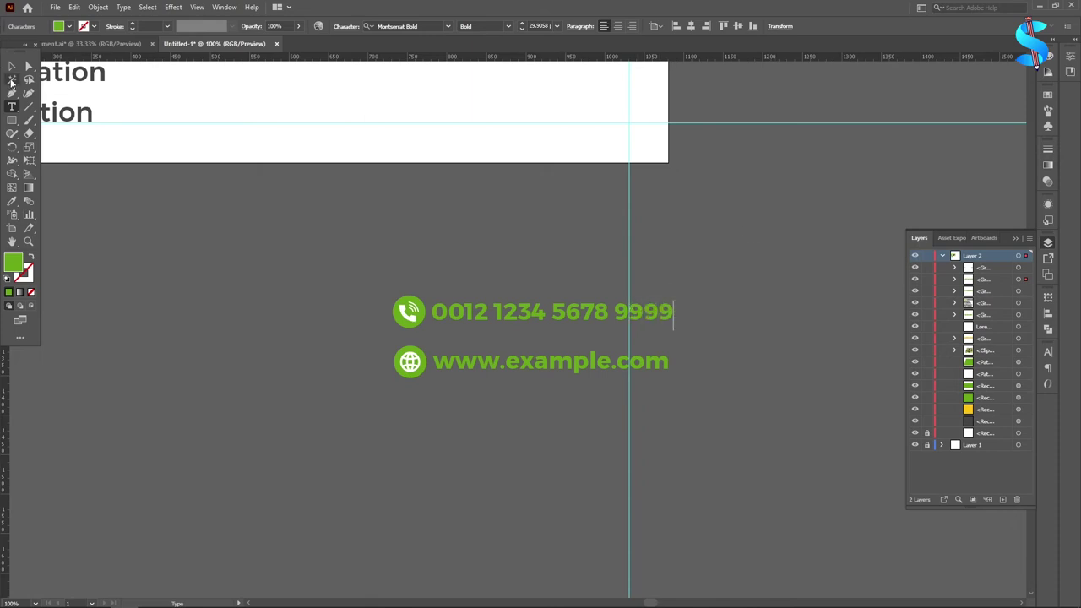
pyautogui.click(11, 67)
pyautogui.click(203, 229)
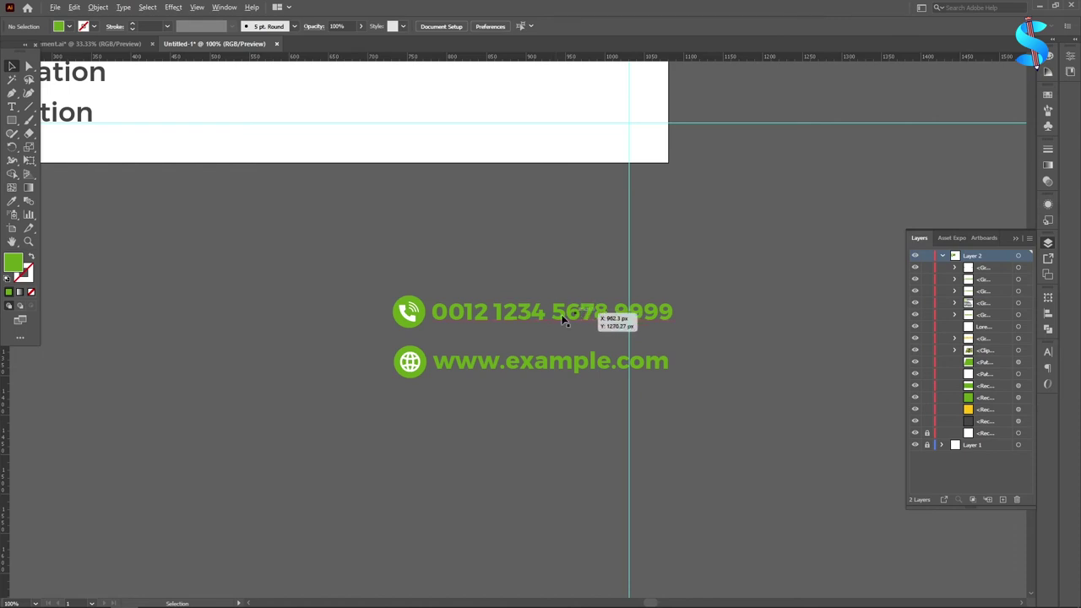
# Step: Ungroup the phone number item and the website item so their icons and texts are separate objects
pyautogui.scroll(-3, 530, 331)
pyautogui.scroll(3, 514, 288)
pyautogui.rightClick(489, 211)
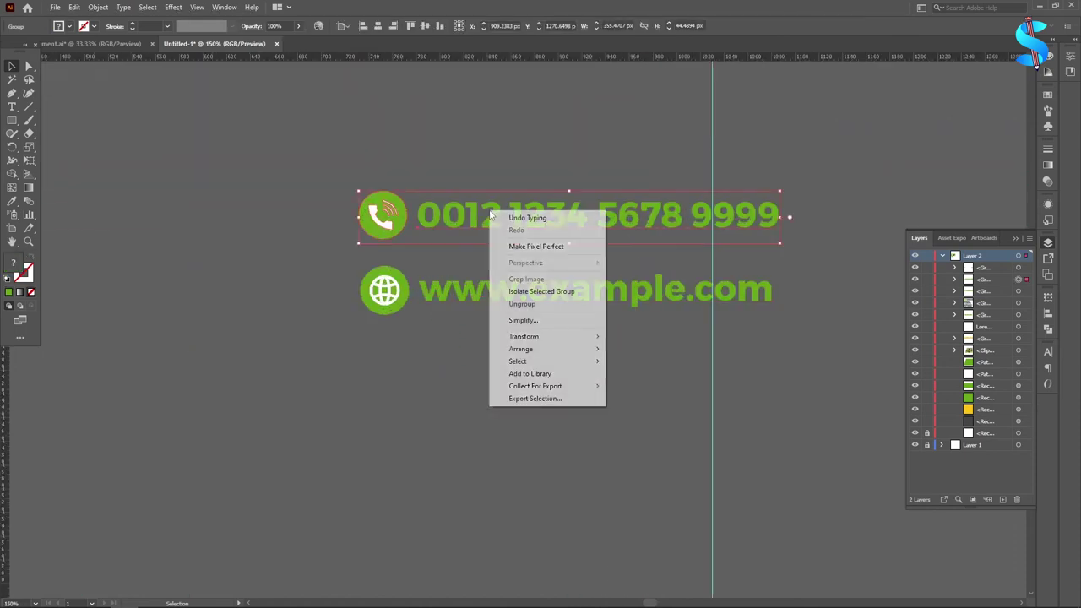
pyautogui.click(526, 305)
pyautogui.click(531, 328)
pyautogui.rightClick(534, 292)
pyautogui.click(543, 387)
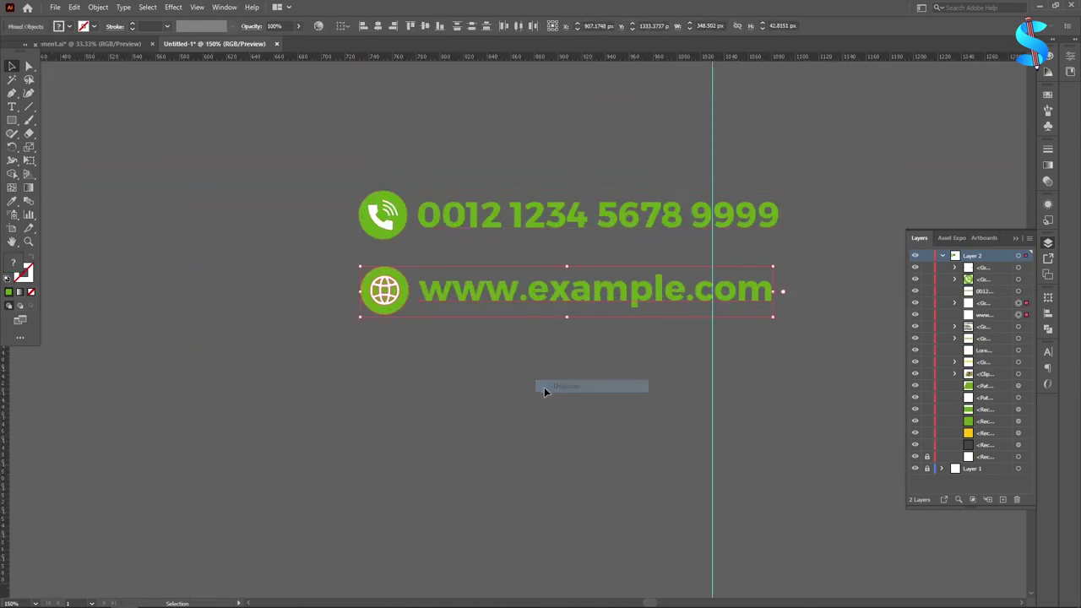
pyautogui.click(547, 382)
# Step: Recolour the phone number and website texts with the dark grey sampled from the palette swatch, and deselect them
pyautogui.click(574, 293)
pyautogui.keyDown('shift'); pyautogui.click(571, 218); pyautogui.keyUp('shift')
pyautogui.click(12, 201)
pyautogui.hotkey('ctrl', '-')
pyautogui.hotkey('ctrl', '-')
pyautogui.hotkey('ctrl', '-')
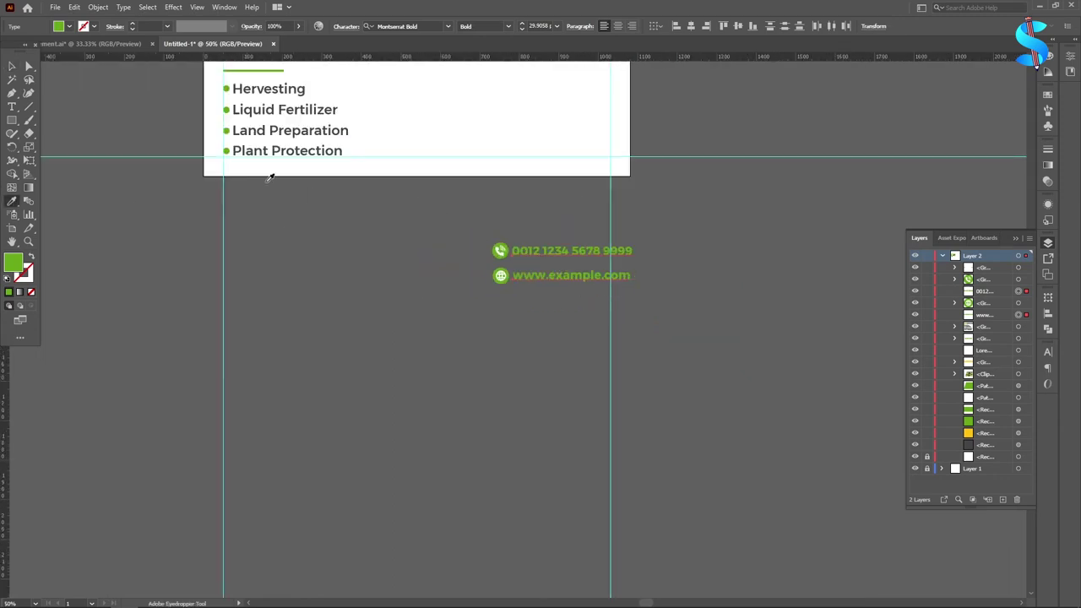
pyautogui.scroll(2, 269, 175)
pyautogui.click(153, 65)
pyautogui.click(12, 66)
pyautogui.click(485, 314)
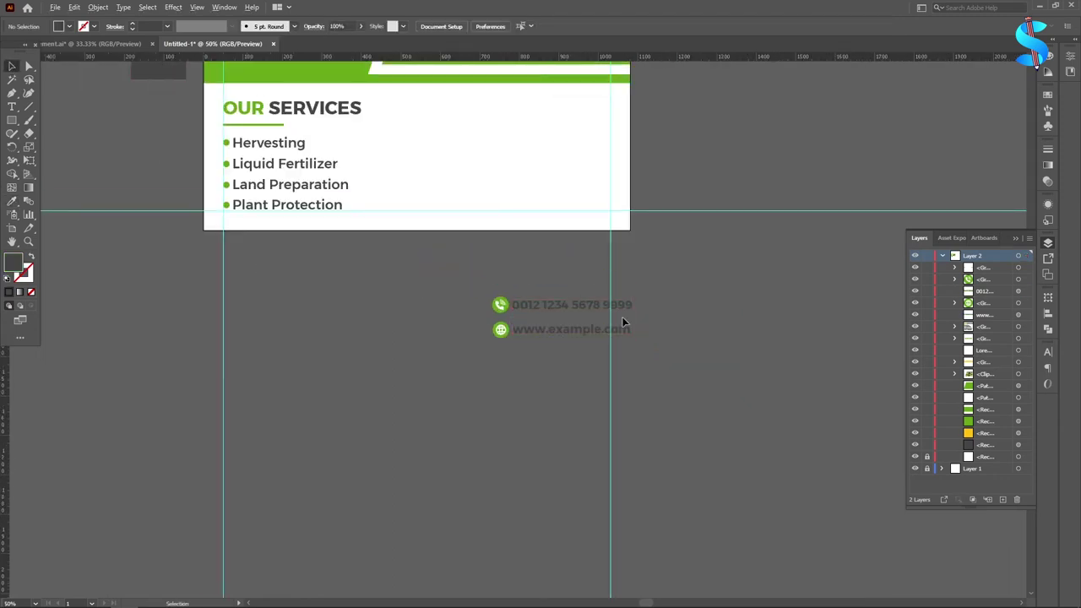
# Step: Move the phone and globe icons together to the right-hand side of their texts, and deselect them
pyautogui.scroll(3, 606, 319)
pyautogui.scroll(1, 355, 321)
pyautogui.click(290, 408)
pyautogui.keyDown('shift'); pyautogui.click(294, 337); pyautogui.keyUp('shift')
pyautogui.moveTo(294, 329); pyautogui.dragTo(726, 336)
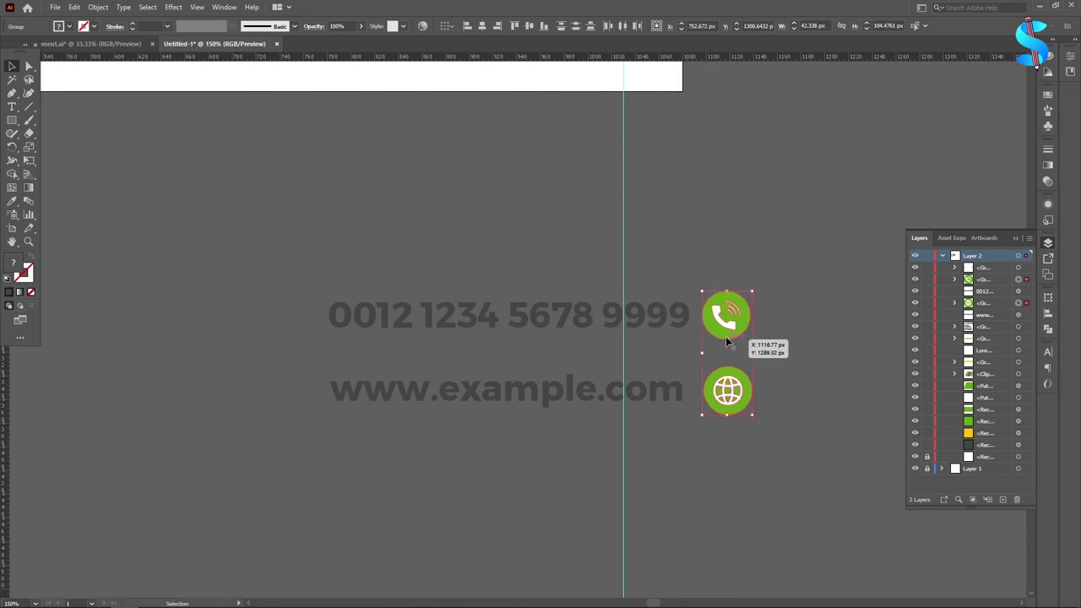
pyautogui.click(210, 218)
# Step: Group the phone icon with the phone number, and the globe icon with the website address
pyautogui.moveTo(806, 441); pyautogui.dragTo(806, 332)
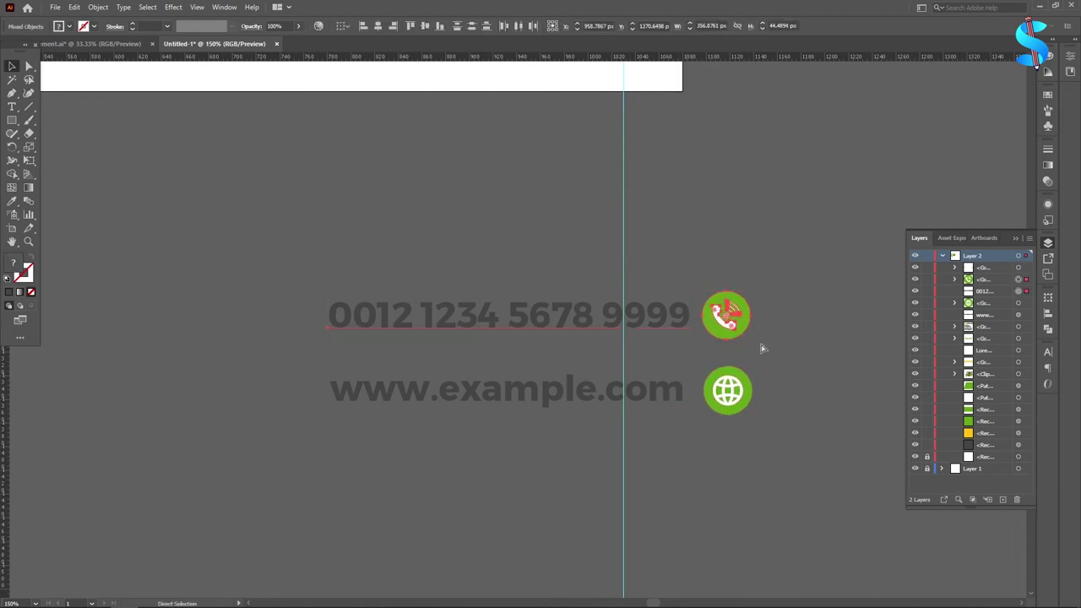
pyautogui.hotkey('ctrl', 'g')
pyautogui.moveTo(793, 461); pyautogui.dragTo(268, 377)
pyautogui.hotkey('ctrl', 'g')
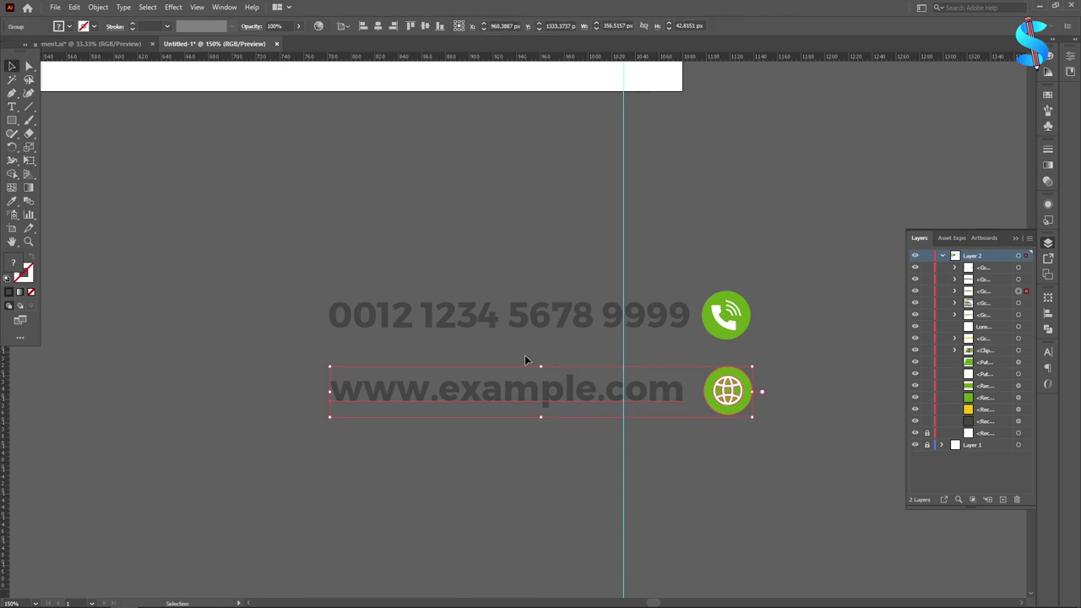
# Step: Move both contact groups into the artboard's lower-right corner, aligned to the right and bottom margin guides
pyautogui.scroll(-2, 525, 354)
pyautogui.moveTo(416, 324); pyautogui.dragTo(444, 208)
pyautogui.scroll(1, 500, 363)
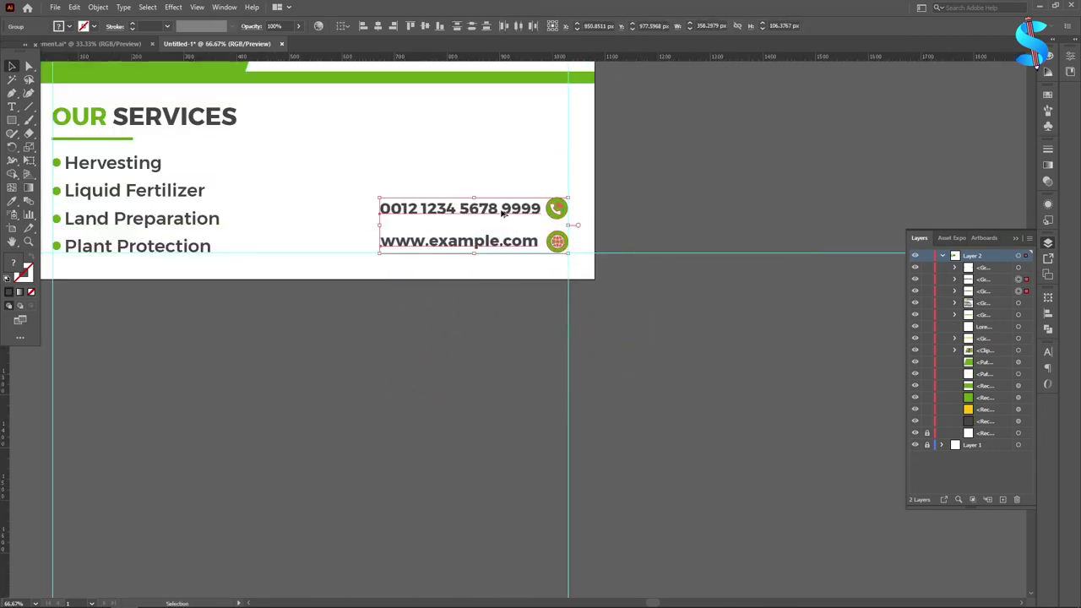
pyautogui.scroll(2, 501, 208)
pyautogui.click(572, 242)
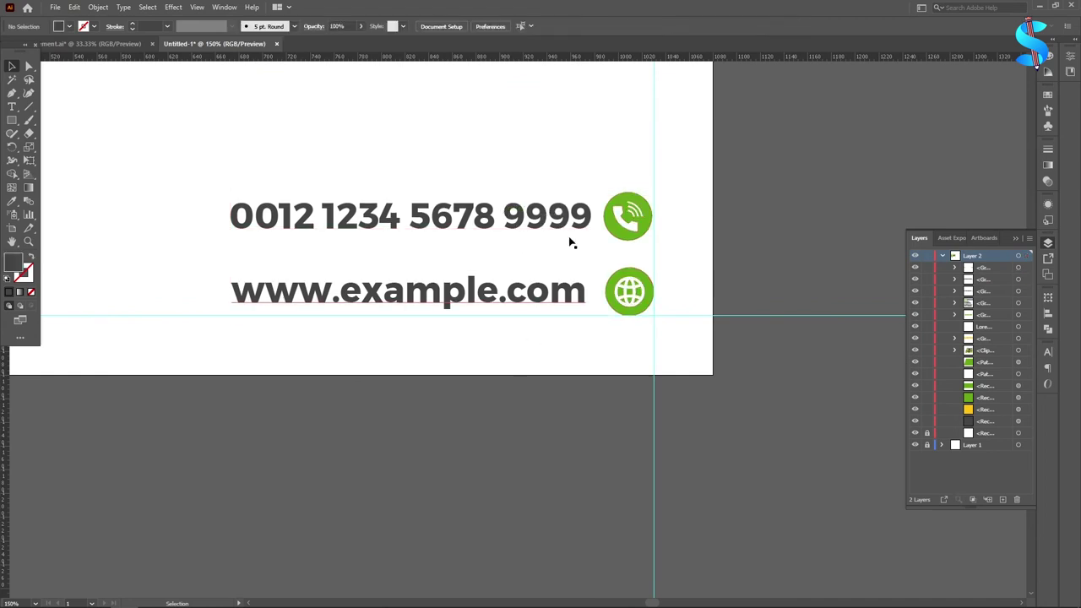
# Step: Move the phone number group upward to leave room for a text line above the website address
pyautogui.scroll(-1, 632, 255)
pyautogui.moveTo(627, 236); pyautogui.dragTo(627, 193)
pyautogui.click(653, 194)
pyautogui.scroll(1, 418, 246)
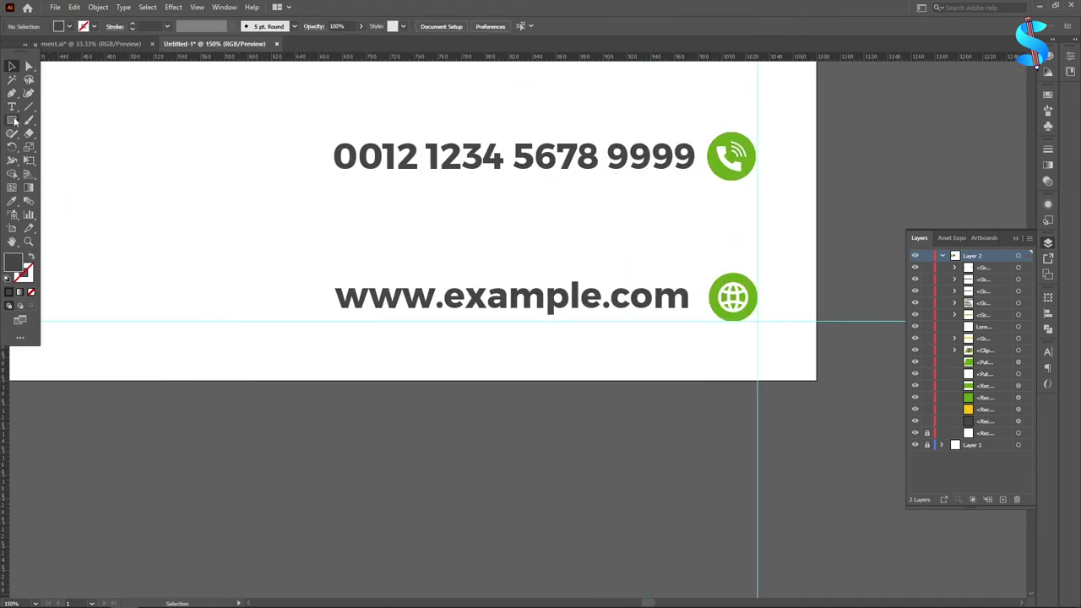
# Step: Add a "Visit our website" text line between the phone number and the website address
pyautogui.click(12, 107)
pyautogui.scroll(-2, 397, 222)
pyautogui.click(394, 215)
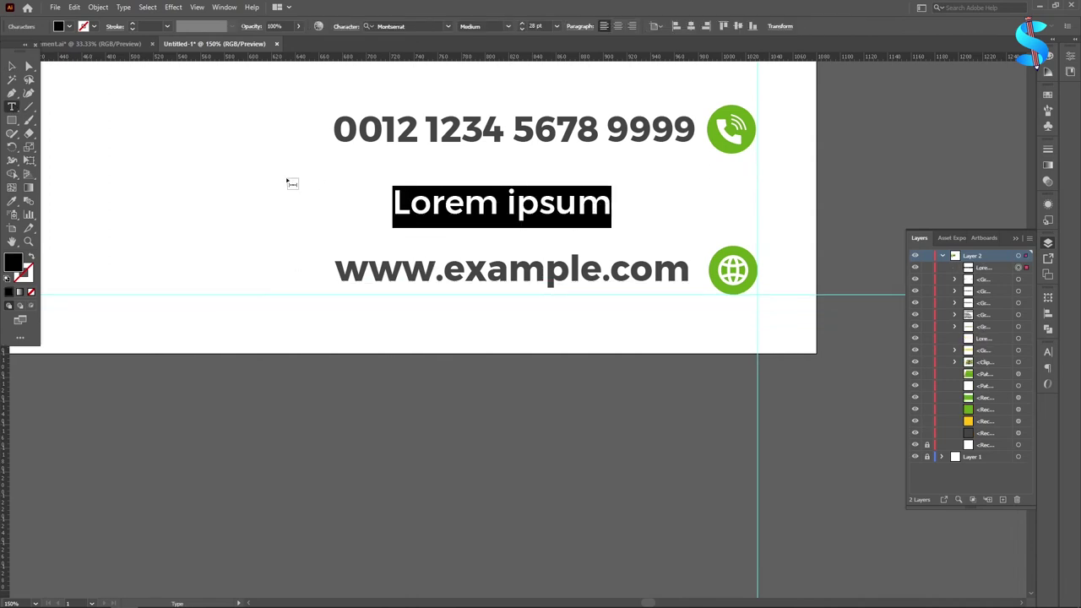
pyautogui.write('Visit')
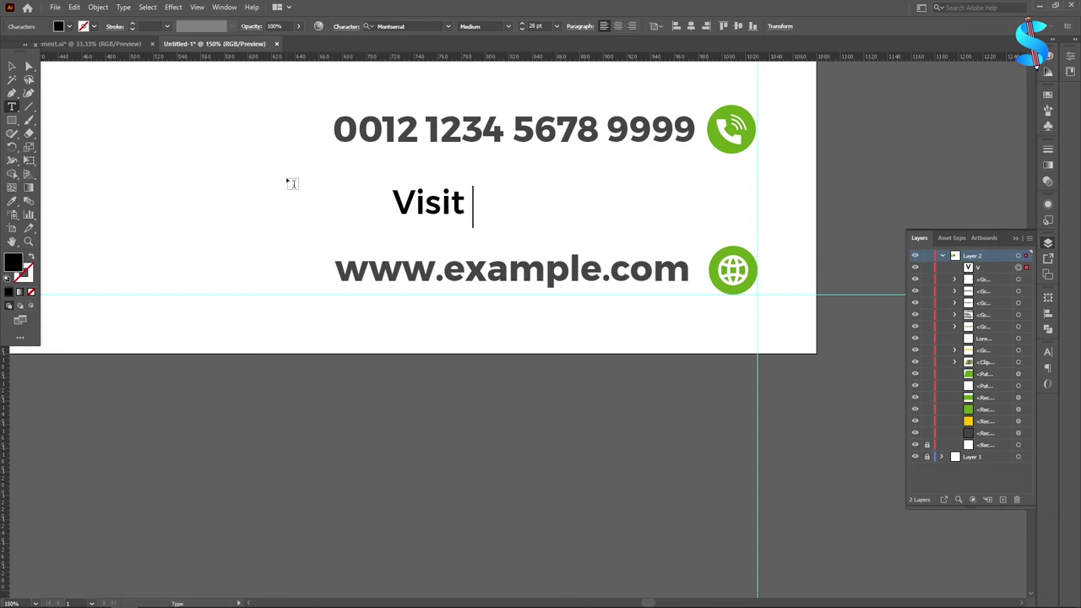
pyautogui.write(' our webs')
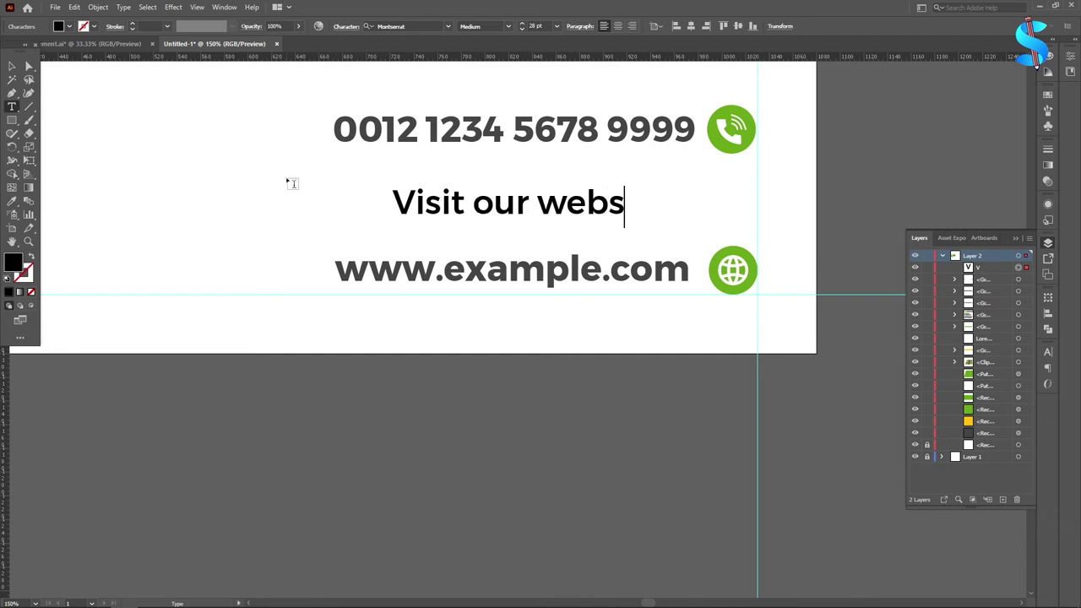
pyautogui.write('ite')
pyautogui.click(13, 65)
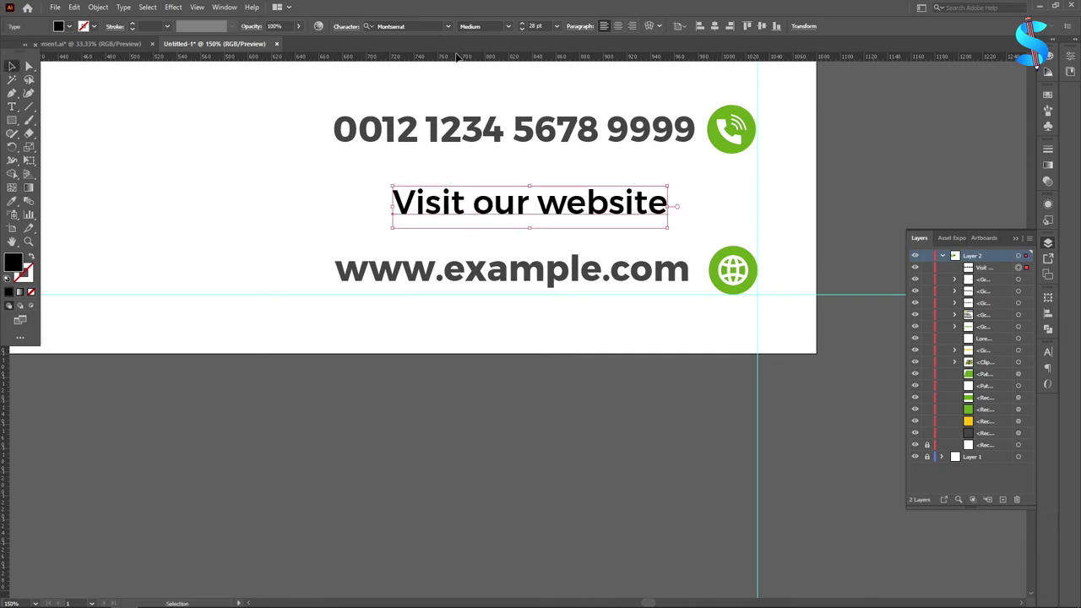
# Step: Set the "Visit our website" text to Montserrat Regular and colour it with the dark grey palette swatch
pyautogui.click(408, 25)
pyautogui.write('mon')
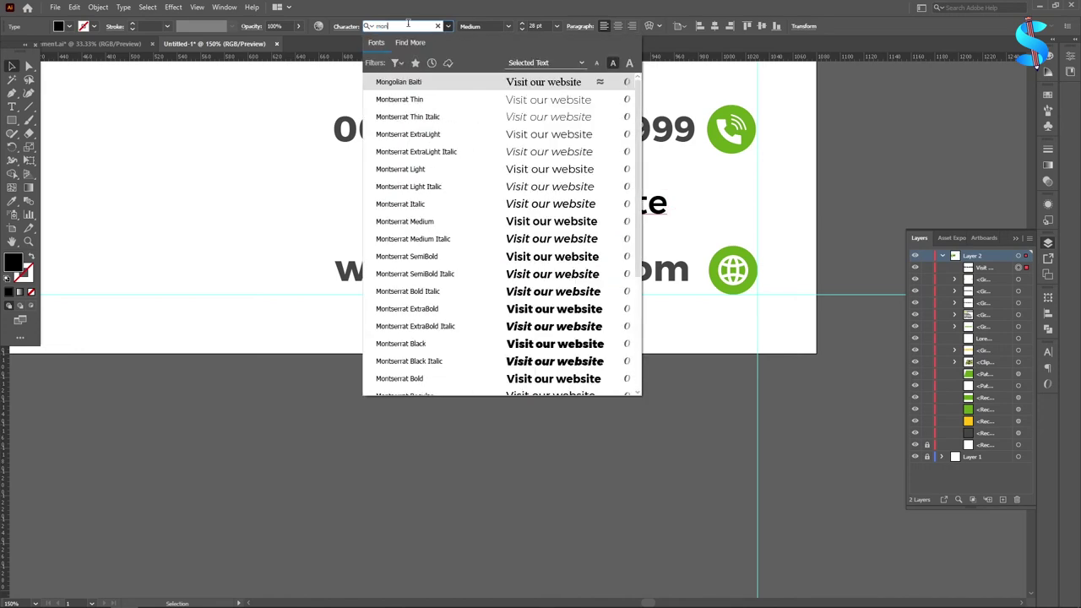
pyautogui.scroll(-4, 456, 211)
pyautogui.click(426, 241)
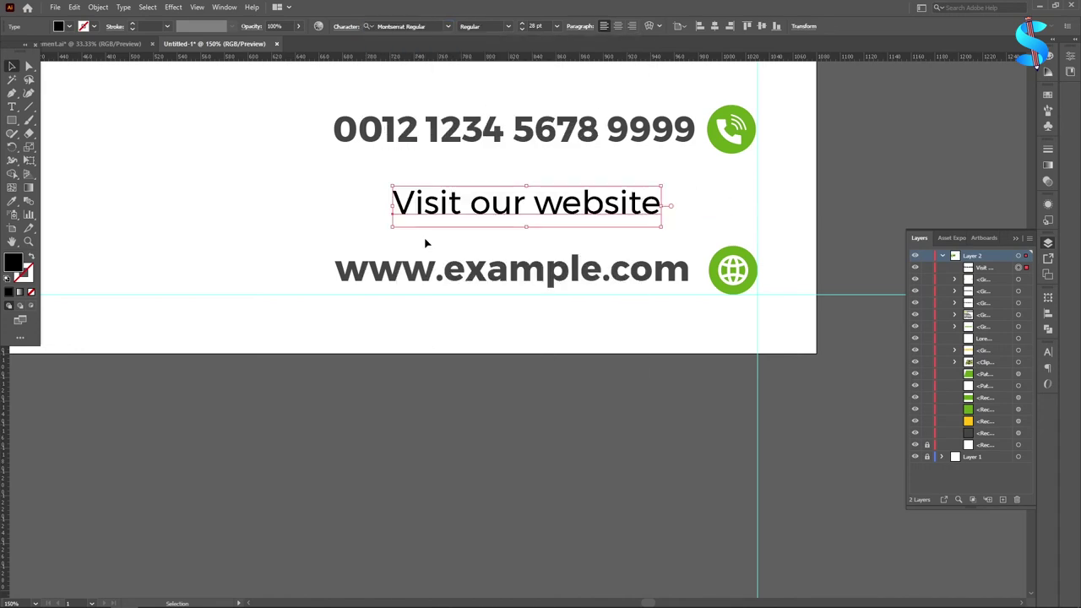
pyautogui.click(11, 202)
pyautogui.scroll(-3, 557, 283)
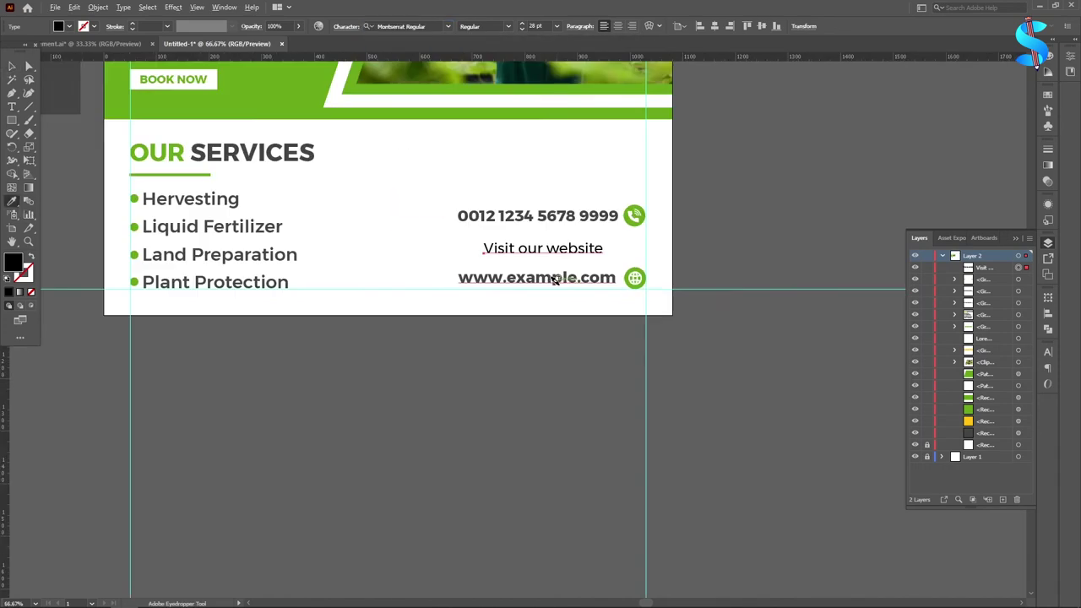
pyautogui.click(167, 136)
pyautogui.click(12, 66)
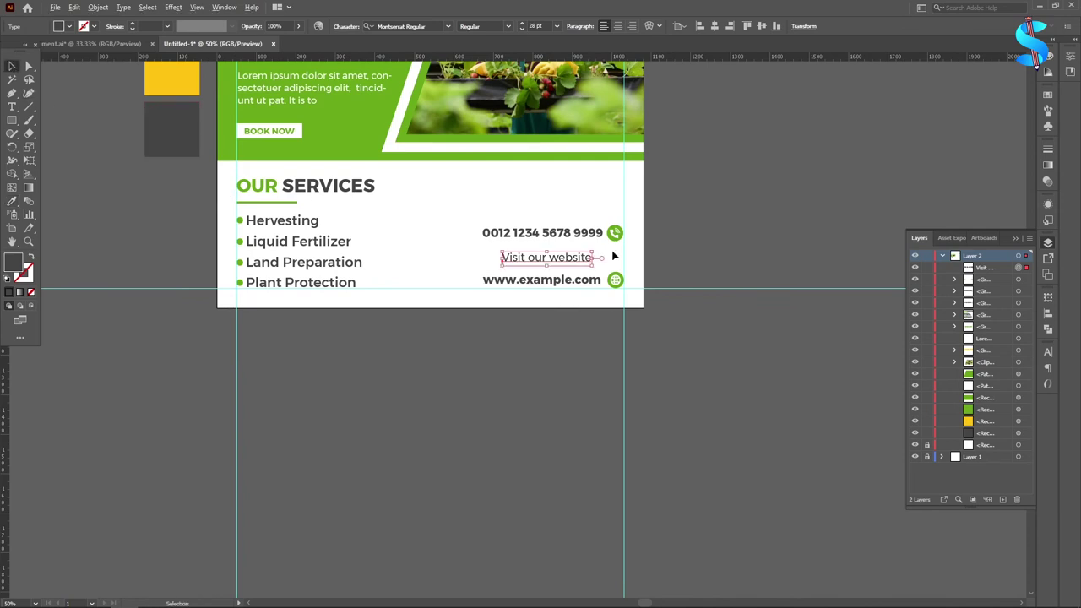
# Step: Place "Visit our website" right-aligned just above the website address and scale it down to about 23.4 pt
pyautogui.scroll(3, 614, 252)
pyautogui.moveTo(468, 278); pyautogui.dragTo(496, 306)
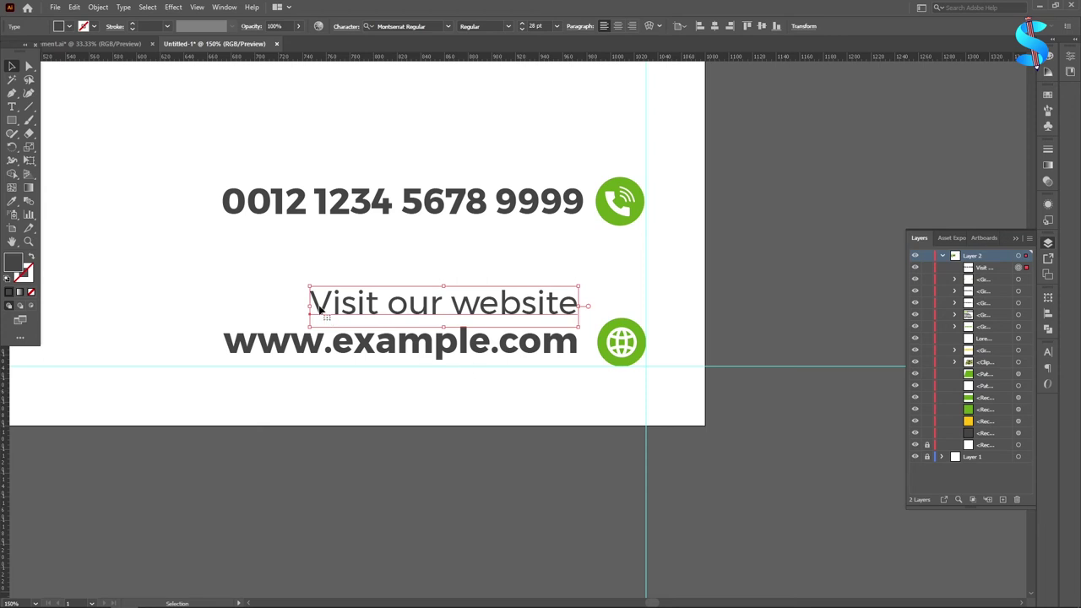
pyautogui.moveTo(310, 286); pyautogui.dragTo(353, 293)
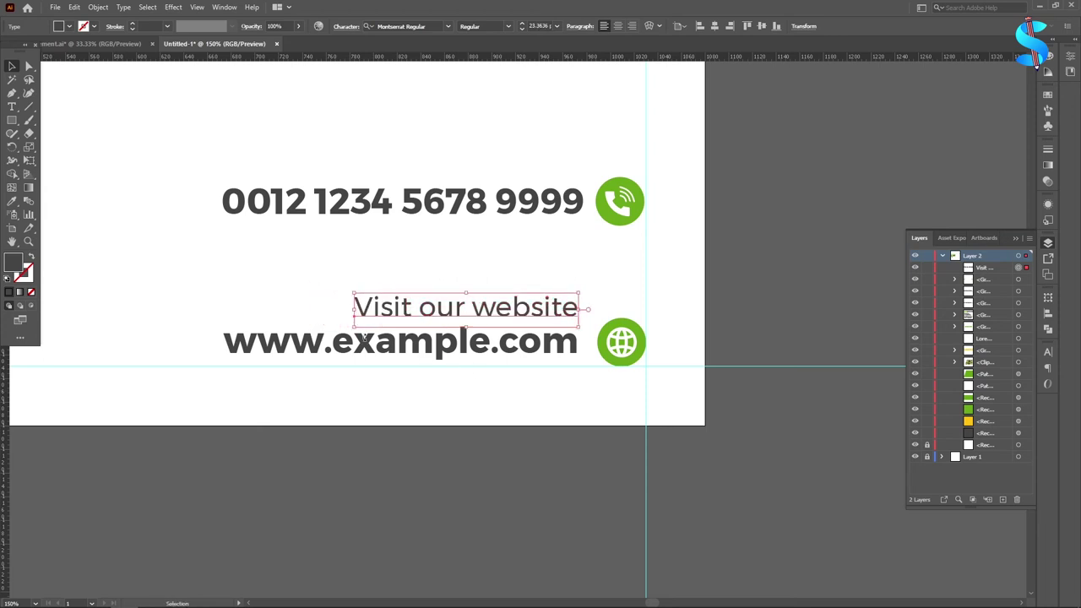
pyautogui.scroll(3, 495, 400)
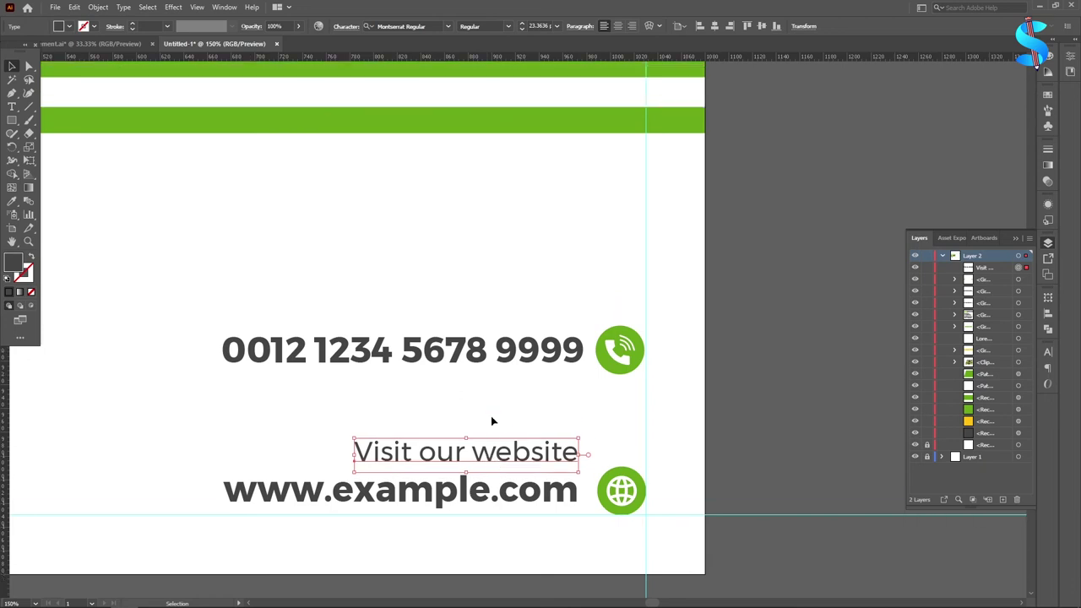
pyautogui.scroll(1, 490, 415)
pyautogui.press('Down')
pyautogui.press('Down')
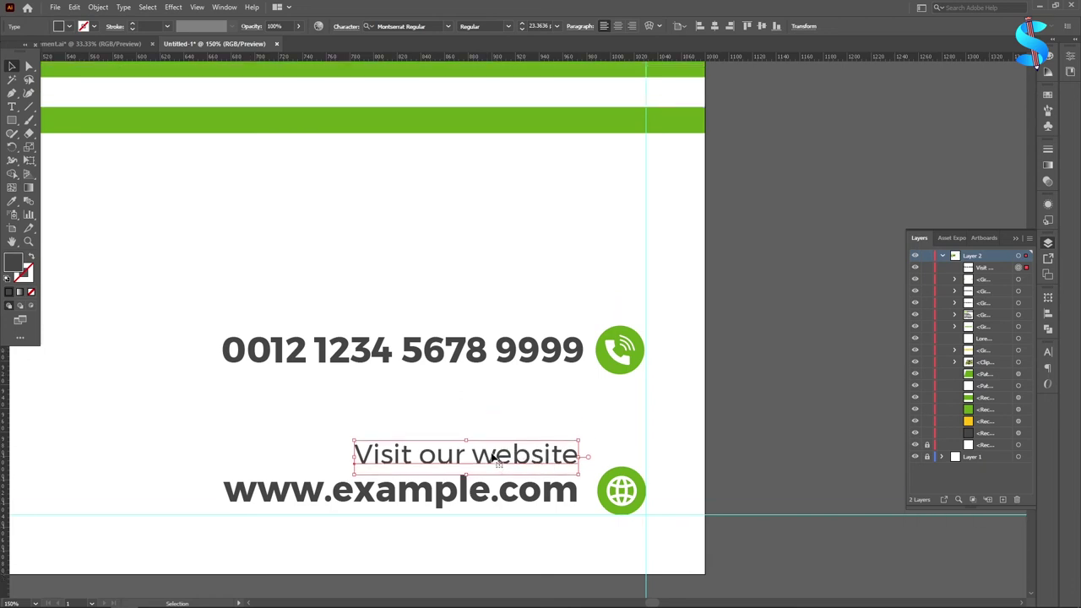
# Step: Duplicate the "Visit our website" line above the phone number and change the copy's text to "Get Mor Information"
pyautogui.moveTo(462, 456); pyautogui.dragTo(468, 319)
pyautogui.press('t')
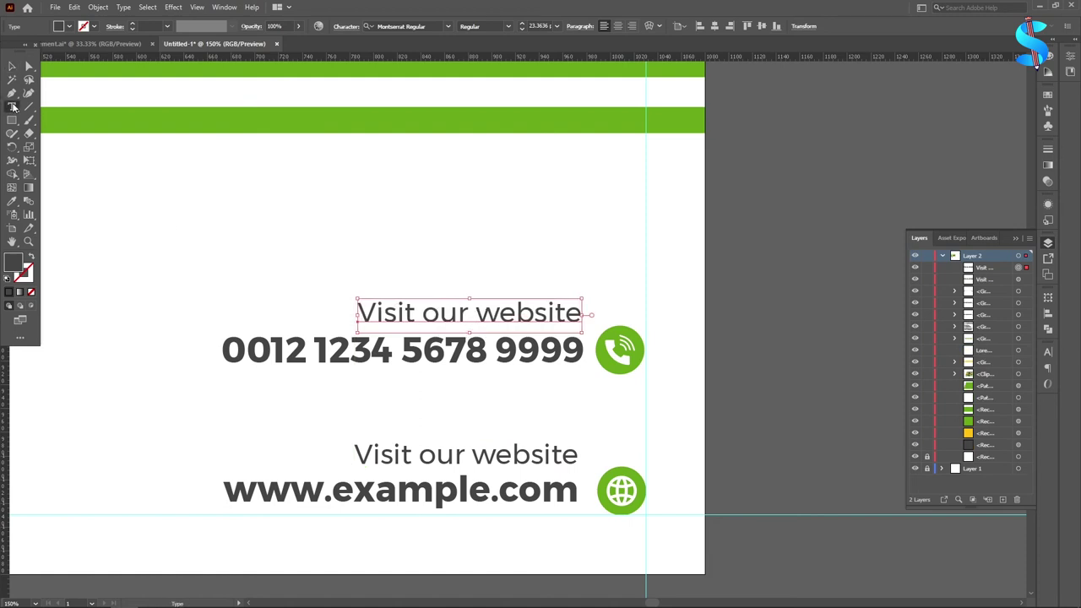
pyautogui.scroll(-1, 508, 261)
pyautogui.moveTo(581, 268); pyautogui.dragTo(225, 253)
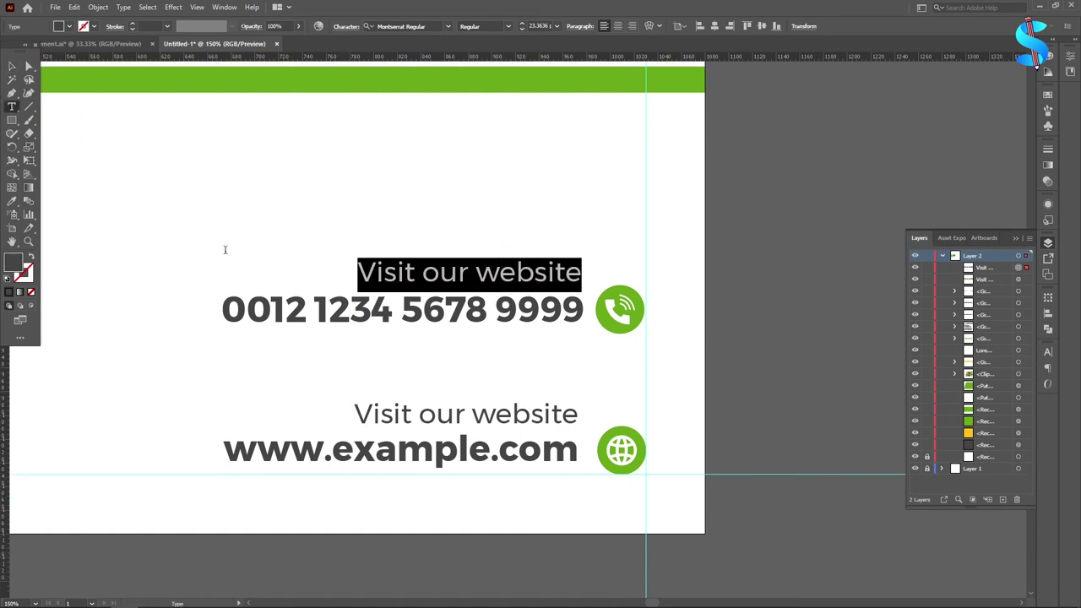
pyautogui.write('Get')
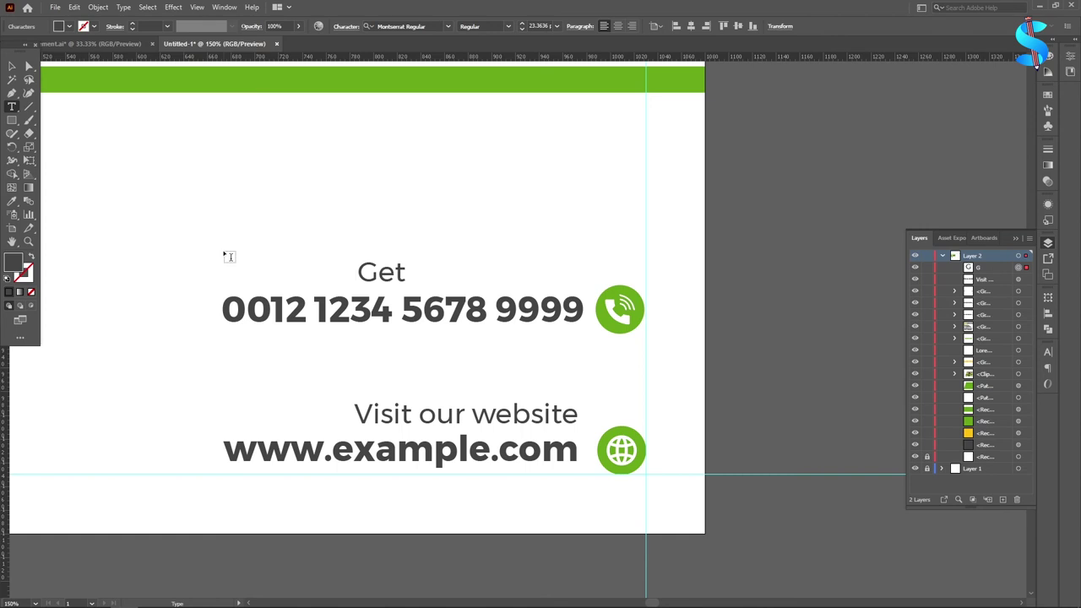
pyautogui.write(' MOr In')
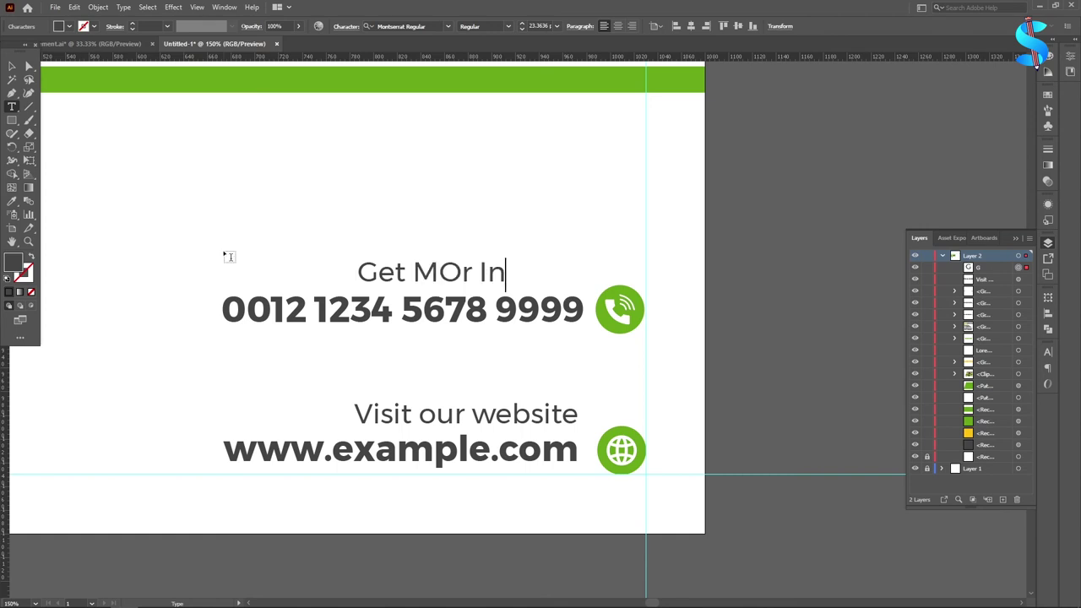
pyautogui.press('BackSpace')
pyautogui.press('BackSpace')
pyautogui.press('BackSpace')
pyautogui.press('BackSpace')
pyautogui.press('BackSpace')
pyautogui.write('or Information')
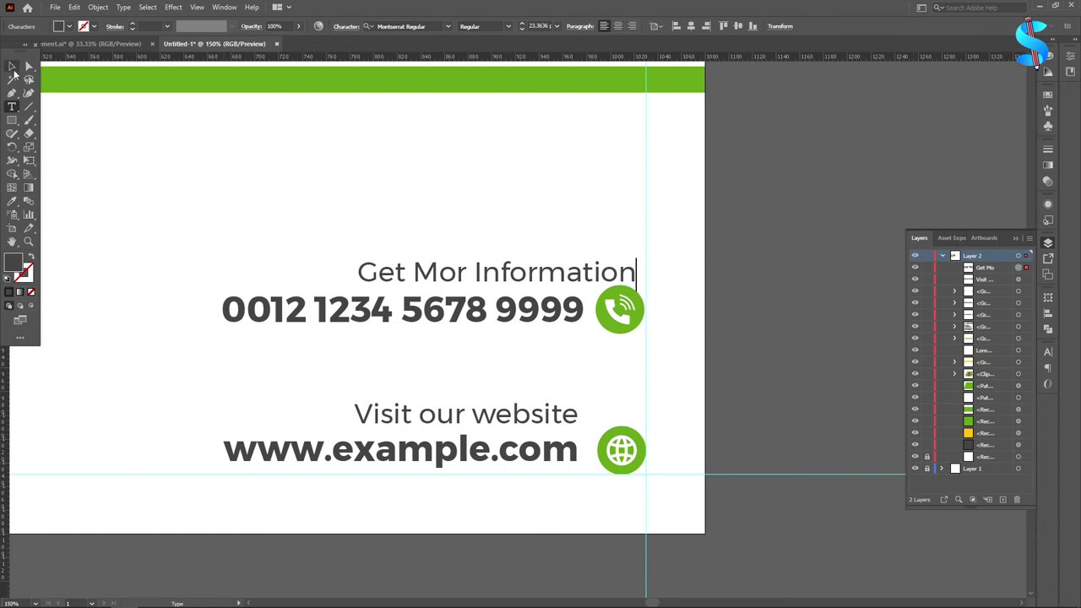
pyautogui.click(12, 66)
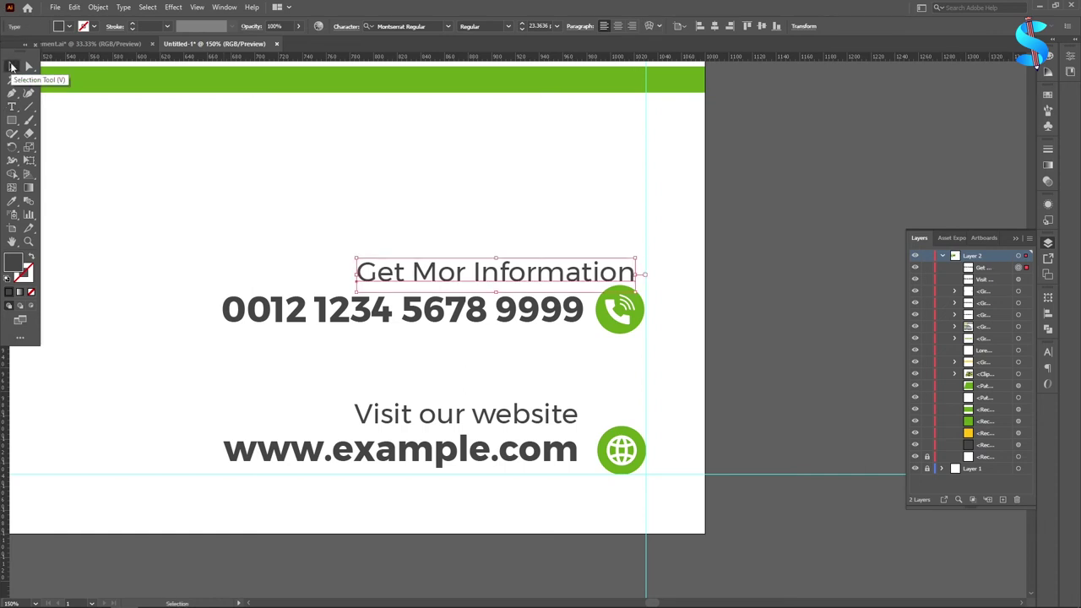
# Step: Nudge "Get Mor Information" left until its right end lines up with the phone number, and deselect it
pyautogui.press('Left')
pyautogui.press('Left')
pyautogui.press('Left')
pyautogui.press('Left')
pyautogui.press('Left')
pyautogui.press('Left')
pyautogui.press('Left')
pyautogui.press('Left')
pyautogui.press('Left')
pyautogui.press('Left')
pyautogui.press('Left')
pyautogui.press('Left')
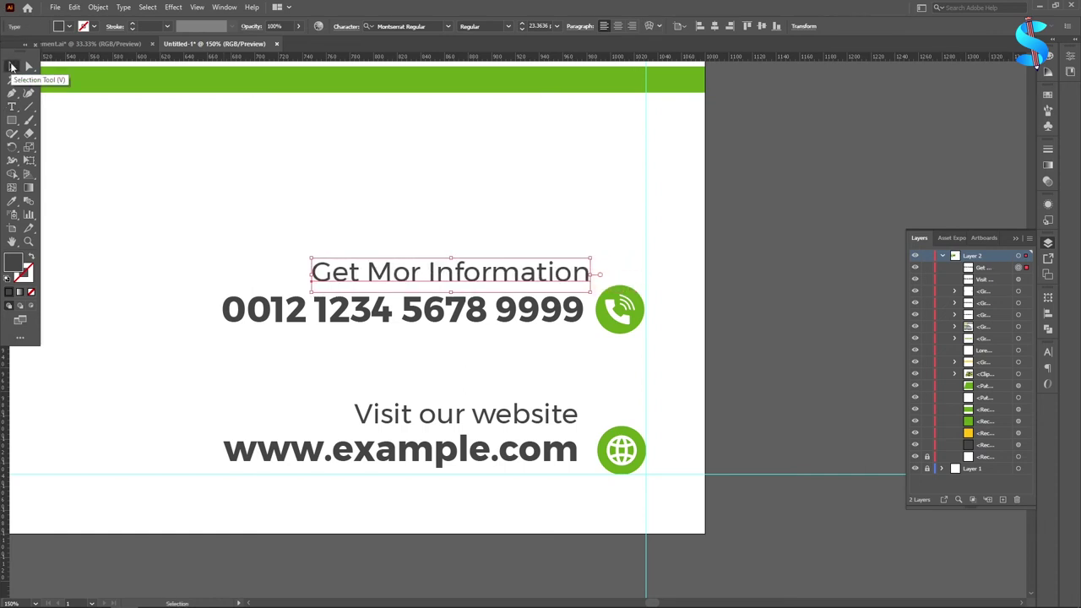
pyautogui.click(722, 245)
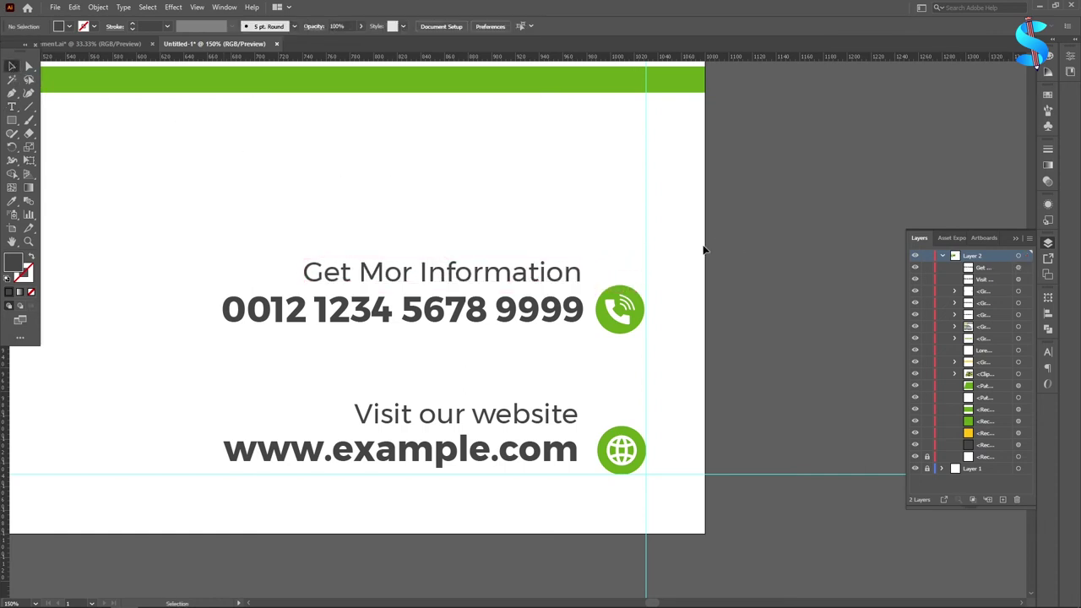
# Step: Ungroup the phone number item to separate the phone icon from the number, and deselect everything
pyautogui.click(637, 334)
pyautogui.rightClick(621, 310)
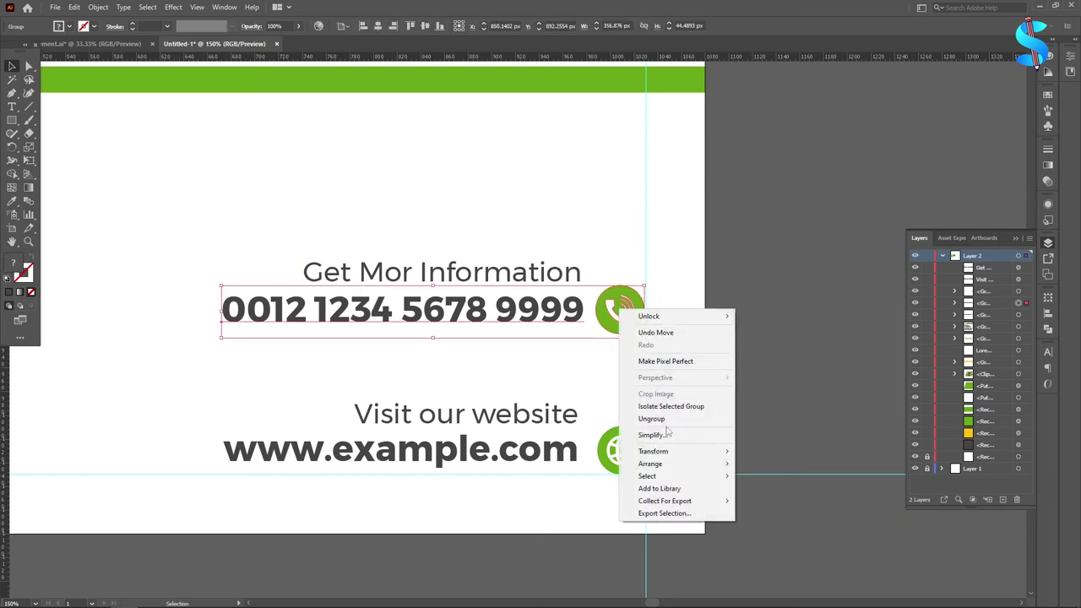
pyautogui.click(792, 355)
pyautogui.rightClick(635, 312)
pyautogui.click(692, 422)
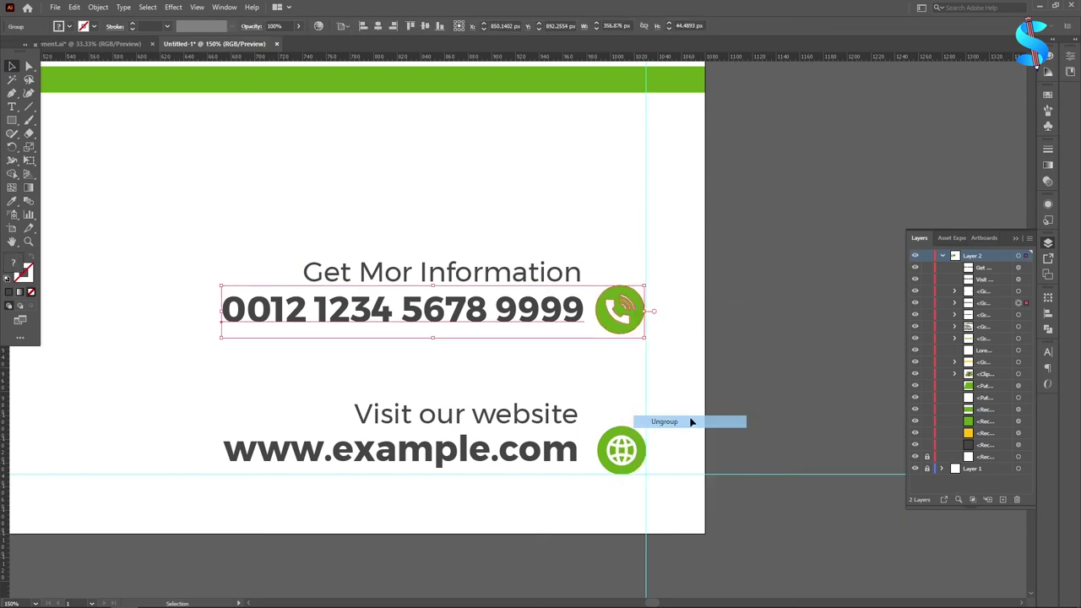
pyautogui.click(678, 380)
# Step: Nudge the phone icon up to centre it vertically beside its two text lines, and deselect it
pyautogui.moveTo(605, 268); pyautogui.dragTo(633, 340)
pyautogui.press('Up')
pyautogui.press('Up')
pyautogui.press('Up')
pyautogui.press('Up')
pyautogui.press('Up')
pyautogui.press('Up')
pyautogui.press('Up')
pyautogui.press('Up')
pyautogui.press('Up')
pyautogui.press('Up')
pyautogui.press('Up')
pyautogui.press('Up')
pyautogui.press('Up')
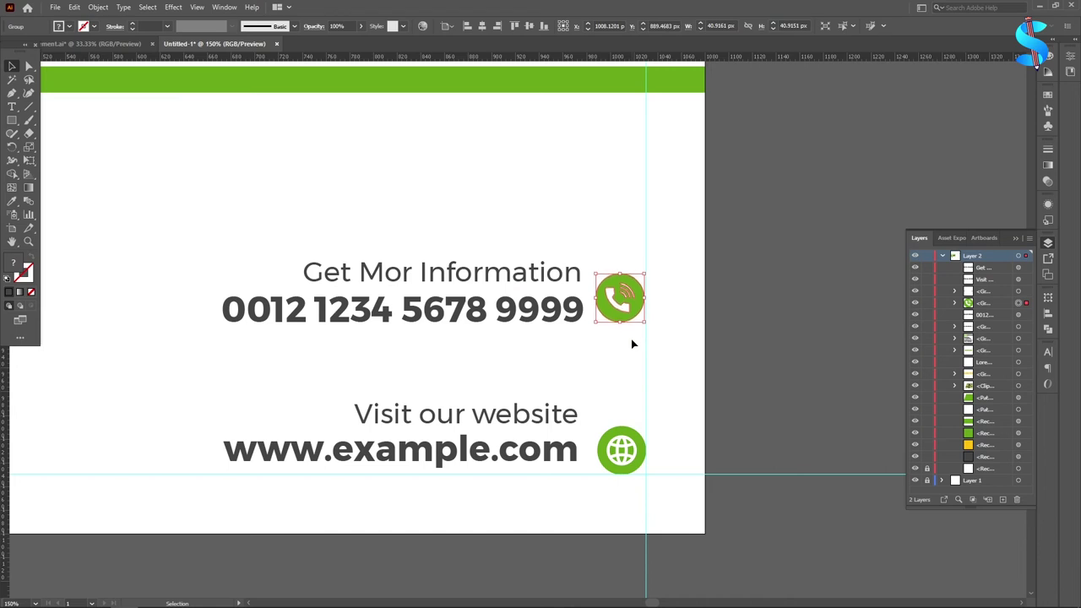
pyautogui.press('Down')
pyautogui.click(731, 343)
# Step: Ungroup the website item to separate the globe icon from the website address
pyautogui.scroll(-1, 640, 408)
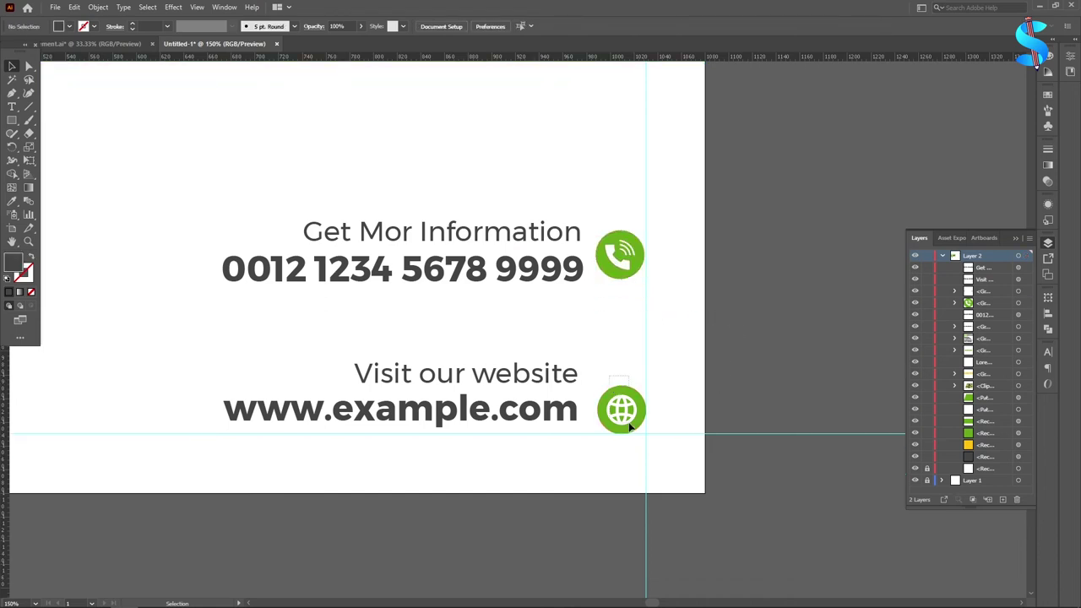
pyautogui.moveTo(629, 426); pyautogui.dragTo(630, 429)
pyautogui.rightClick(619, 410)
pyautogui.click(662, 308)
pyautogui.click(657, 390)
# Step: Nudge the globe icon up to centre it vertically beside "Visit our website" and the website address
pyautogui.moveTo(599, 366); pyautogui.dragTo(626, 441)
pyautogui.press('Up')
pyautogui.press('Up')
pyautogui.press('Up')
pyautogui.press('Up')
pyautogui.press('Up')
pyautogui.press('Up')
pyautogui.press('Up')
pyautogui.press('Up')
pyautogui.press('Up')
pyautogui.press('Up')
pyautogui.press('Up')
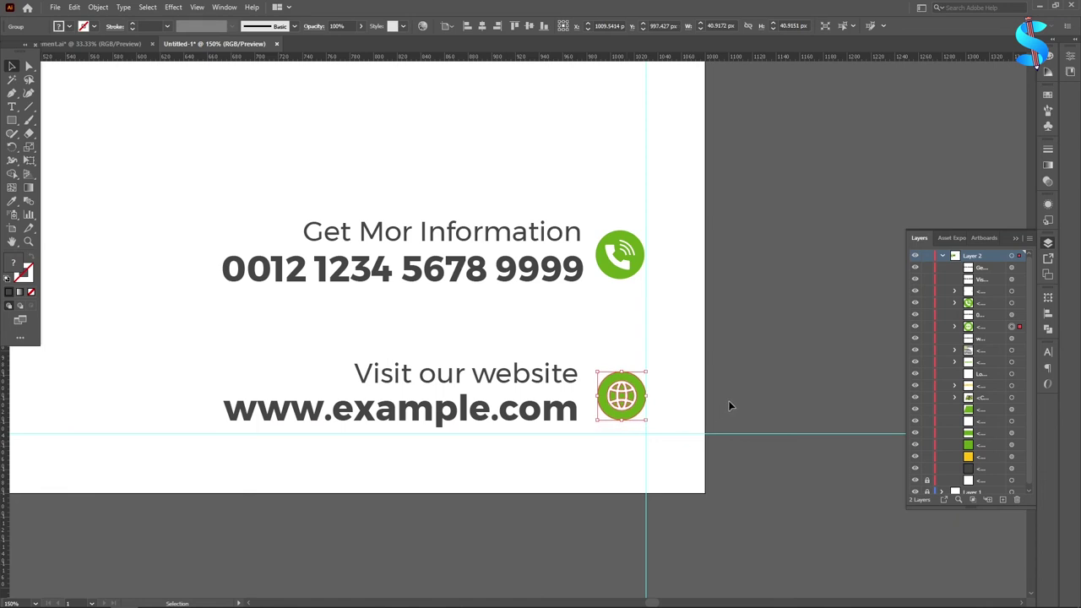
# Step: Group the website text lines with the globe icon, and group the phone text lines with the phone icon
pyautogui.click(736, 393)
pyautogui.moveTo(234, 346); pyautogui.dragTo(695, 465)
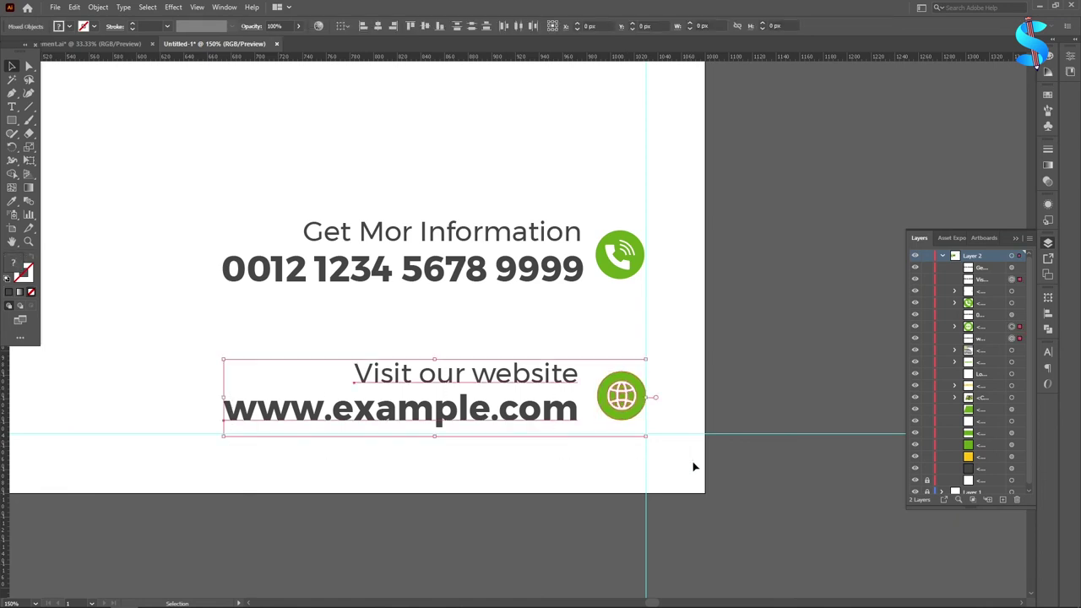
pyautogui.press('a')
pyautogui.hotkey('ctrl', 'g')
pyautogui.scroll(1, 289, 265)
pyautogui.moveTo(234, 246); pyautogui.dragTo(687, 383)
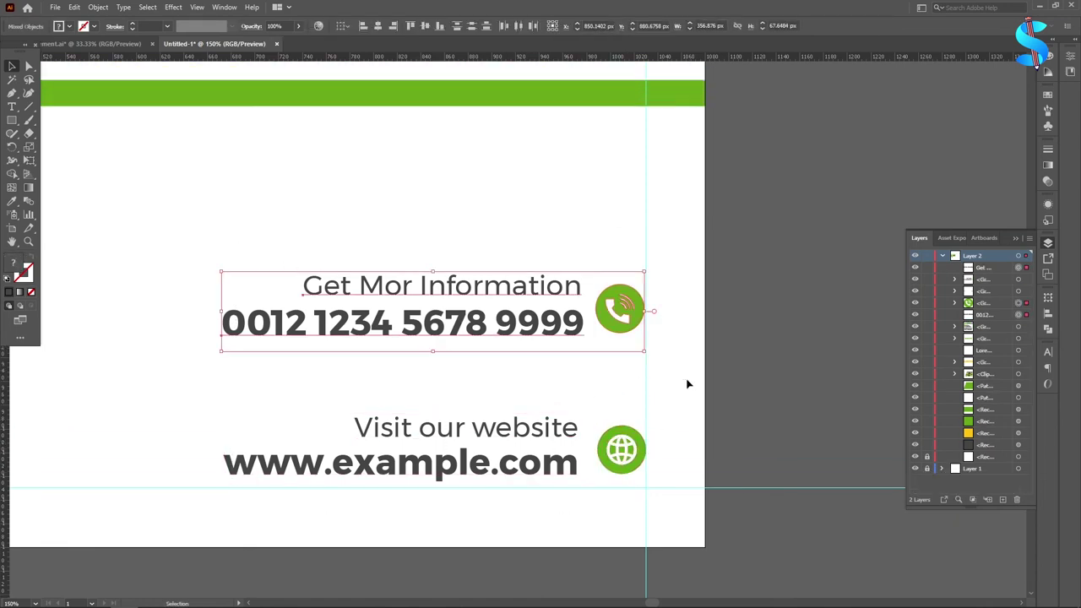
pyautogui.hotkey('ctrl', 'g')
pyautogui.click(747, 364)
# Step: Nudge the phone contact group down, closer to the website contact group
pyautogui.scroll(-3, 640, 355)
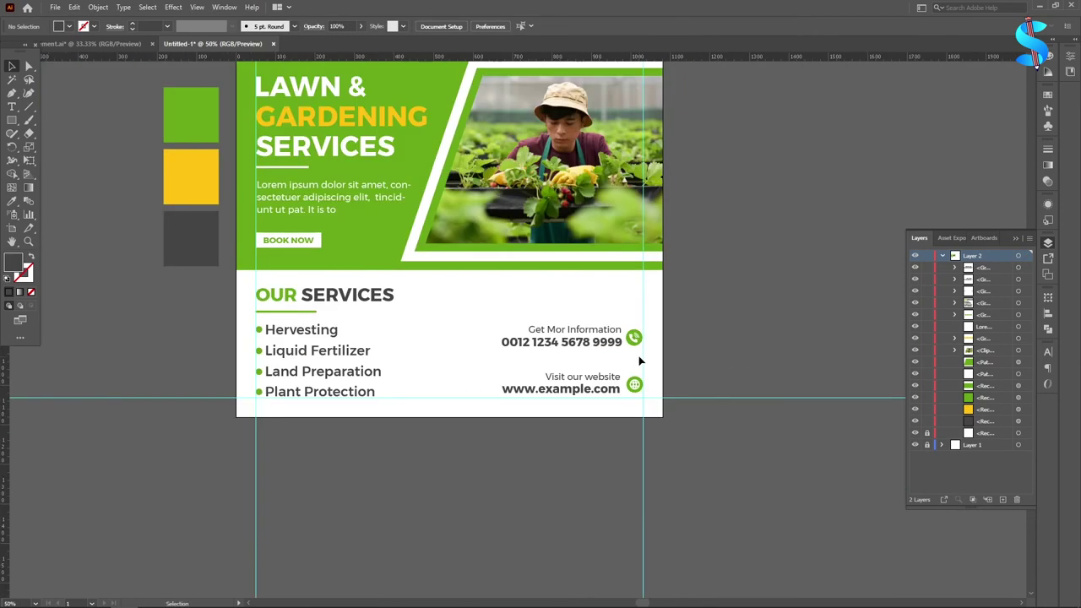
pyautogui.click(571, 343)
pyautogui.press('Down')
pyautogui.press('Down')
pyautogui.press('Down')
pyautogui.press('Down')
pyautogui.press('Down')
pyautogui.press('Down')
pyautogui.press('Down')
pyautogui.press('Down')
pyautogui.press('Down')
pyautogui.press('Down')
pyautogui.press('Down')
pyautogui.press('Down')
pyautogui.press('Down')
pyautogui.press('Down')
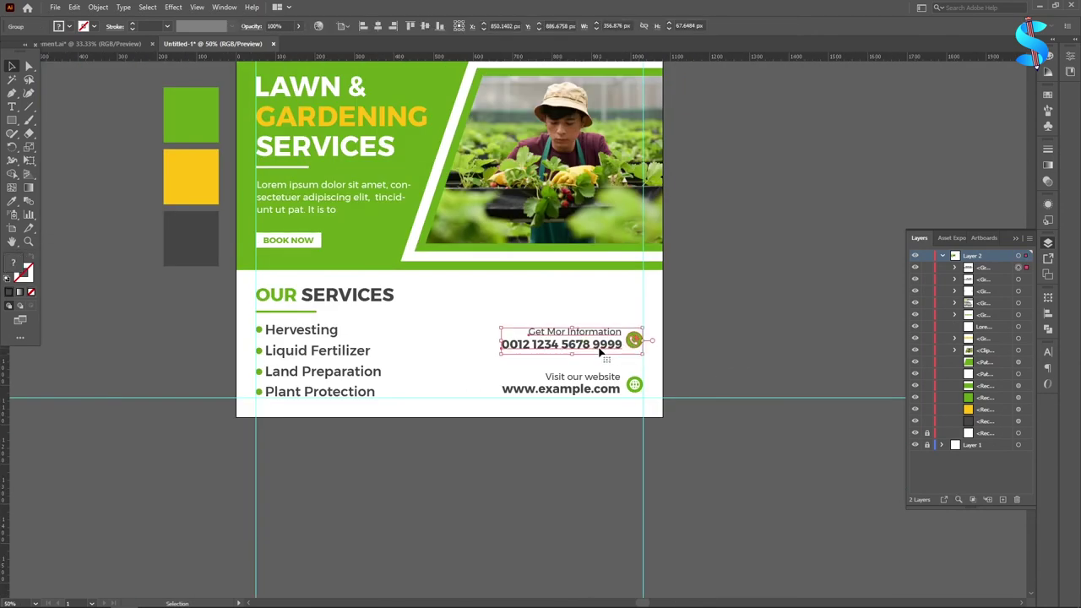
pyautogui.press('Down')
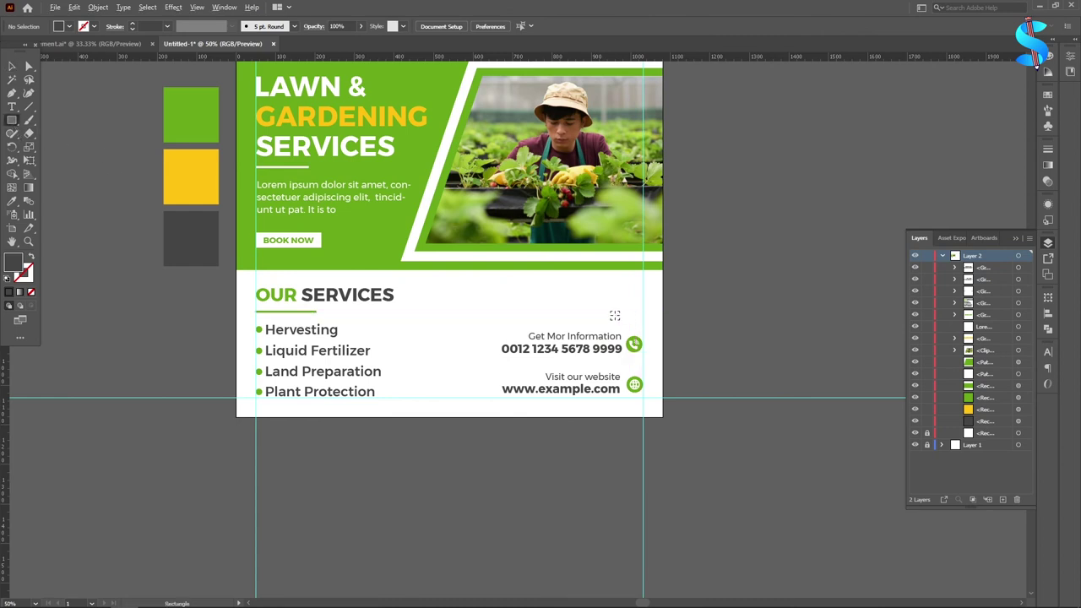
# Step: Draw a dark grey rectangle about 274 × 62 px above the phone contact, ending at the right margin guide
pyautogui.scroll(2, 615, 315)
pyautogui.moveTo(496, 272)
pyautogui.mouseDown()
pyautogui.moveTo(579, 319)
pyautogui.moveTo(673, 326)
pyautogui.mouseUp()
pyautogui.press('v')
pyautogui.scroll(2, 579, 325)
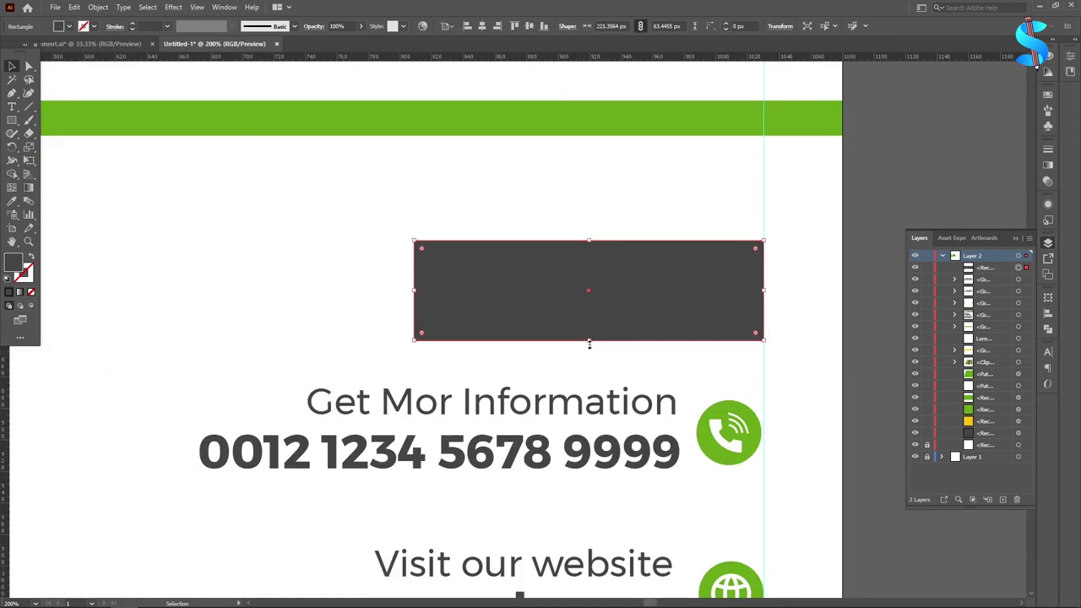
pyautogui.moveTo(590, 341); pyautogui.dragTo(590, 324)
pyautogui.moveTo(417, 283); pyautogui.dragTo(329, 283)
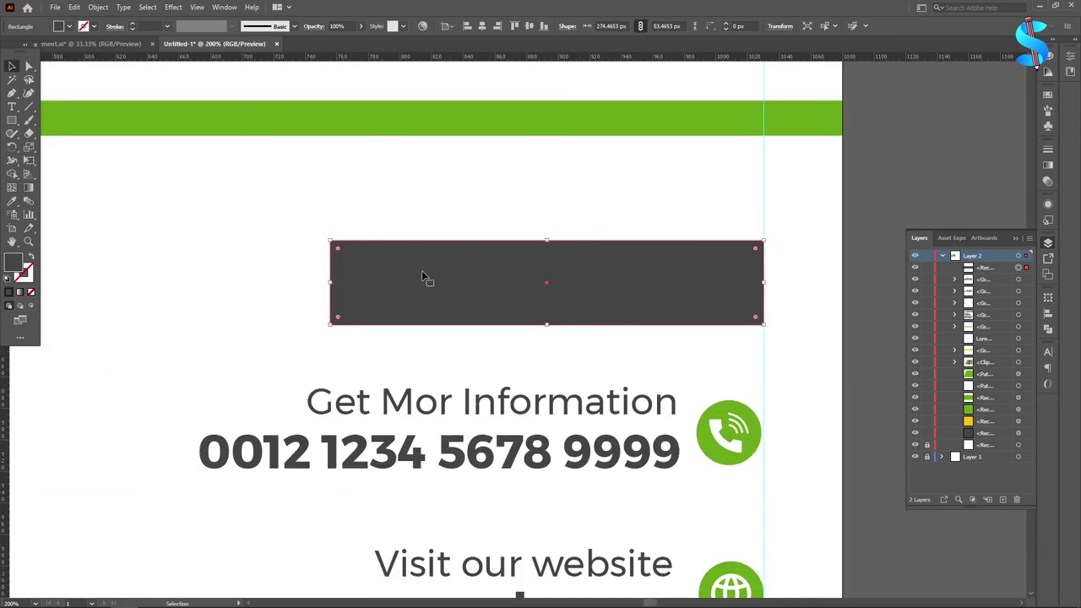
pyautogui.moveTo(547, 241); pyautogui.dragTo(547, 228)
# Step: Add the text "CONTUCT US" and place it over the dark grey rectangle
pyautogui.click(12, 107)
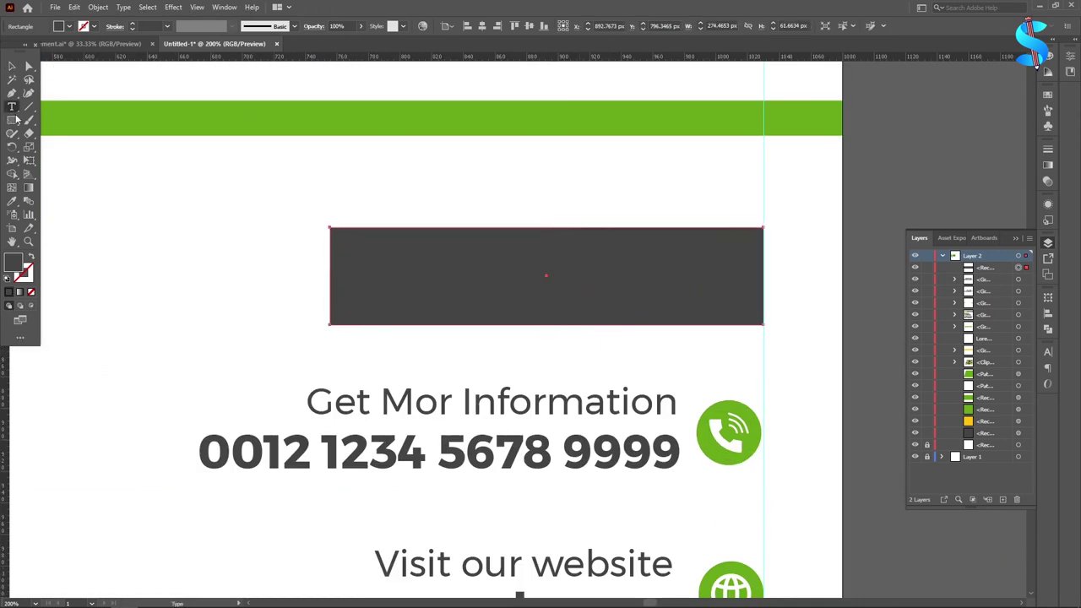
pyautogui.scroll(-1, 234, 241)
pyautogui.click(157, 208)
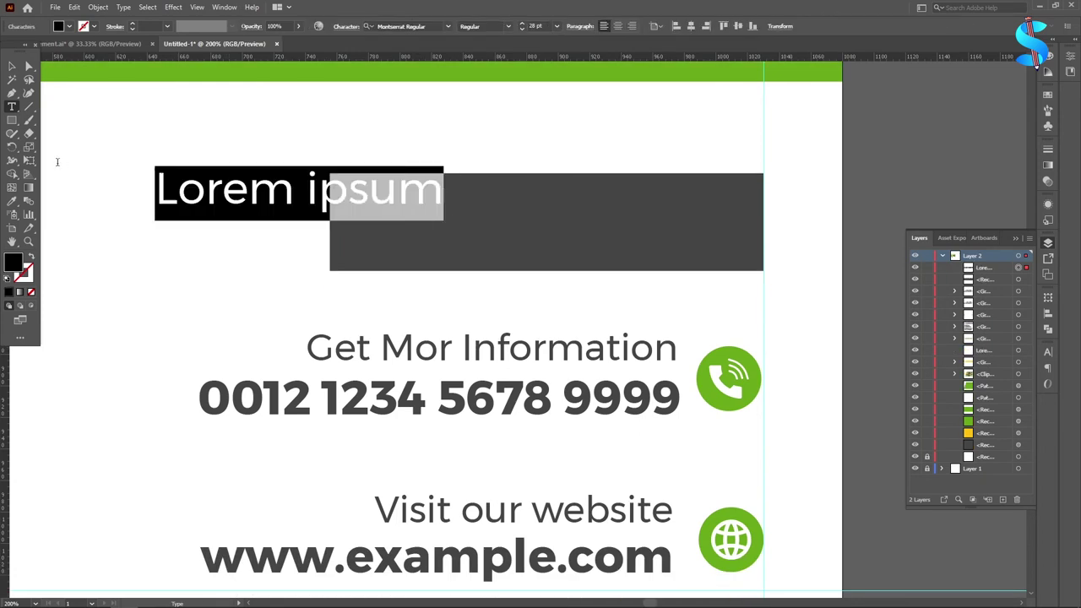
pyautogui.write('CONT')
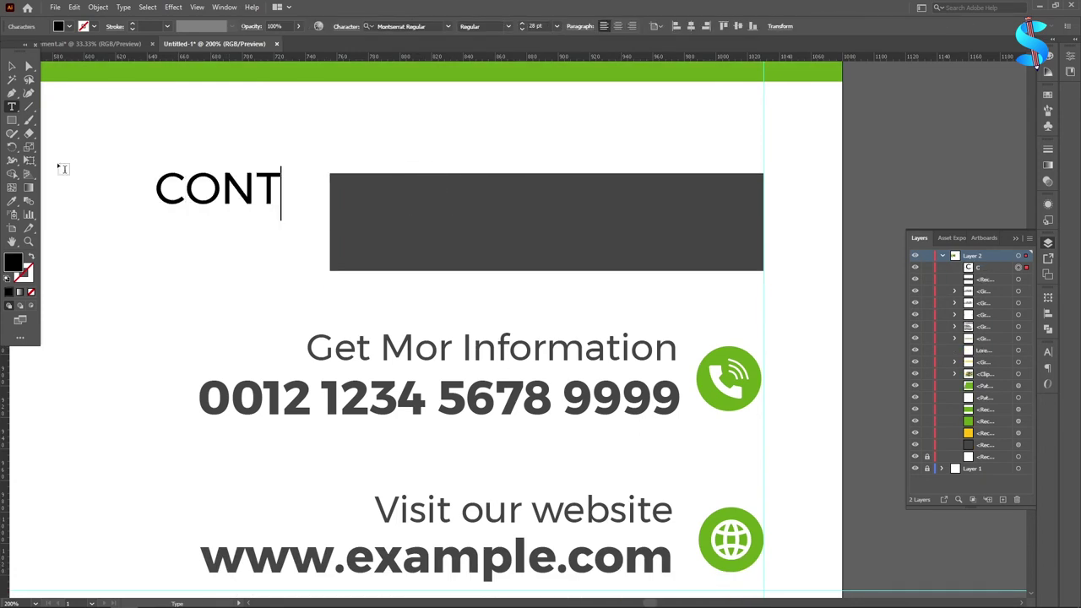
pyautogui.write('UCT US')
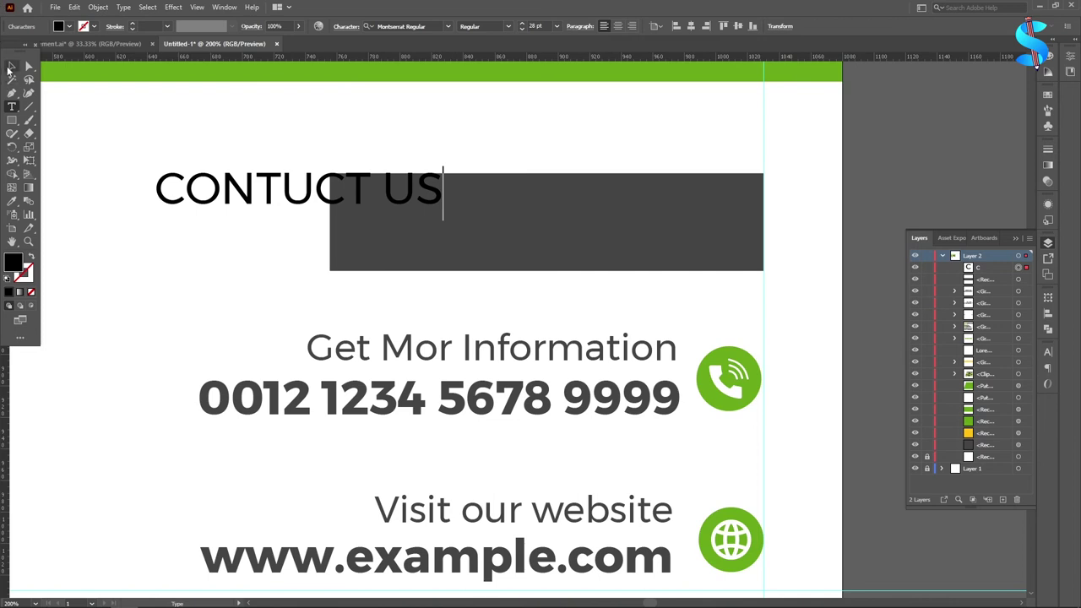
pyautogui.click(10, 67)
pyautogui.moveTo(204, 195); pyautogui.dragTo(423, 228)
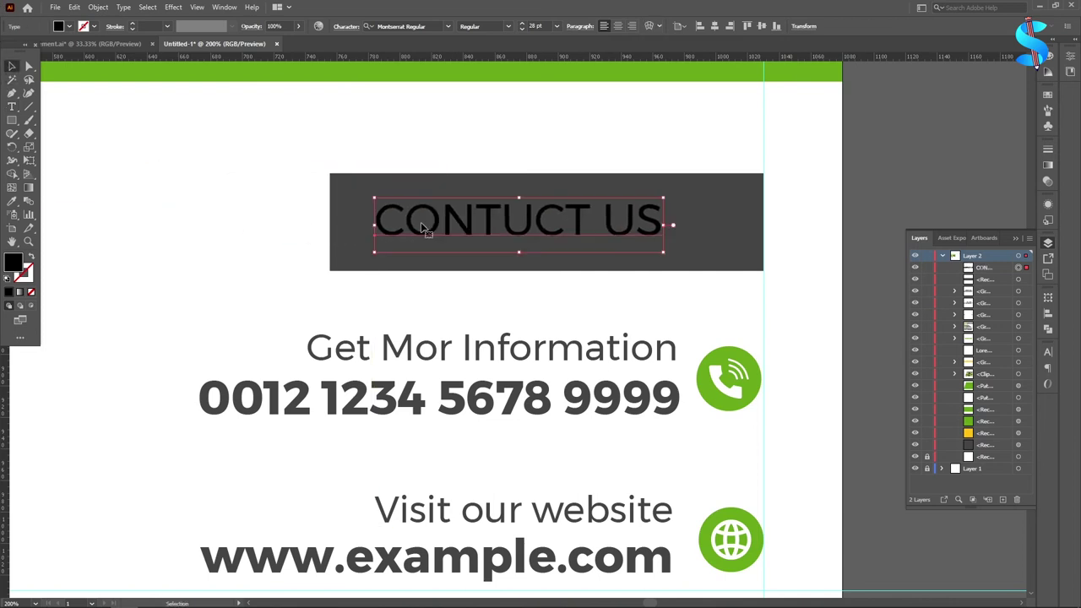
# Step: Colour the button text white and its rectangle the green of the band, sampling both colours from the artwork
pyautogui.click(11, 201)
pyautogui.click(115, 205)
pyautogui.click(10, 67)
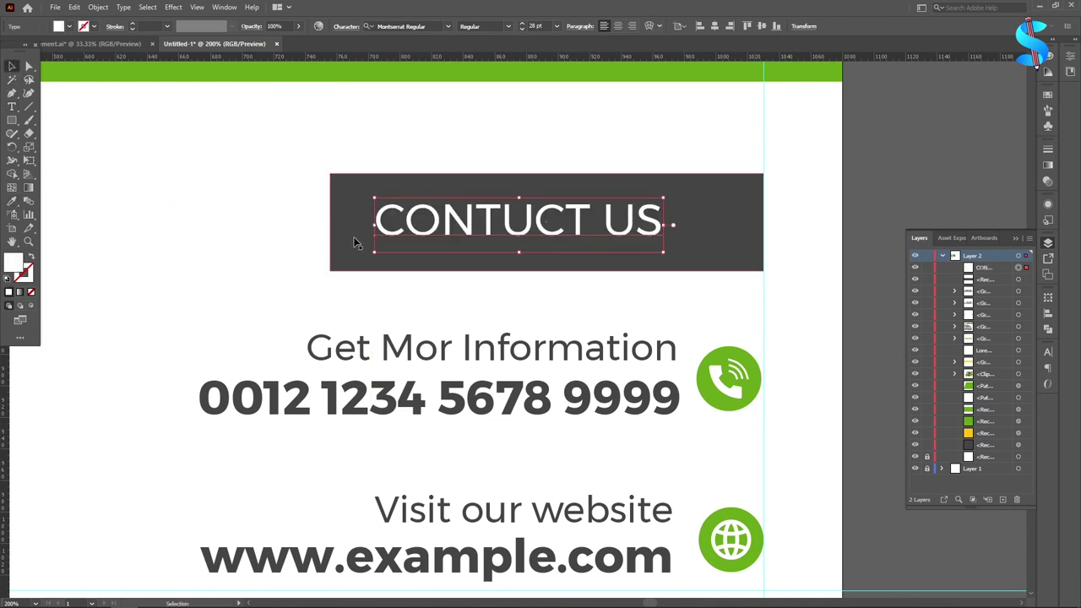
pyautogui.click(354, 237)
pyautogui.click(11, 202)
pyautogui.scroll(2, 291, 137)
pyautogui.click(293, 124)
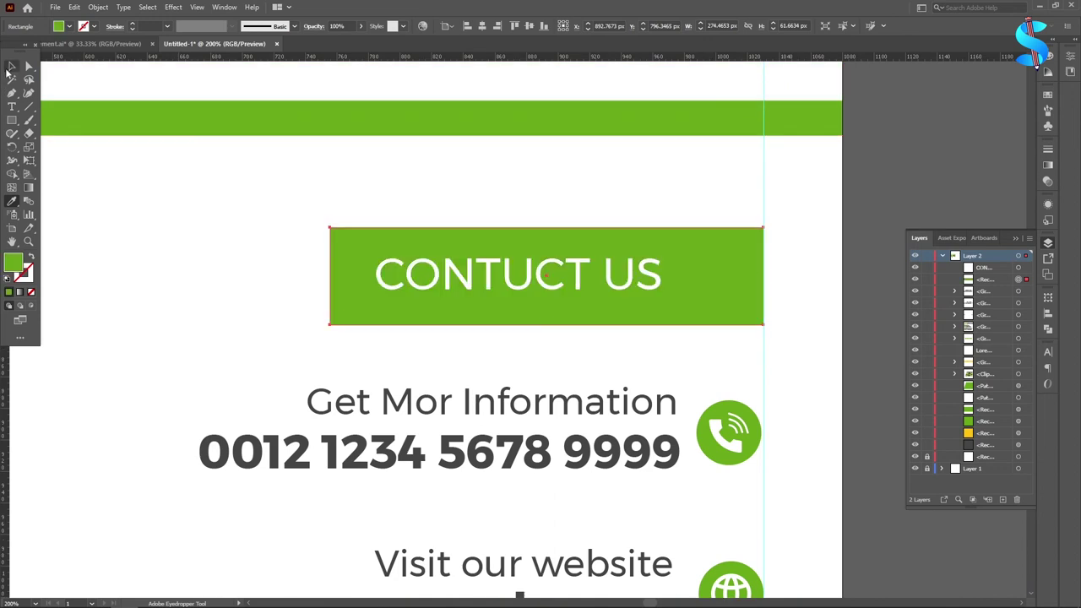
pyautogui.click(11, 67)
pyautogui.click(198, 191)
# Step: Set the button text's font to Montserrat Bold
pyautogui.click(487, 276)
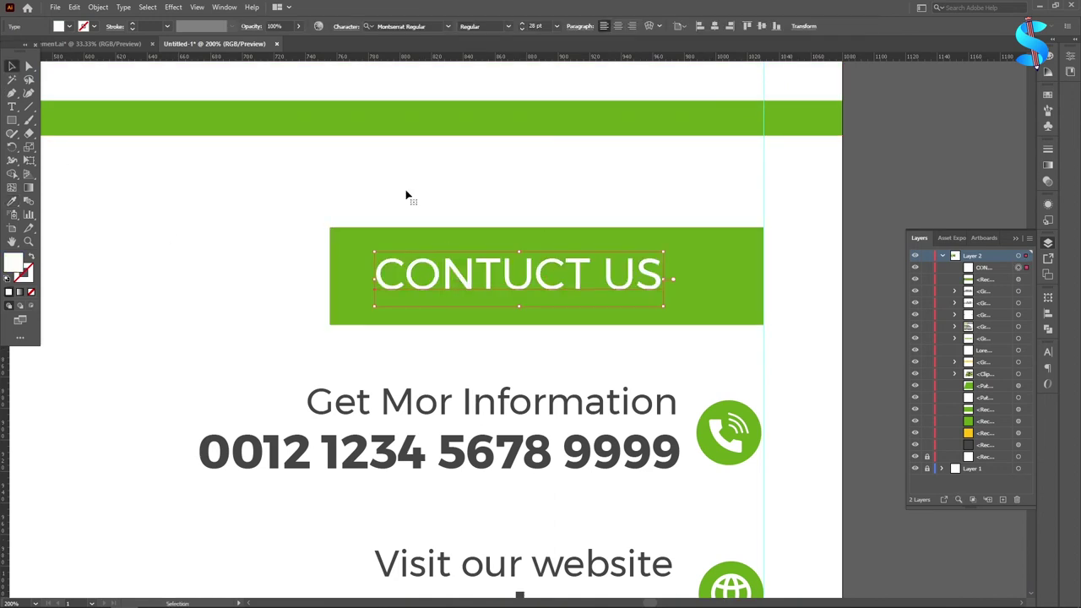
pyautogui.click(415, 26)
pyautogui.write('MON')
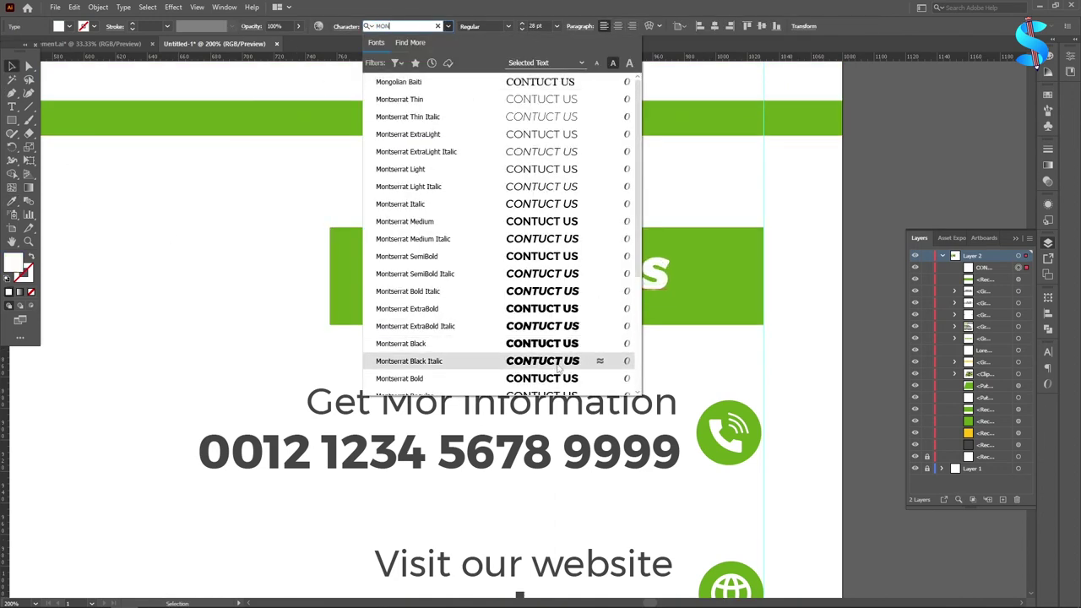
pyautogui.click(542, 379)
pyautogui.scroll(1, 644, 283)
pyautogui.scroll(-1, 380, 288)
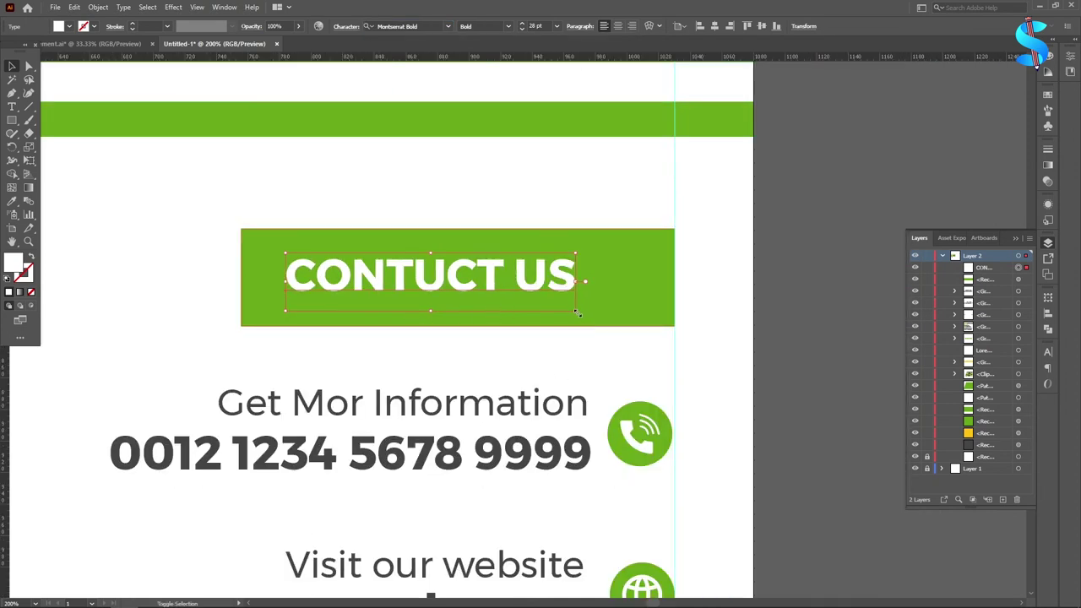
# Step: Enlarge the button text to about 32 pt and correct its wording to "CONTACT US"
pyautogui.moveTo(576, 311); pyautogui.dragTo(596, 319)
pyautogui.moveTo(428, 285)
pyautogui.mouseDown()
pyautogui.moveTo(447, 284)
pyautogui.moveTo(436, 266)
pyautogui.mouseUp()
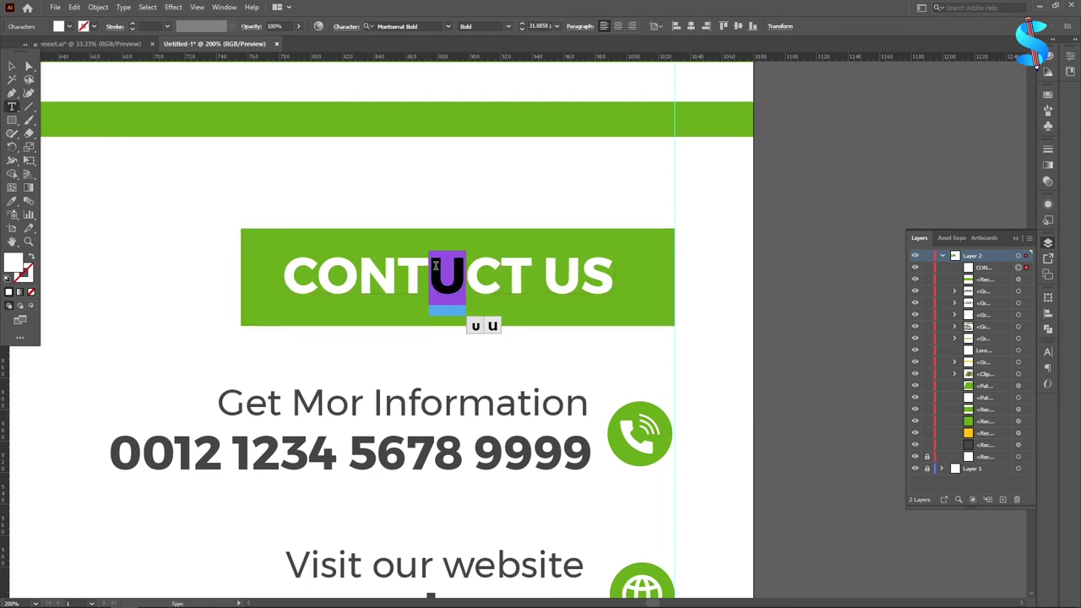
pyautogui.write('A')
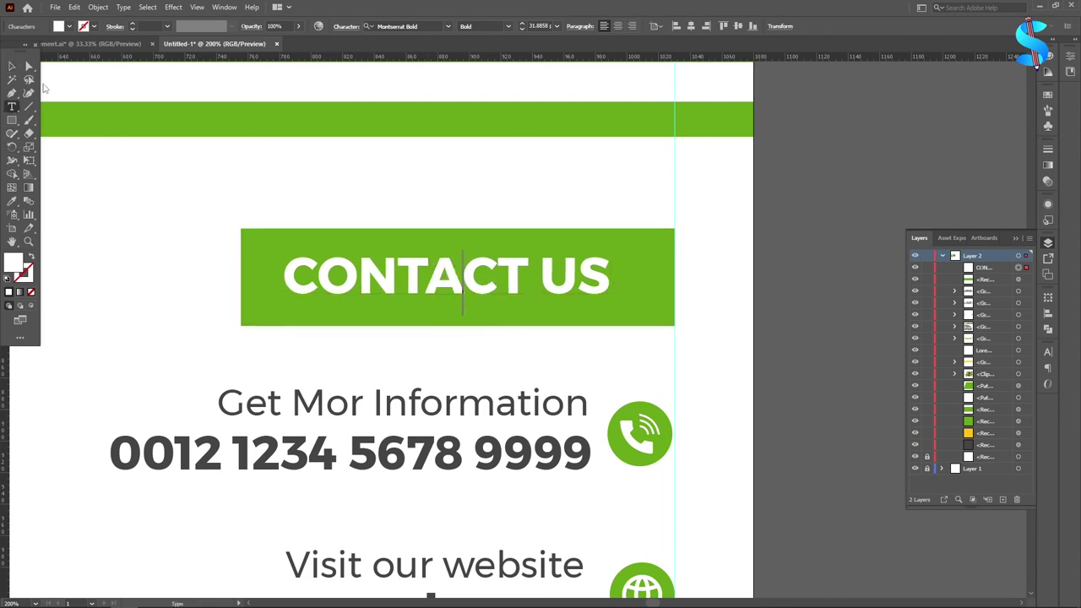
pyautogui.click(11, 68)
# Step: Centre "CONTACT US" horizontally and vertically on its green rectangle, nudging the text down slightly to balance it
pyautogui.press('Right')
pyautogui.press('Right')
pyautogui.press('Right')
pyautogui.press('Right')
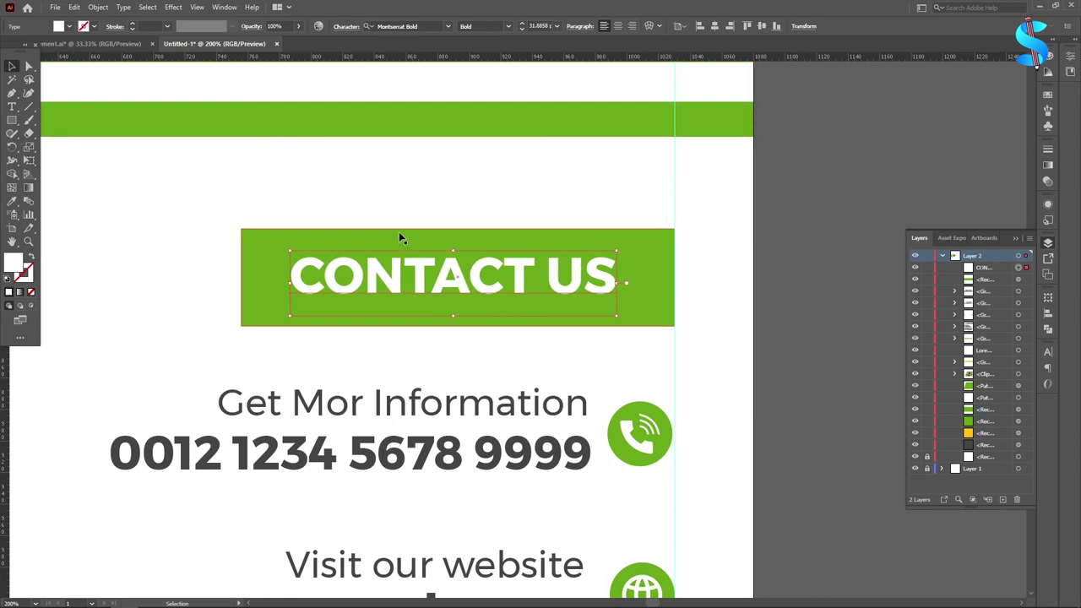
pyautogui.moveTo(194, 208); pyautogui.dragTo(368, 316)
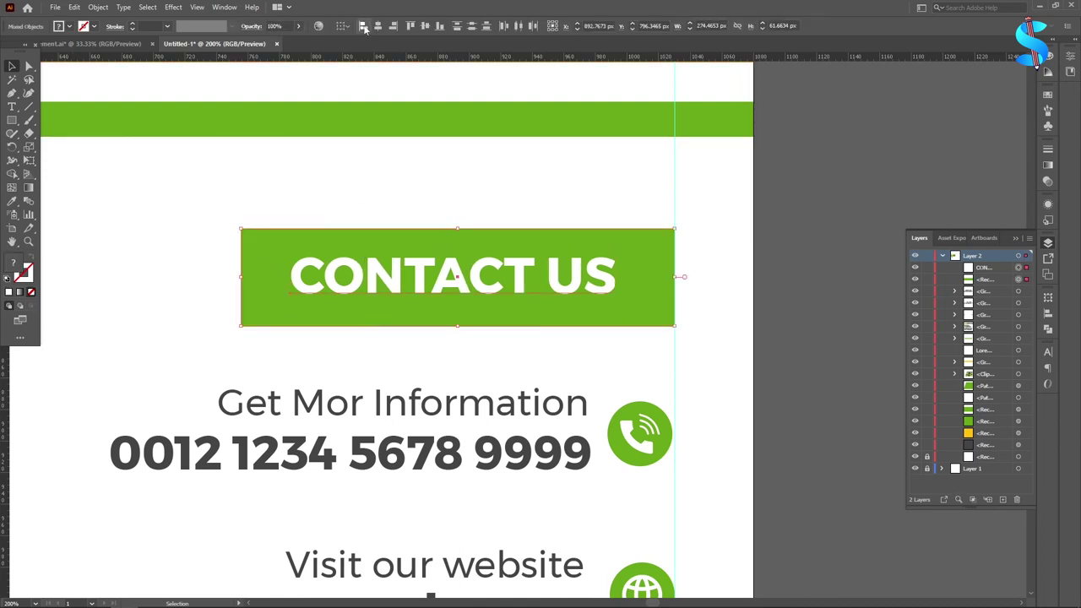
pyautogui.click(379, 26)
pyautogui.click(427, 26)
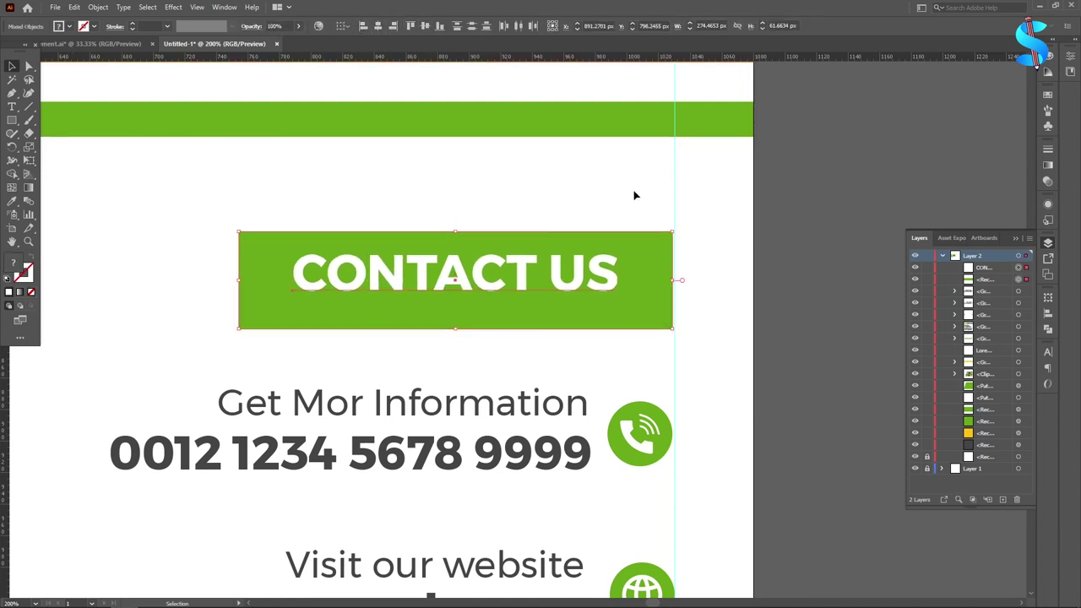
pyautogui.click(634, 195)
pyautogui.click(495, 284)
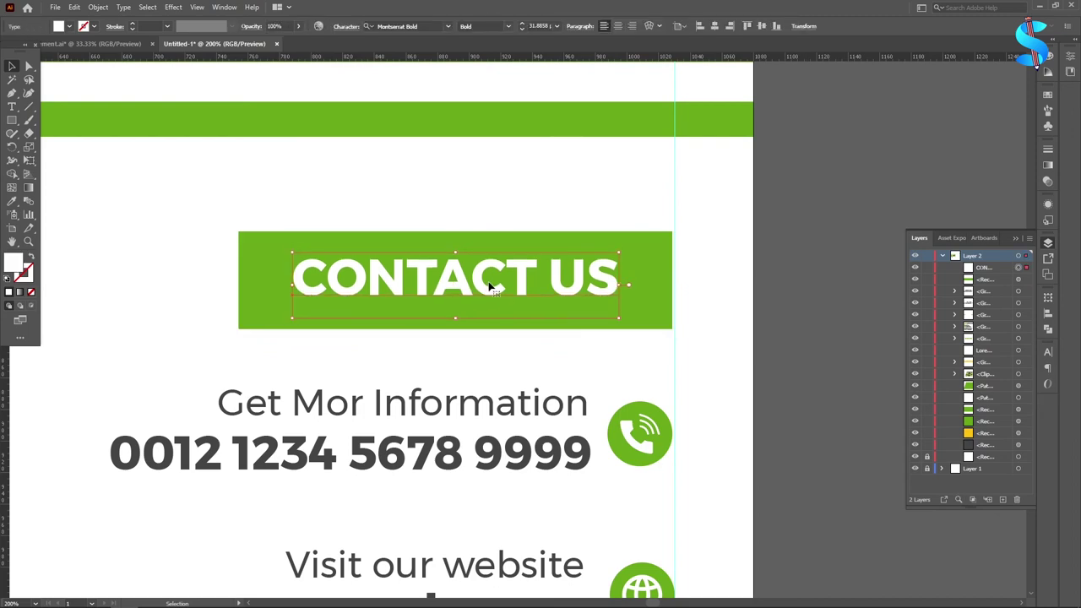
pyautogui.press('Down')
pyautogui.press('Down')
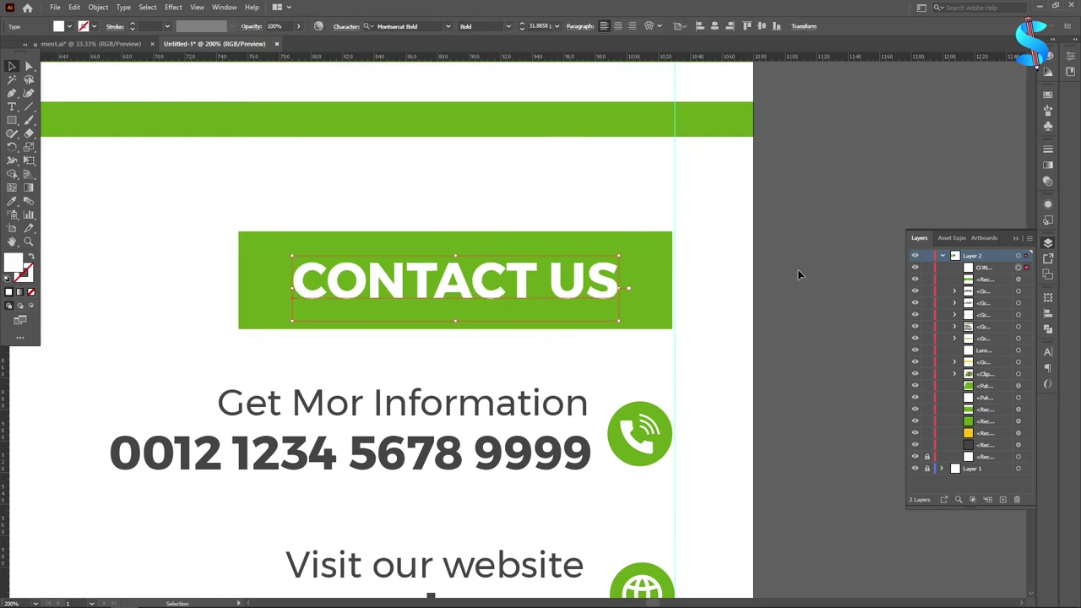
pyautogui.click(798, 275)
# Step: Scale the "CONTACT US" button and its text down together to about 222 × 53 px, keeping them centred on each other
pyautogui.scroll(-4, 687, 278)
pyautogui.scroll(4, 647, 289)
pyautogui.moveTo(313, 209); pyautogui.dragTo(418, 274)
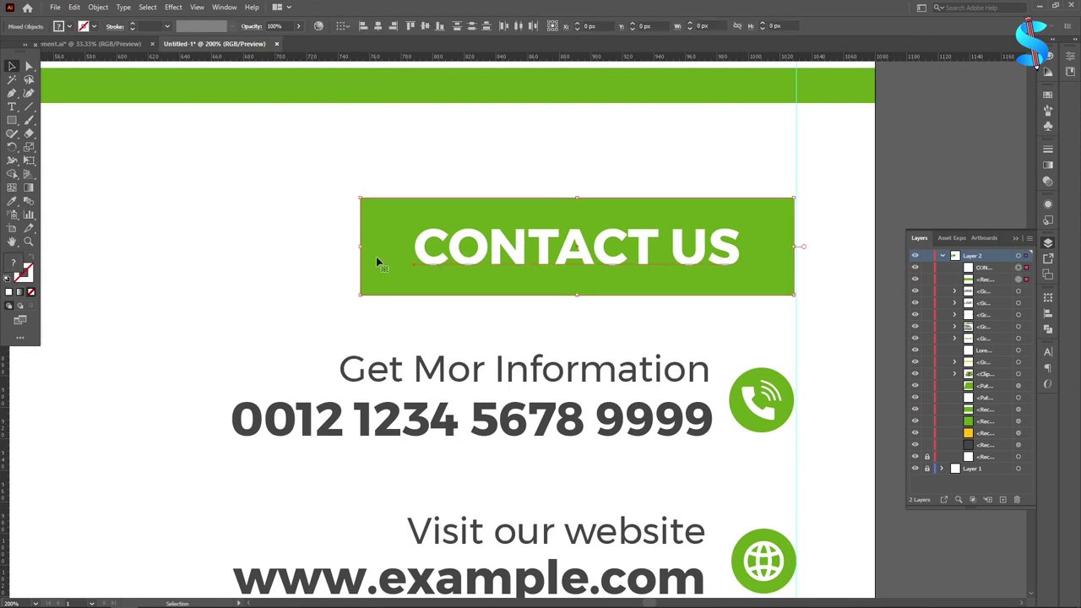
pyautogui.moveTo(361, 247); pyautogui.dragTo(401, 247)
pyautogui.click(798, 259)
pyautogui.click(408, 245)
pyautogui.moveTo(763, 246); pyautogui.dragTo(568, 186)
pyautogui.click(379, 28)
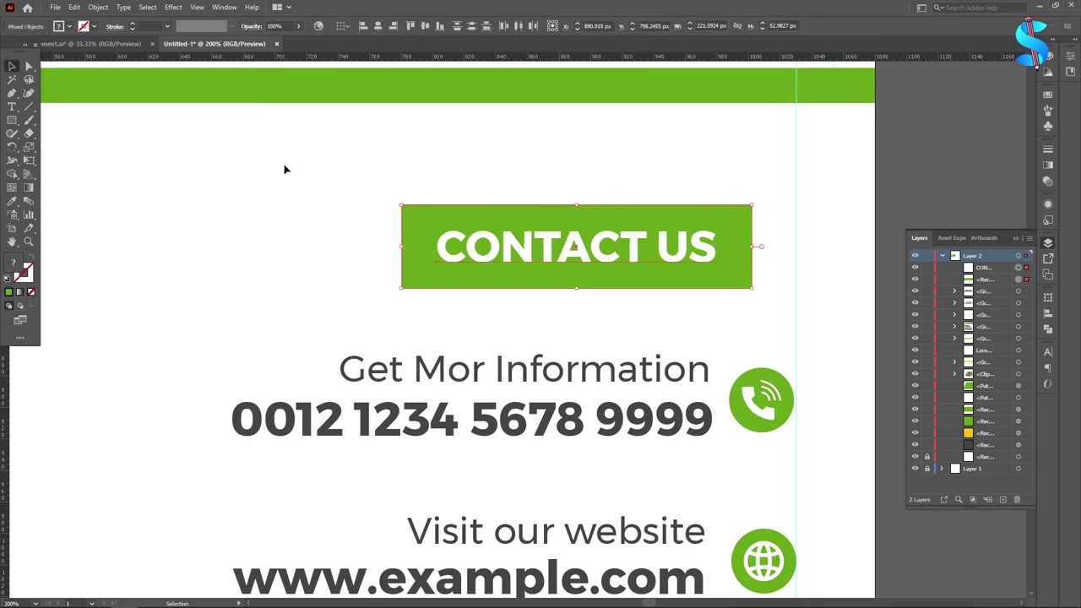
pyautogui.click(285, 169)
# Step: Nudge the "CONTACT US" button right to the margin guide and up to leave more space above the phone contact
pyautogui.moveTo(506, 272); pyautogui.dragTo(577, 293)
pyautogui.scroll(-2, 577, 293)
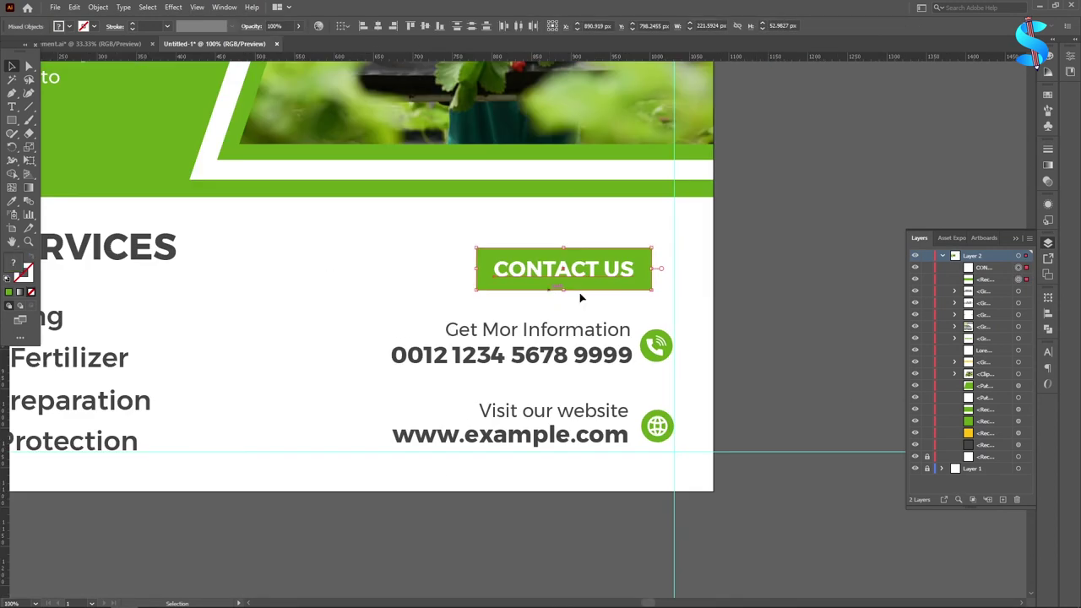
pyautogui.press('Right')
pyautogui.press('Right')
pyautogui.press('Right')
pyautogui.press('Right')
pyautogui.press('Right')
pyautogui.press('Right')
pyautogui.press('Right')
pyautogui.press('Right')
pyautogui.press('Right')
pyautogui.press('Right')
pyautogui.press('Right')
pyautogui.press('Right')
pyautogui.press('Right')
pyautogui.press('Right')
pyautogui.press('Right')
pyautogui.press('Right')
pyautogui.press('Right')
pyautogui.press('Right')
pyautogui.press('Right')
pyautogui.press('Right')
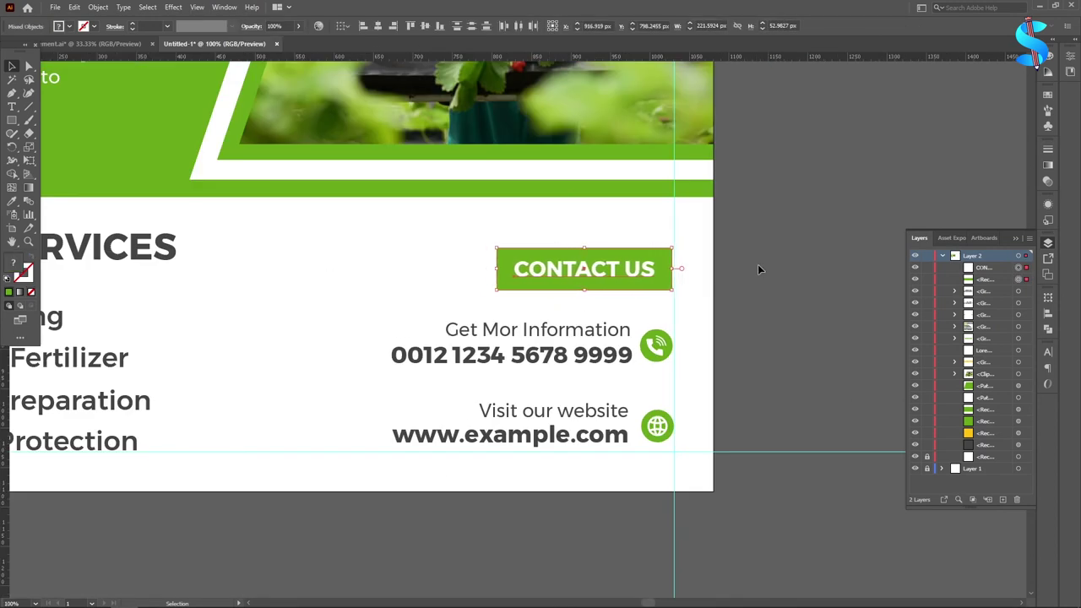
pyautogui.press('Up')
pyautogui.press('Up')
pyautogui.press('Up')
pyautogui.press('Up')
pyautogui.press('Up')
pyautogui.press('Up')
pyautogui.press('Up')
pyautogui.press('Up')
pyautogui.press('Up')
pyautogui.press('Up')
pyautogui.press('Up')
pyautogui.press('Up')
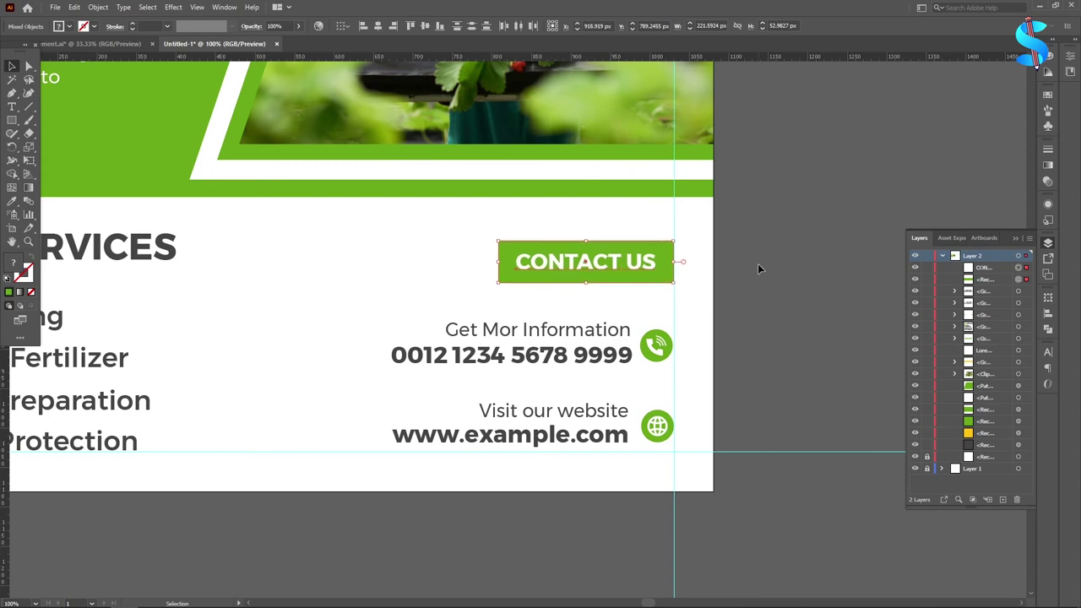
pyautogui.press('Up')
pyautogui.press('Up')
pyautogui.click(760, 268)
# Step: Move the group holding the company logo and social icons onto the white strip above the green band
pyautogui.scroll(-3, 702, 274)
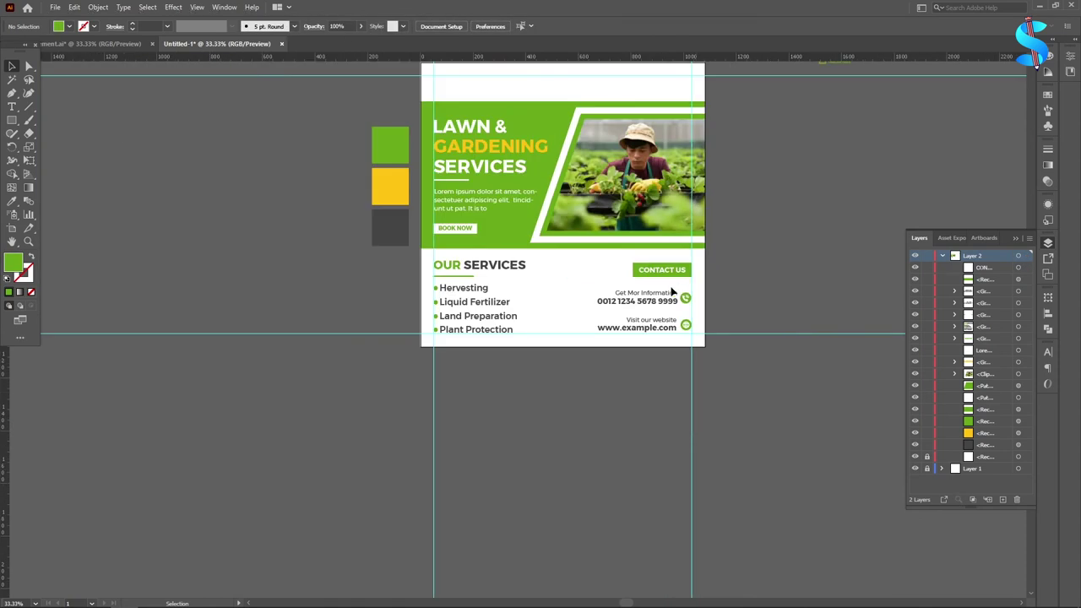
pyautogui.scroll(-3, 582, 348)
pyautogui.scroll(-1, 583, 349)
pyautogui.scroll(3, 707, 308)
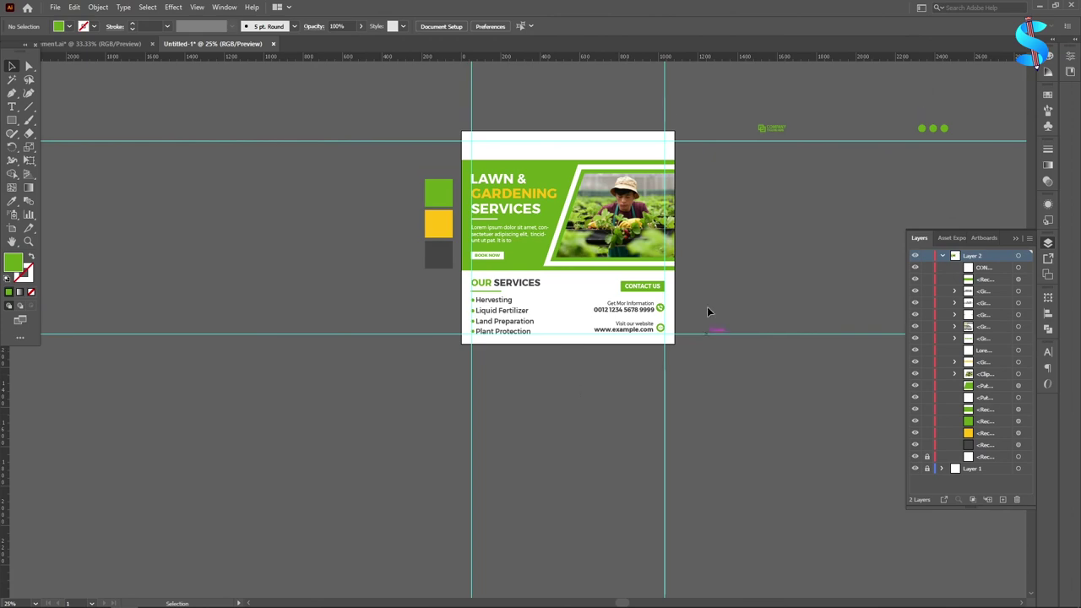
pyautogui.scroll(1, 764, 135)
pyautogui.scroll(1, 763, 133)
pyautogui.scroll(-1, 808, 184)
pyautogui.moveTo(785, 159); pyautogui.dragTo(406, 183)
pyautogui.scroll(4, 405, 186)
# Step: Ungroup the logo from the social icons and move the logo to the corner where the top and left margin guides meet
pyautogui.rightClick(422, 193)
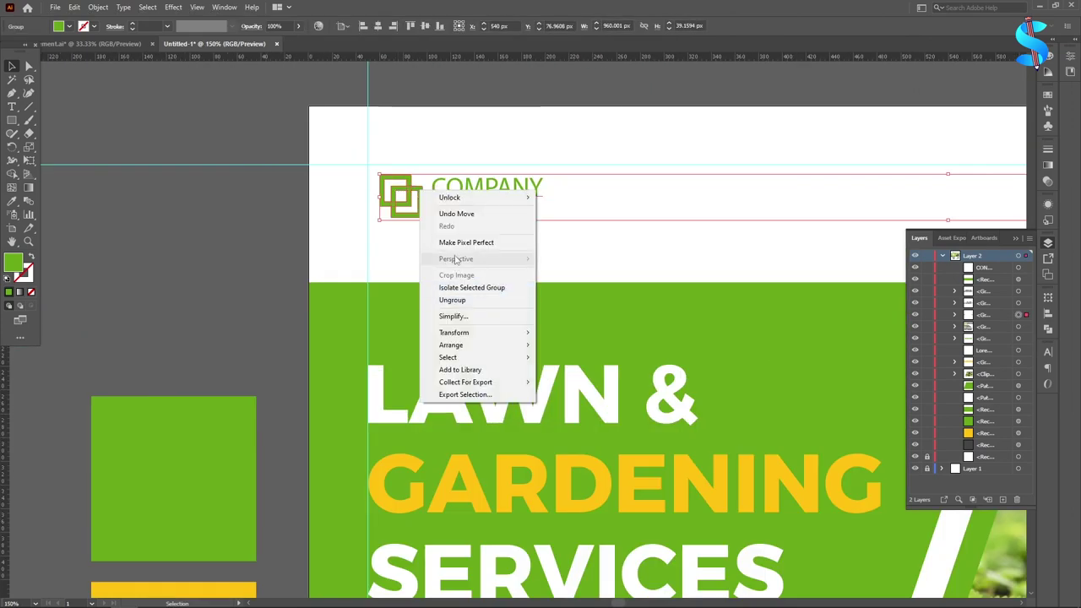
pyautogui.click(458, 304)
pyautogui.click(409, 243)
pyautogui.scroll(3, 392, 207)
pyautogui.moveTo(396, 205); pyautogui.dragTo(372, 186)
# Step: Set the logo's "COMPANY" text in Montserrat Bold
pyautogui.click(12, 108)
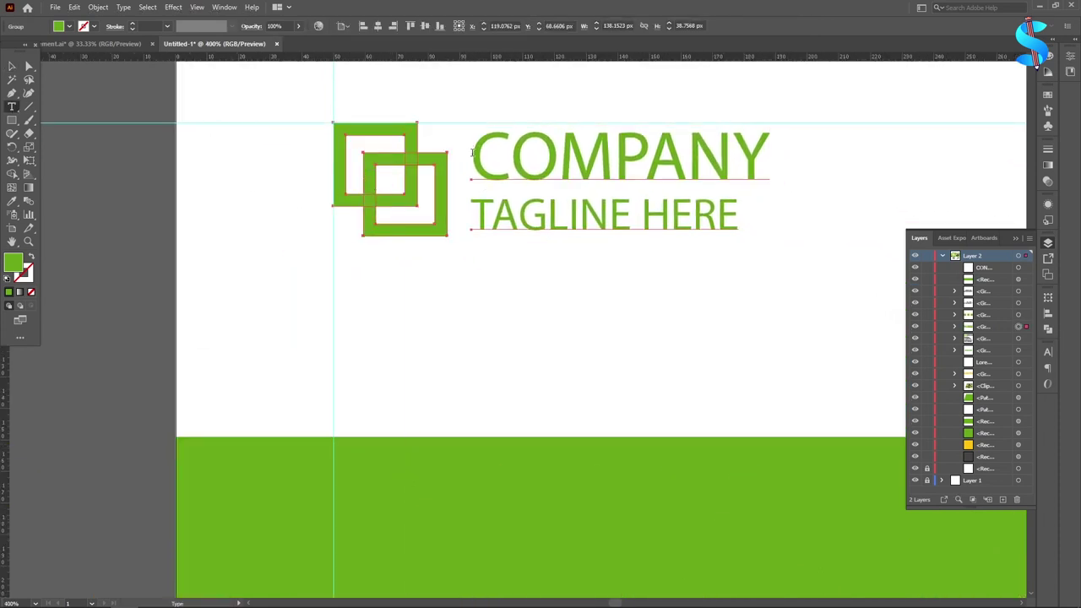
pyautogui.moveTo(473, 153); pyautogui.dragTo(849, 177)
pyautogui.click(401, 26)
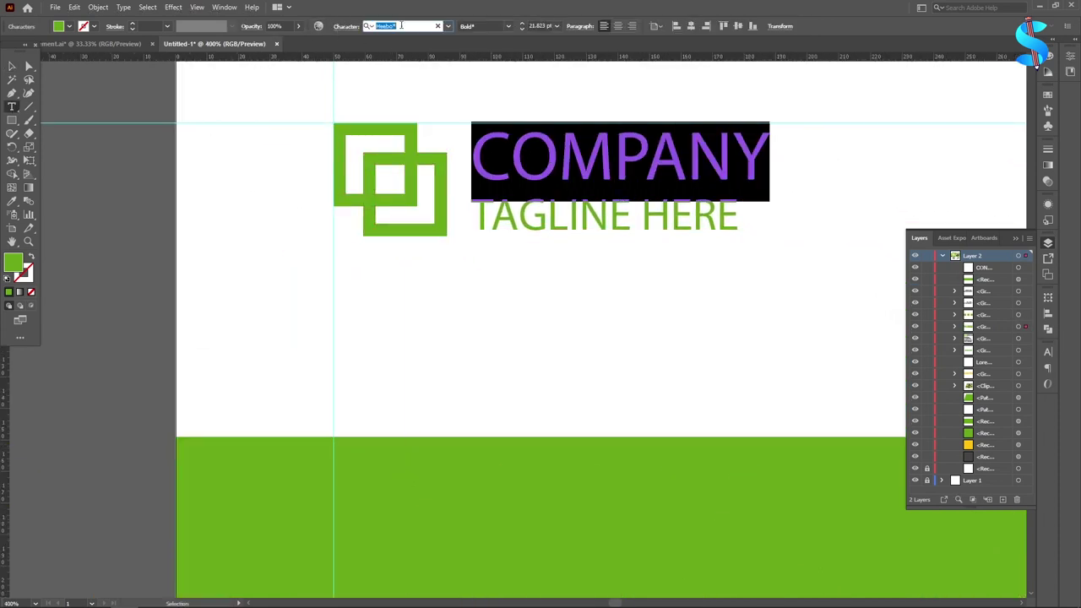
pyautogui.write('MON')
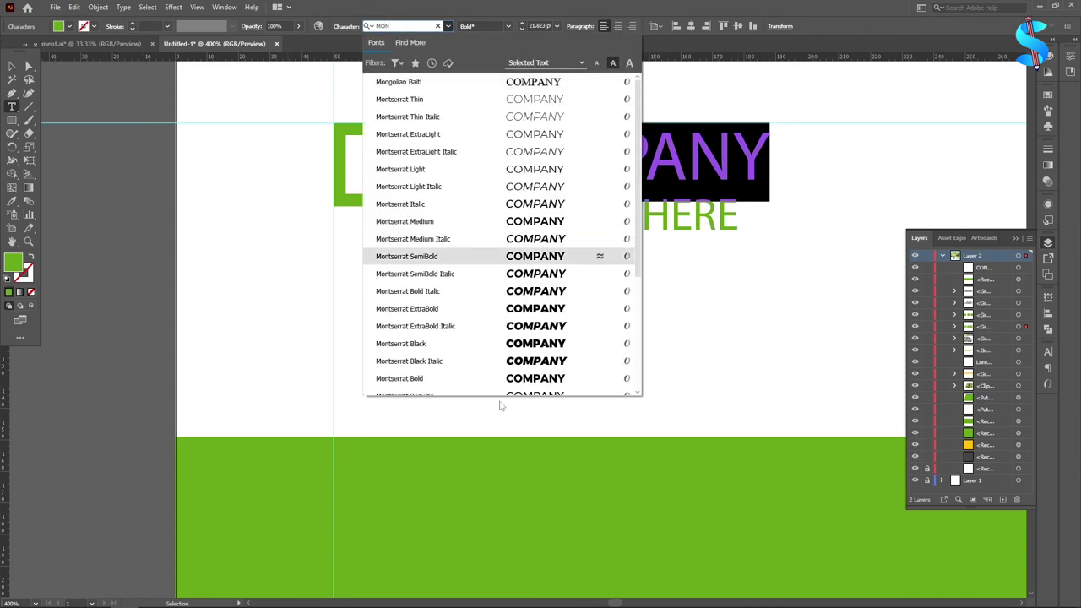
pyautogui.click(534, 378)
# Step: Set the logo's "TAGLINE HERE" text in Montserrat Medium
pyautogui.moveTo(734, 214); pyautogui.dragTo(456, 204)
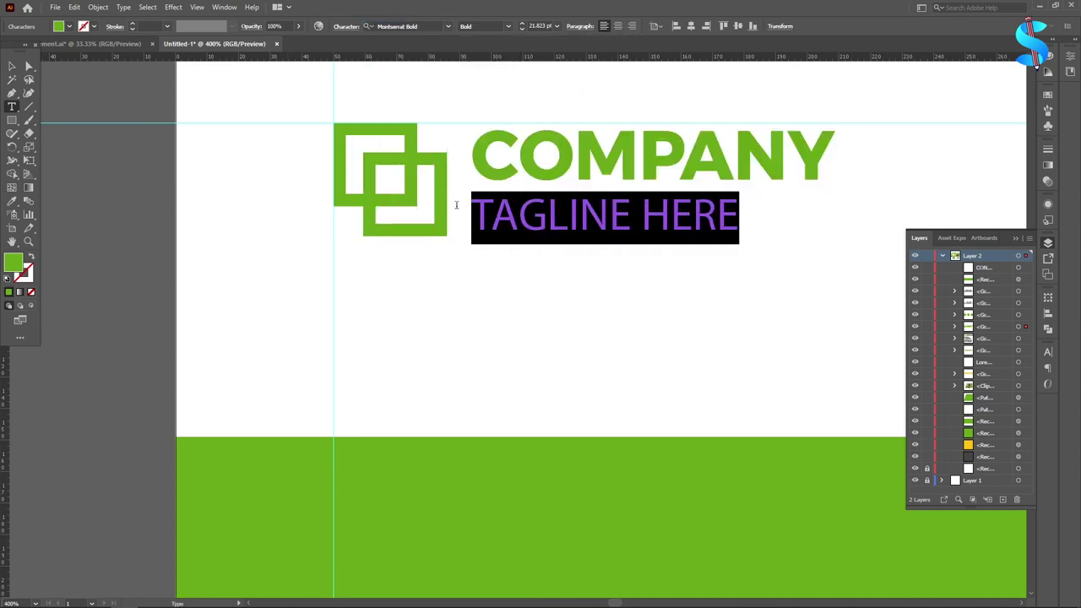
pyautogui.click(401, 25)
pyautogui.write('MON')
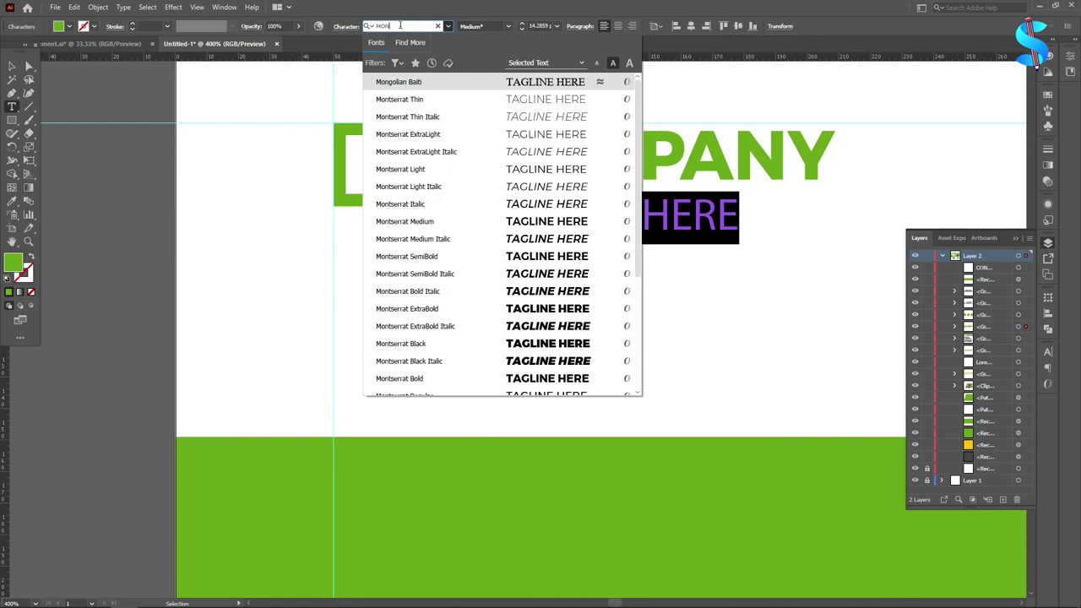
pyautogui.press('Down')
pyautogui.press('Down')
pyautogui.press('Down')
pyautogui.press('Down')
pyautogui.press('Down')
pyautogui.press('Down')
pyautogui.press('Down')
pyautogui.press('Down')
pyautogui.press('Return')
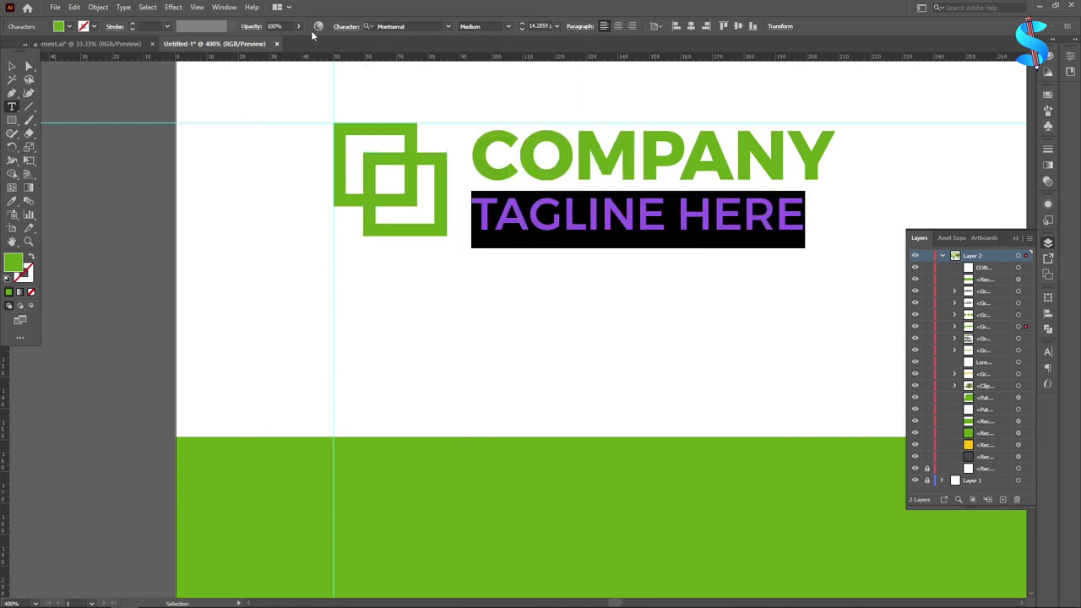
# Step: Widen the tracking of "TAGLINE HERE" so the tagline spans nearly the same width as "COMPANY" above it
pyautogui.click(345, 27)
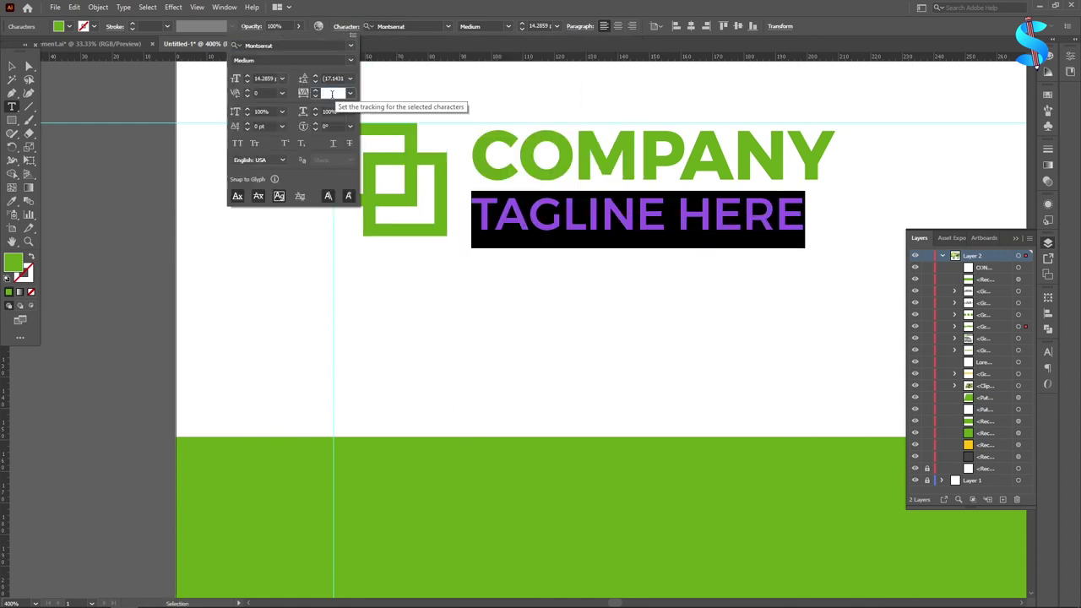
pyautogui.write('4')
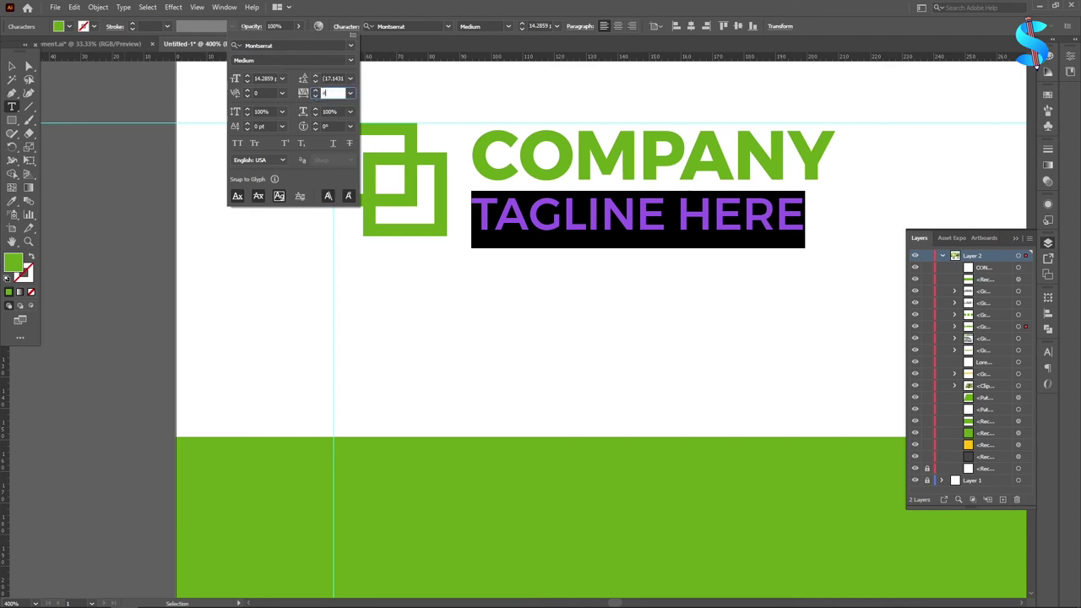
pyautogui.write('.285')
pyautogui.press('Return')
pyautogui.click(11, 66)
pyautogui.click(374, 268)
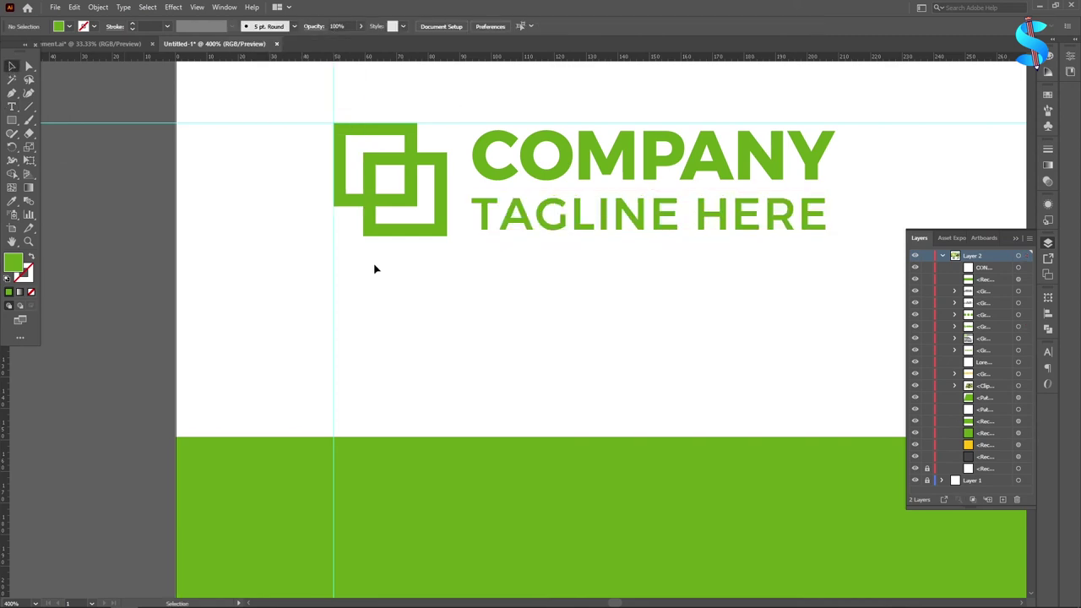
# Step: Recolour the symbols inside the three green social icon circles white by sampling the white background
pyautogui.scroll(-6, 359, 265)
pyautogui.scroll(-5, 370, 332)
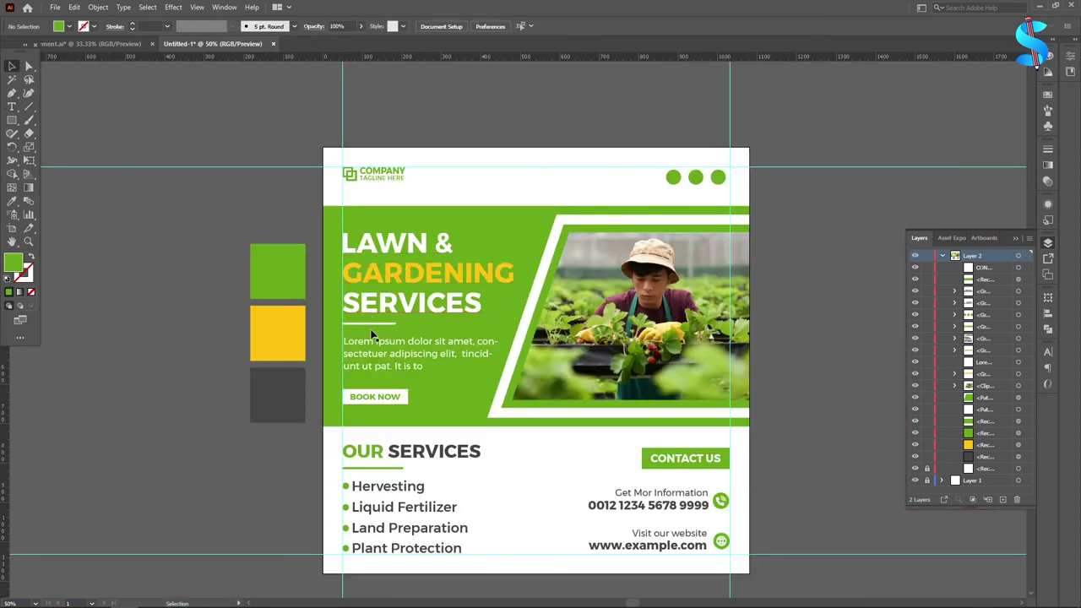
pyautogui.moveTo(205, 218); pyautogui.dragTo(282, 354)
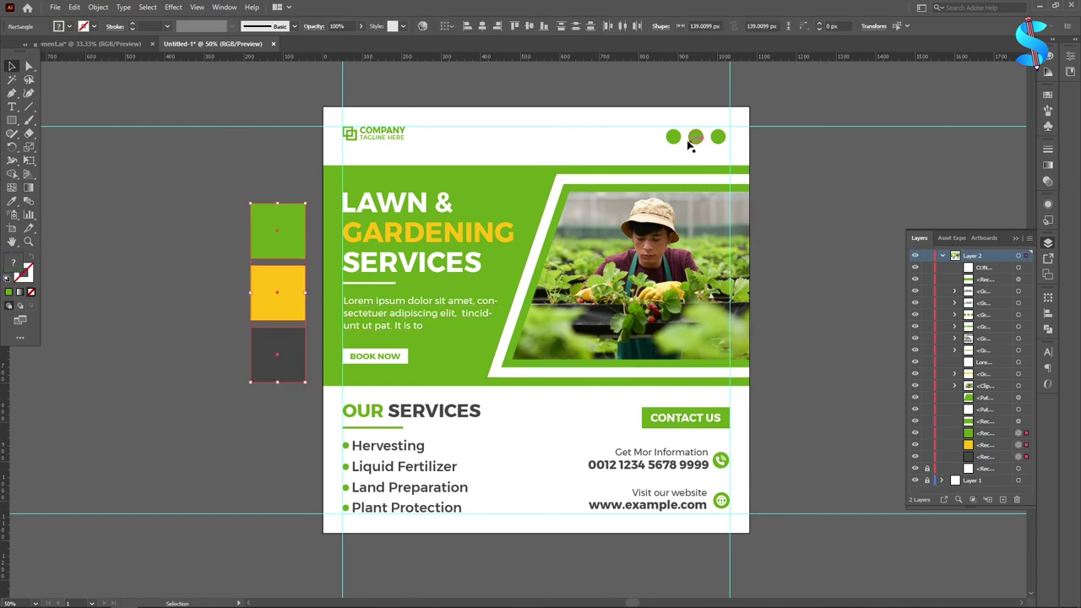
pyautogui.scroll(4, 688, 145)
pyautogui.click(27, 66)
pyautogui.scroll(3, 608, 119)
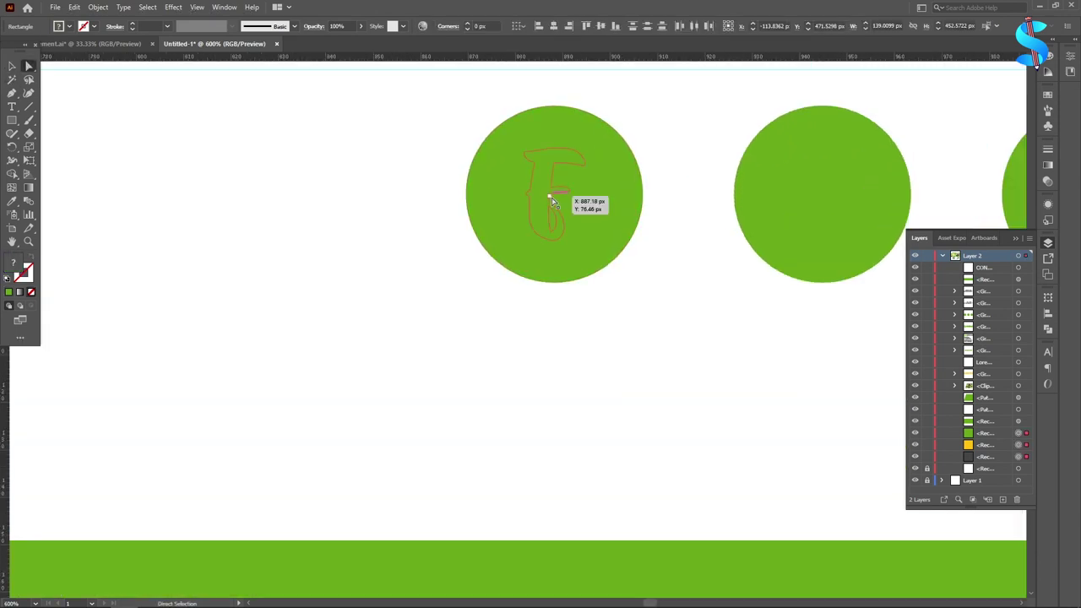
pyautogui.click(541, 191)
pyautogui.keyDown('shift'); pyautogui.click(838, 182); pyautogui.keyUp('shift')
pyautogui.scroll(-2, 802, 194)
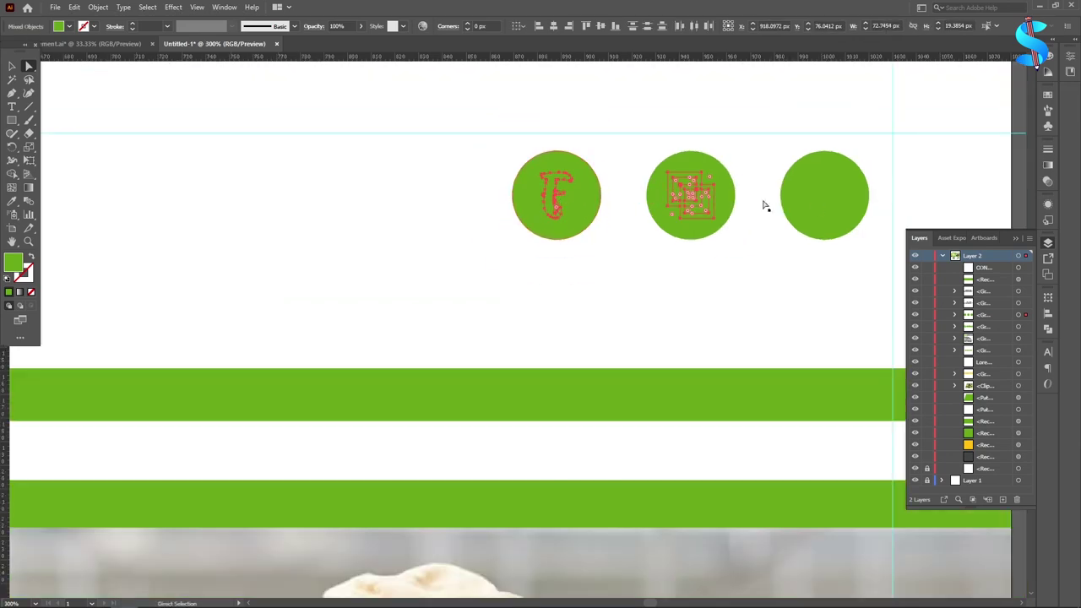
pyautogui.scroll(3, 822, 190)
pyautogui.click(11, 201)
pyautogui.click(188, 345)
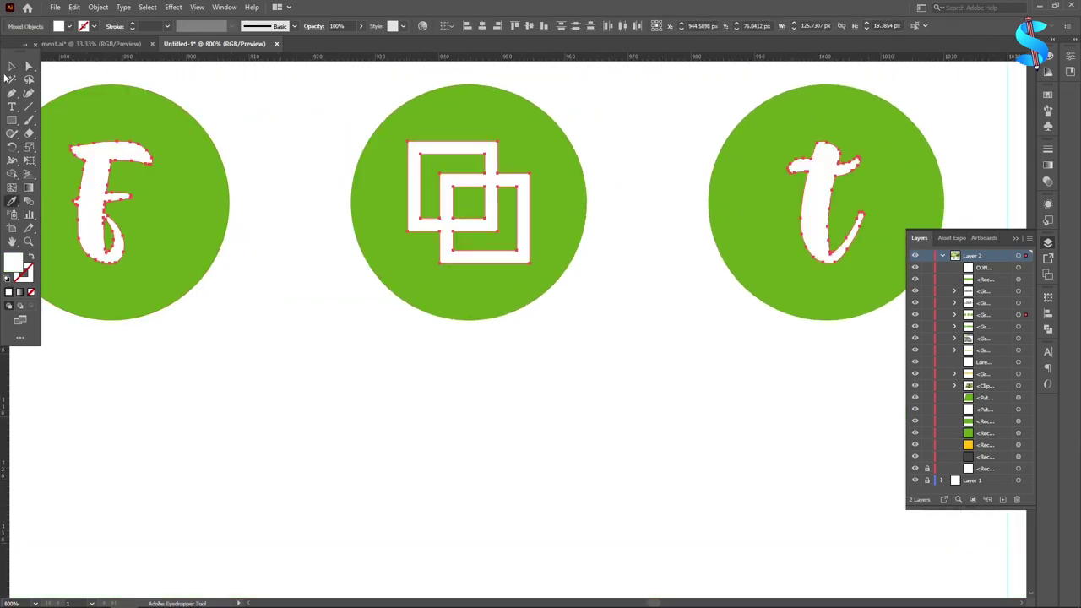
pyautogui.click(12, 67)
# Step: Move the social icons group to the corner where the right and top margin guides meet
pyautogui.scroll(-6, 614, 216)
pyautogui.scroll(-1, 615, 219)
pyautogui.click(728, 174)
pyautogui.scroll(3, 638, 207)
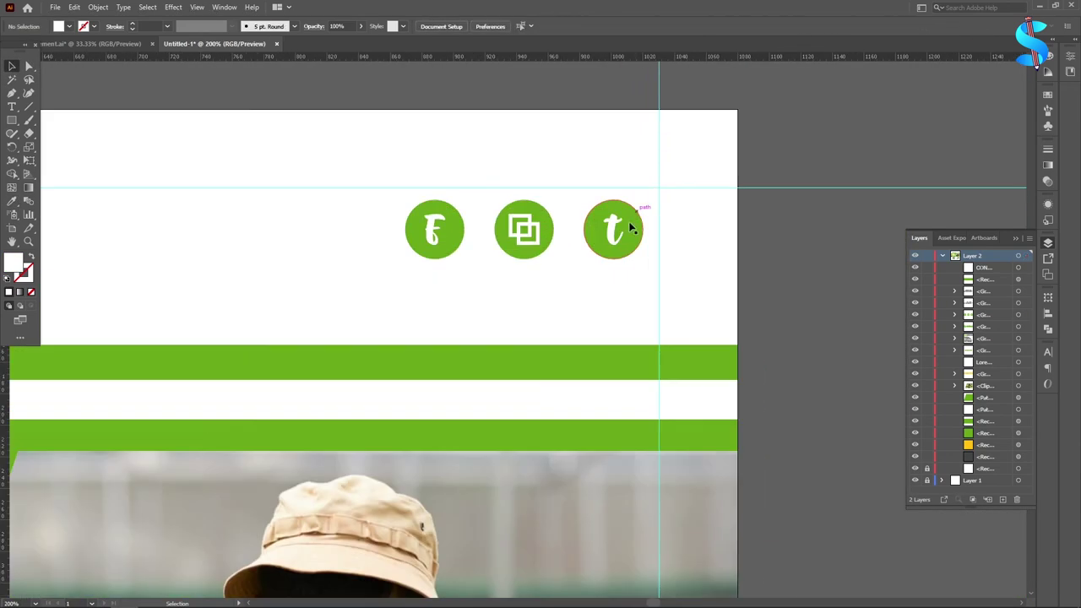
pyautogui.click(628, 226)
pyautogui.scroll(1, 634, 222)
pyautogui.scroll(2, 637, 225)
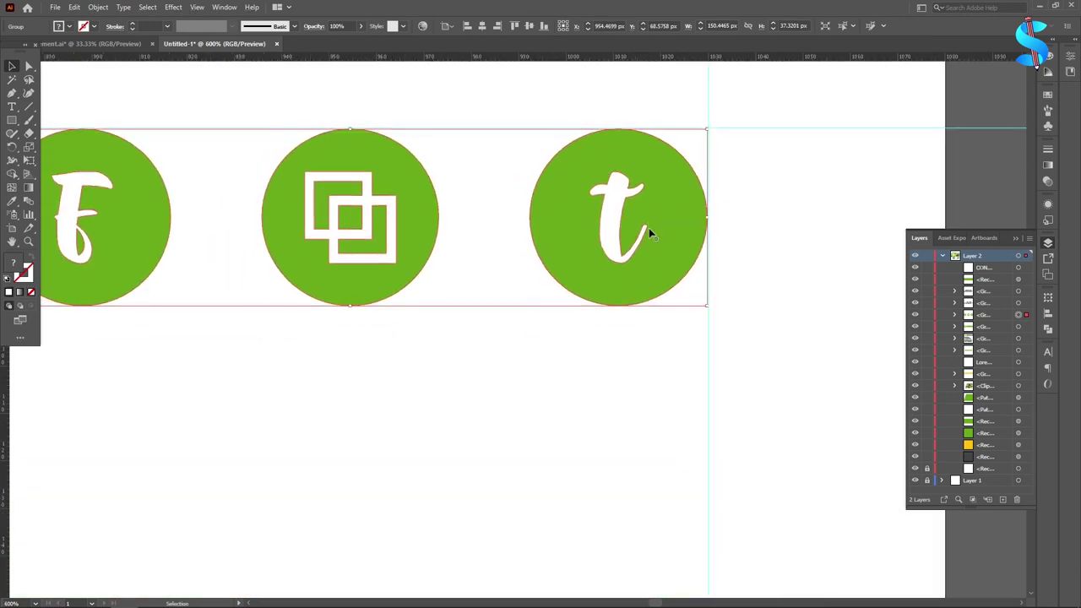
# Step: Move the green, yellow and dark grey colour swatches farther away from the artboard
pyautogui.scroll(-8, 649, 228)
pyautogui.scroll(-1, 599, 291)
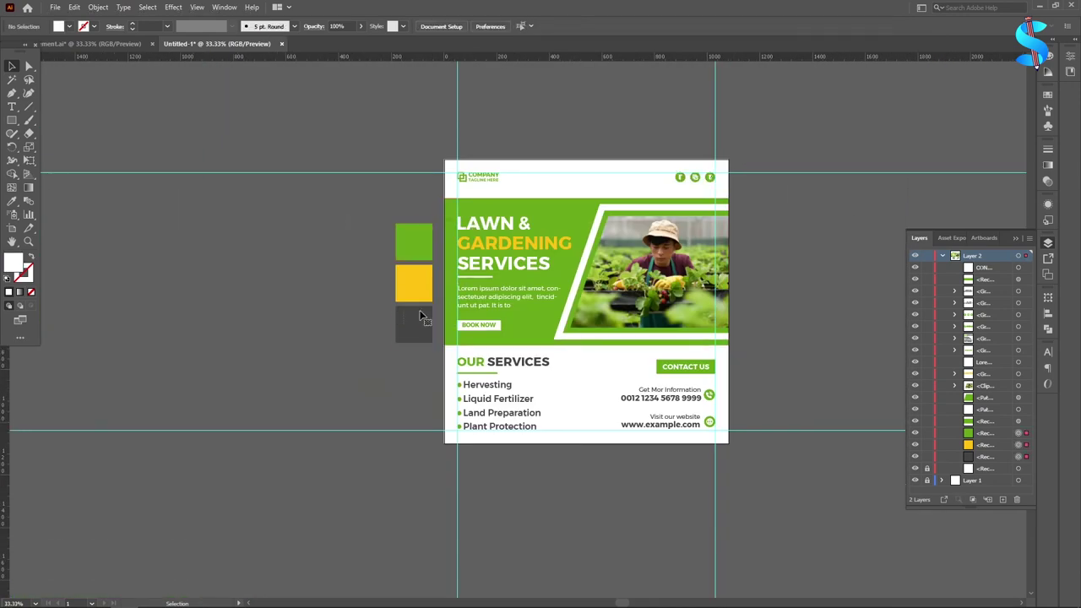
pyautogui.moveTo(421, 313); pyautogui.dragTo(319, 313)
# Step: Nudge the green band with its headline, paragraph, "BOOK NOW" button and photo up to leave more room above the services section
pyautogui.moveTo(704, 329); pyautogui.dragTo(735, 344)
pyautogui.press('Up')
pyautogui.press('Up')
pyautogui.press('Up')
pyautogui.press('Up')
pyautogui.press('Up')
pyautogui.press('Up')
pyautogui.press('Up')
pyautogui.press('Up')
pyautogui.press('Up')
pyautogui.press('Up')
pyautogui.press('Up')
pyautogui.press('Up')
pyautogui.press('Up')
pyautogui.press('Up')
pyautogui.press('Up')
pyautogui.press('Up')
pyautogui.press('Up')
pyautogui.press('Up')
pyautogui.press('Up')
pyautogui.press('Up')
pyautogui.press('Up')
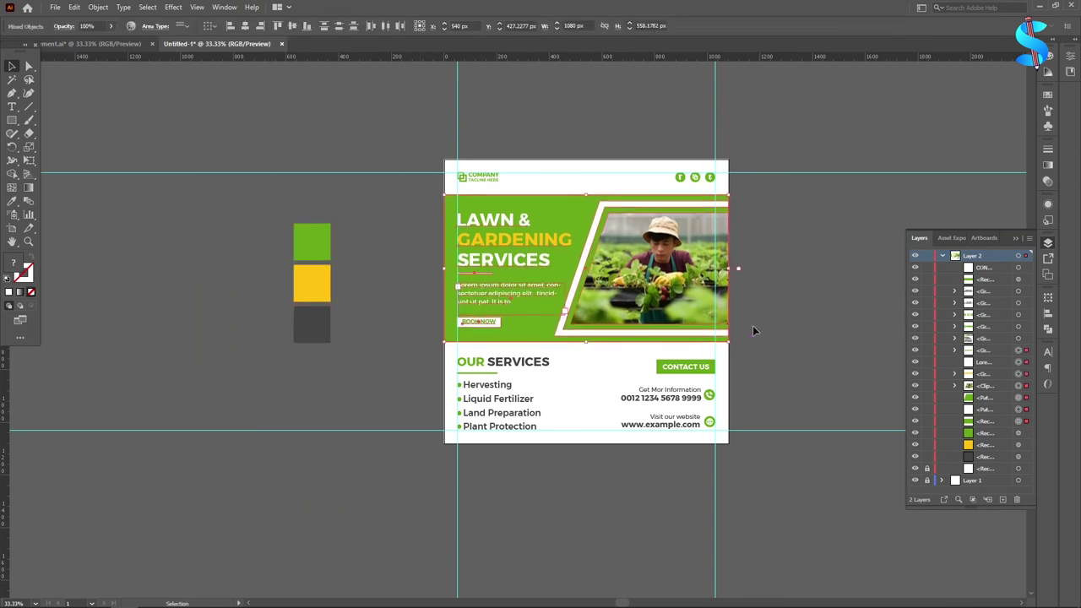
pyautogui.press('Down')
pyautogui.press('Down')
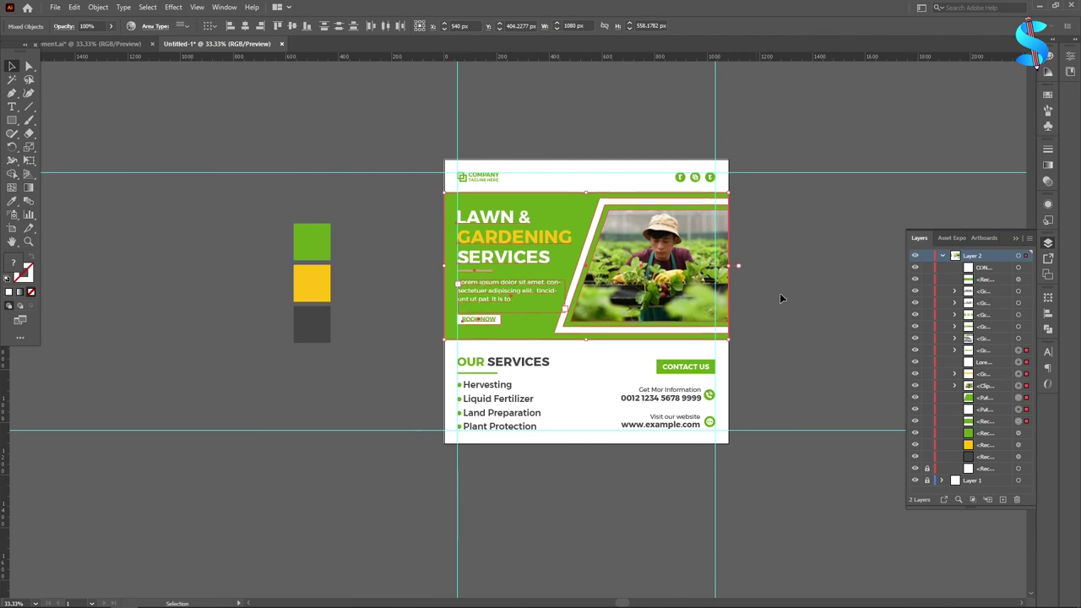
pyautogui.click(779, 293)
# Step: Ungroup the "OUR SERVICES" heading, underline and services list
pyautogui.scroll(4, 493, 366)
pyautogui.click(482, 355)
pyautogui.rightClick(482, 353)
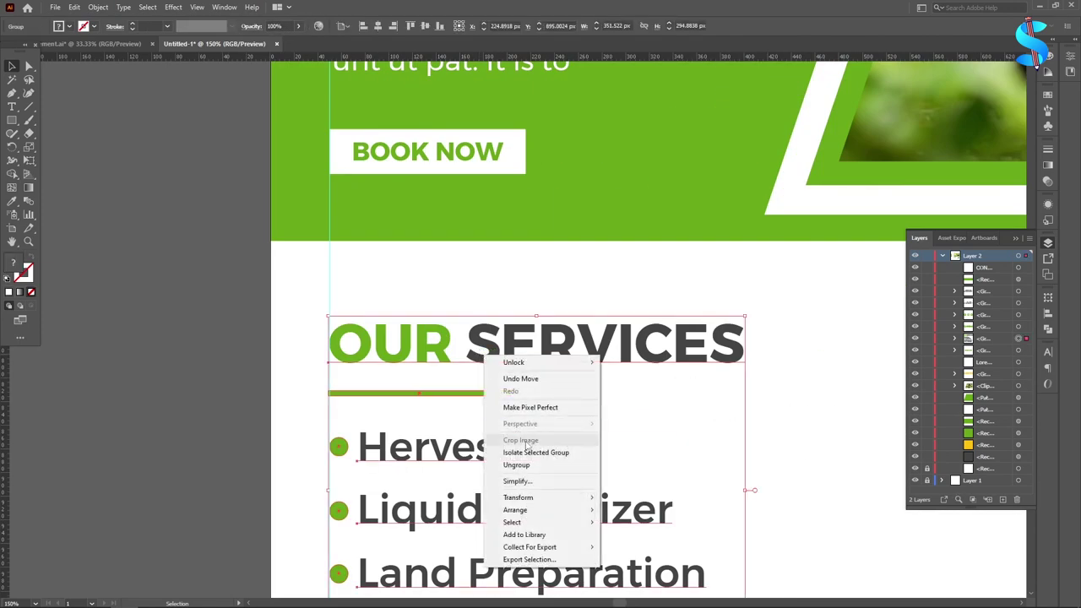
pyautogui.click(525, 465)
pyautogui.click(208, 391)
# Step: Nudge the "OUR SERVICES" heading up, closer to the green band and away from its underline
pyautogui.click(393, 354)
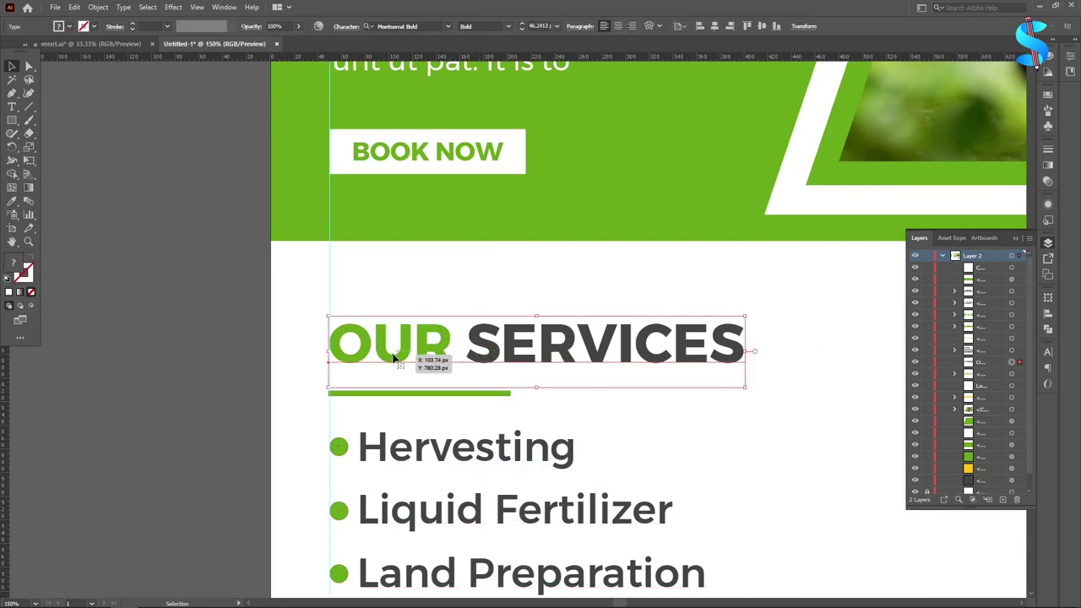
pyautogui.press('Up')
pyautogui.press('Up')
pyautogui.press('Up')
pyautogui.press('Up')
pyautogui.press('Up')
pyautogui.press('Up')
pyautogui.press('Up')
pyautogui.press('Up')
pyautogui.press('Up')
pyautogui.press('Up')
pyautogui.press('Up')
pyautogui.press('Up')
pyautogui.press('Up')
pyautogui.press('Up')
pyautogui.press('Up')
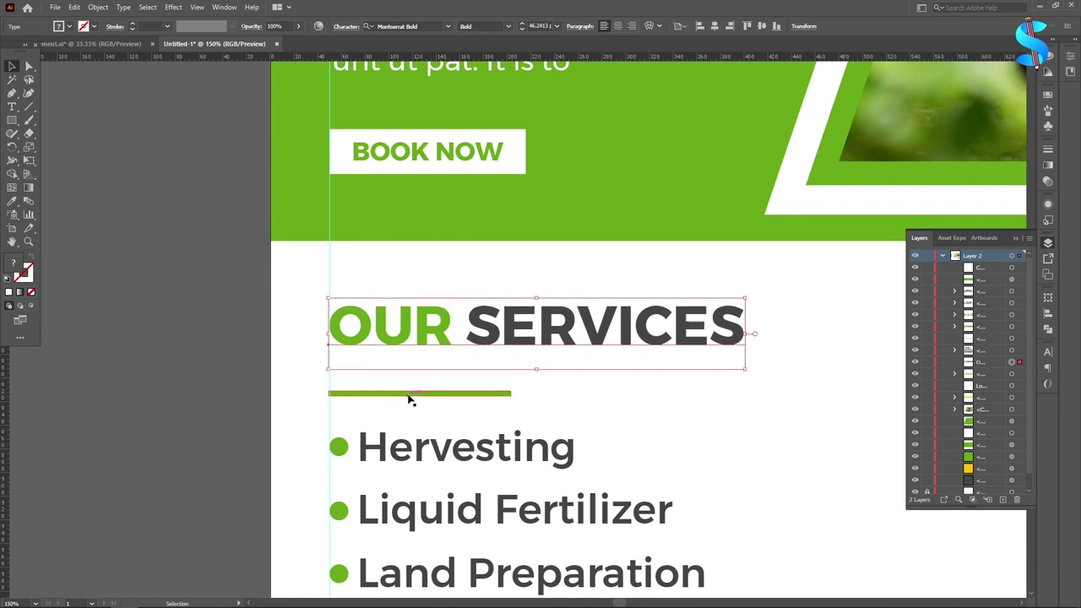
# Step: Nudge the green underline up so it sits closer beneath the "OUR SERVICES" heading
pyautogui.click(408, 393)
pyautogui.press('Up')
pyautogui.press('Up')
pyautogui.press('Up')
pyautogui.press('Up')
pyautogui.press('Up')
pyautogui.press('Up')
pyautogui.press('Up')
pyautogui.press('Up')
pyautogui.press('Up')
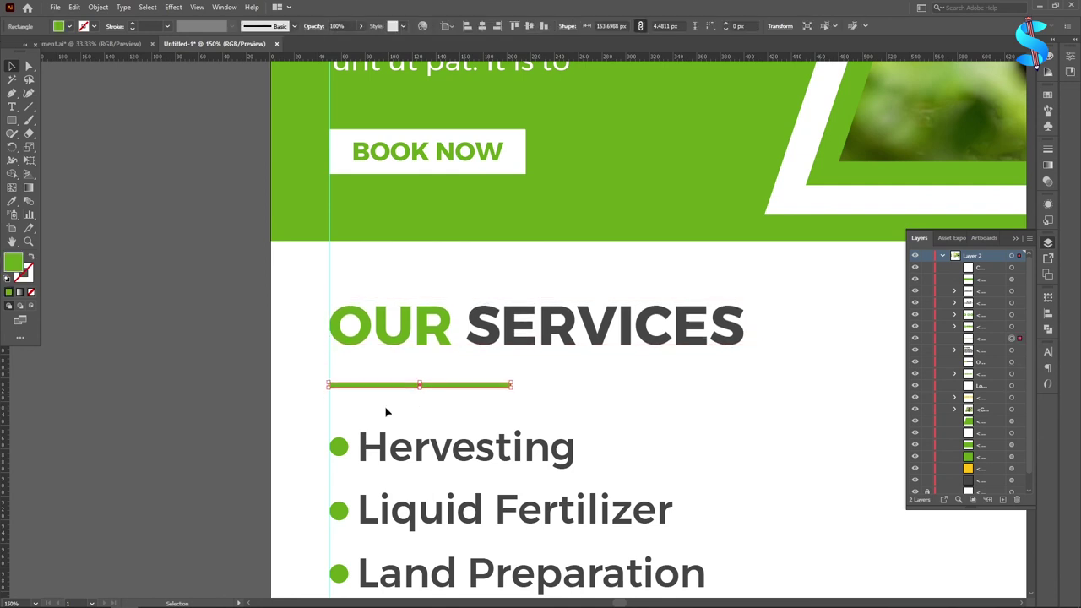
pyautogui.click(140, 348)
pyautogui.scroll(-4, 209, 299)
pyautogui.scroll(-1, 279, 353)
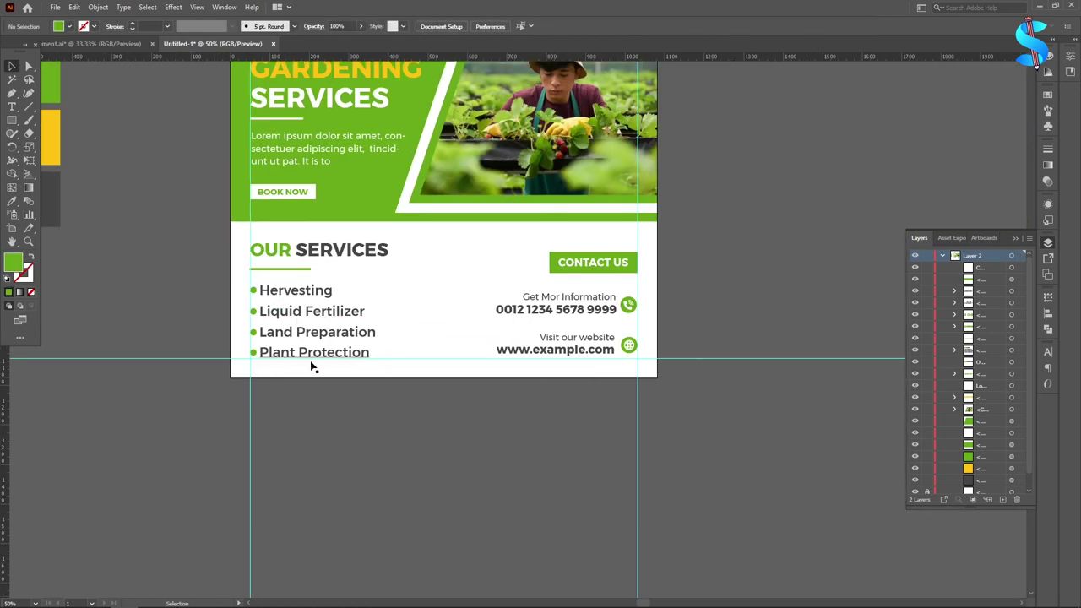
pyautogui.scroll(2, 277, 269)
pyautogui.click(293, 276)
pyautogui.press('Up')
pyautogui.press('Up')
pyautogui.press('Up')
pyautogui.press('Up')
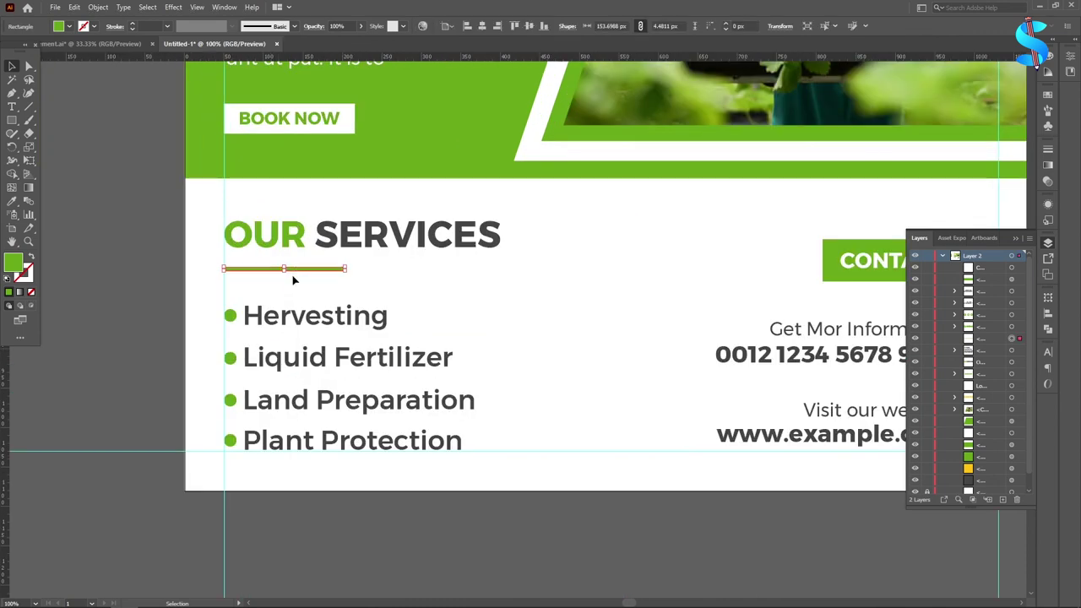
# Step: Group the "OUR SERVICES" heading, its underline and the services list together
pyautogui.keyDown('shift'); pyautogui.click(294, 250); pyautogui.keyUp('shift')
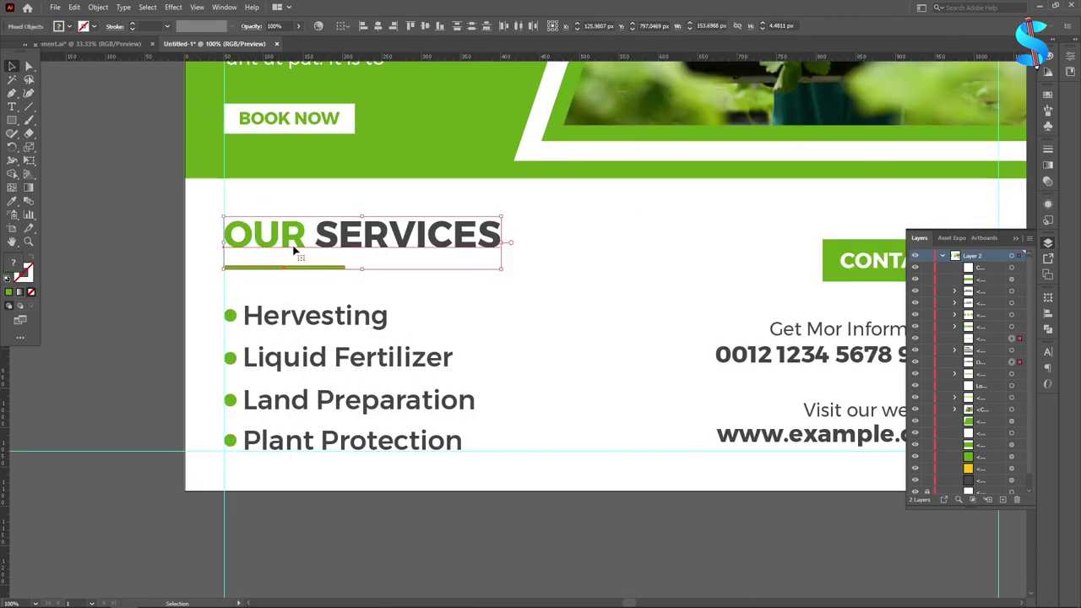
pyautogui.keyDown('shift'); pyautogui.click(294, 321); pyautogui.keyUp('shift')
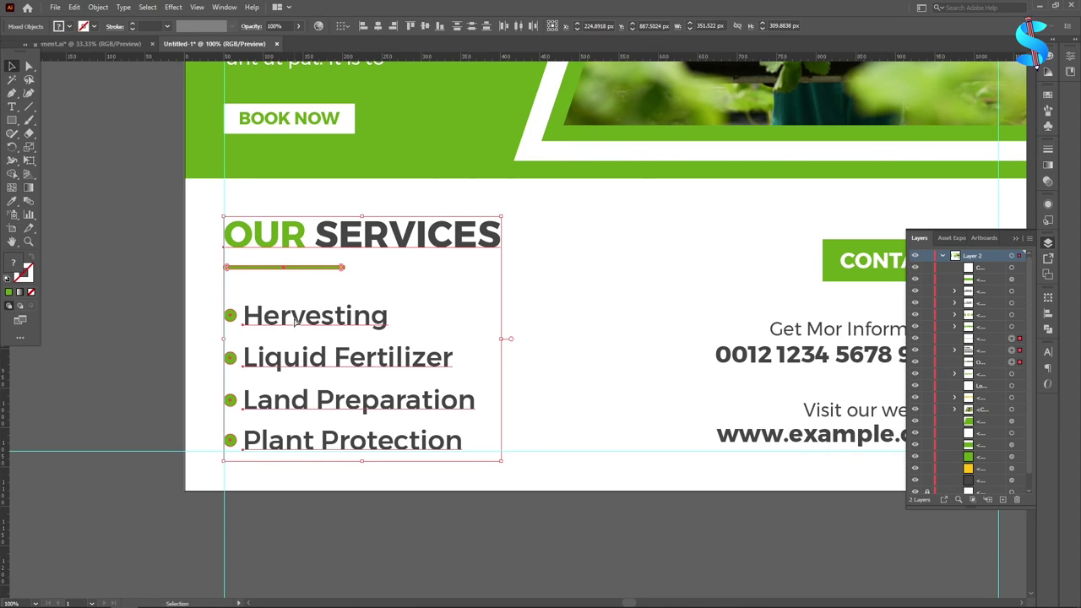
pyautogui.hotkey('ctrl', 'g')
pyautogui.click(82, 253)
# Step: Adjust the vertical centring of the "CONTACT US" text inside its green button and group the two
pyautogui.scroll(-3, 235, 270)
pyautogui.scroll(2, 463, 266)
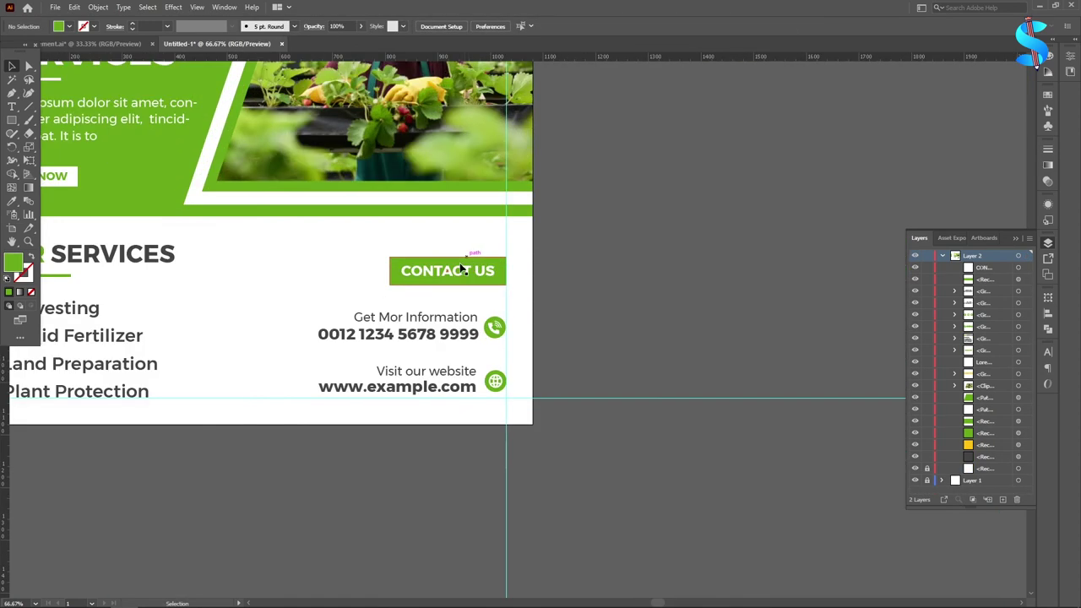
pyautogui.click(461, 268)
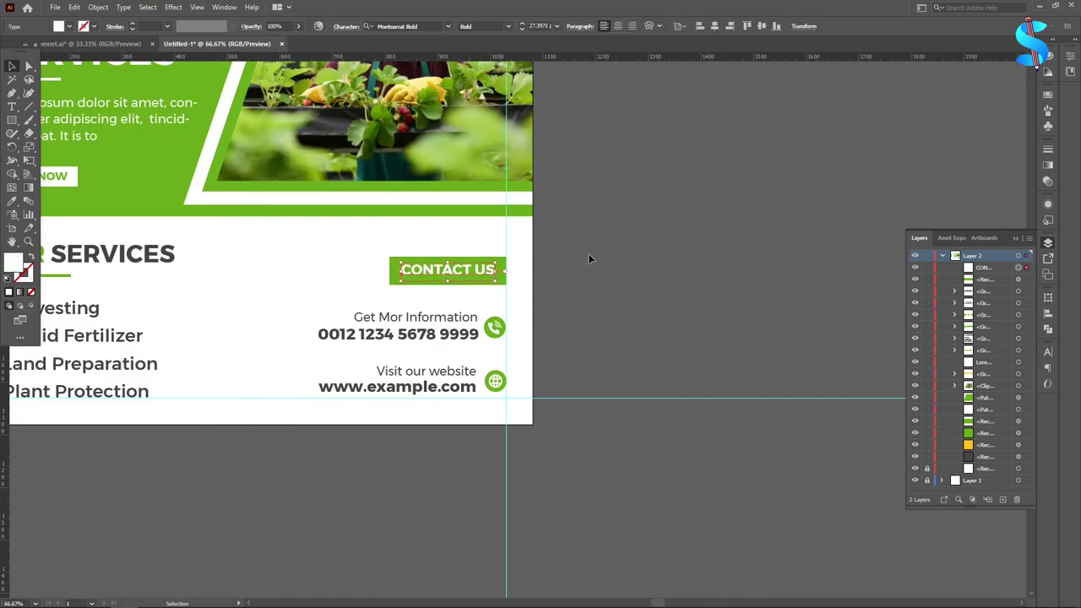
pyautogui.press('Down')
pyautogui.press('Down')
pyautogui.press('Down')
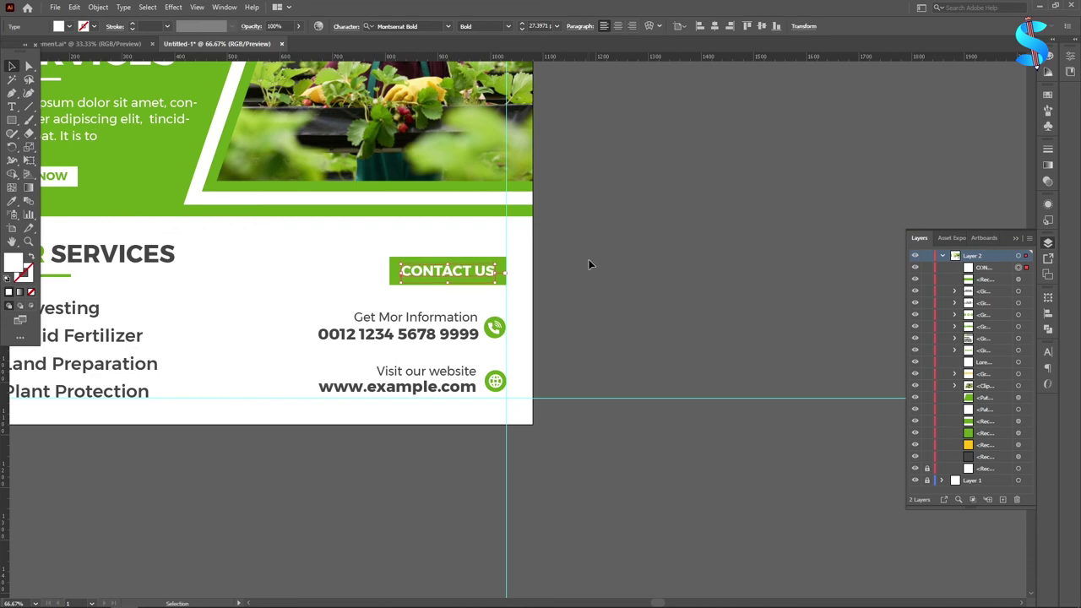
pyautogui.scroll(5, 452, 274)
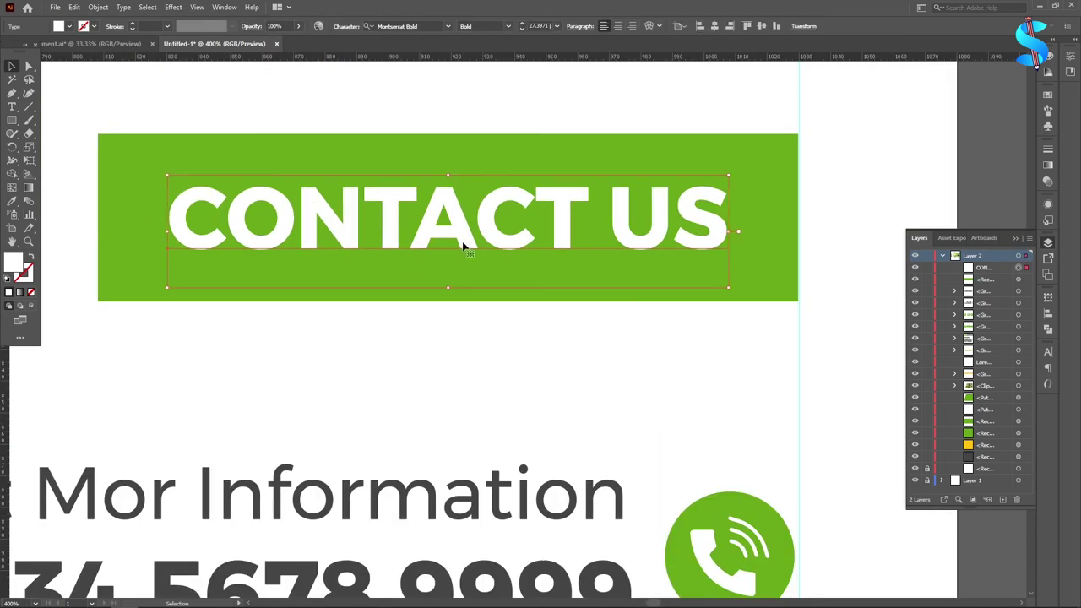
pyautogui.keyDown('shift'); pyautogui.click(158, 203); pyautogui.keyUp('shift')
pyautogui.hotkey('ctrl', 'g')
# Step: Nudge the grouped "CONTACT US" button up slightly to widen the gap above the phone contact
pyautogui.scroll(-3, 401, 249)
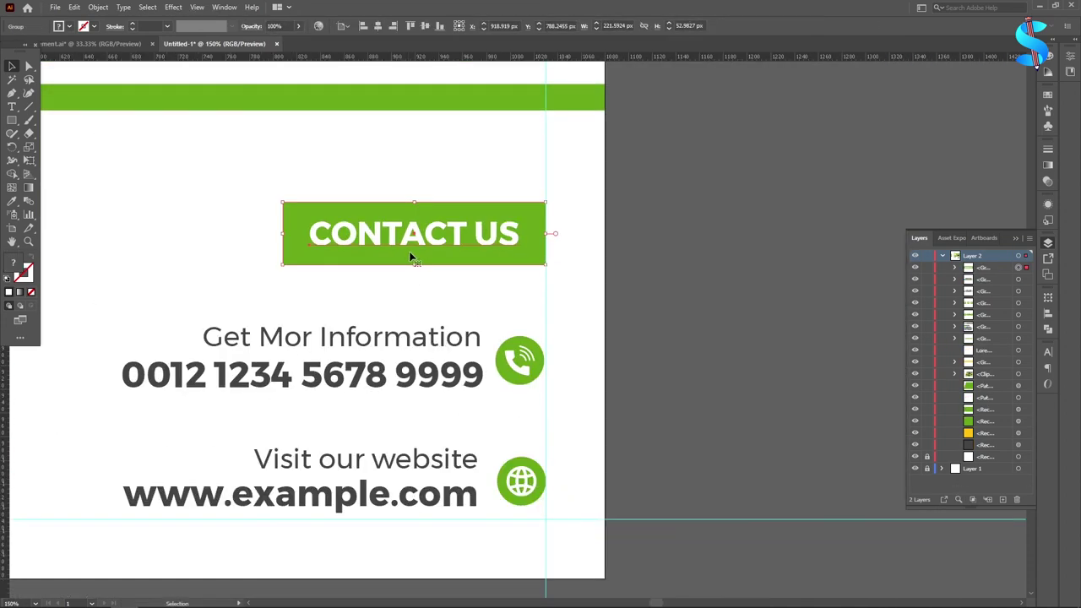
pyautogui.press('Up')
pyautogui.press('Up')
pyautogui.press('Up')
pyautogui.press('Up')
pyautogui.press('Up')
pyautogui.click(740, 248)
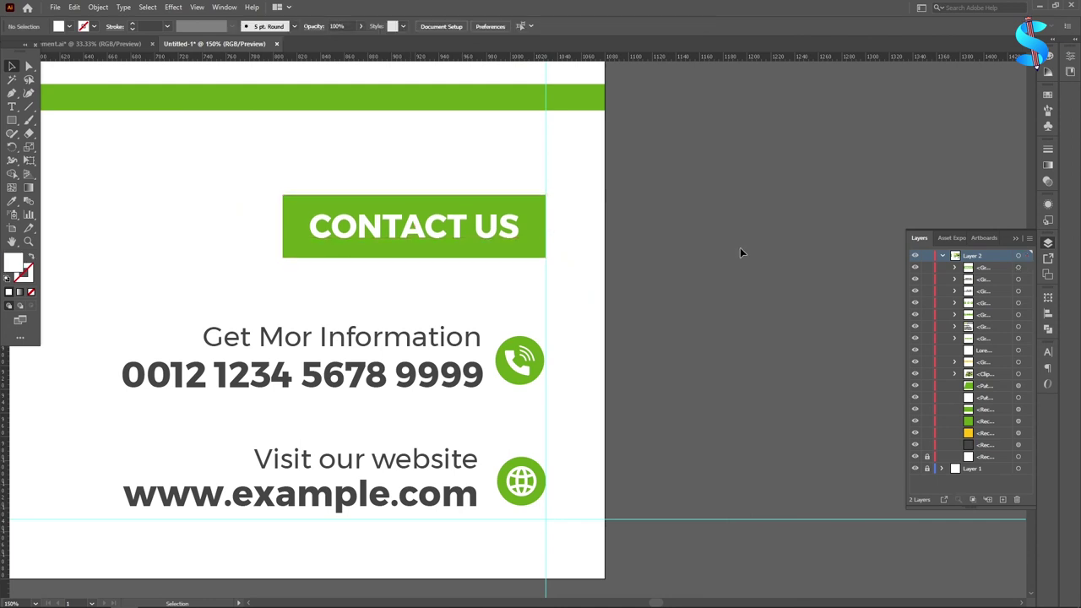
pyautogui.scroll(-4, 708, 260)
pyautogui.scroll(2, 709, 267)
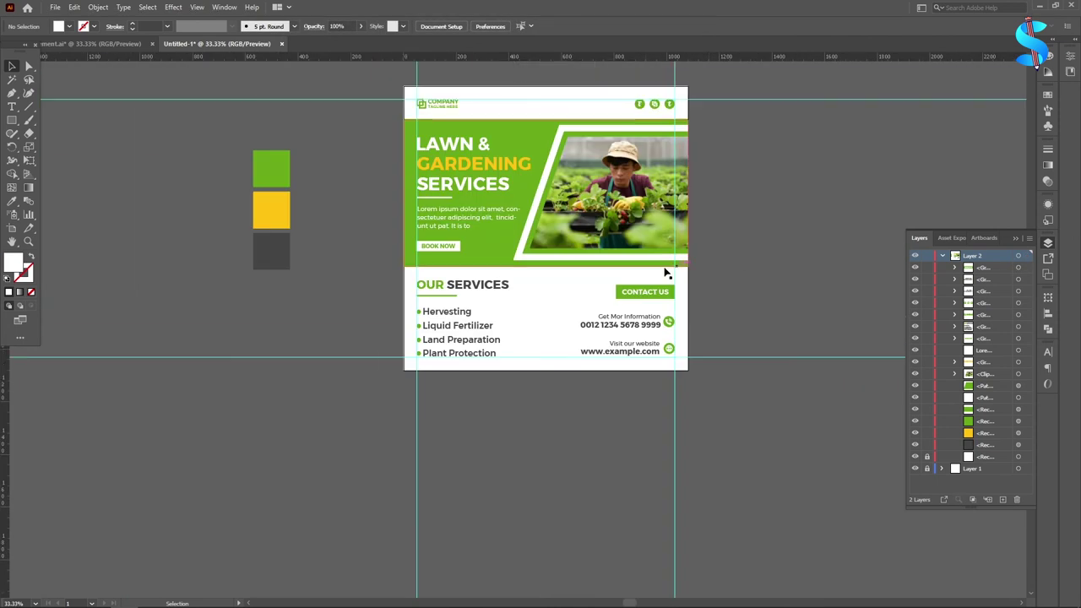
pyautogui.scroll(3, 663, 274)
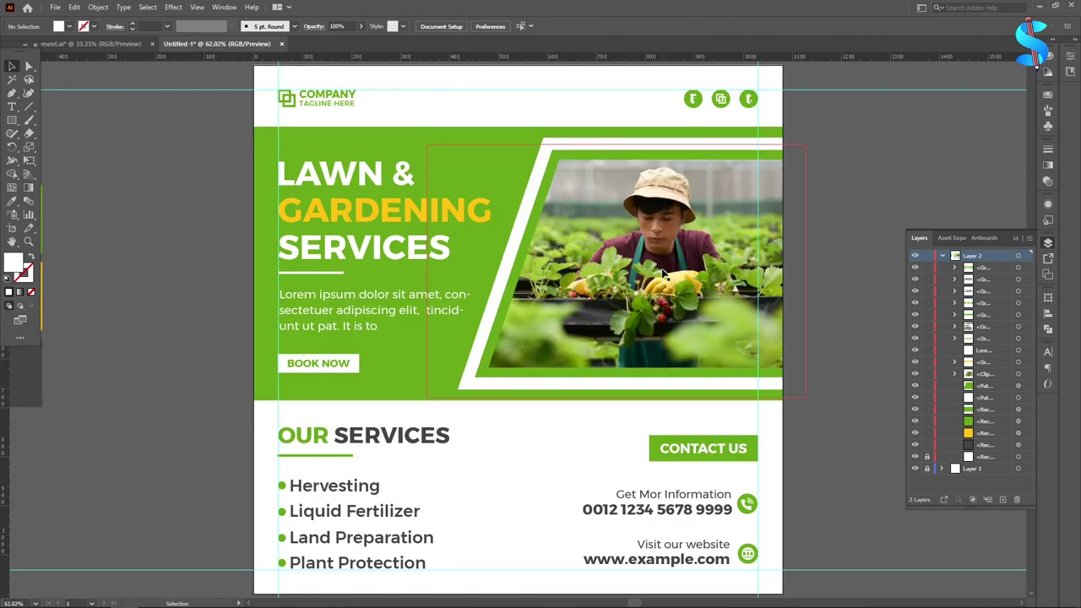